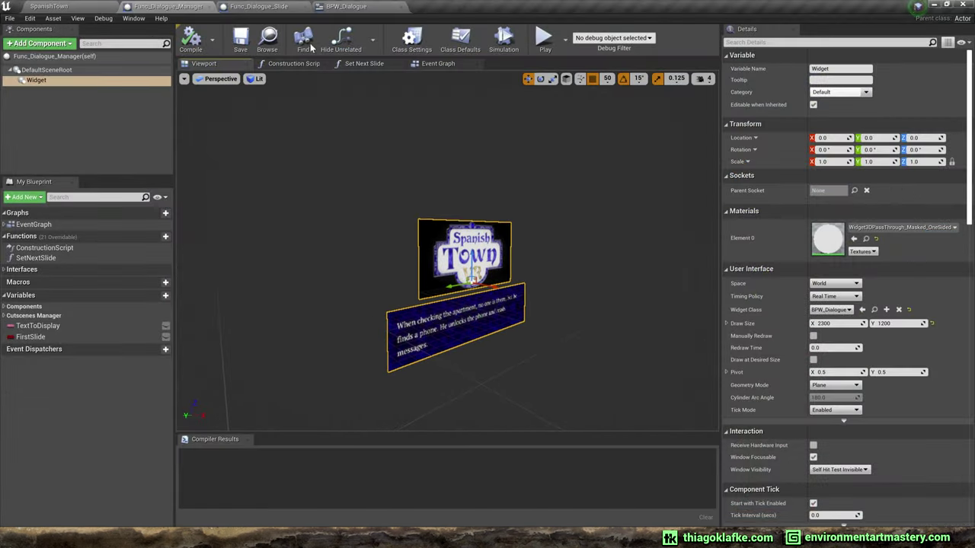
# - Review the Func_Dialogue_Manager blueprint's construction script, Set Next Slide function and event graph nodes
pyautogui.click(295, 64)
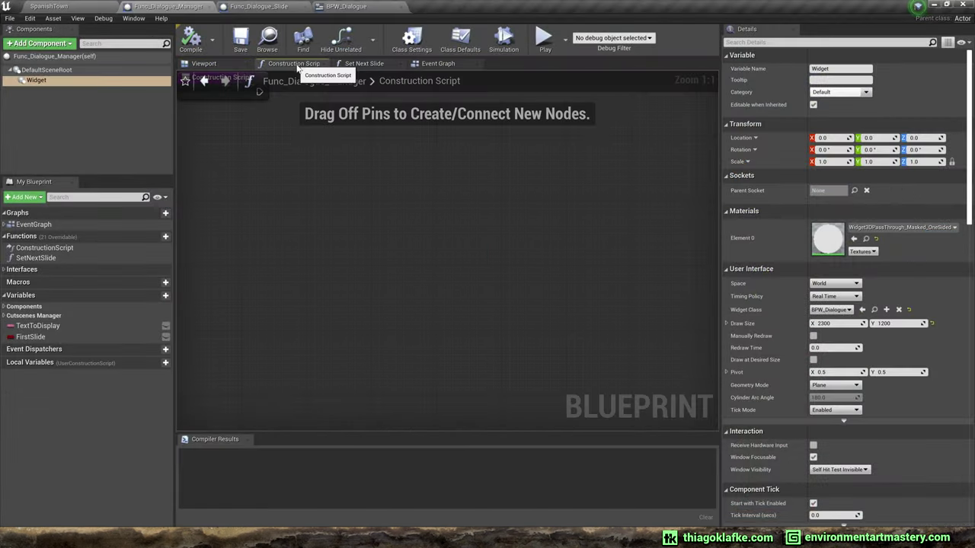
pyautogui.click(364, 63)
pyautogui.click(438, 63)
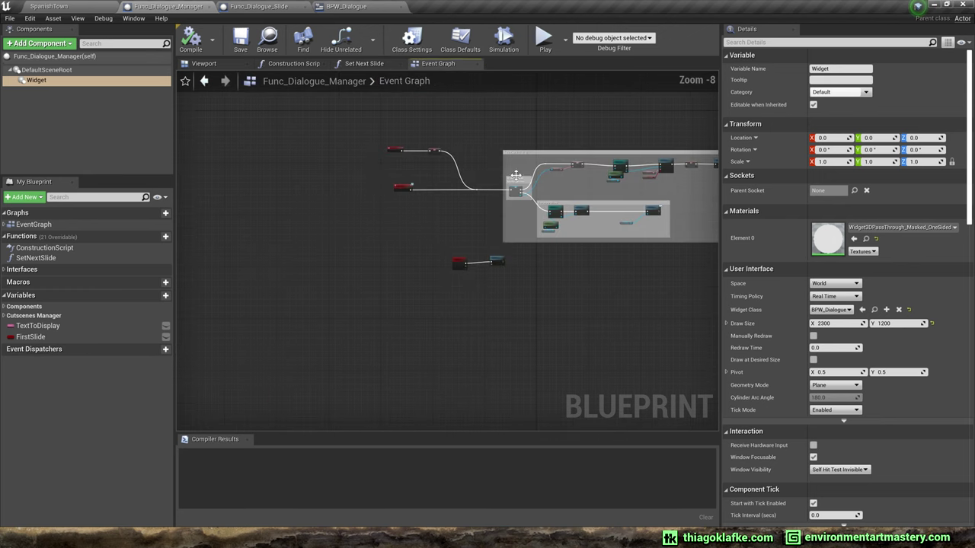
pyautogui.moveTo(608, 179); pyautogui.dragTo(662, 174, button='right')
pyautogui.scroll(5, 408, 226)
pyautogui.scroll(-1, 432, 162)
pyautogui.moveTo(432, 162); pyautogui.dragTo(570, 177, button='right')
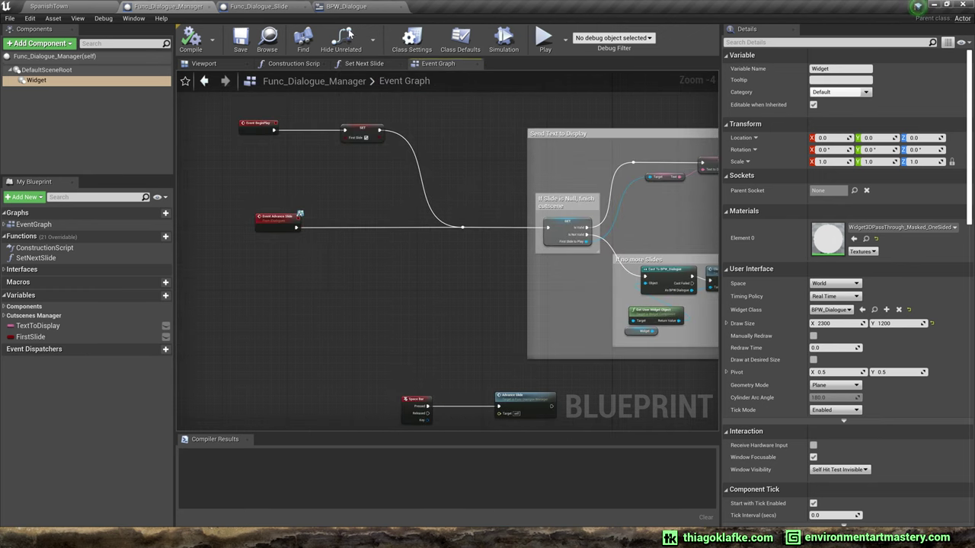
# - Review the Func_Dialogue_Slide blueprint's event graph, construction script and viewport
pyautogui.click(251, 6)
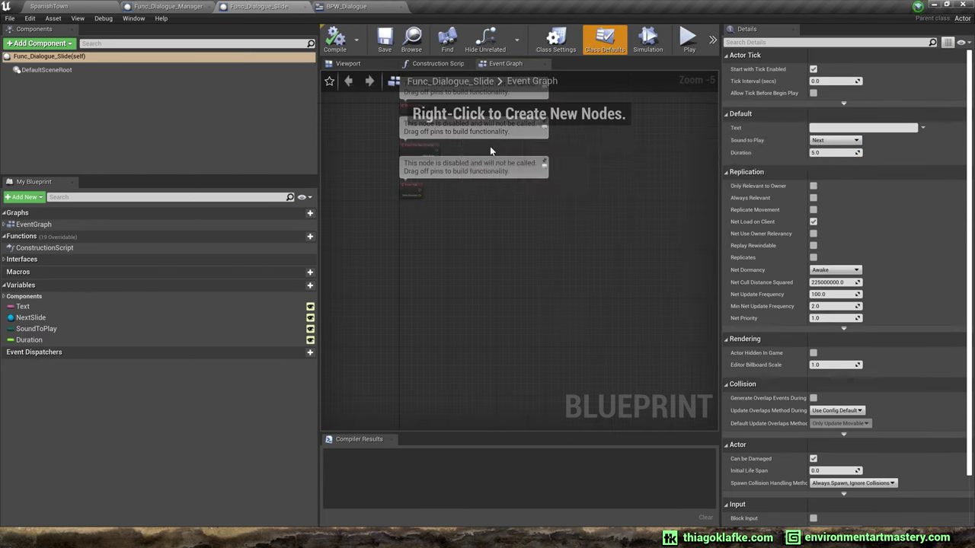
pyautogui.click(430, 64)
pyautogui.click(348, 63)
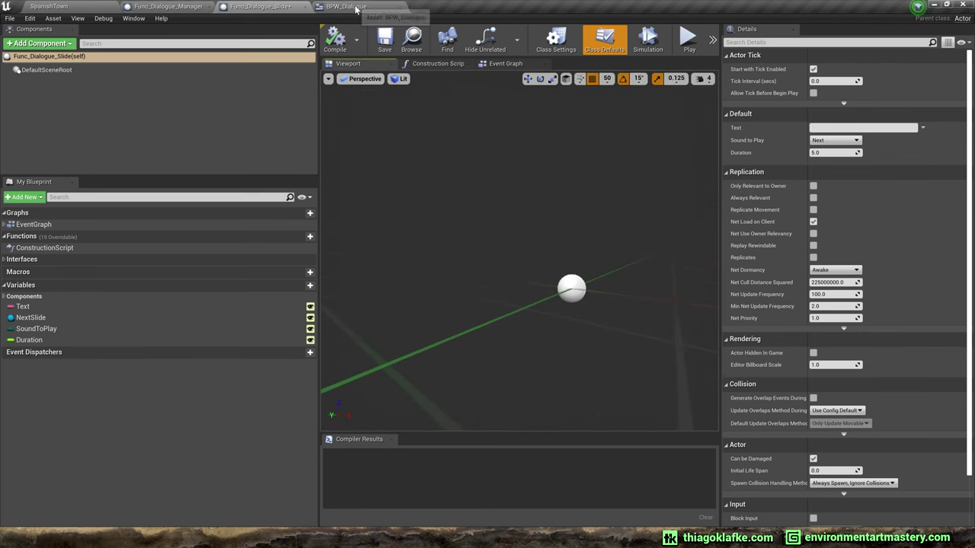
# - Examine the BPW_Dialogue widget's text block in the designer and its event graph logic
pyautogui.click(351, 7)
pyautogui.click(379, 266)
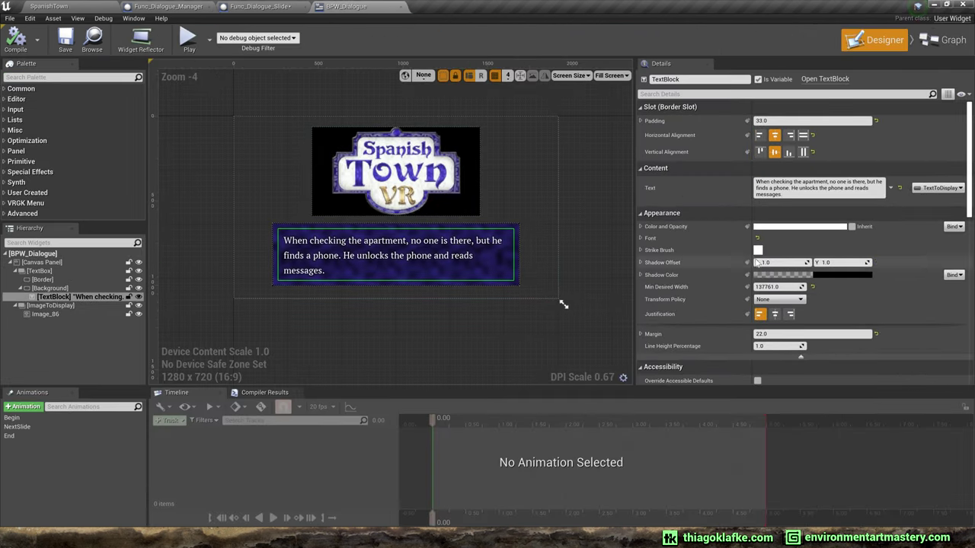
pyautogui.click(943, 40)
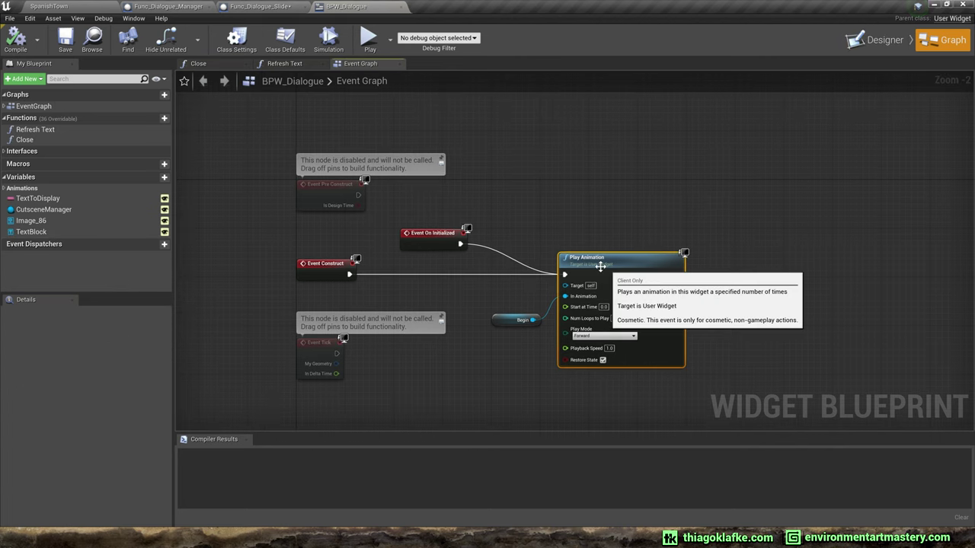
pyautogui.click(320, 263)
pyautogui.click(23, 151)
pyautogui.click(38, 162)
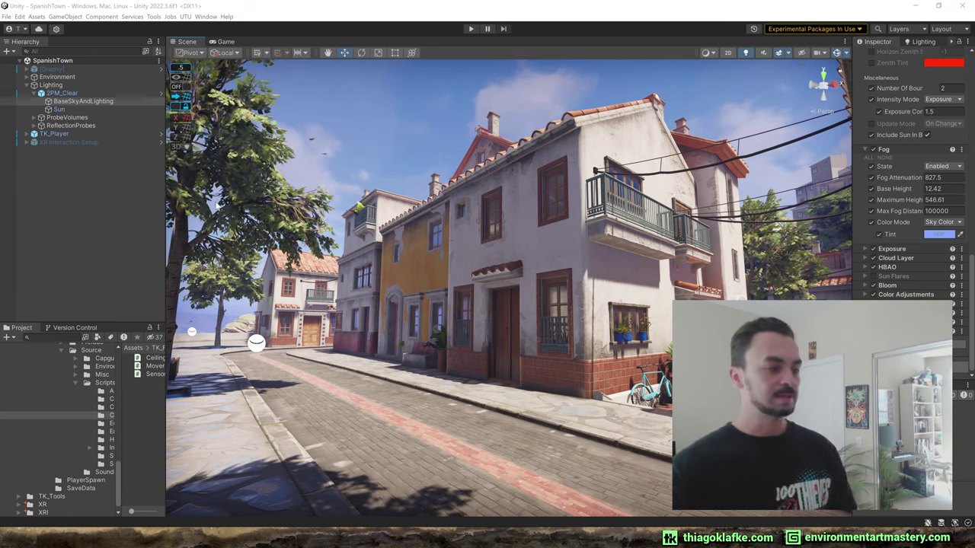
# - In Unity, enlarge the Scene view of SpanishTown and hide its gizmos for a clean look at the street
pyautogui.click(61, 173)
pyautogui.moveTo(157, 154); pyautogui.dragTo(57, 153)
pyautogui.moveTo(457, 267); pyautogui.dragTo(422, 274, button='right')
pyautogui.press('w')
pyautogui.click(837, 53)
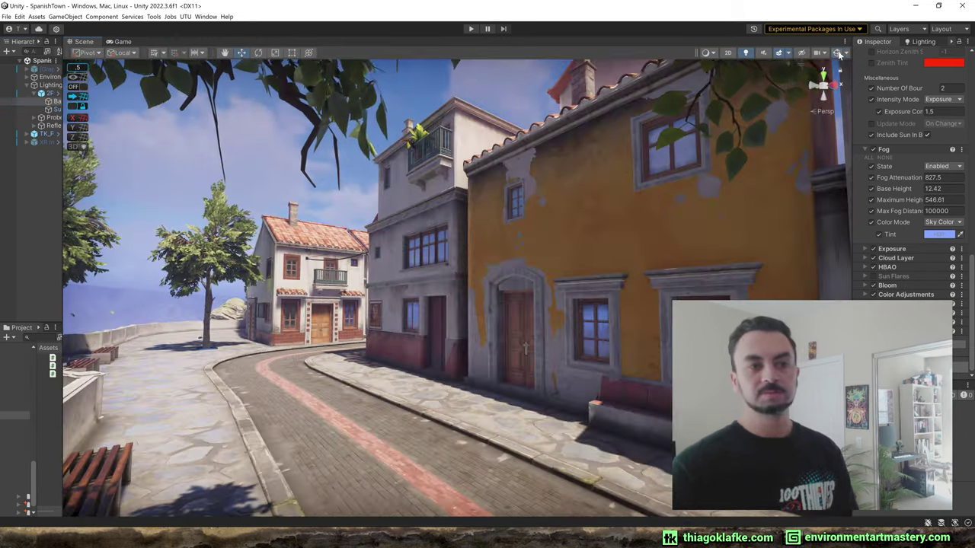
pyautogui.press('s')
pyautogui.moveTo(625, 183); pyautogui.dragTo(704, 197, button='right')
pyautogui.press('w')
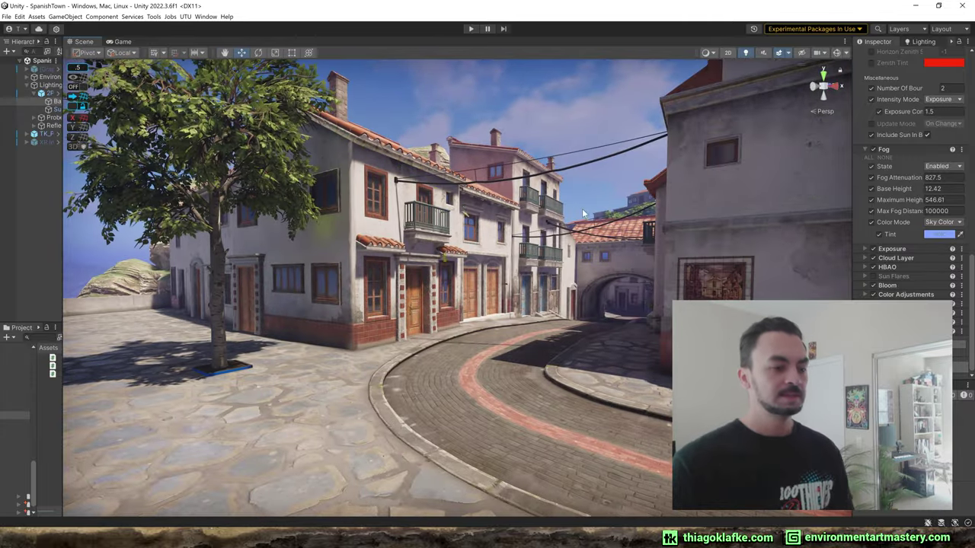
pyautogui.moveTo(582, 209); pyautogui.dragTo(533, 137, button='right')
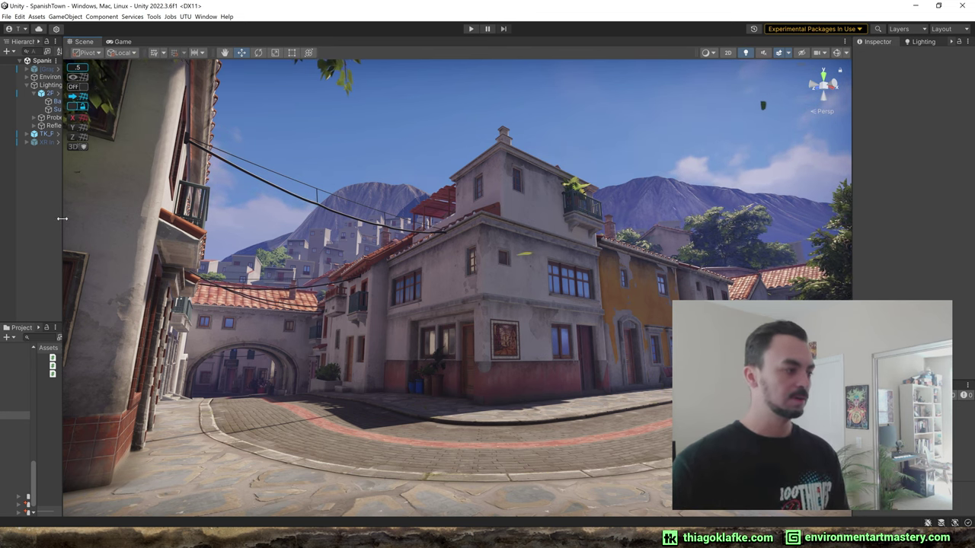
# - Inspect the image quality of the distant houses and trees in the enlarged 4K Game view
pyautogui.moveTo(62, 217); pyautogui.dragTo(114, 217)
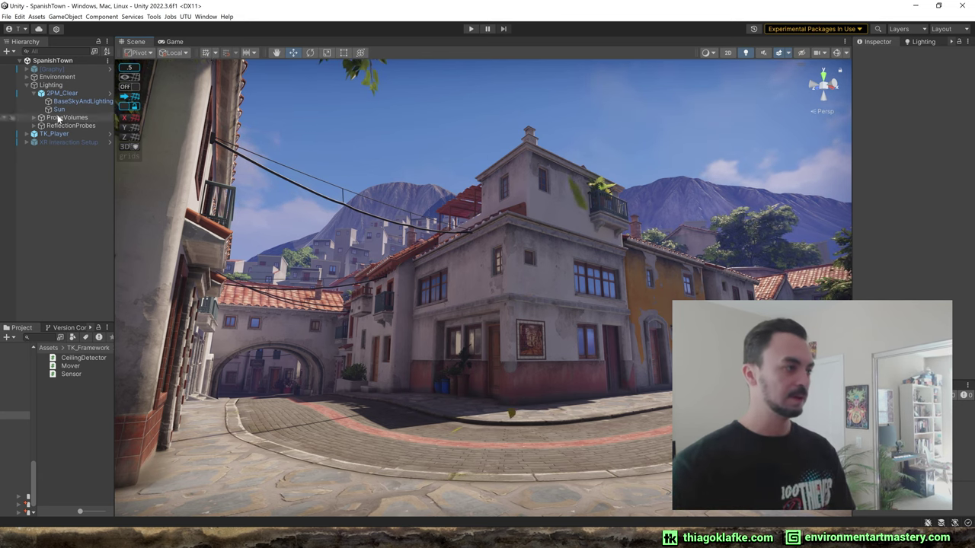
pyautogui.click(174, 41)
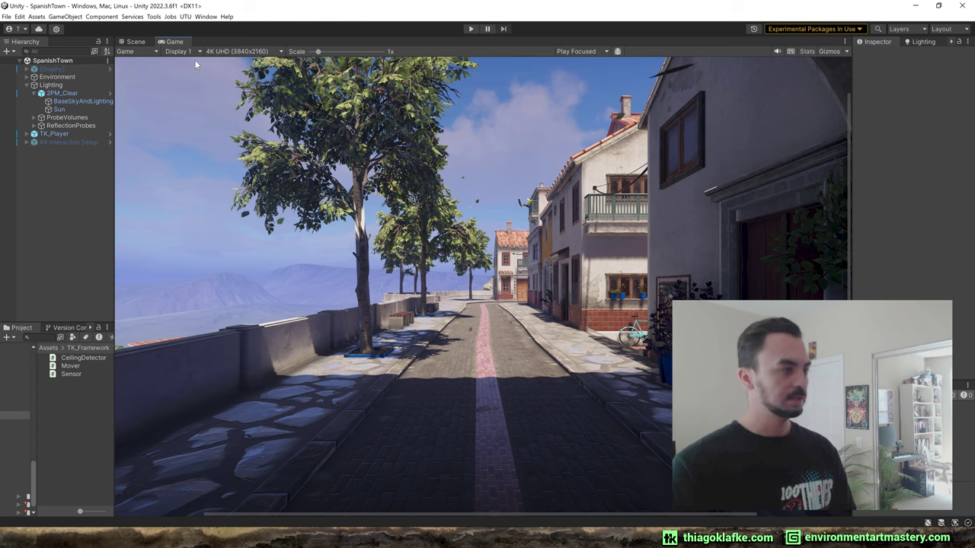
pyautogui.moveTo(113, 76); pyautogui.dragTo(84, 77)
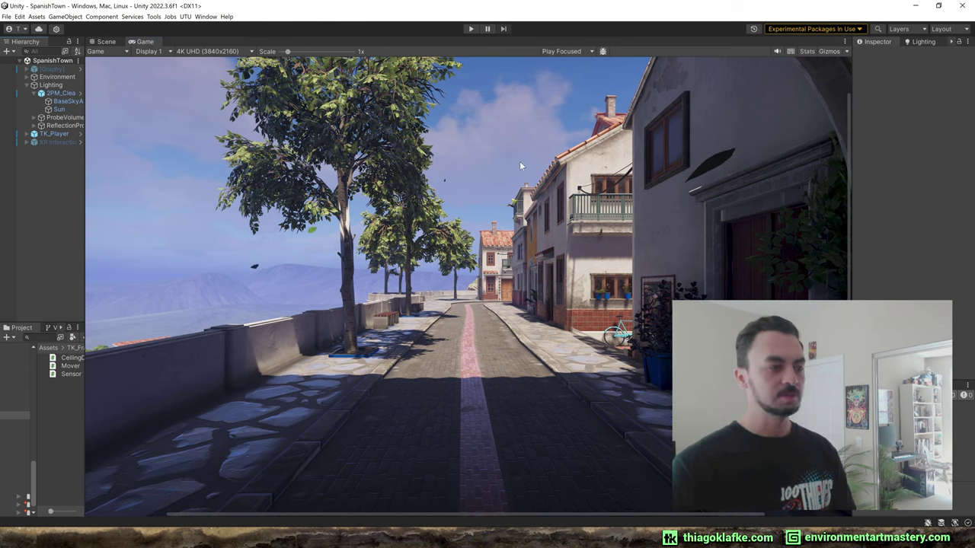
pyautogui.scroll(10, 555, 266)
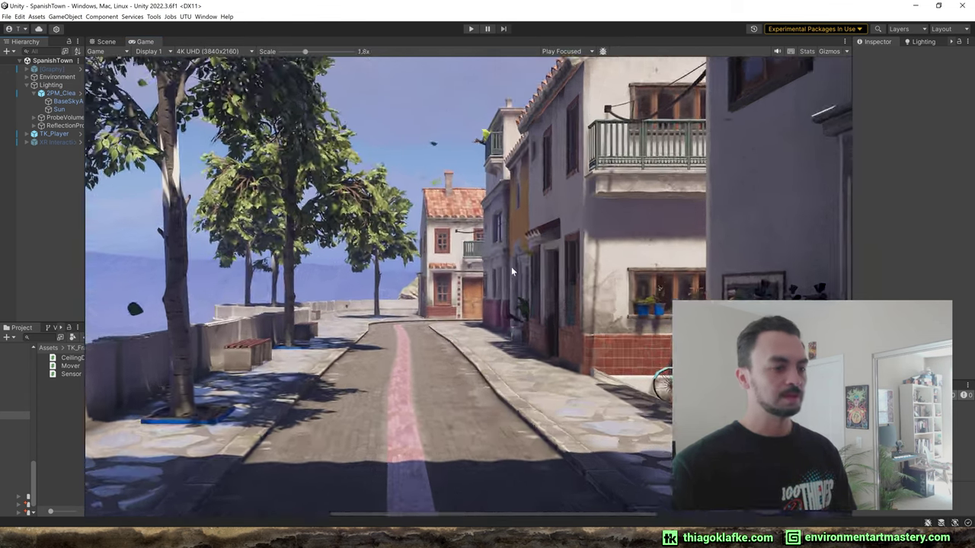
pyautogui.scroll(-2, 482, 289)
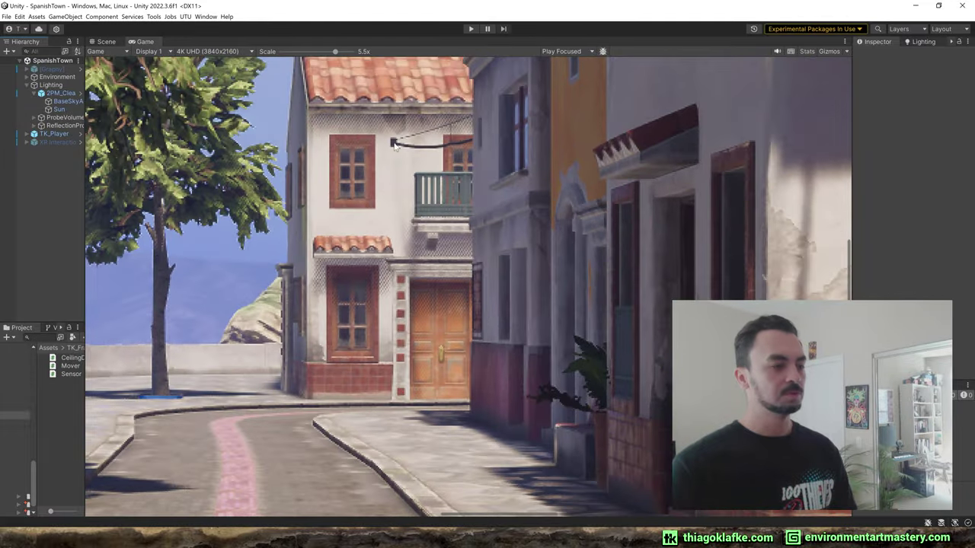
pyautogui.scroll(-2, 530, 263)
pyautogui.scroll(-5, 534, 267)
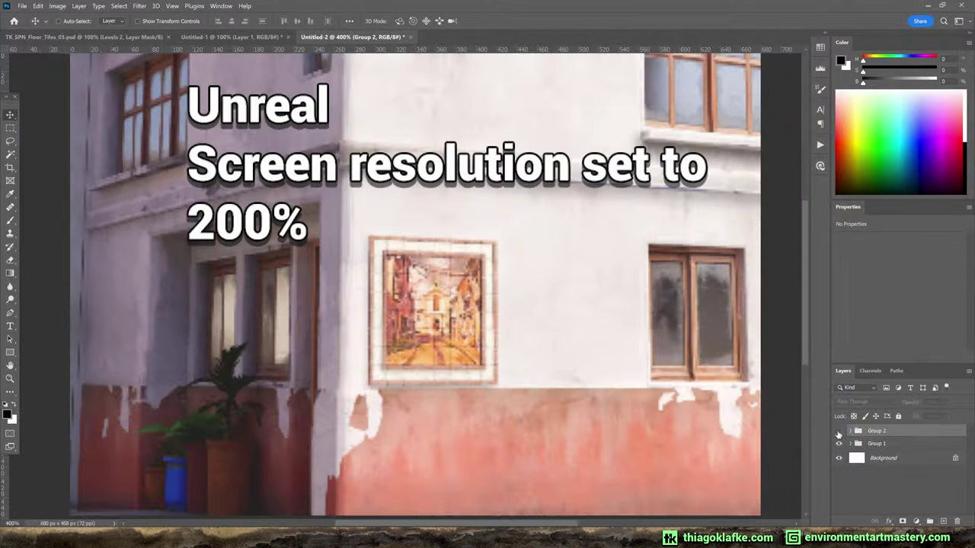
# - In Photoshop, toggle the visibility of Group 2 to compare the Unreal and Unity HDRP captures
pyautogui.click(838, 434)
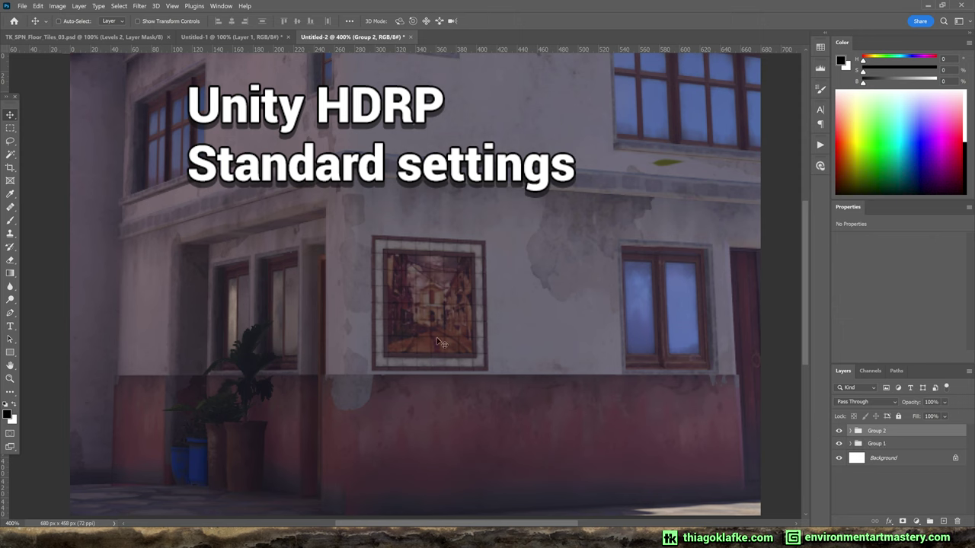
pyautogui.click(839, 432)
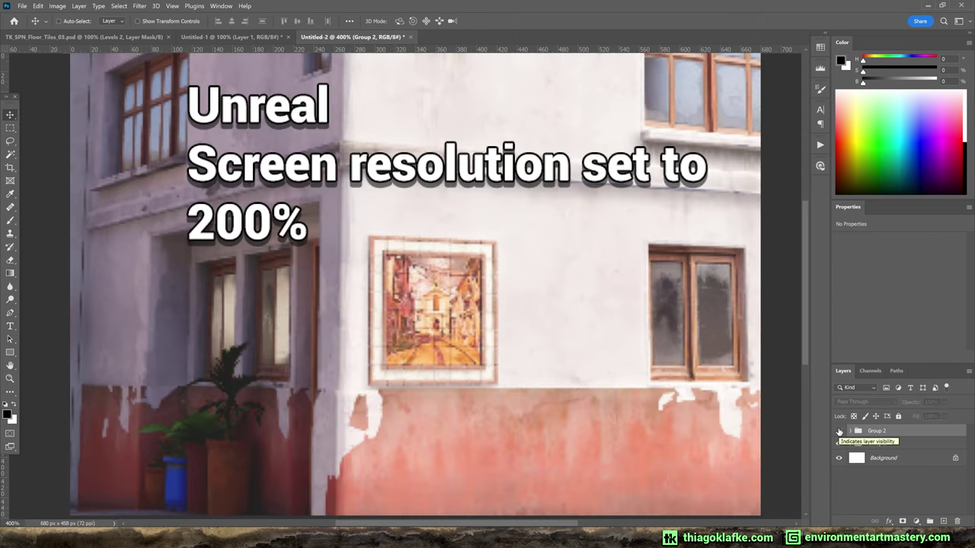
pyautogui.click(839, 432)
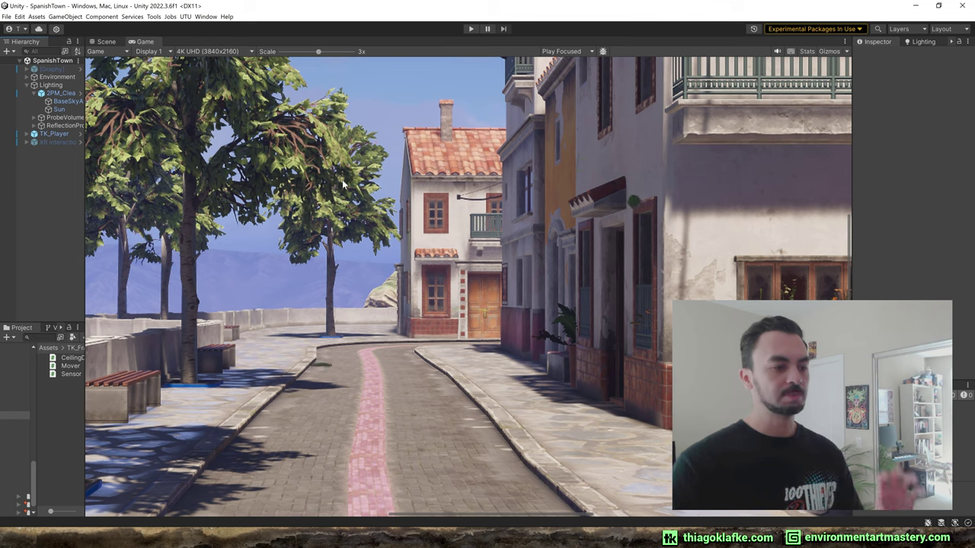
# - Back in Unity, widen the Hierarchy and show the XR Interaction Setup object's properties in a wider Inspector
pyautogui.press('w')
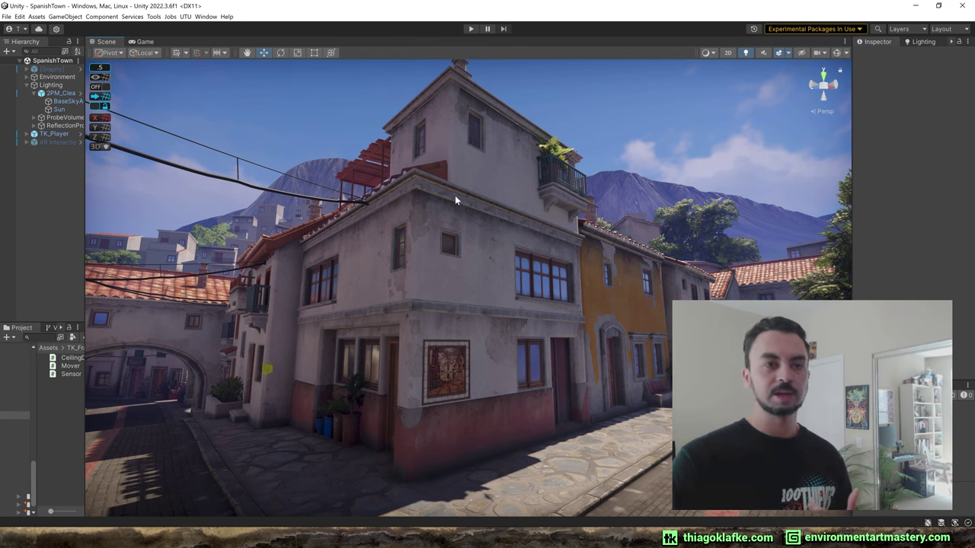
pyautogui.moveTo(84, 204); pyautogui.dragTo(180, 203)
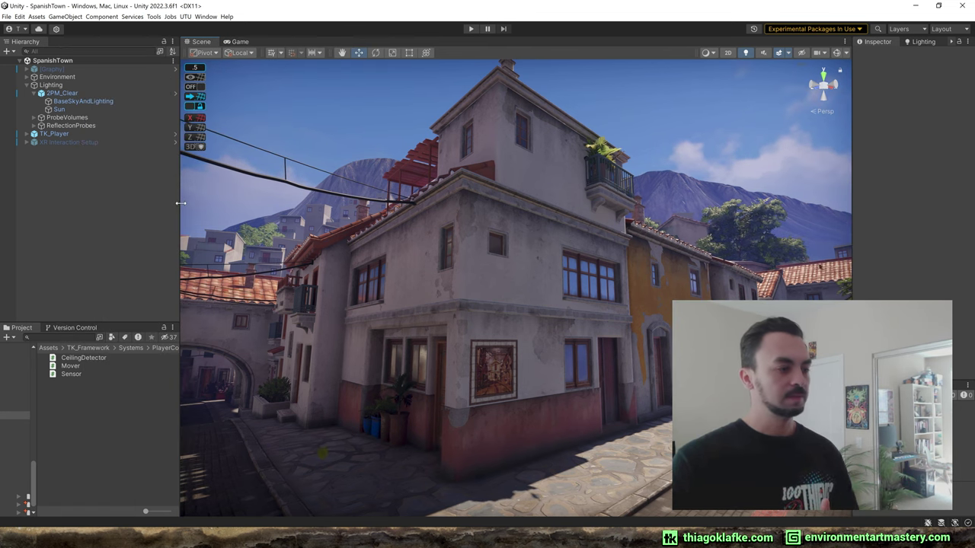
pyautogui.click(88, 143)
pyautogui.moveTo(853, 71); pyautogui.dragTo(843, 75)
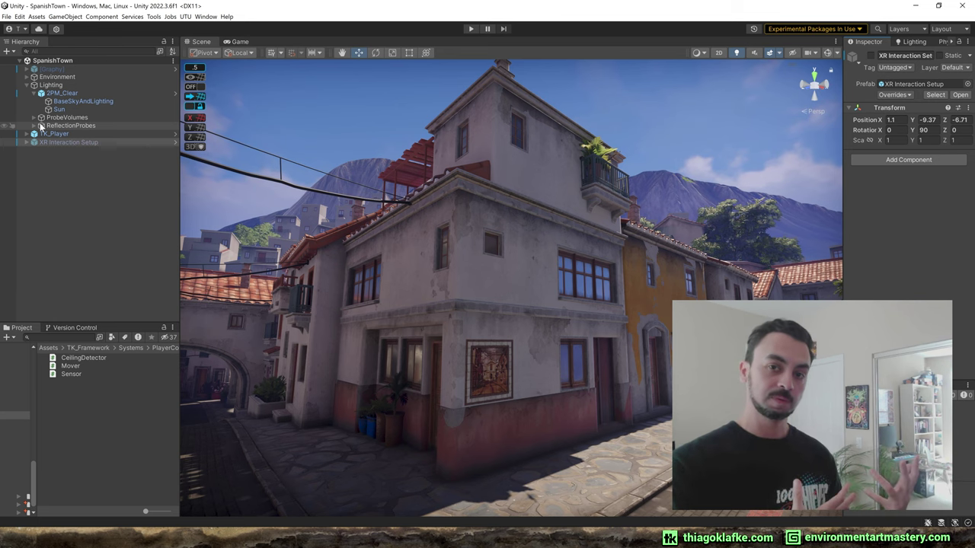
# - Play the scene in the Game view, walk forward along the street, and stop play mode
pyautogui.click(239, 41)
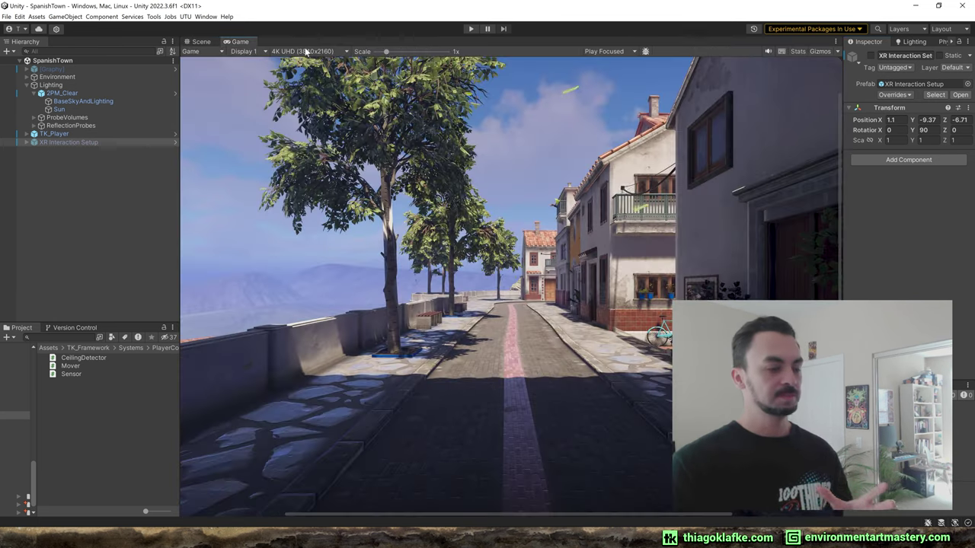
pyautogui.click(471, 28)
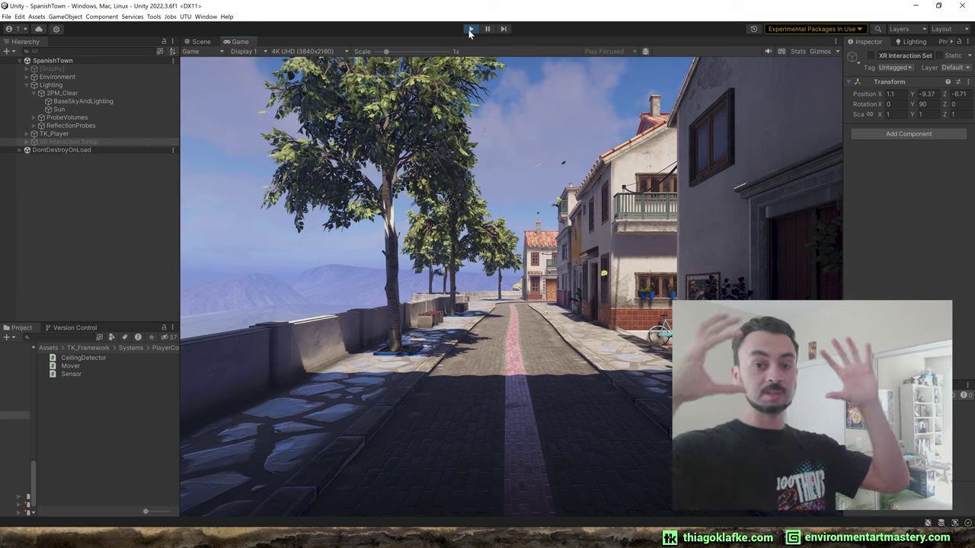
pyautogui.press('w')
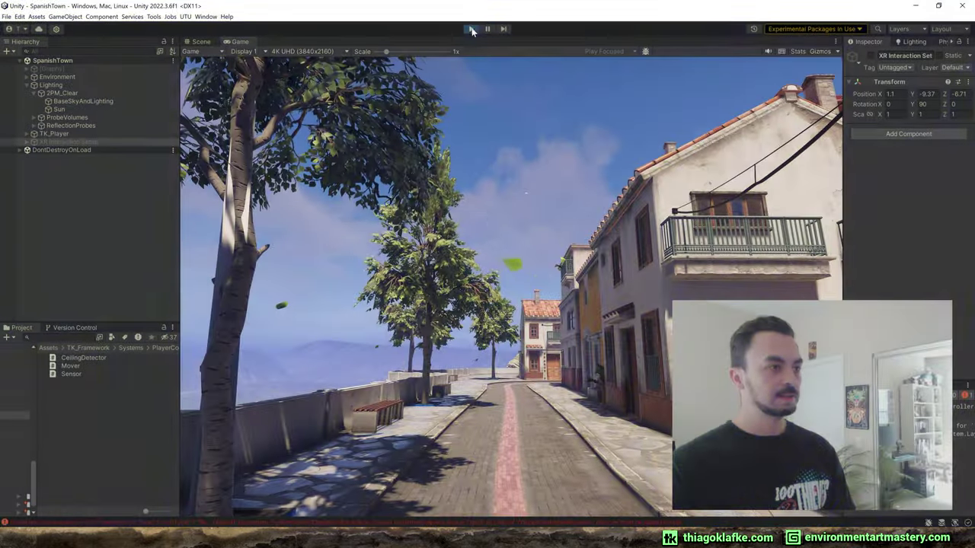
pyautogui.click(471, 29)
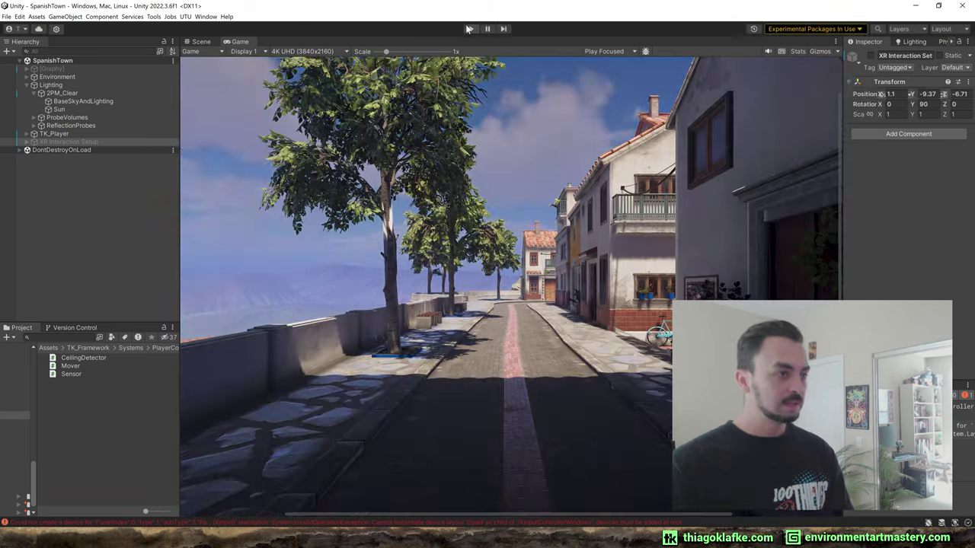
# - Return to the Scene view, face the corner building, and widen the Hierarchy and the project folder tree
pyautogui.click(199, 42)
pyautogui.moveTo(442, 191); pyautogui.dragTo(510, 198, button='right')
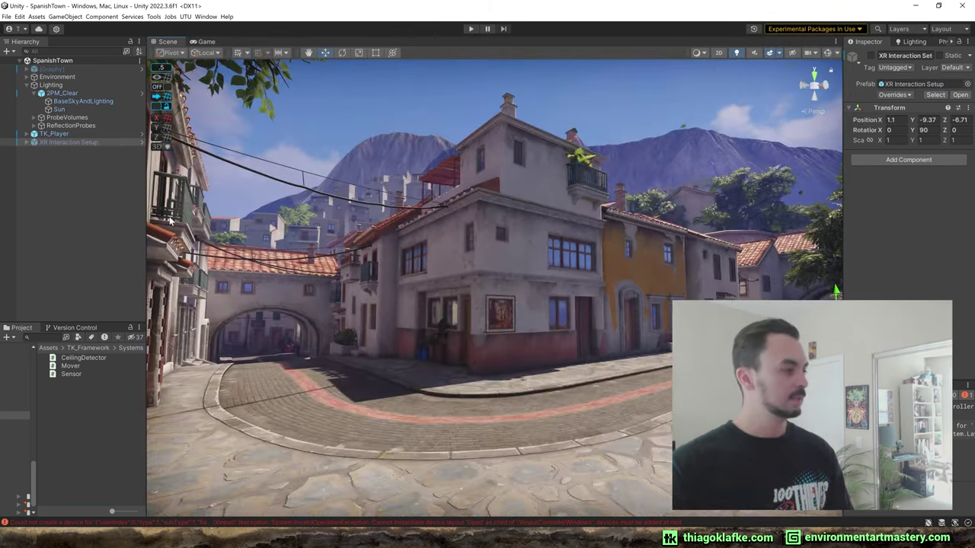
pyautogui.moveTo(145, 217); pyautogui.dragTo(194, 225)
pyautogui.moveTo(34, 426); pyautogui.dragTo(82, 426)
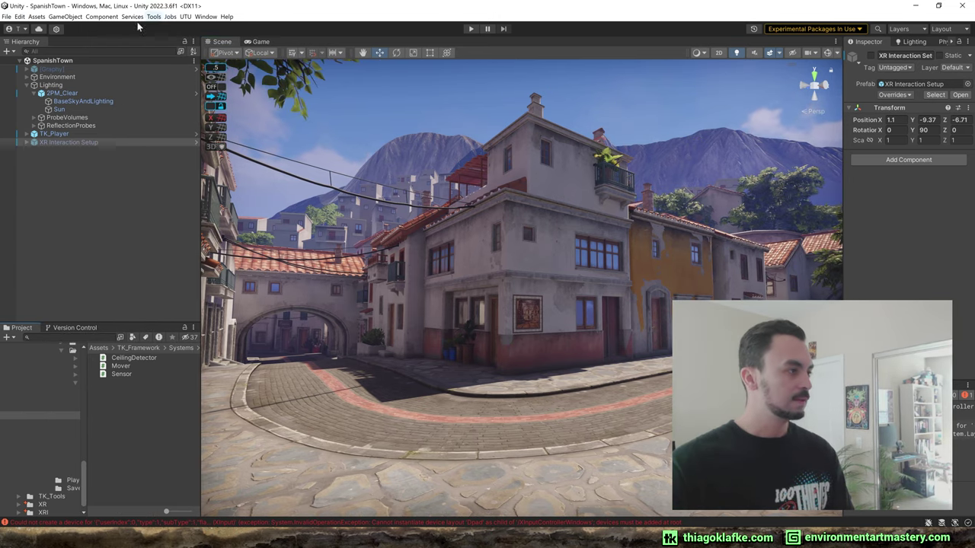
# - Show the lighting baking sets, open the Rendering Debugger, and dock it beside Version Control with more width
pyautogui.click(207, 17)
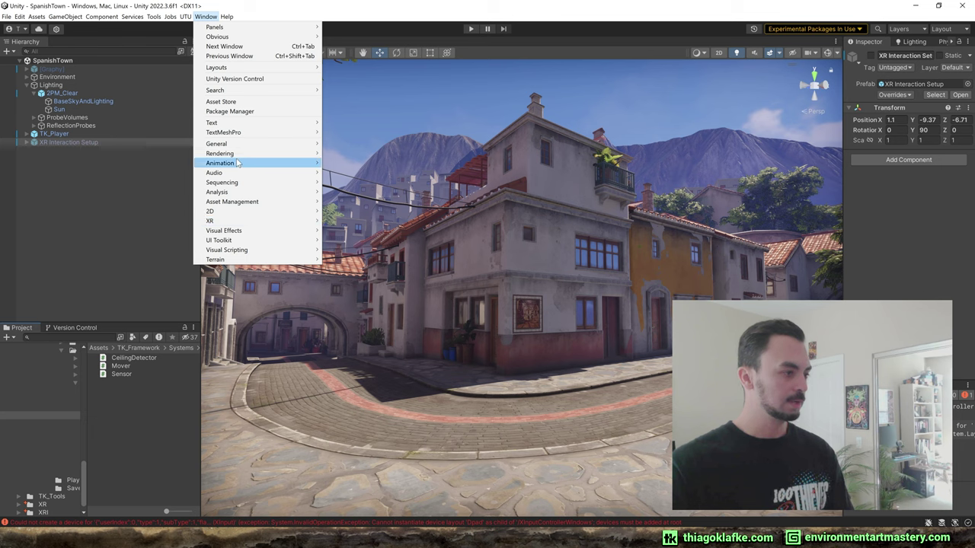
pyautogui.click(207, 19)
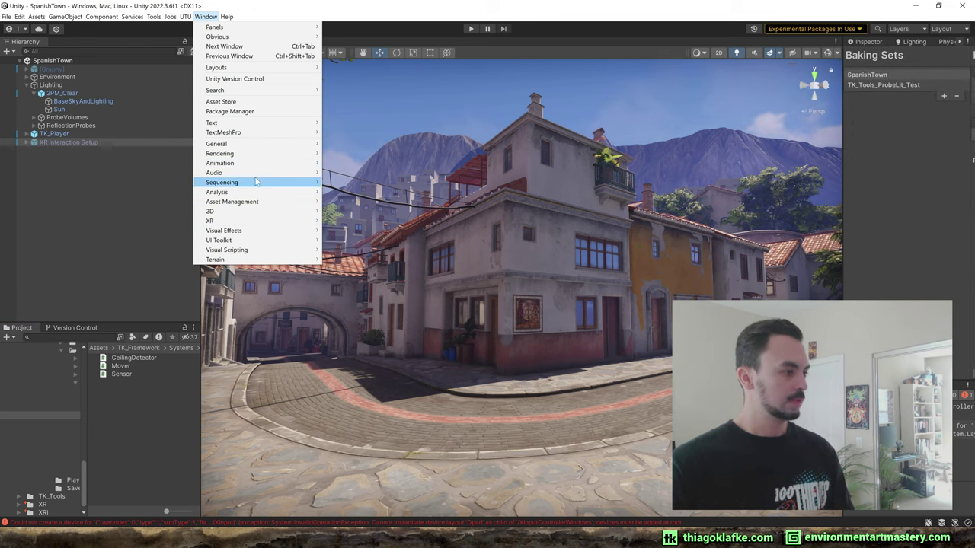
pyautogui.moveTo(247, 194)
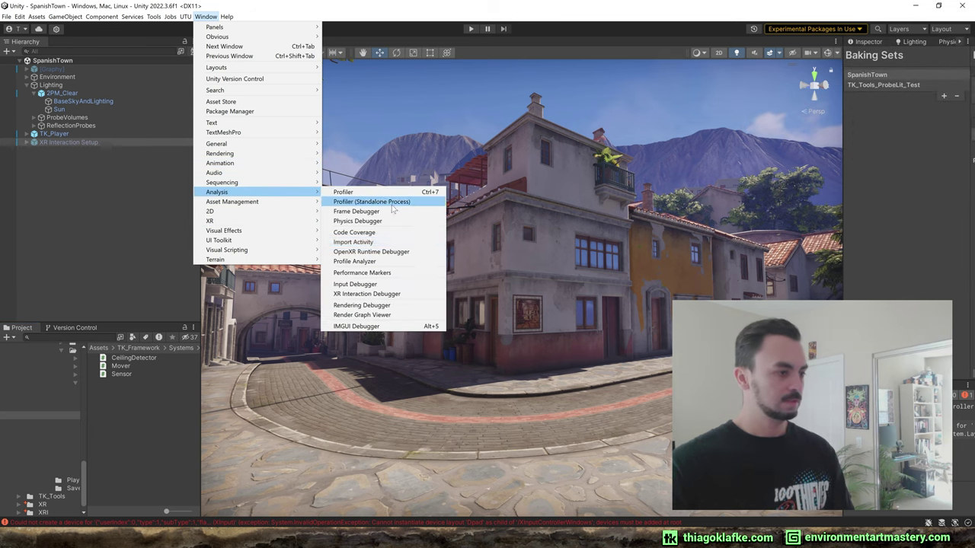
pyautogui.click(365, 306)
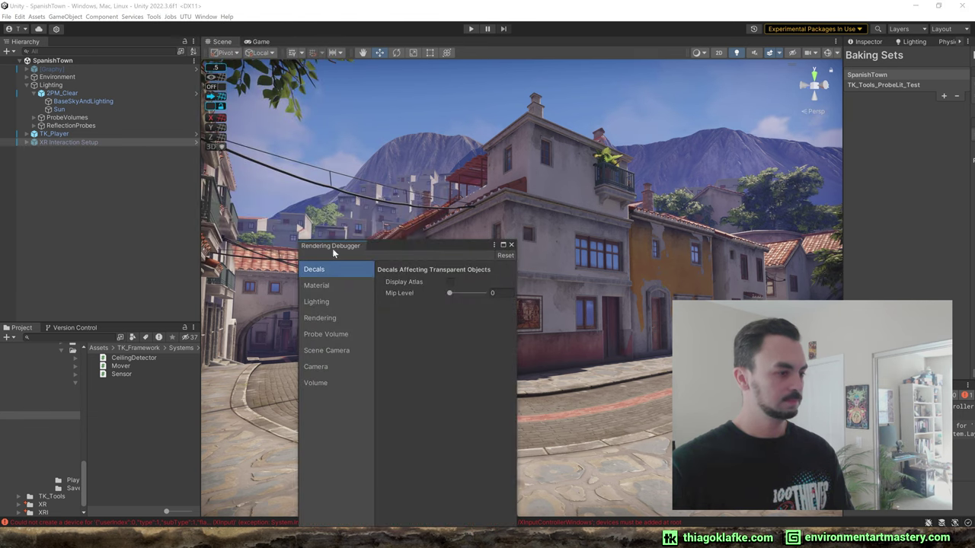
pyautogui.moveTo(332, 248); pyautogui.dragTo(128, 330)
pyautogui.moveTo(197, 290); pyautogui.dragTo(242, 290)
# - View the street toward the archway in the Scene view
pyautogui.moveTo(781, 171); pyautogui.dragTo(643, 250, button='right')
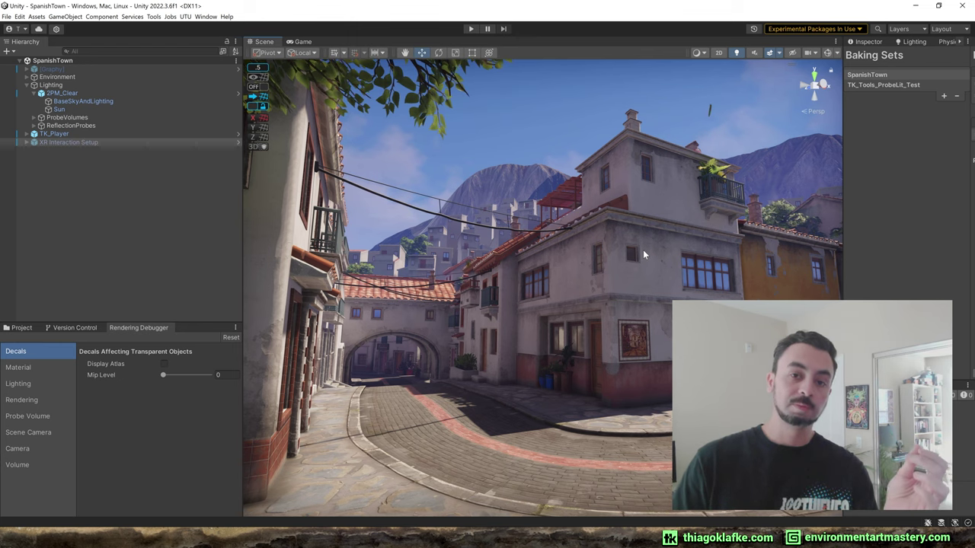
pyautogui.moveTo(642, 250); pyautogui.dragTo(509, 317, button='right')
pyautogui.press('w')
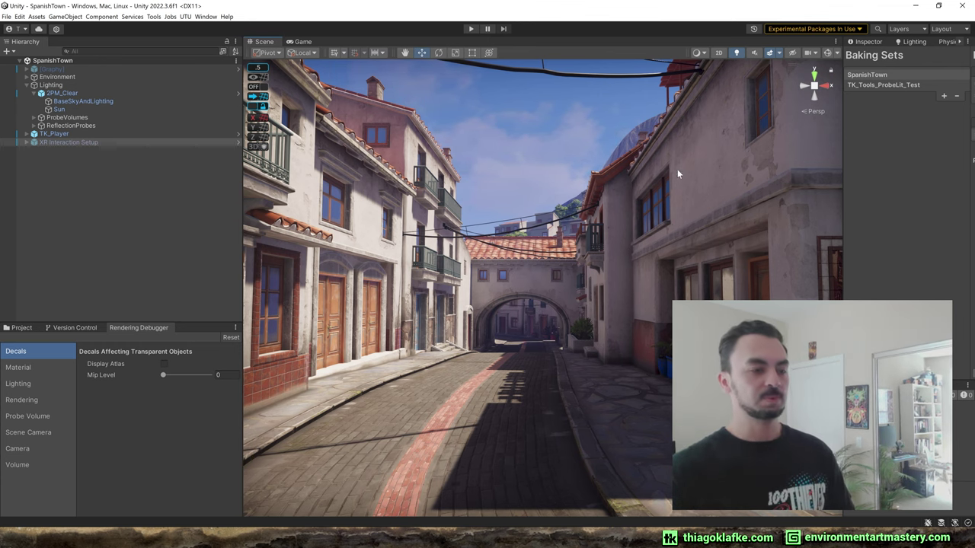
# - Display the probe volume's light probes in the arched passage with the tiled mural, and set the probe size to 1.1
pyautogui.moveTo(677, 169); pyautogui.dragTo(600, 267, button='right')
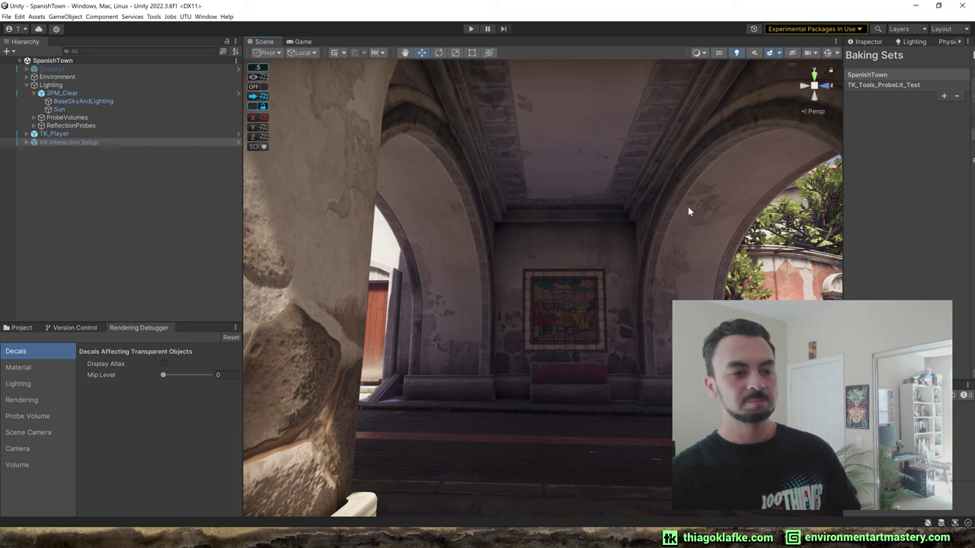
pyautogui.moveTo(688, 211); pyautogui.dragTo(717, 215, button='right')
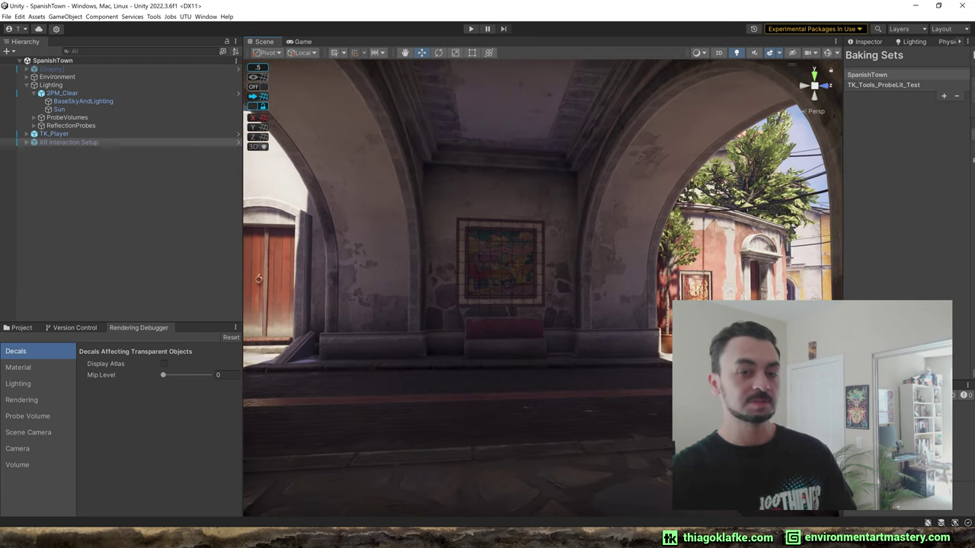
pyautogui.moveTo(633, 313)
pyautogui.mouseDown(button='right')
pyautogui.moveTo(629, 327)
pyautogui.moveTo(644, 320)
pyautogui.mouseUp(button='right')
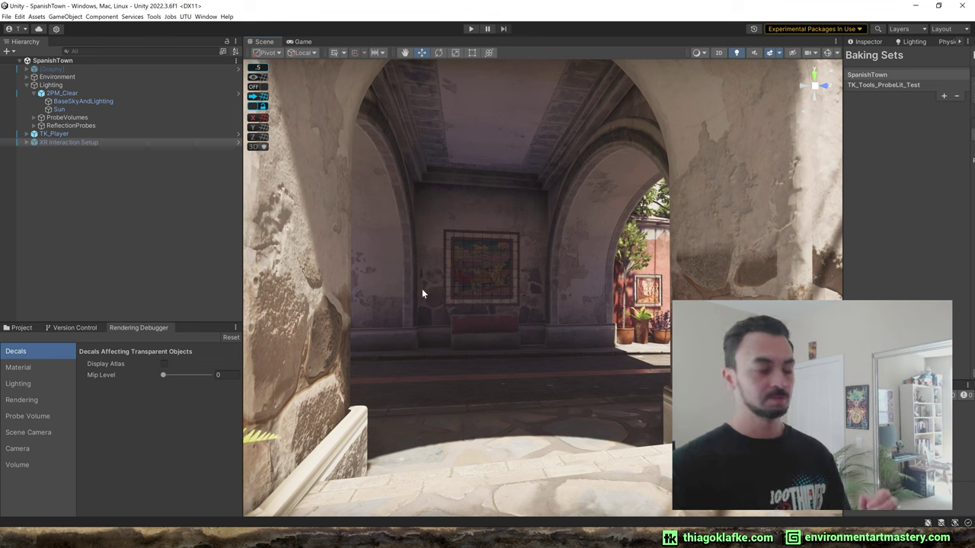
pyautogui.click(21, 402)
pyautogui.scroll(-3, 130, 419)
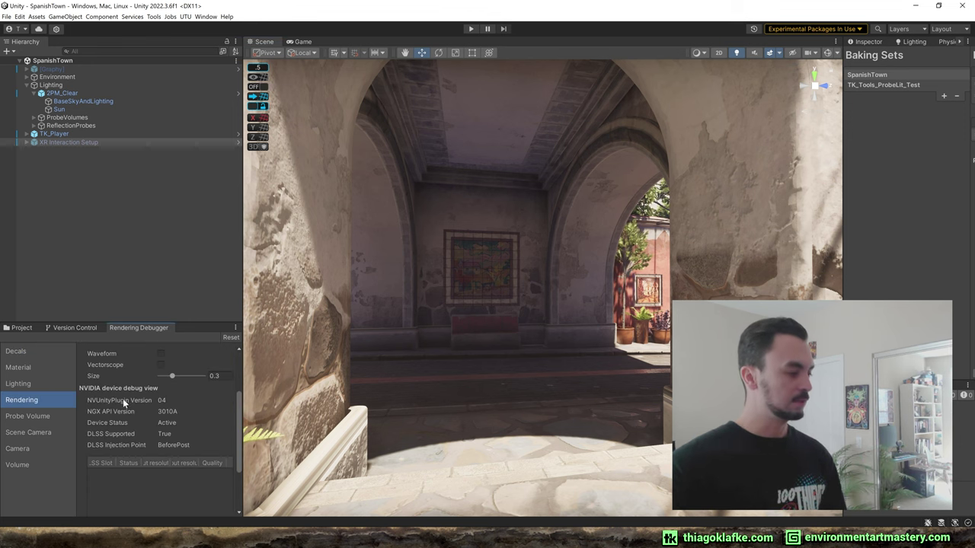
pyautogui.click(28, 416)
pyautogui.scroll(-3, 190, 392)
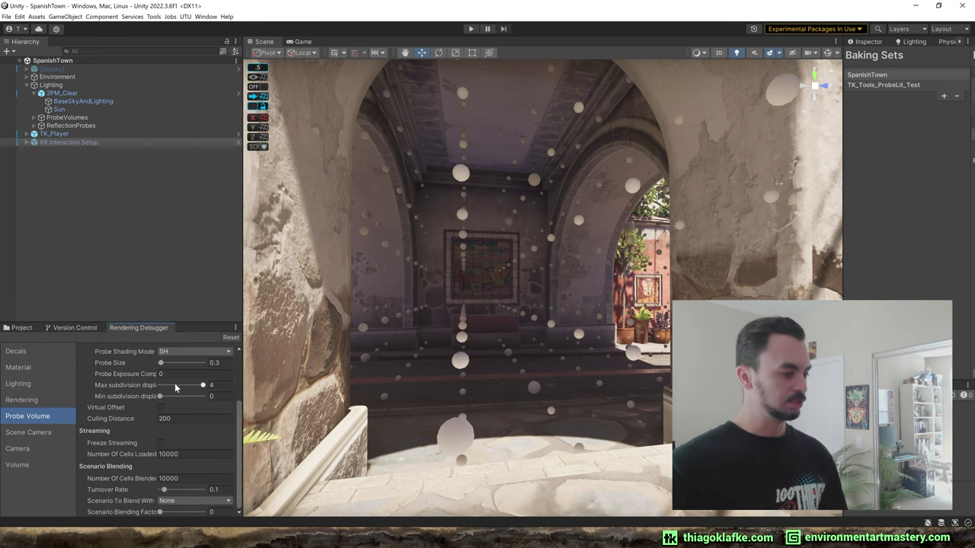
pyautogui.scroll(3, 182, 426)
pyautogui.moveTo(161, 423); pyautogui.dragTo(165, 424)
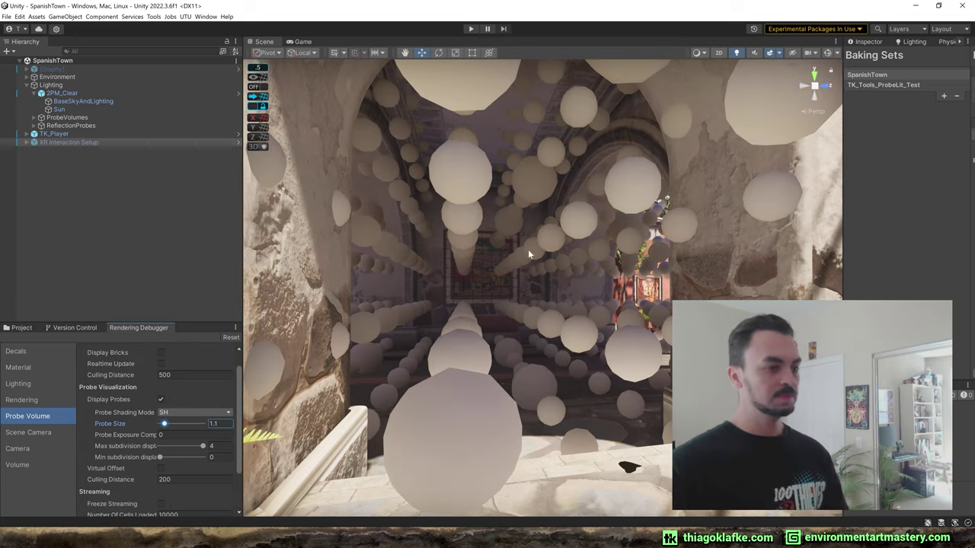
# - Inspect the probes around the passage's arches, ceiling and mural, and hide them
pyautogui.moveTo(528, 249); pyautogui.dragTo(662, 213, button='right')
pyautogui.press('w')
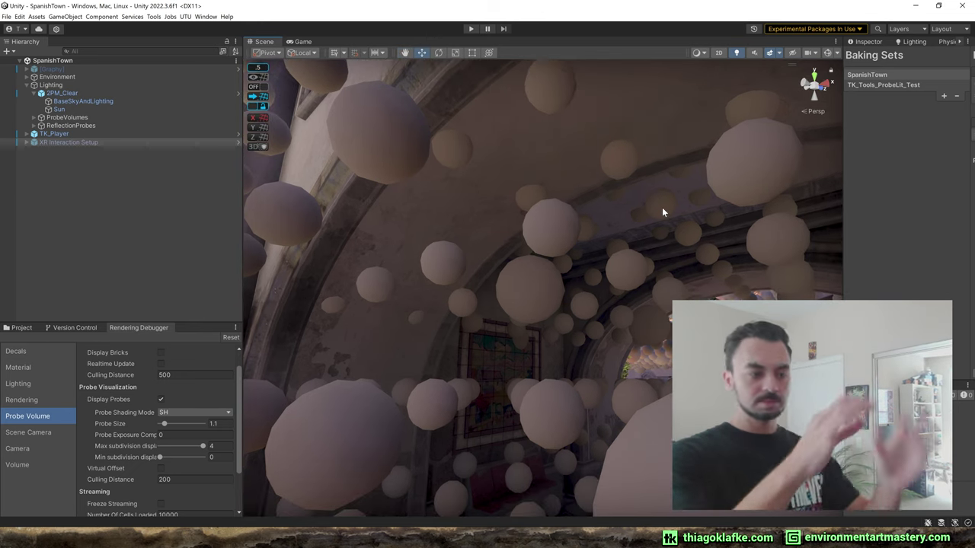
pyautogui.moveTo(662, 213); pyautogui.dragTo(578, 183, button='right')
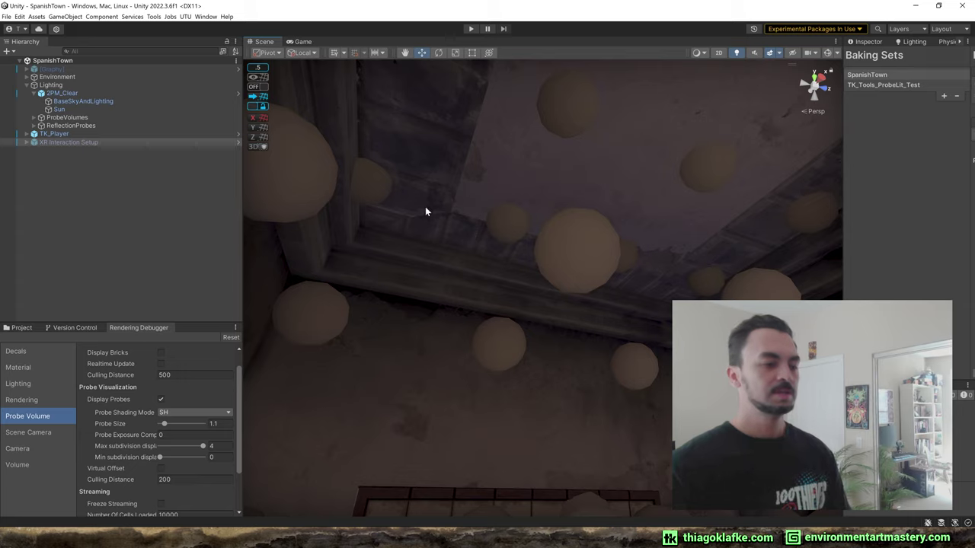
pyautogui.moveTo(425, 212); pyautogui.dragTo(393, 282, button='right')
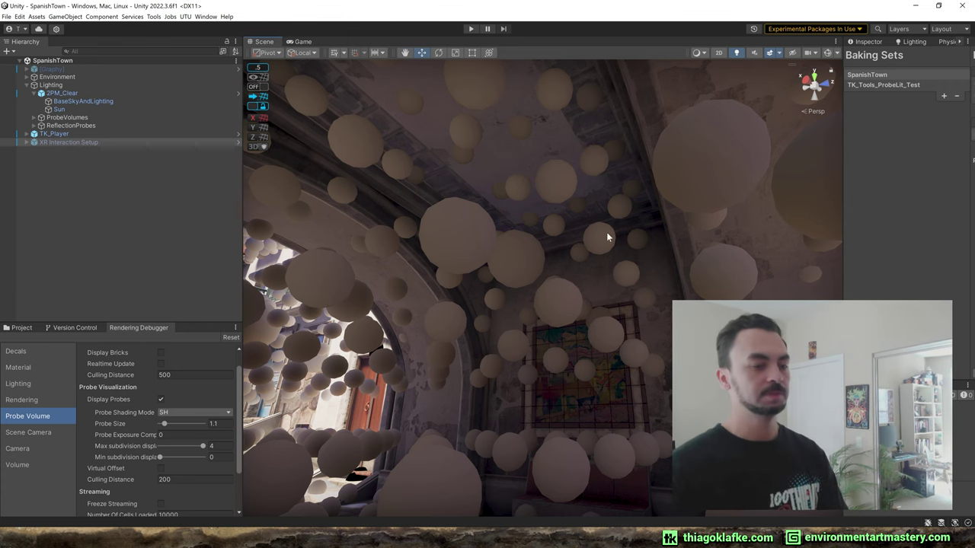
pyautogui.moveTo(612, 231); pyautogui.dragTo(587, 67, button='right')
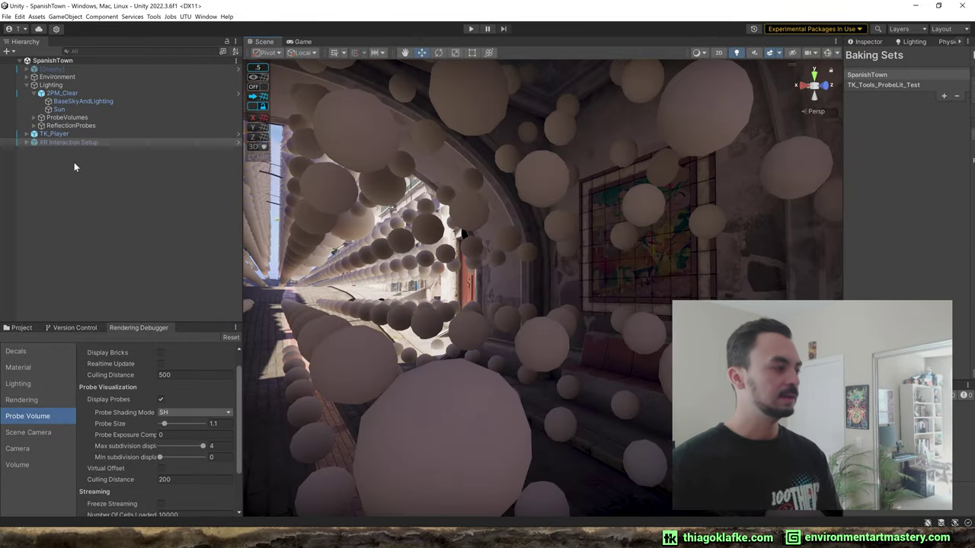
pyautogui.click(161, 399)
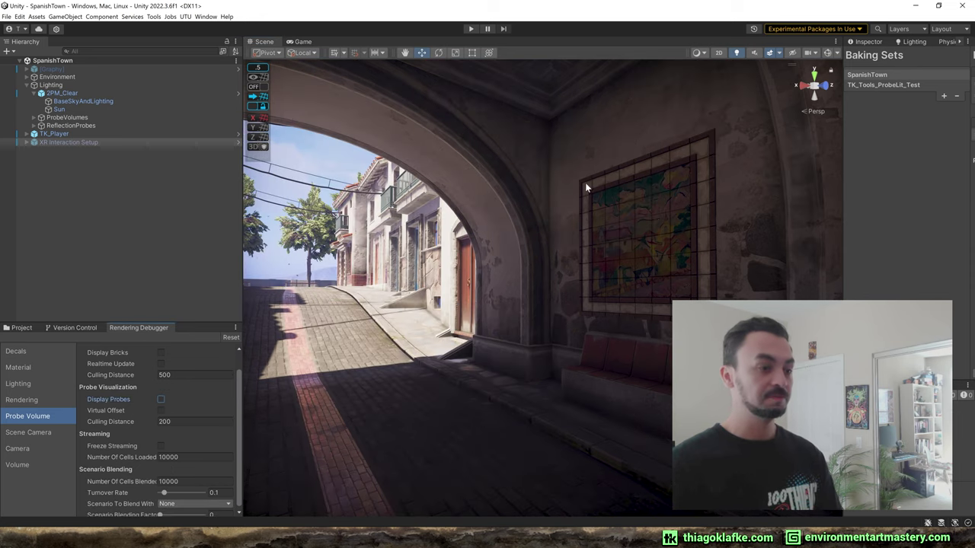
# - Examine the lighting on the passage interior and on the shaded plaster walls of the adjacent building
pyautogui.moveTo(585, 182); pyautogui.dragTo(601, 152, button='right')
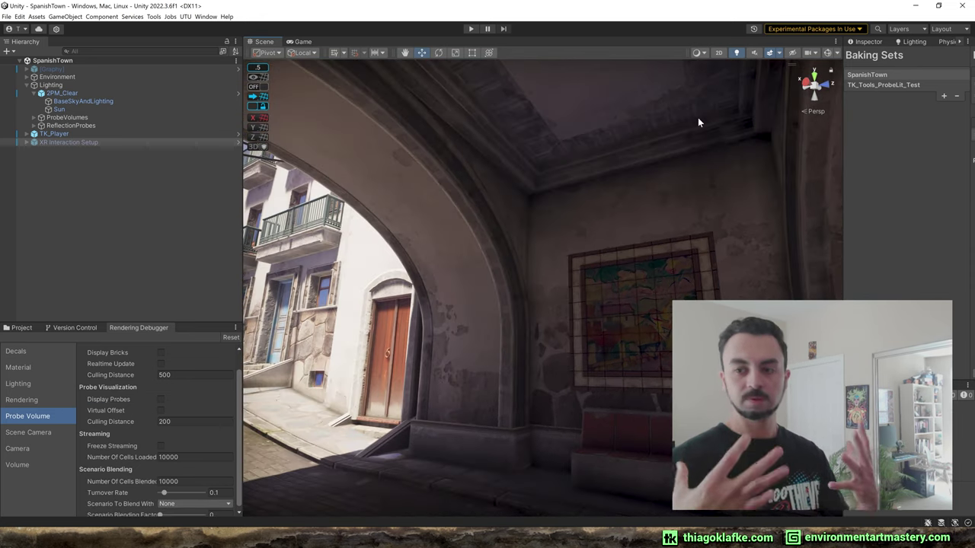
pyautogui.moveTo(697, 117); pyautogui.dragTo(539, 232, button='right')
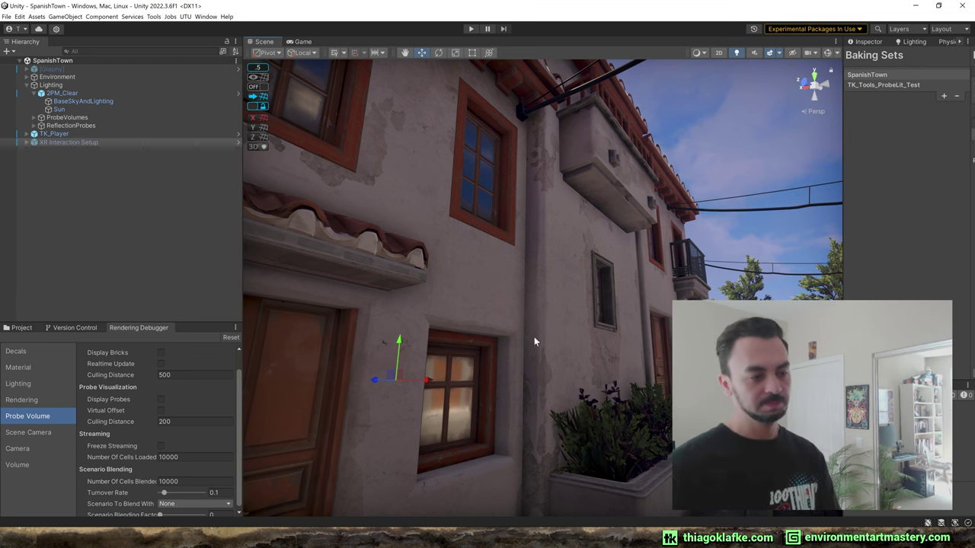
pyautogui.scroll(5, 575, 276)
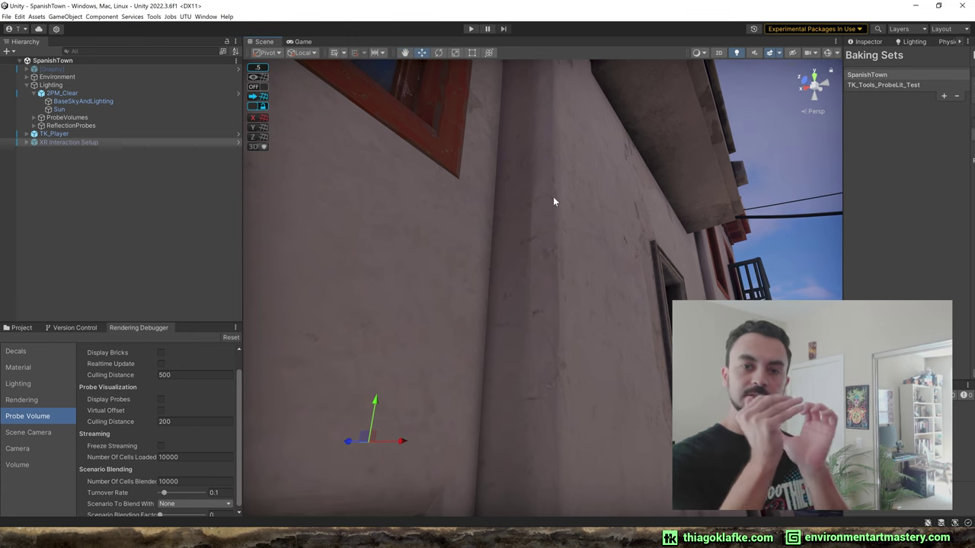
pyautogui.moveTo(554, 201); pyautogui.dragTo(206, 306, button='right')
pyautogui.press('s')
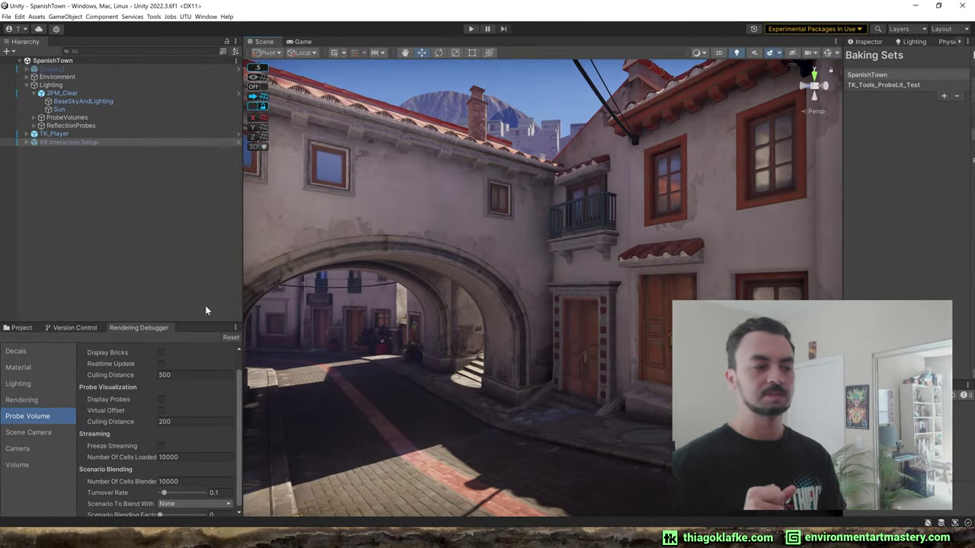
pyautogui.scroll(1, 166, 375)
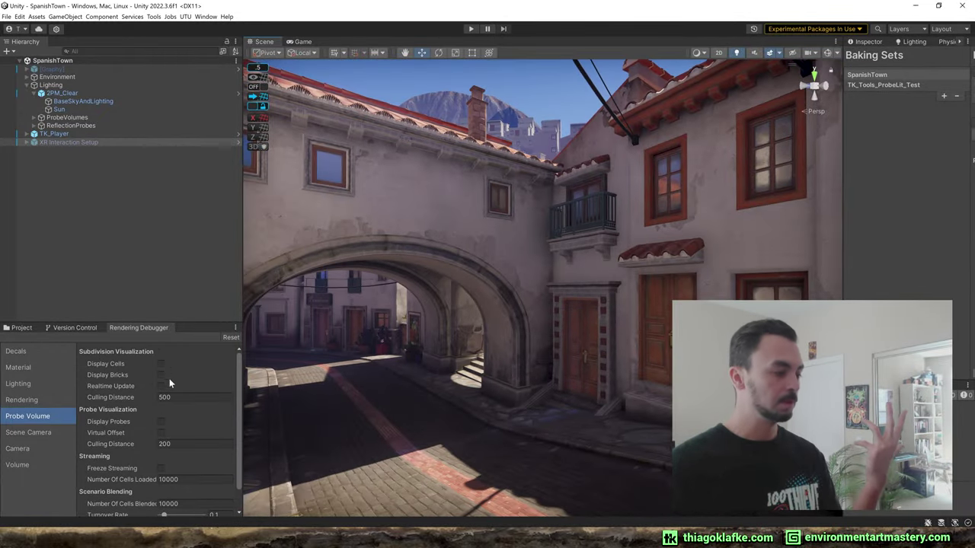
# - Display the light probes over the street, inspect them from above, and hide them again
pyautogui.click(160, 421)
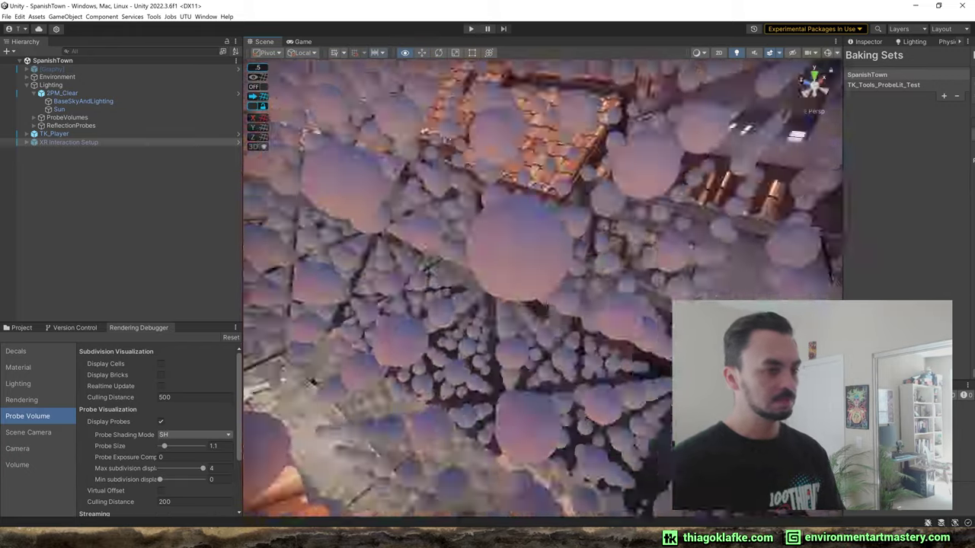
pyautogui.moveTo(310, 383); pyautogui.dragTo(235, 478, button='right')
pyautogui.click(160, 421)
# - Select the commercial building beyond the archway, try moving it horizontally across the street, and undo the move
pyautogui.moveTo(518, 361)
pyautogui.mouseDown(button='right')
pyautogui.moveTo(507, 359)
pyautogui.moveTo(518, 362)
pyautogui.mouseUp(button='right')
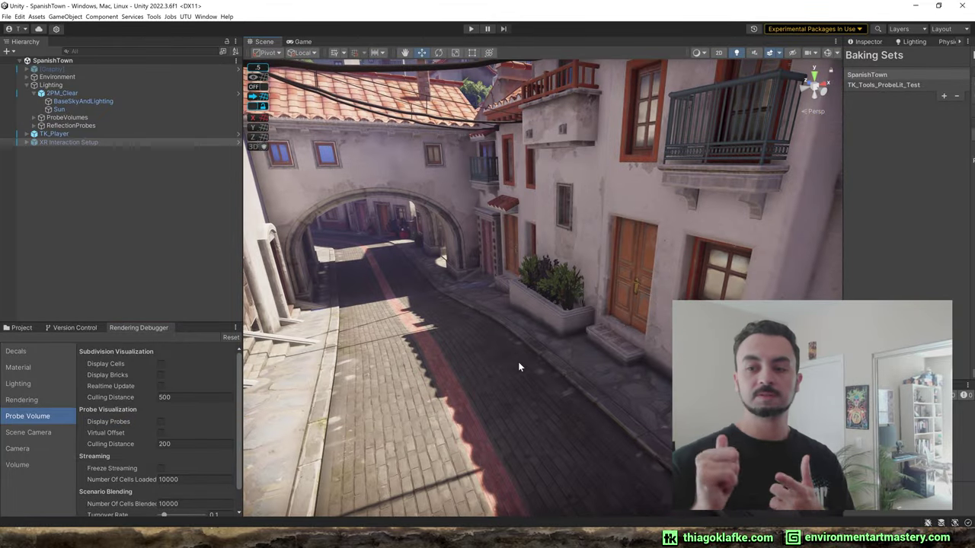
pyautogui.moveTo(518, 362); pyautogui.dragTo(521, 252, button='right')
pyautogui.click(512, 311)
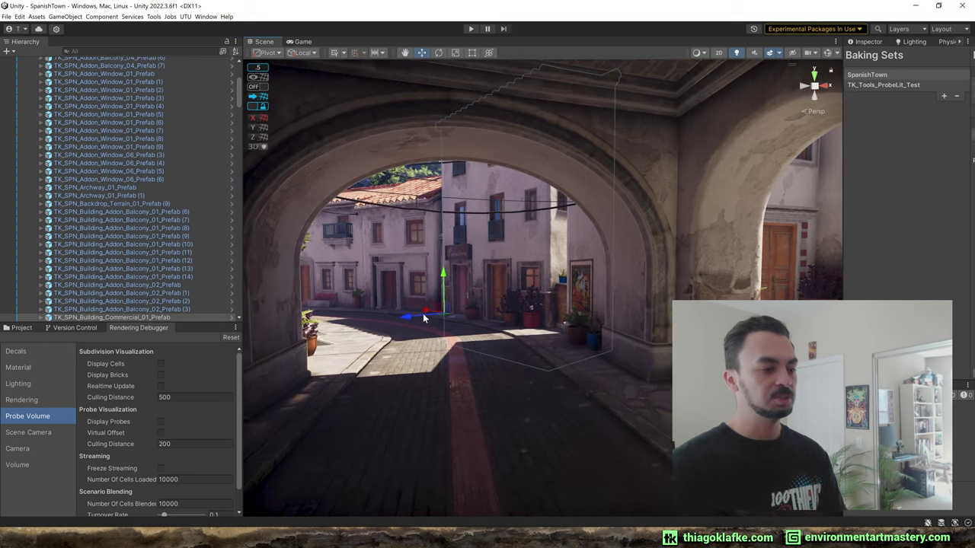
pyautogui.moveTo(425, 318); pyautogui.dragTo(267, 348)
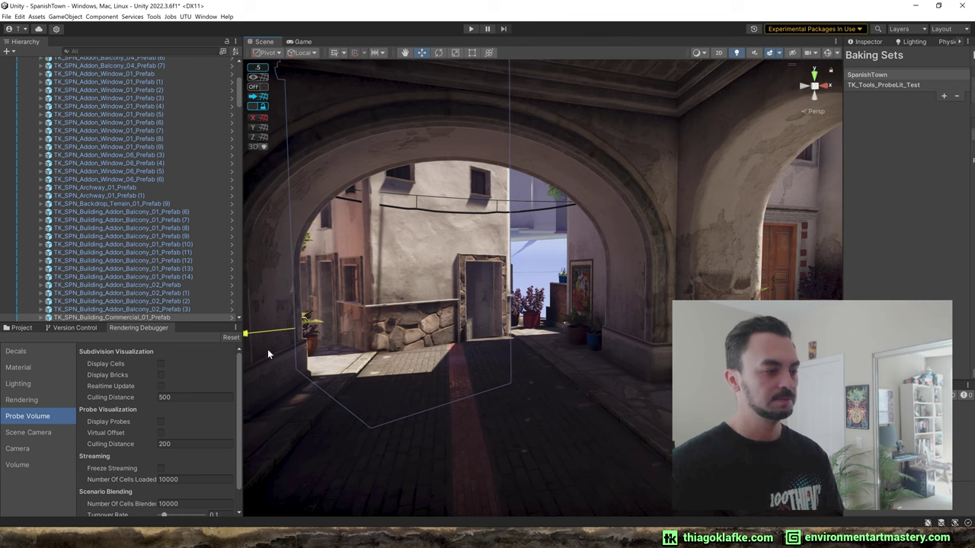
pyautogui.hotkey('ctrl', 'z')
# - View the curved street and the red corner building, and show the project assets in place of the Rendering Debugger
pyautogui.moveTo(545, 192); pyautogui.dragTo(532, 141, button='right')
pyautogui.press('w')
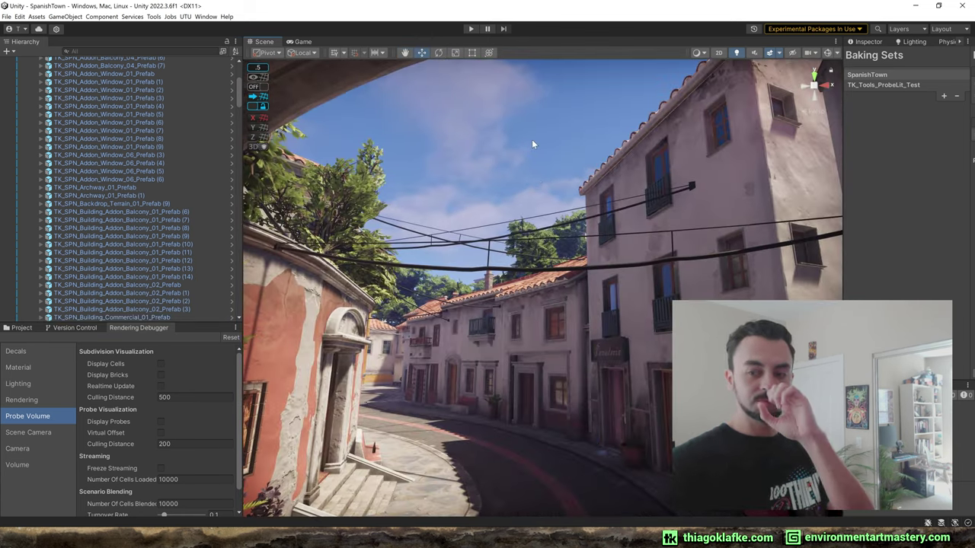
pyautogui.moveTo(532, 172); pyautogui.dragTo(493, 228, button='right')
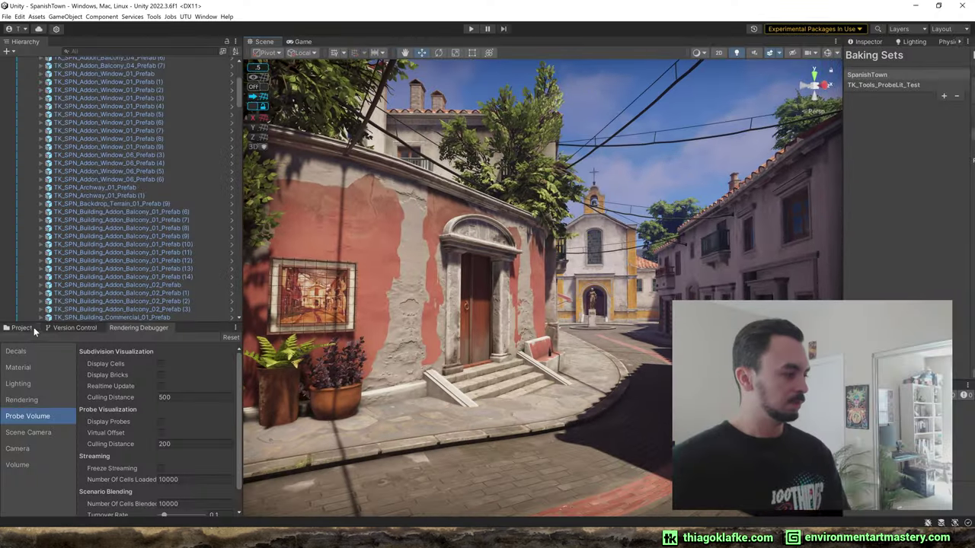
pyautogui.click(22, 328)
# - Select the Panaderia building and show its properties in a wider Inspector, with the Hierarchy narrowed
pyautogui.moveTo(534, 235); pyautogui.dragTo(663, 240, button='right')
pyautogui.click(662, 239)
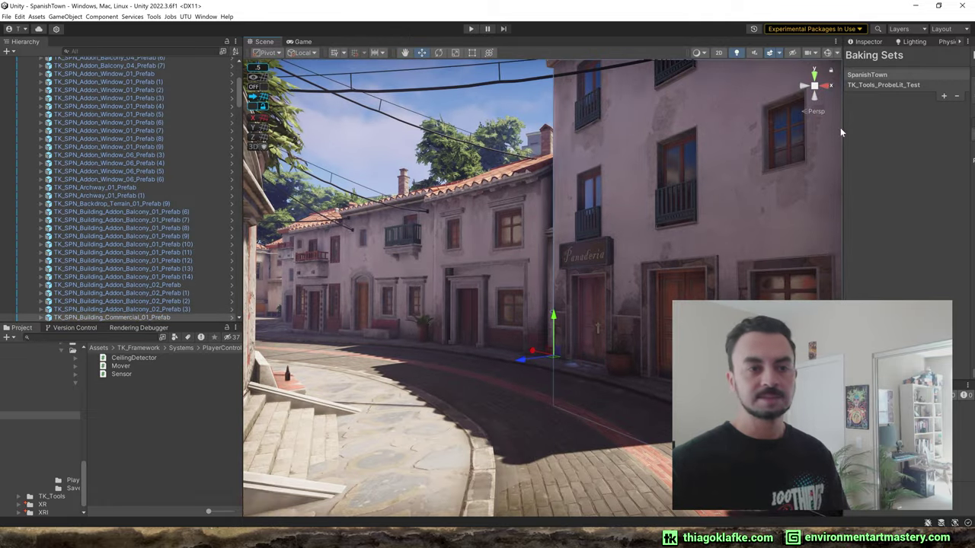
pyautogui.click(865, 42)
pyautogui.moveTo(841, 92); pyautogui.dragTo(819, 92)
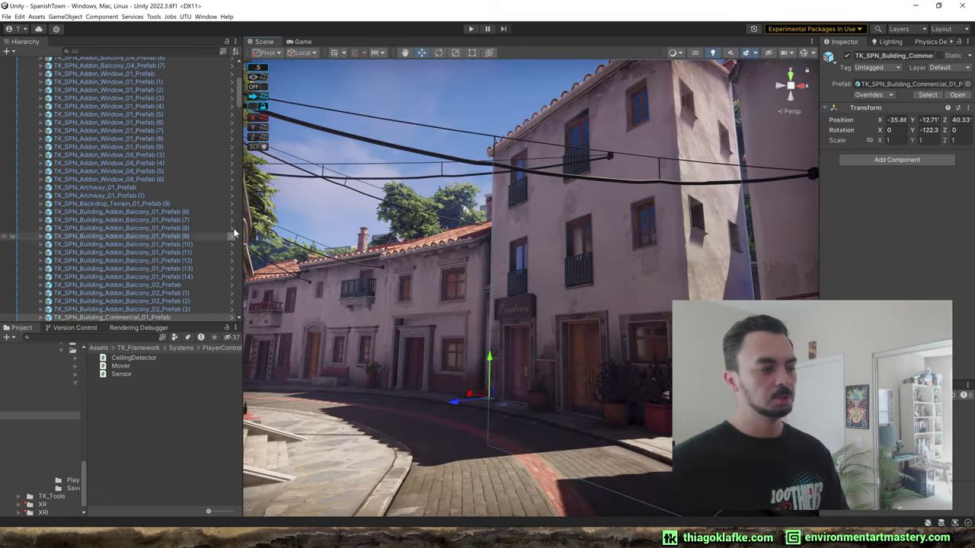
pyautogui.moveTo(242, 216); pyautogui.dragTo(218, 216)
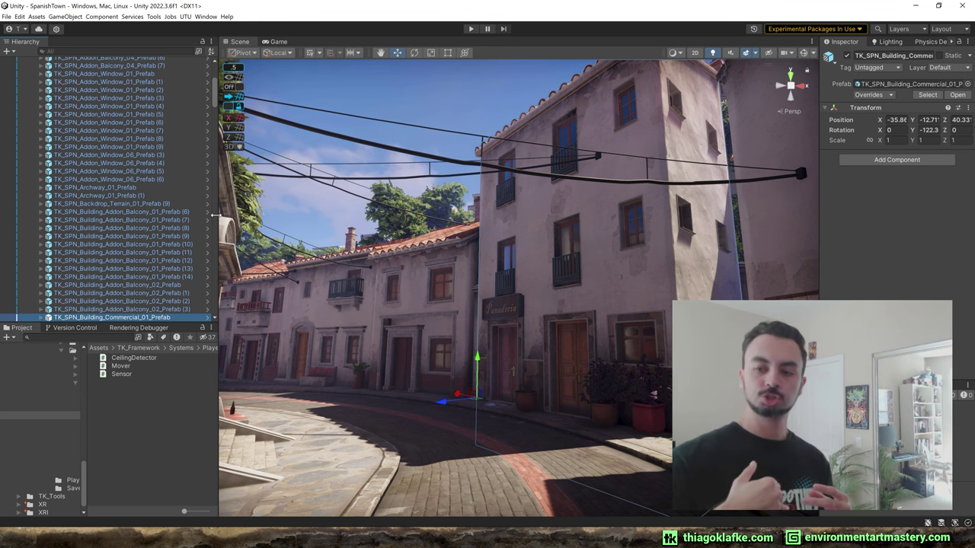
# - Select the Panaderia building's mesh, widen the Inspector further, and open the Architecture shader of its TK_SPN_Roof_Tiles_01_Edge material for editing
pyautogui.click(513, 259)
pyautogui.scroll(-5, 842, 217)
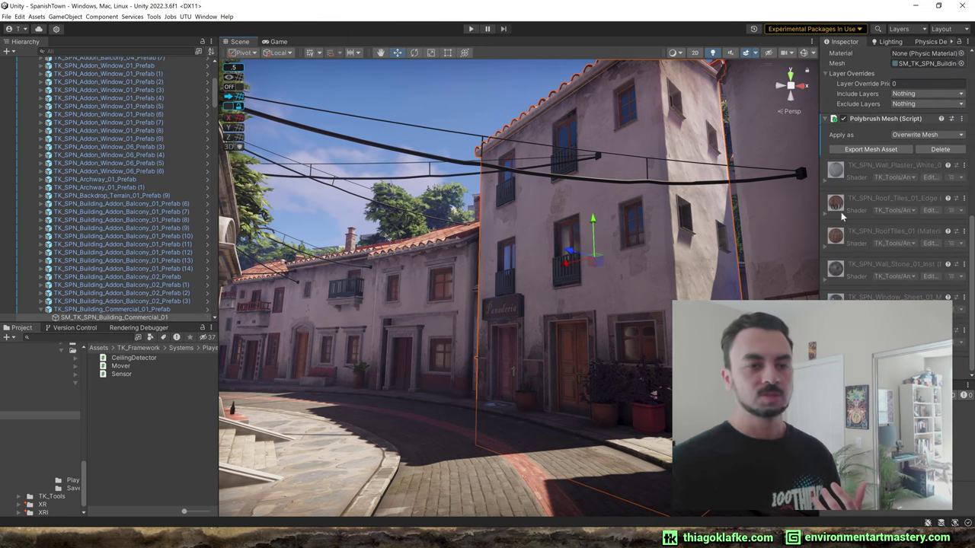
pyautogui.moveTo(815, 134); pyautogui.dragTo(715, 135)
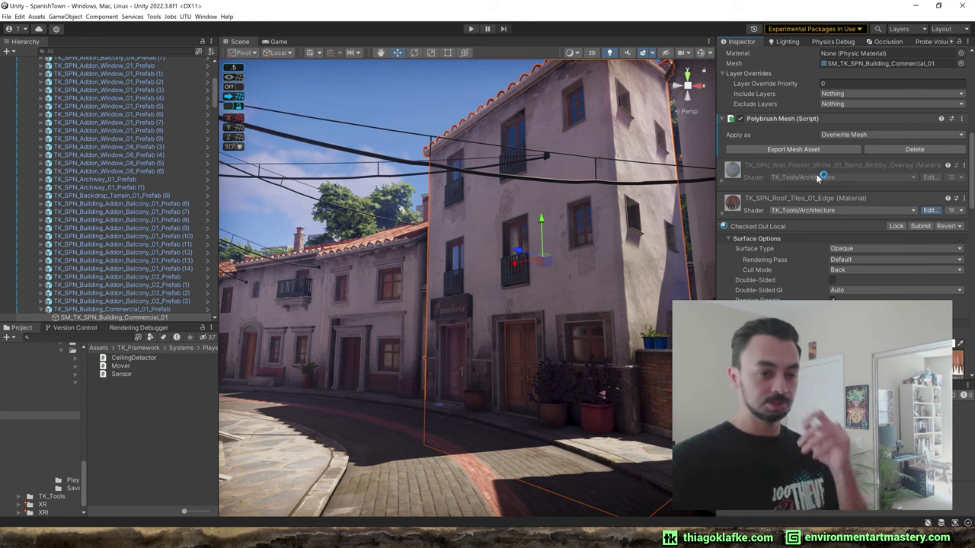
pyautogui.click(928, 209)
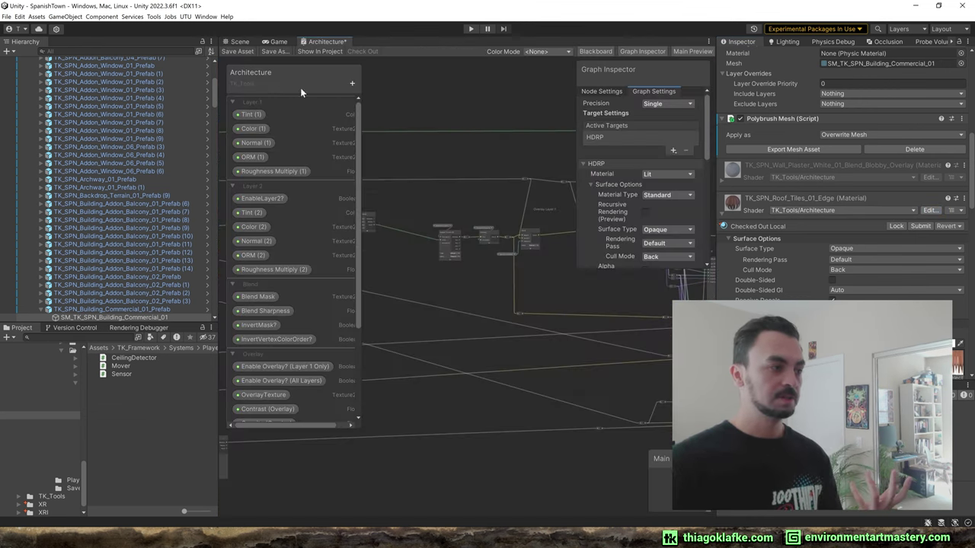
# - Give the Architecture shader graph more room, examine its layer, roughness, overlay and blend node groups, and return to the Scene view
pyautogui.moveTo(218, 93); pyautogui.dragTo(147, 81)
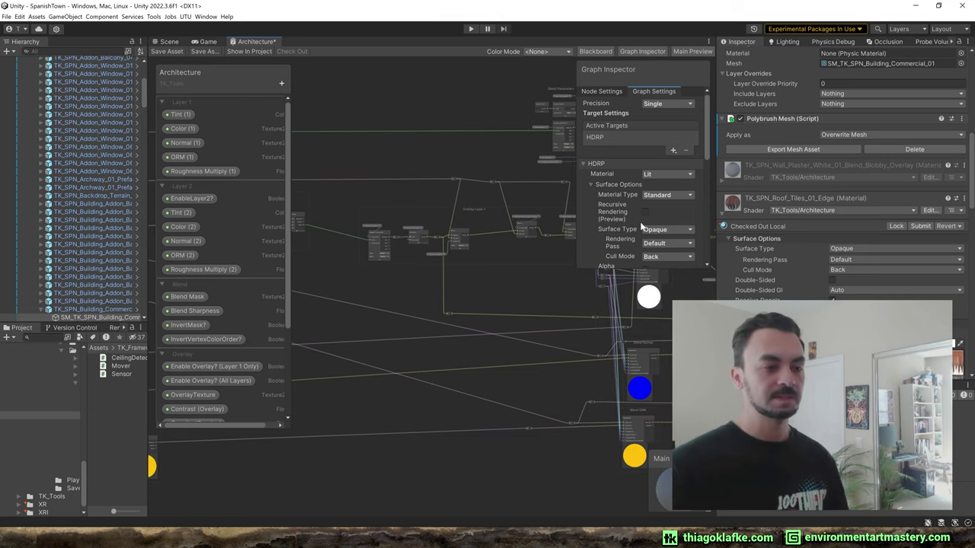
pyautogui.scroll(-5, 409, 225)
pyautogui.moveTo(359, 226); pyautogui.dragTo(561, 231, button='middle')
pyautogui.scroll(2, 474, 275)
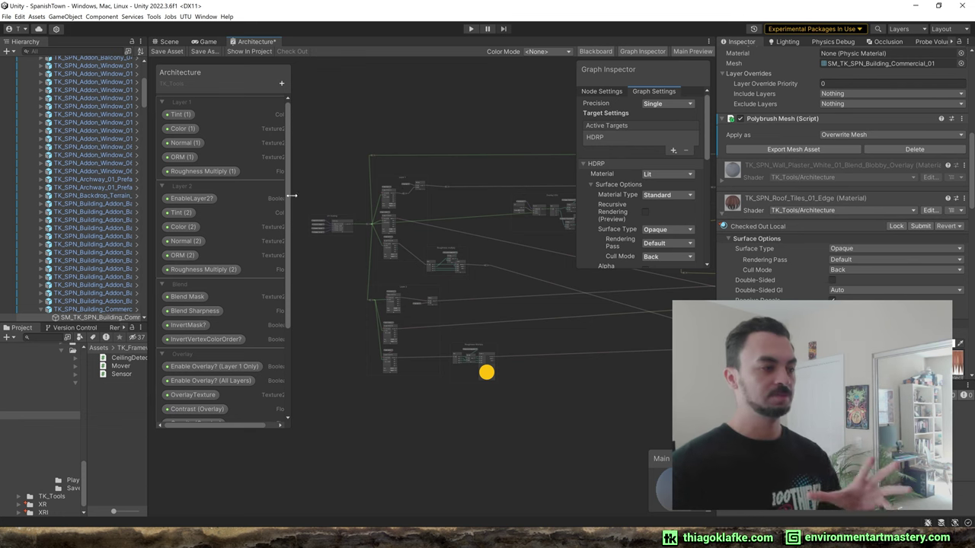
pyautogui.scroll(5, 411, 198)
pyautogui.moveTo(448, 252); pyautogui.dragTo(442, 81, button='middle')
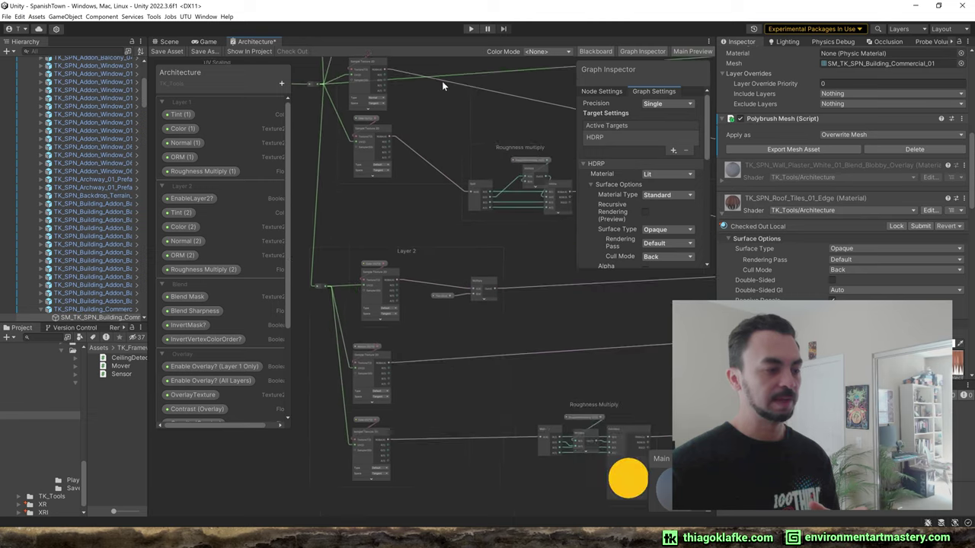
pyautogui.moveTo(534, 212); pyautogui.dragTo(379, 241, button='middle')
pyautogui.moveTo(553, 273); pyautogui.dragTo(313, 172, button='middle')
pyautogui.scroll(-5, 469, 204)
pyautogui.scroll(8, 469, 204)
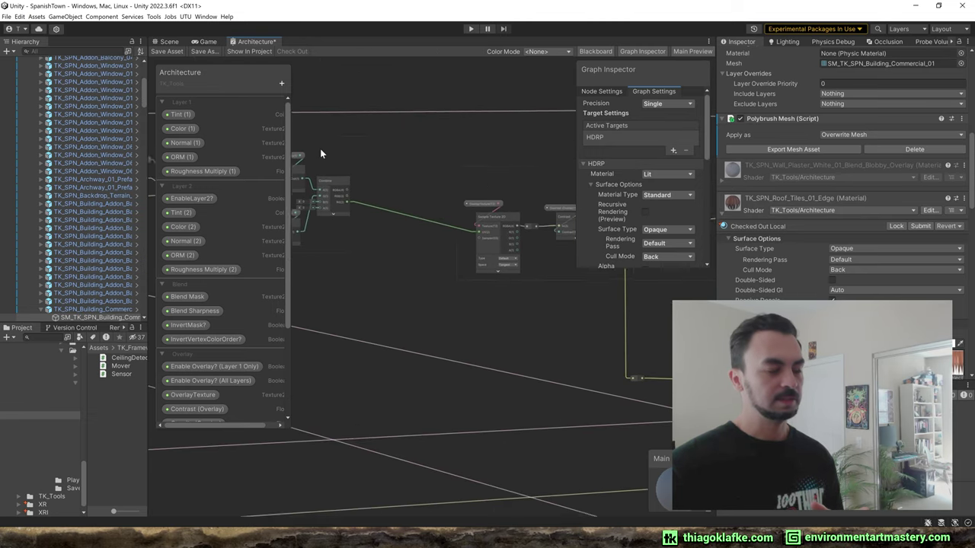
pyautogui.moveTo(526, 199); pyautogui.dragTo(343, 131, button='middle')
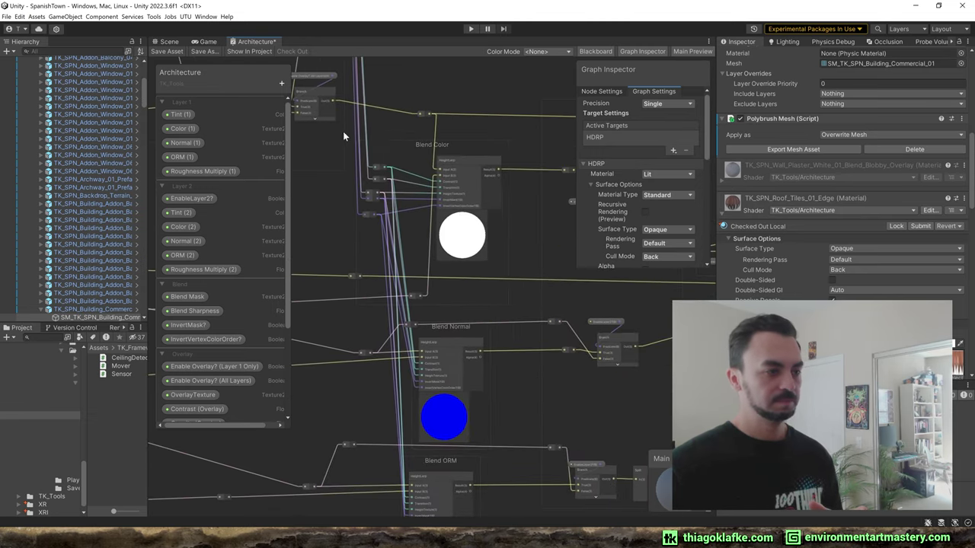
pyautogui.moveTo(502, 178); pyautogui.dragTo(318, 152, button='middle')
pyautogui.moveTo(411, 137); pyautogui.dragTo(503, 160, button='middle')
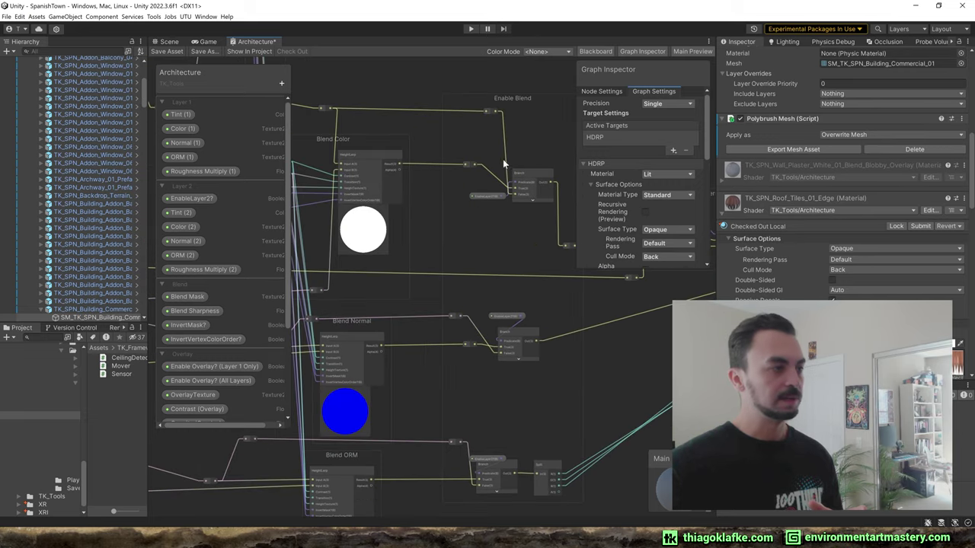
pyautogui.click(169, 41)
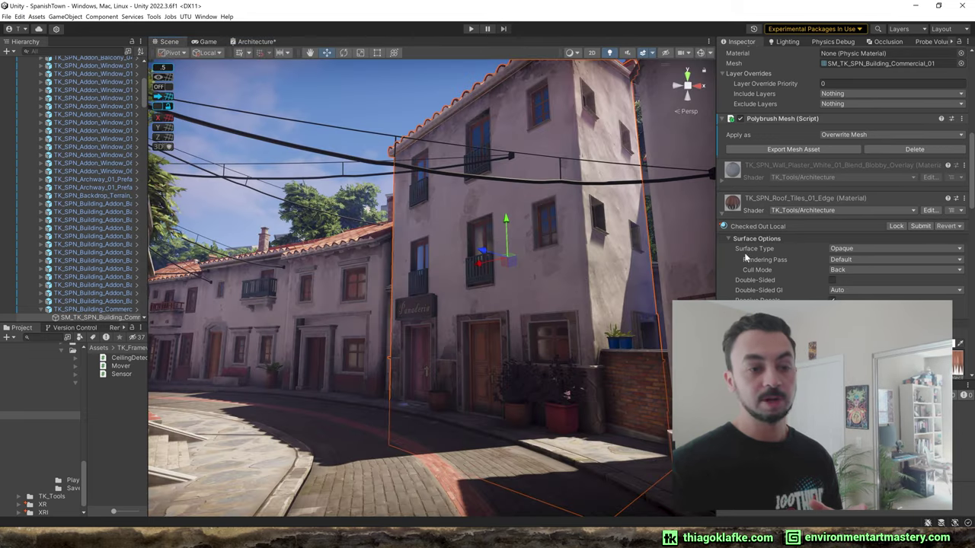
# - Collapse the Layer 1, Layer 2, Blend and Overlay property groups of the TK_SPN_Roof_Tiles_01_Edge material
pyautogui.scroll(-5, 759, 251)
pyautogui.scroll(-1, 760, 244)
pyautogui.click(730, 169)
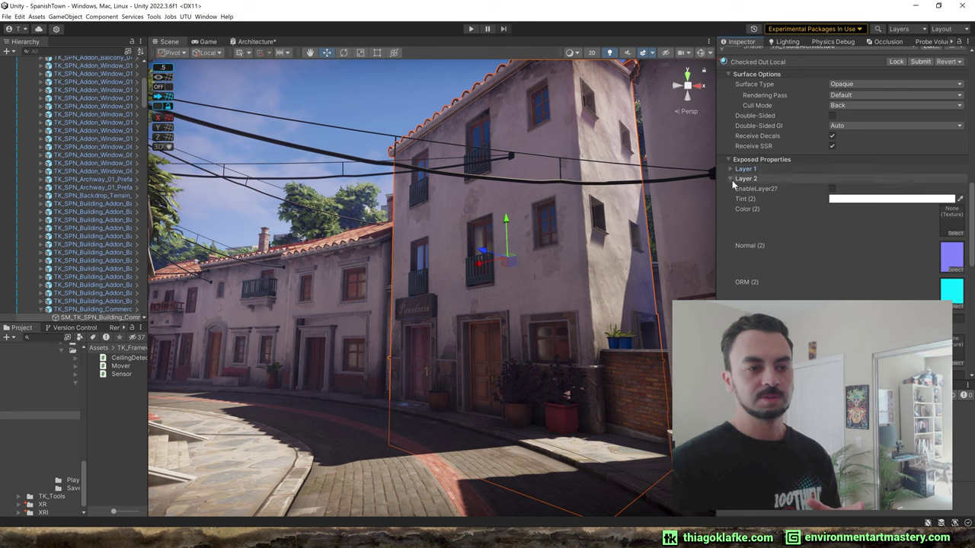
pyautogui.click(730, 179)
pyautogui.click(730, 188)
pyautogui.click(730, 198)
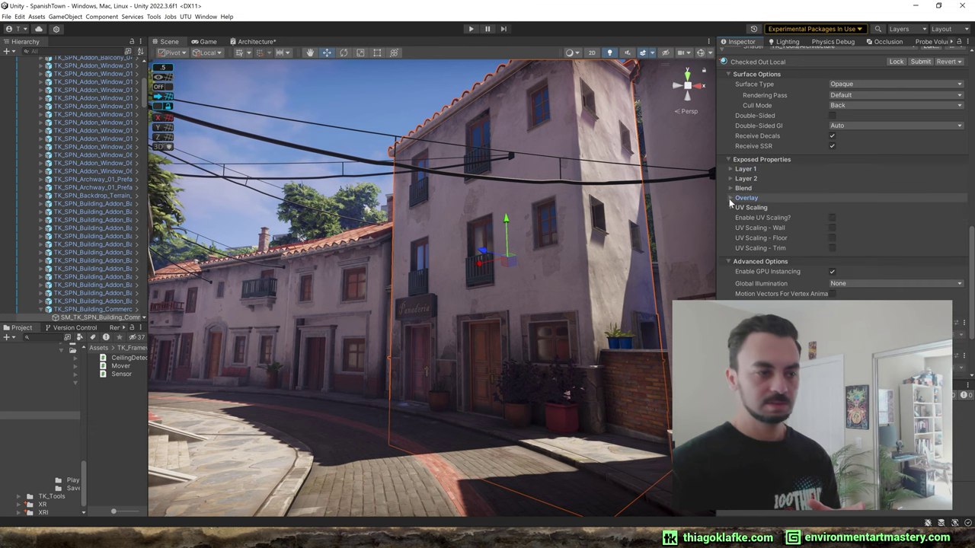
pyautogui.scroll(-3, 742, 285)
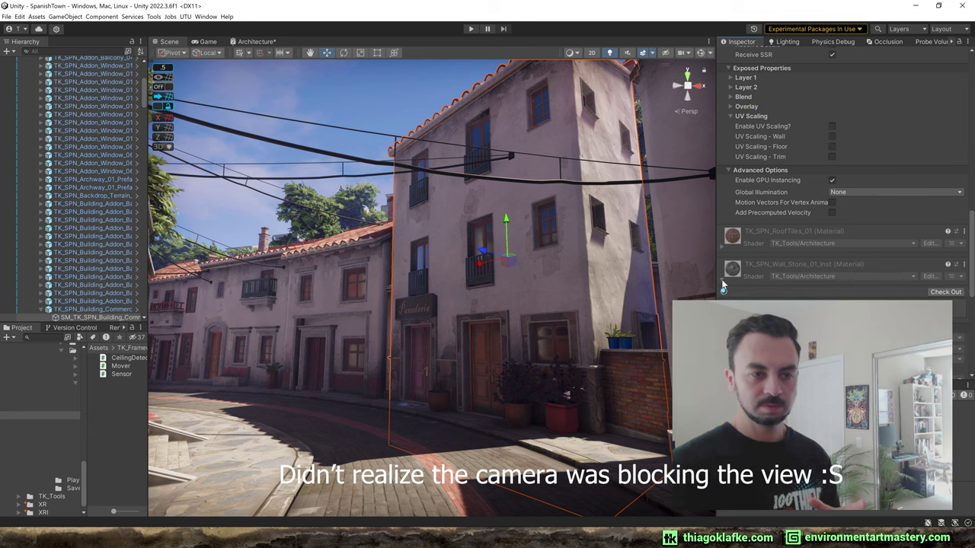
pyautogui.scroll(6, 723, 281)
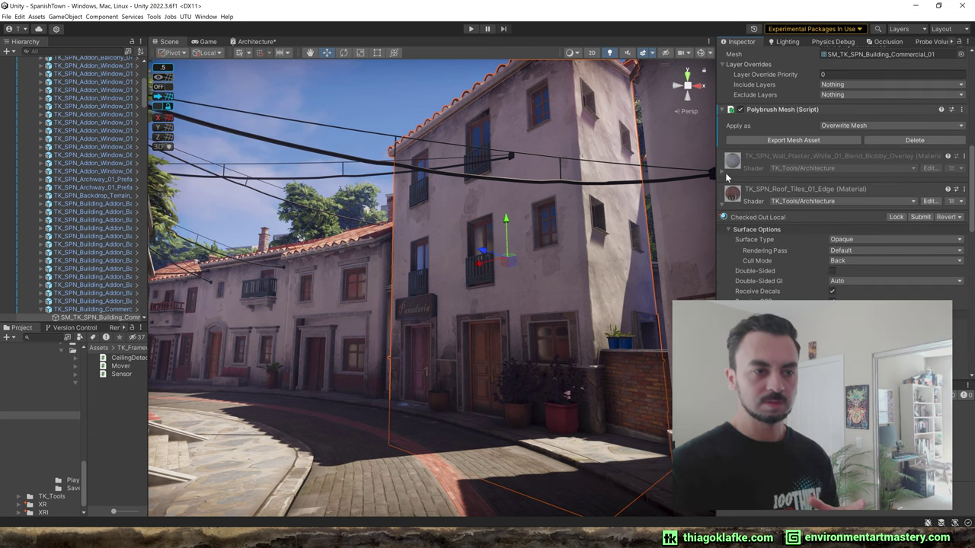
# - Show the Layer 1 properties of the TK_SPN_Wall_Plaster_White_01_Blend_Blobby_Overlay material, with its UV Scaling group collapsed
pyautogui.click(722, 170)
pyautogui.scroll(-1, 736, 231)
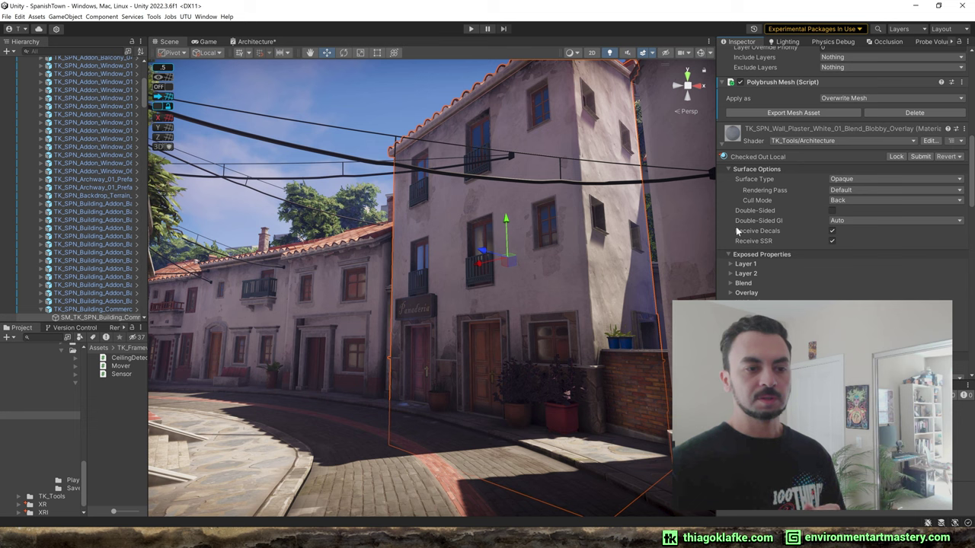
pyautogui.scroll(-2, 809, 231)
pyautogui.click(728, 249)
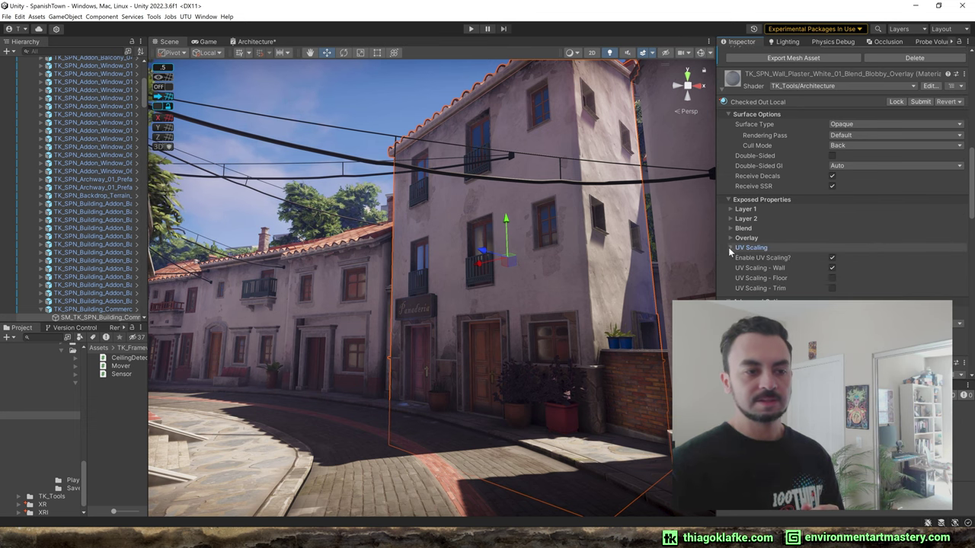
pyautogui.click(730, 249)
pyautogui.click(731, 210)
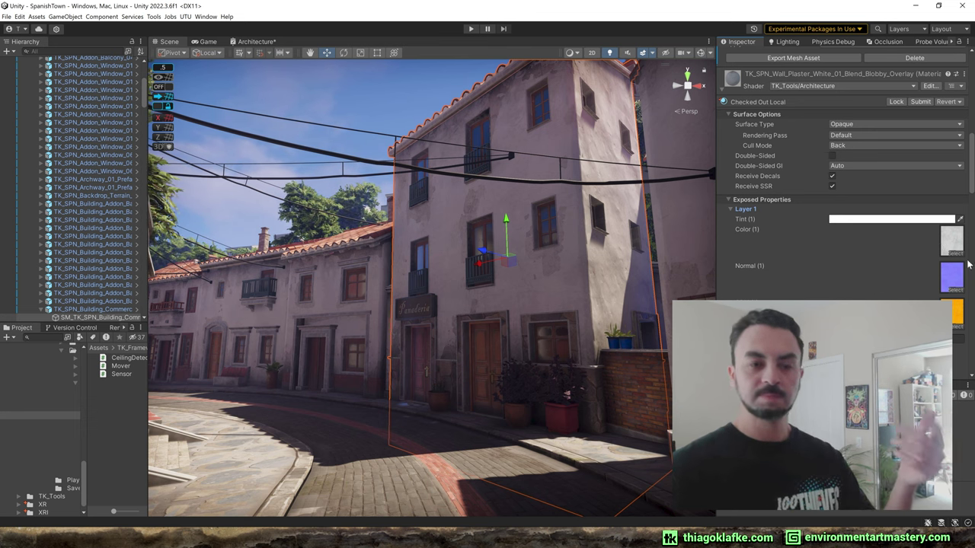
# - Show the plaster material's Layer 2 properties and switch the layer off and back on to compare
pyautogui.scroll(-1, 826, 246)
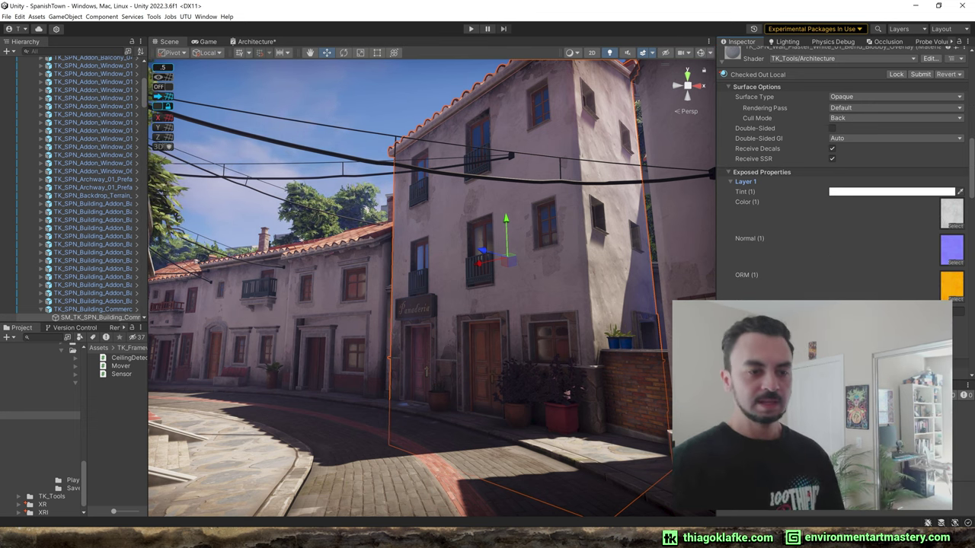
pyautogui.scroll(-5, 762, 282)
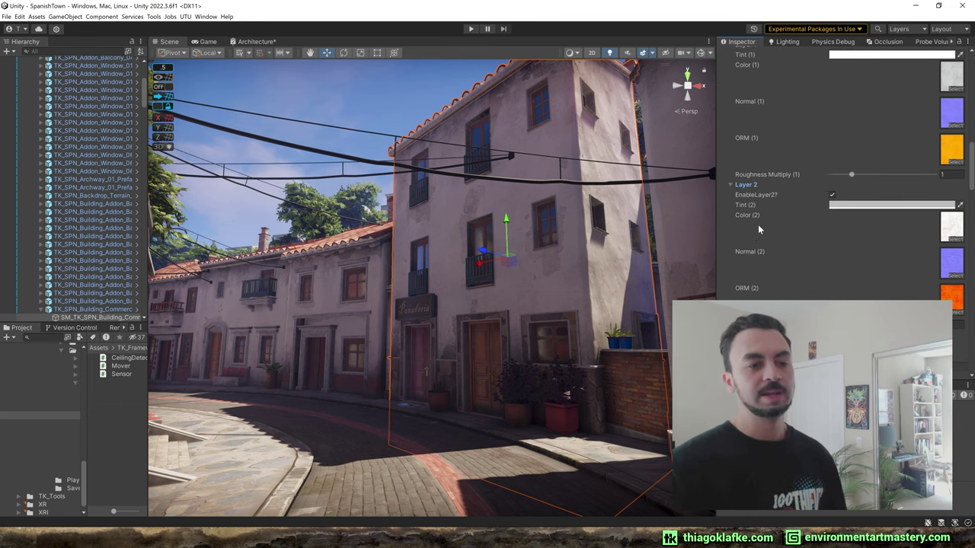
pyautogui.click(832, 196)
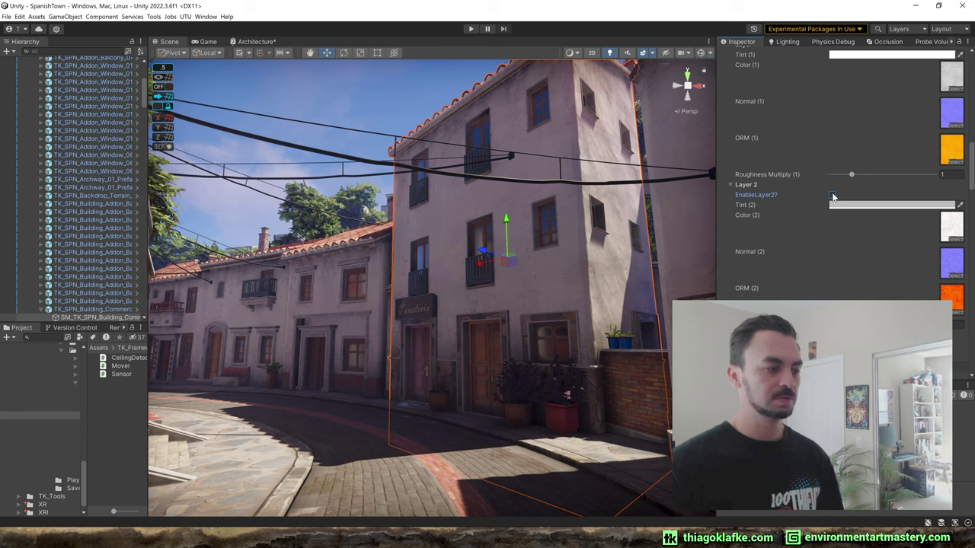
pyautogui.click(832, 196)
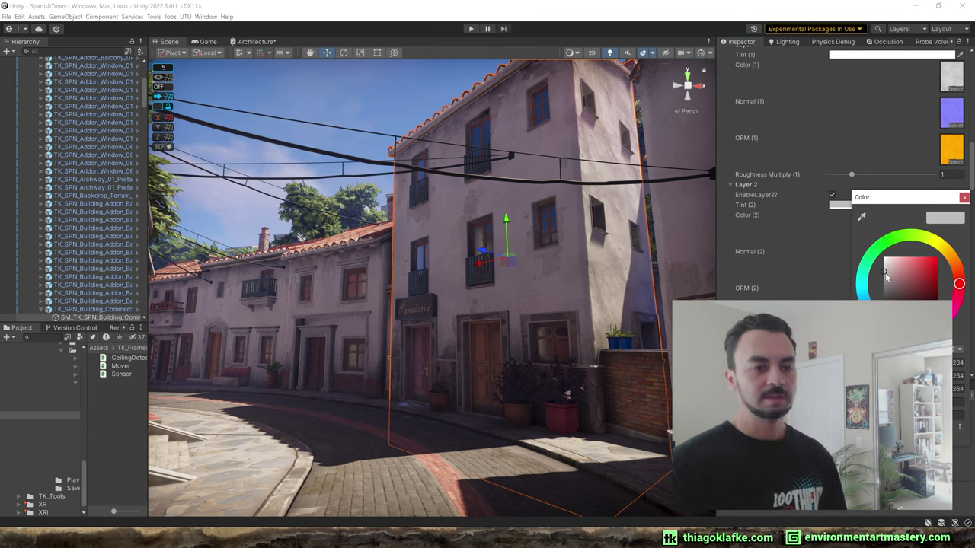
# - Adjust the Layer 2 tint of the plaster material to a light grey
pyautogui.click(846, 205)
pyautogui.moveTo(874, 281)
pyautogui.mouseDown()
pyautogui.moveTo(926, 267)
pyautogui.moveTo(898, 297)
pyautogui.moveTo(883, 270)
pyautogui.mouseUp()
pyautogui.click(785, 233)
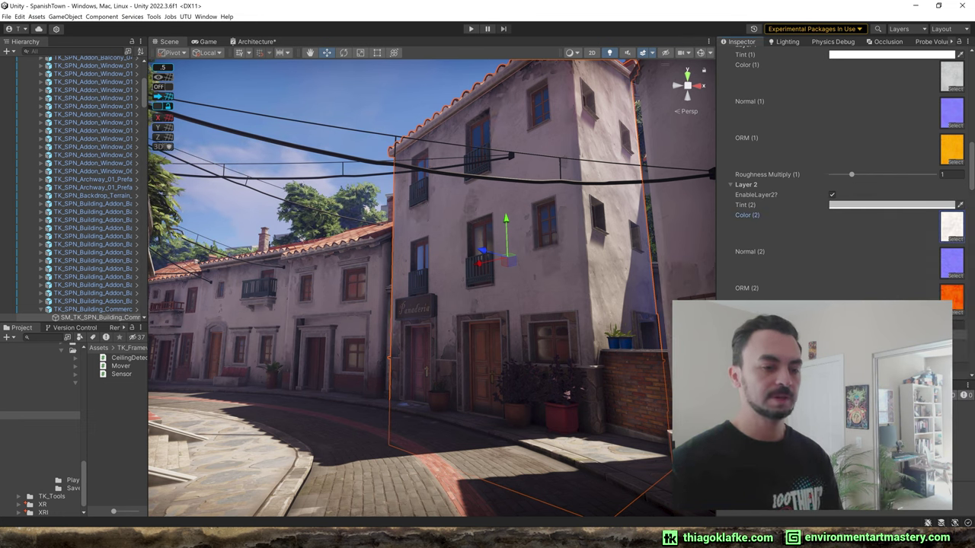
# - Set the plaster material's Blend Sharpness to 55 and view the worn plaster around the Panaderia sign up close
pyautogui.click(784, 335)
pyautogui.scroll(-3, 789, 297)
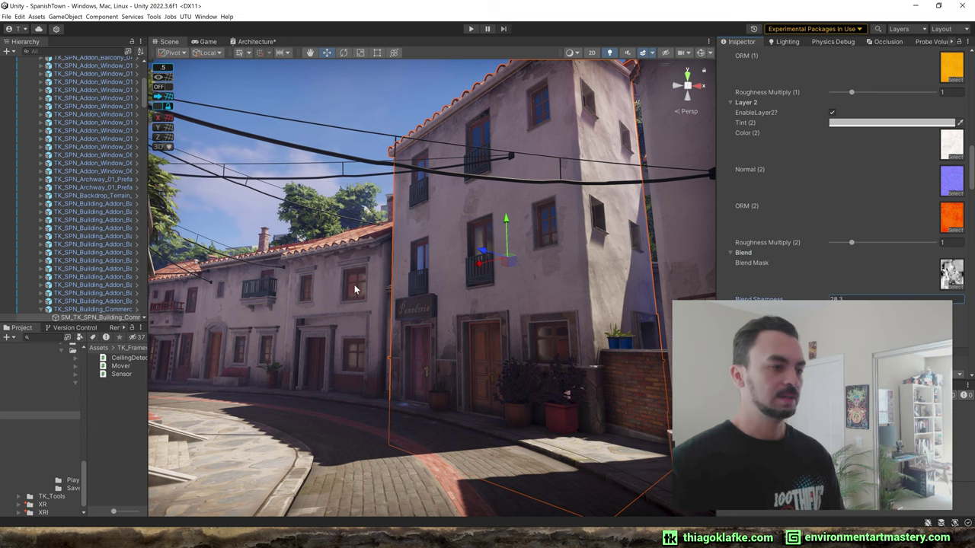
pyautogui.moveTo(354, 290); pyautogui.dragTo(415, 257)
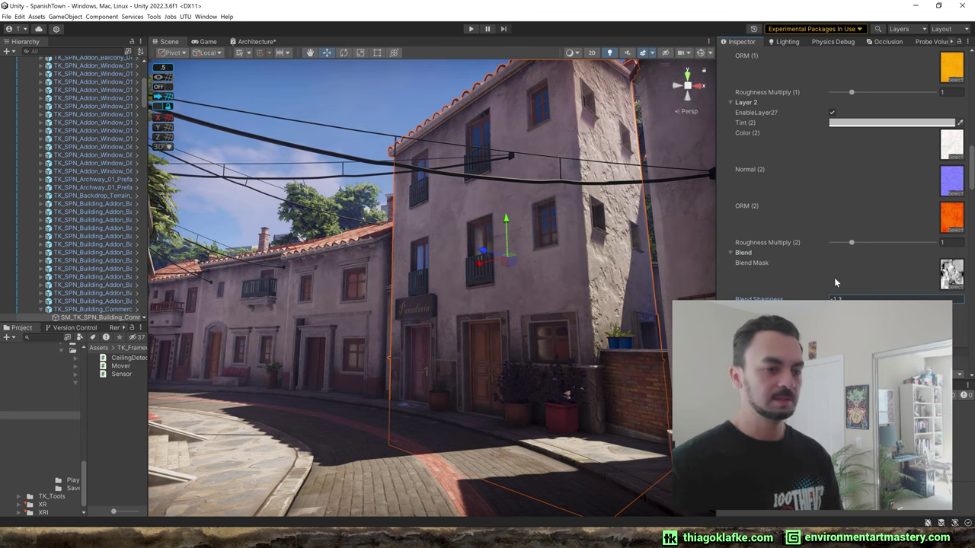
pyautogui.write('55')
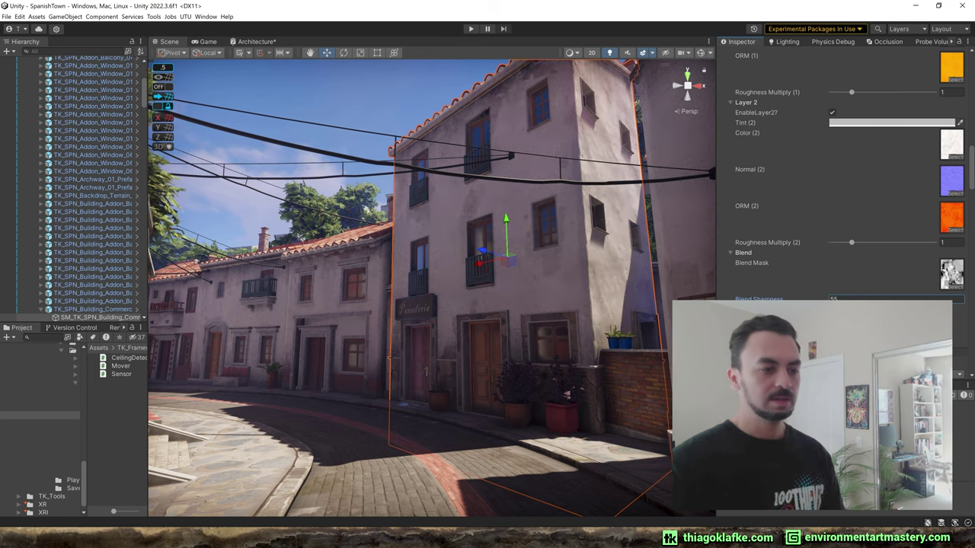
pyautogui.click(521, 270)
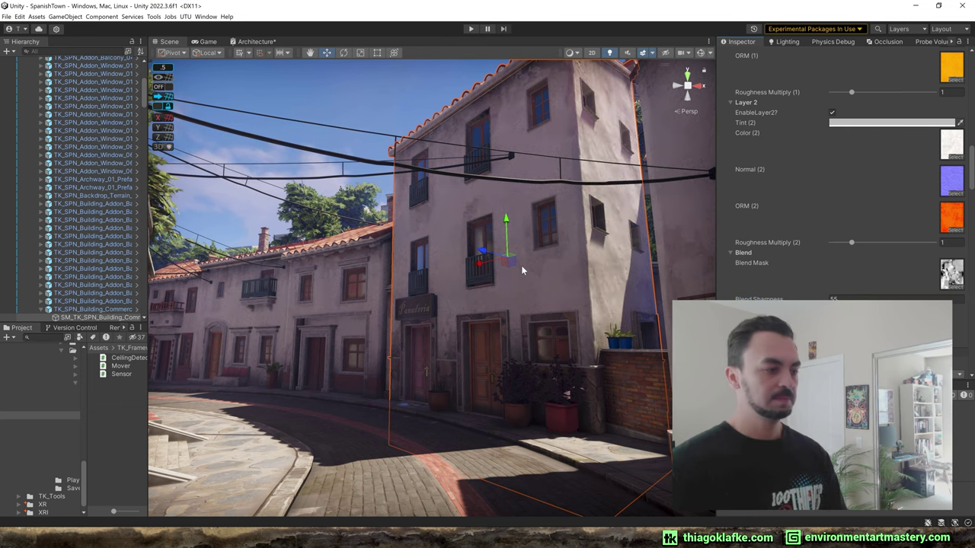
pyautogui.press('w')
pyautogui.moveTo(522, 271); pyautogui.dragTo(564, 293, button='right')
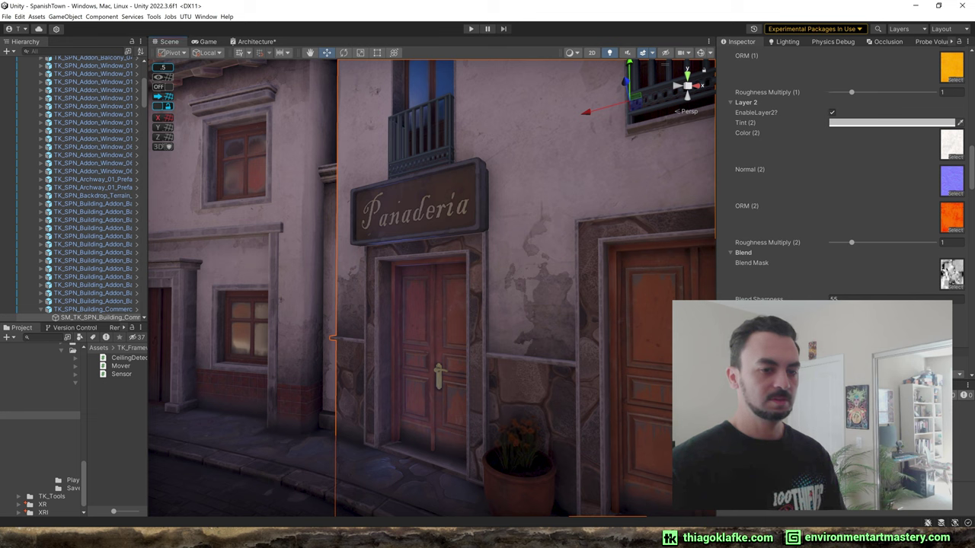
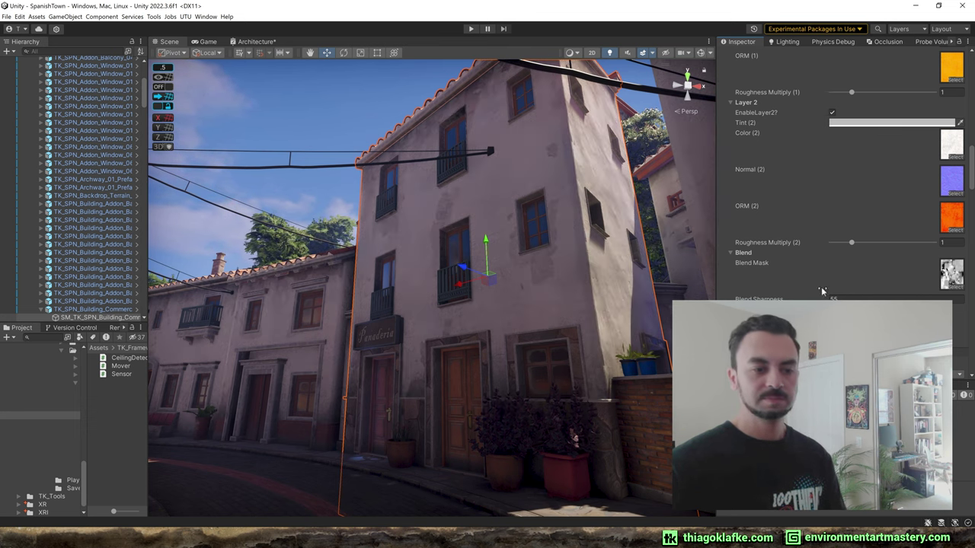
# - Show the plaster material's Overlay properties and toggle the Layer 1 Only and All Layers overlays off and back on
pyautogui.scroll(-3, 788, 241)
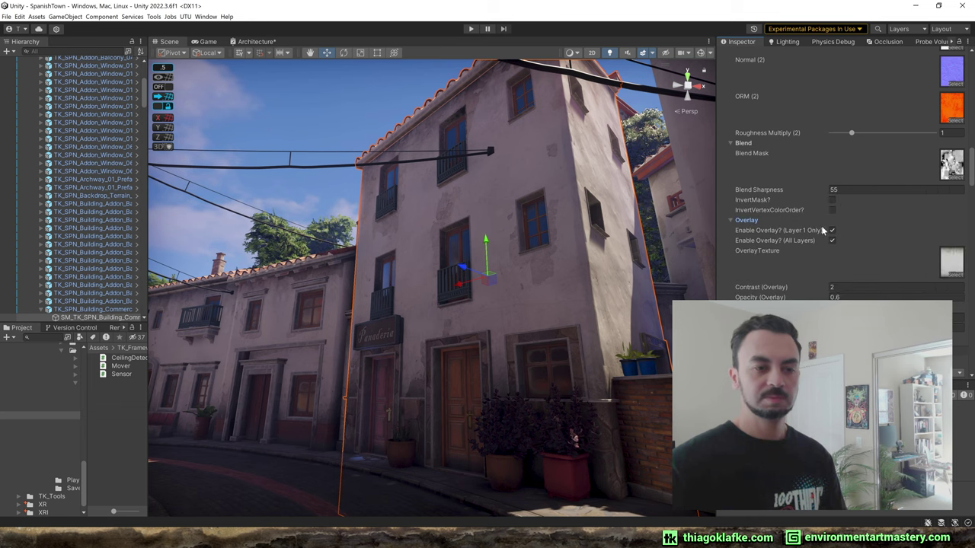
pyautogui.scroll(-1, 822, 230)
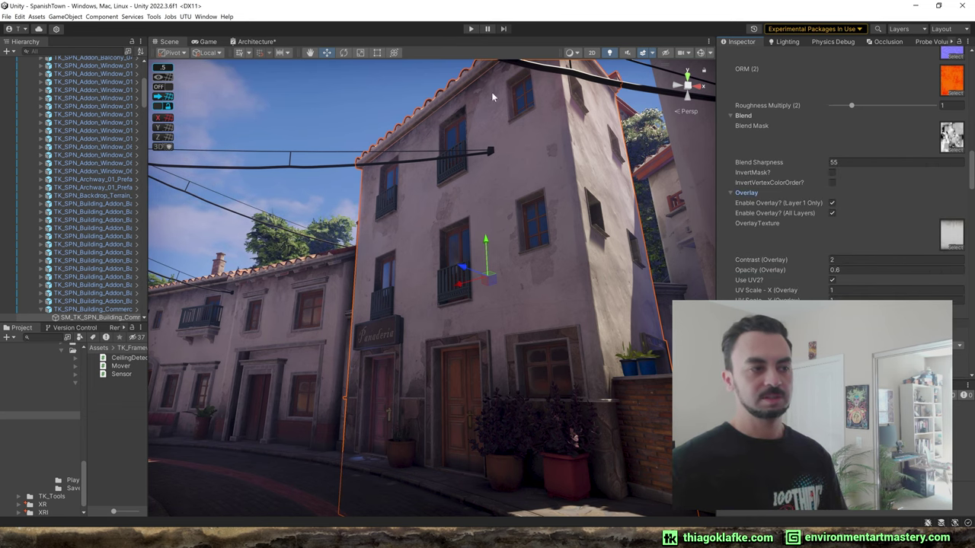
pyautogui.press('s')
pyautogui.moveTo(492, 97); pyautogui.dragTo(510, 77, button='right')
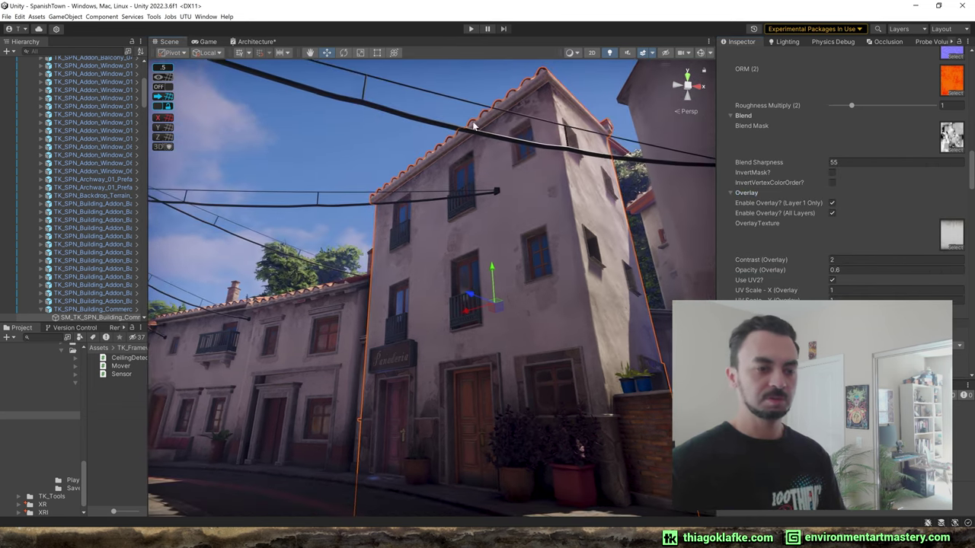
pyautogui.click(833, 203)
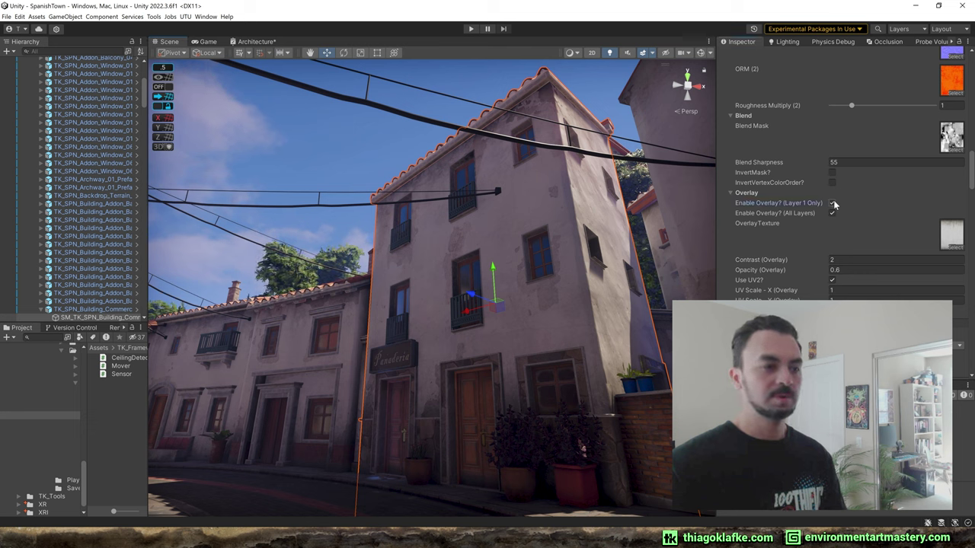
pyautogui.click(832, 212)
pyautogui.click(833, 212)
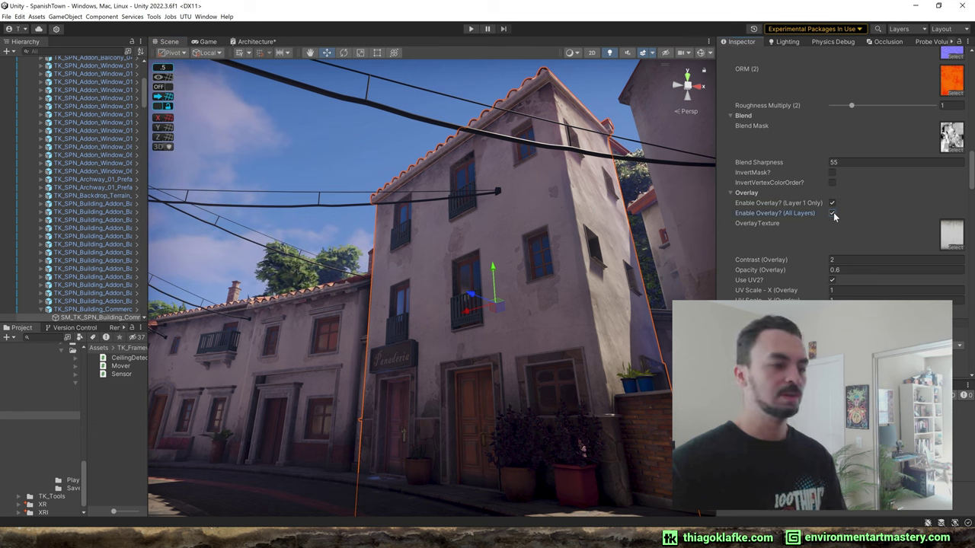
# - Show the UV Scaling options of the plaster material
pyautogui.scroll(-1, 793, 270)
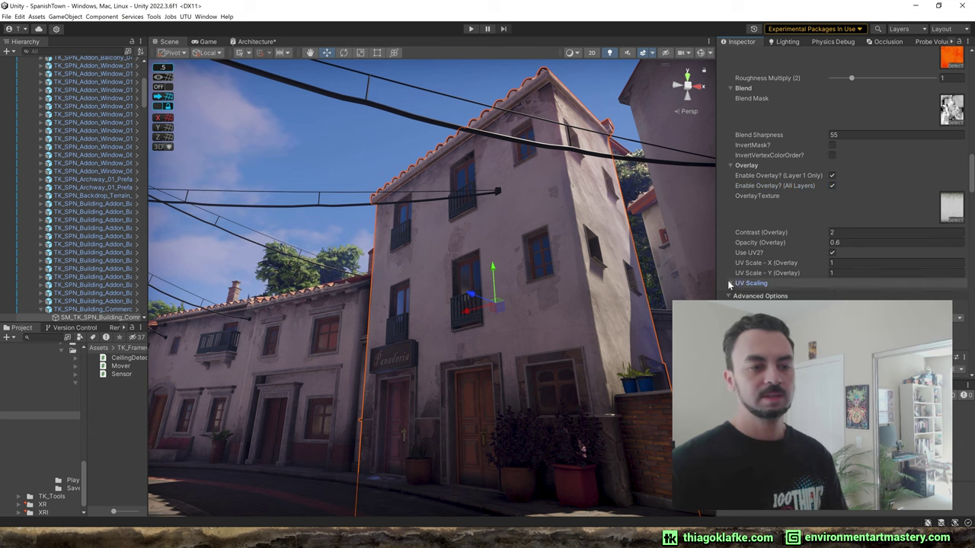
pyautogui.click(729, 284)
pyautogui.scroll(-2, 762, 274)
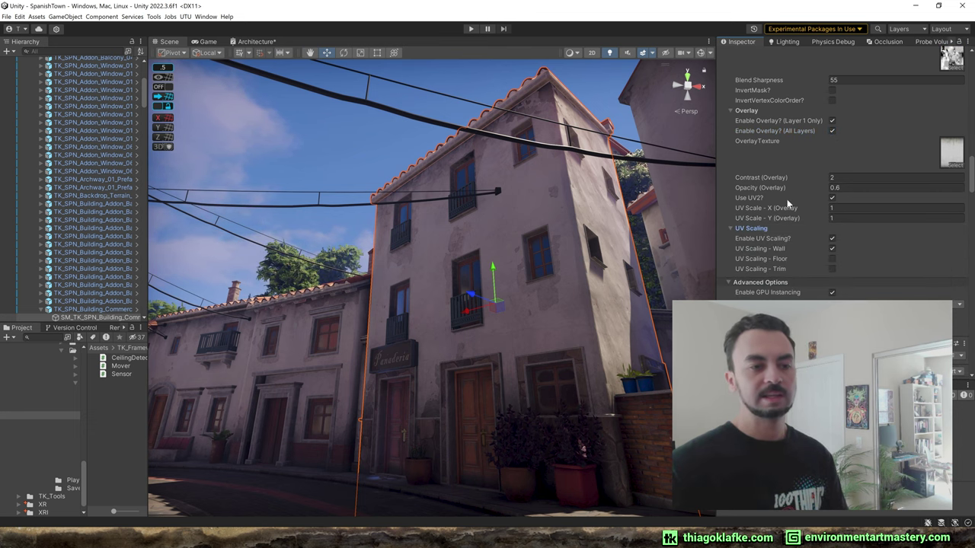
# - Stretch the Panaderia building widthwise to check how its plaster texture scales, and undo the scaling
pyautogui.moveTo(518, 287); pyautogui.dragTo(526, 295, button='right')
pyautogui.press('r')
pyautogui.moveTo(459, 307); pyautogui.dragTo(350, 320)
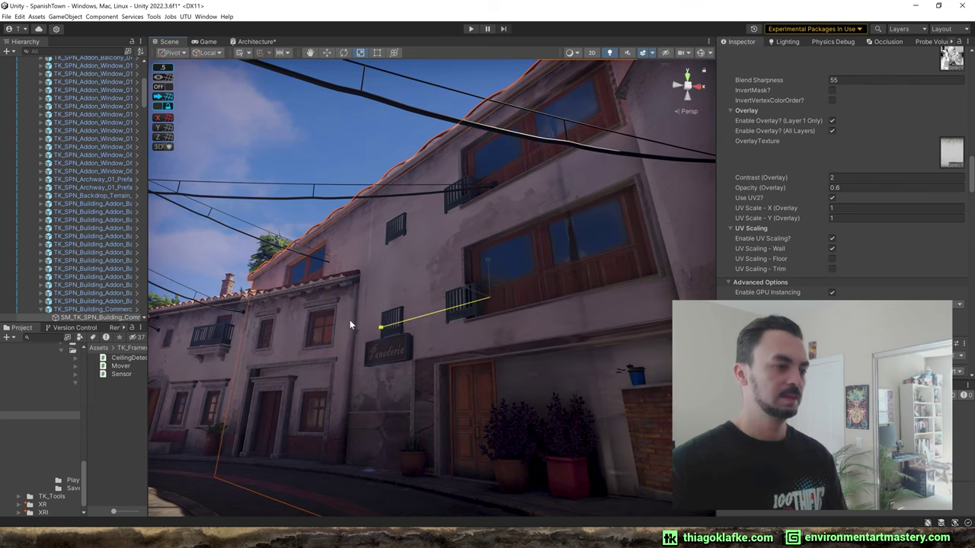
pyautogui.moveTo(341, 320); pyautogui.dragTo(540, 275, button='right')
pyautogui.scroll(5, 509, 260)
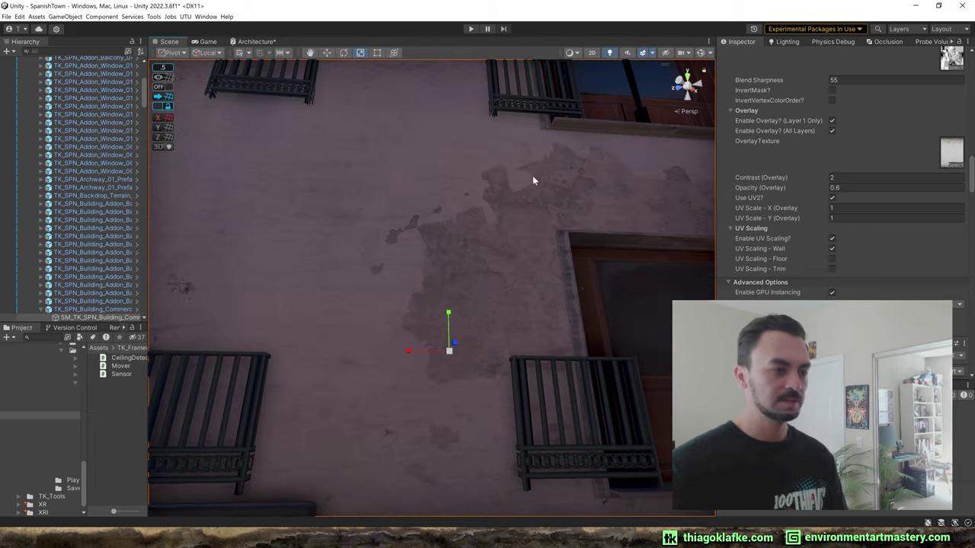
pyautogui.press('s')
pyautogui.moveTo(580, 168); pyautogui.dragTo(569, 195, button='right')
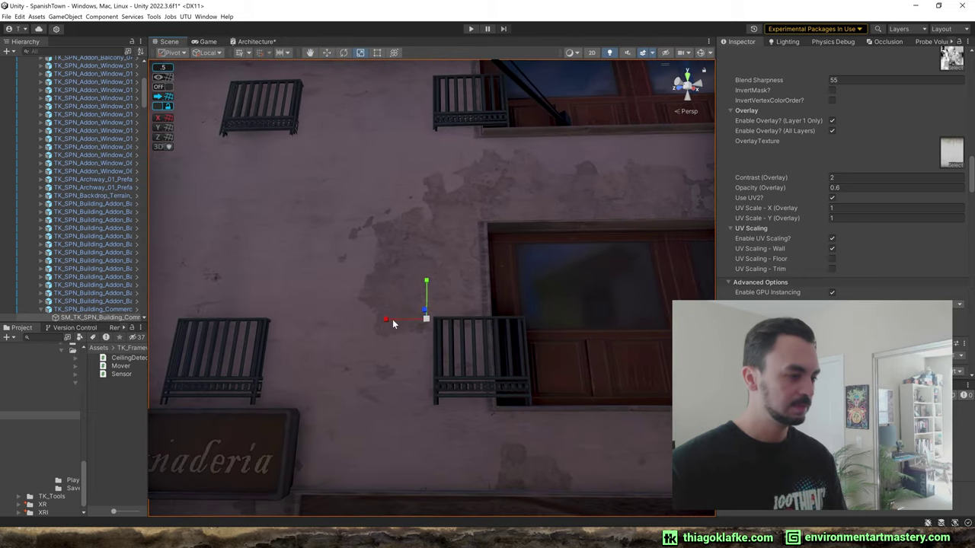
pyautogui.moveTo(389, 320); pyautogui.dragTo(431, 322)
pyautogui.hotkey('ctrl', 'z')
# - Frame the low brick wall beside the Panaderia building and select its SM_TK_SPN_Modular_WallMedium_01_Str mesh
pyautogui.moveTo(533, 186); pyautogui.dragTo(541, 387, button='right')
pyautogui.press('s')
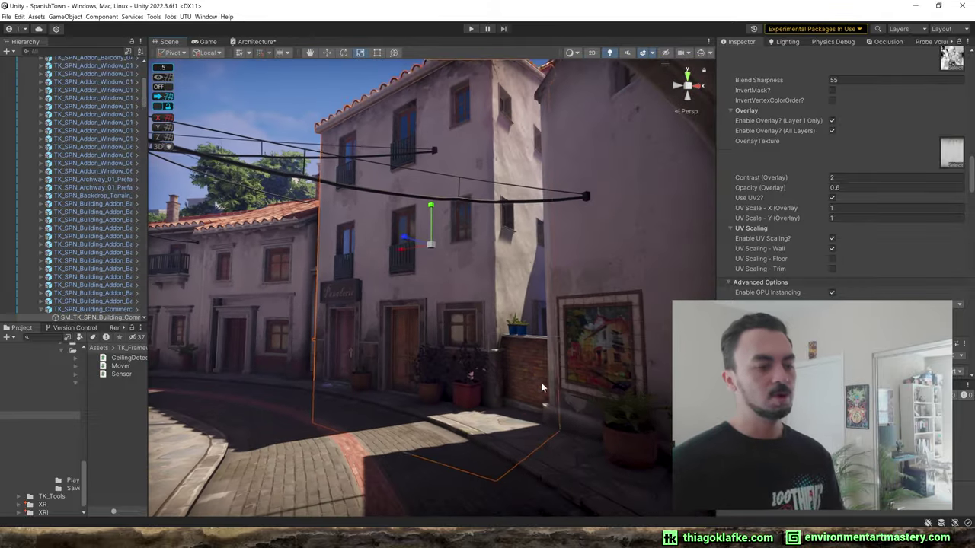
pyautogui.click(540, 388)
pyautogui.press('f')
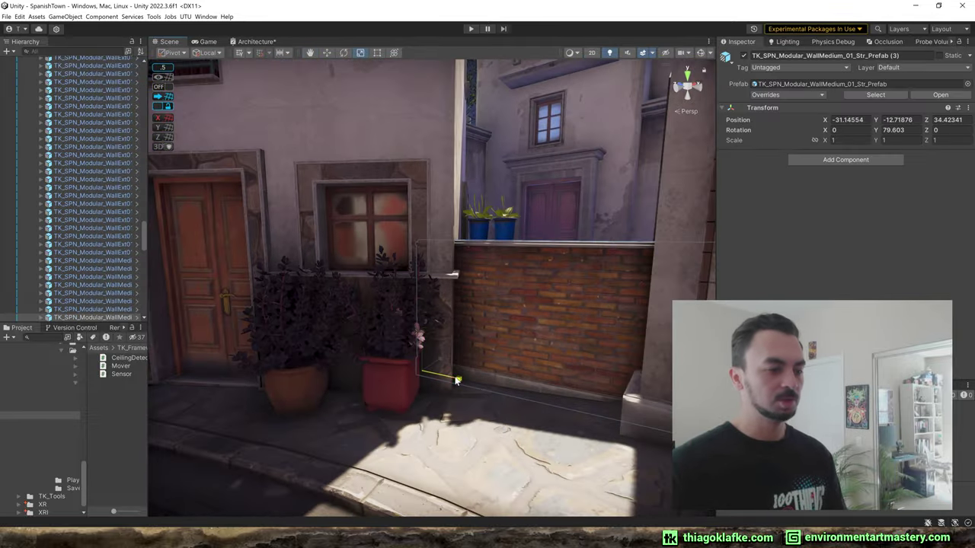
pyautogui.click(553, 309)
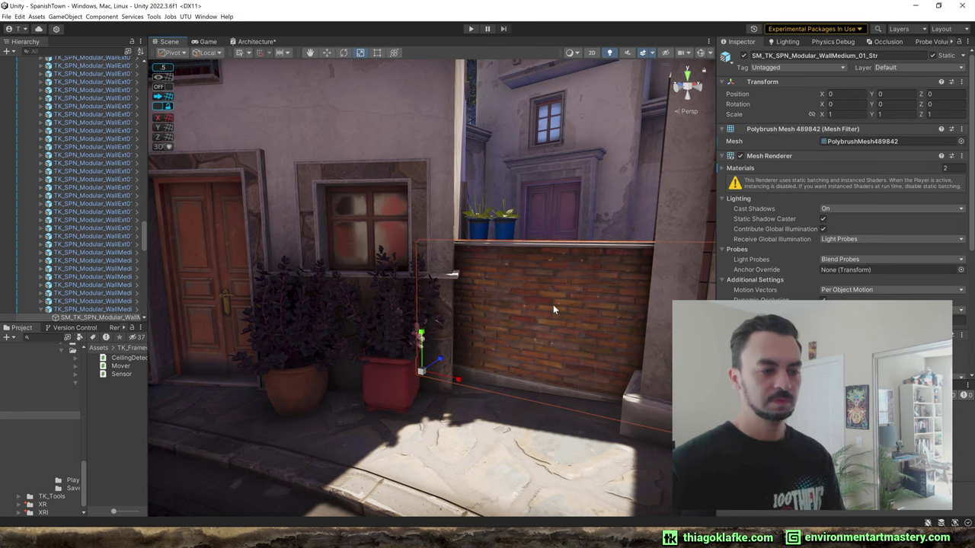
pyautogui.click(553, 305)
pyautogui.scroll(-3, 805, 279)
pyautogui.click(564, 296)
pyautogui.click(560, 341)
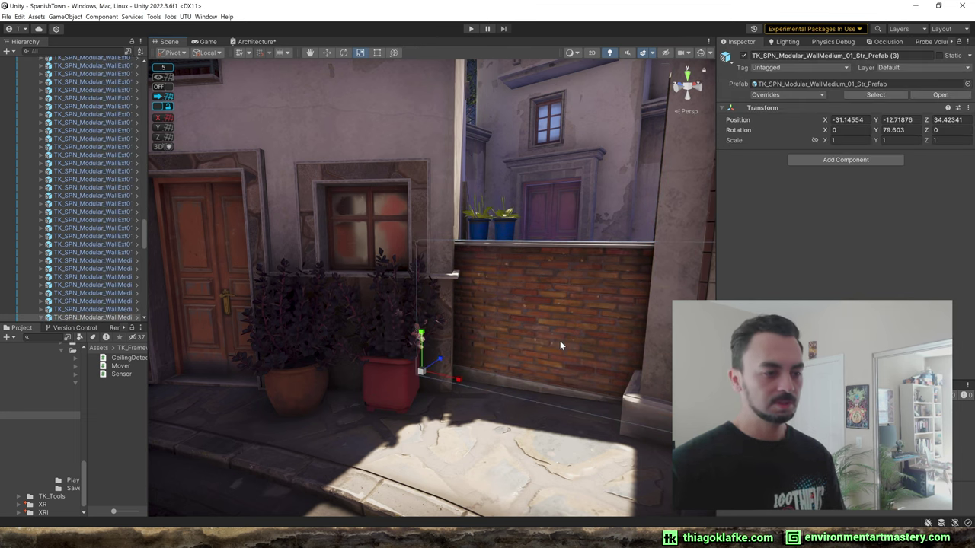
pyautogui.click(599, 259)
# - Check out the brick wall's TK_SPN_Wall_Brick_01_Overlay_01 material and show its Layer 1 and Layer 2 properties
pyautogui.scroll(-10, 845, 191)
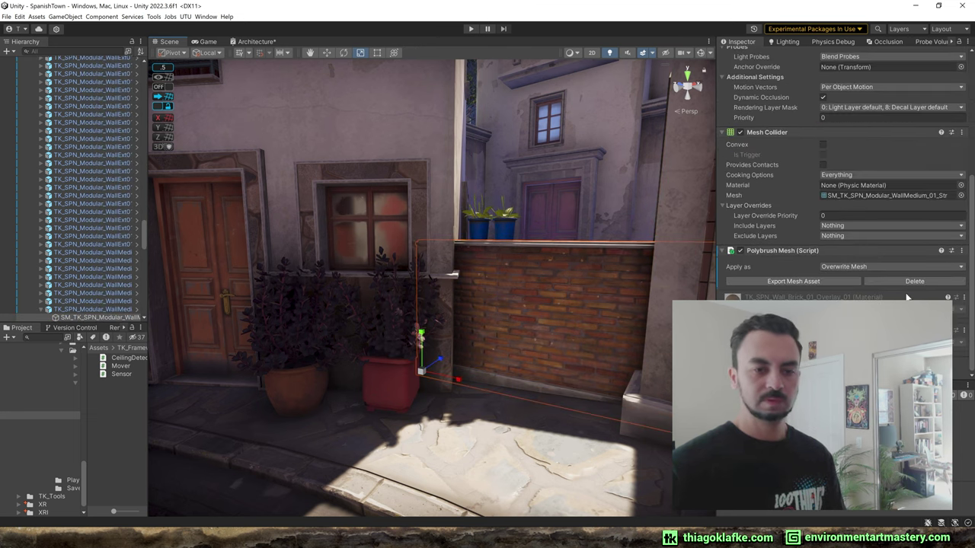
pyautogui.scroll(-3, 913, 289)
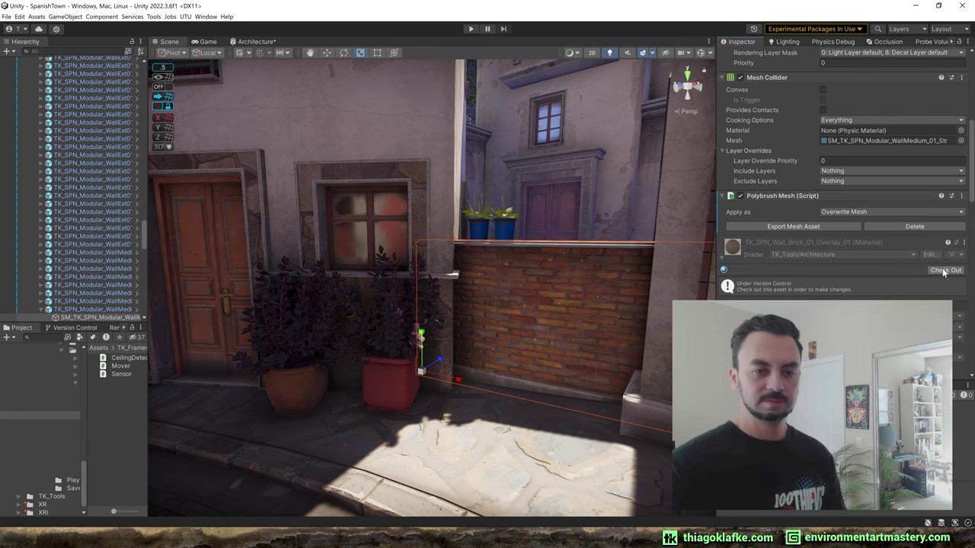
pyautogui.click(945, 271)
pyautogui.scroll(-8, 913, 228)
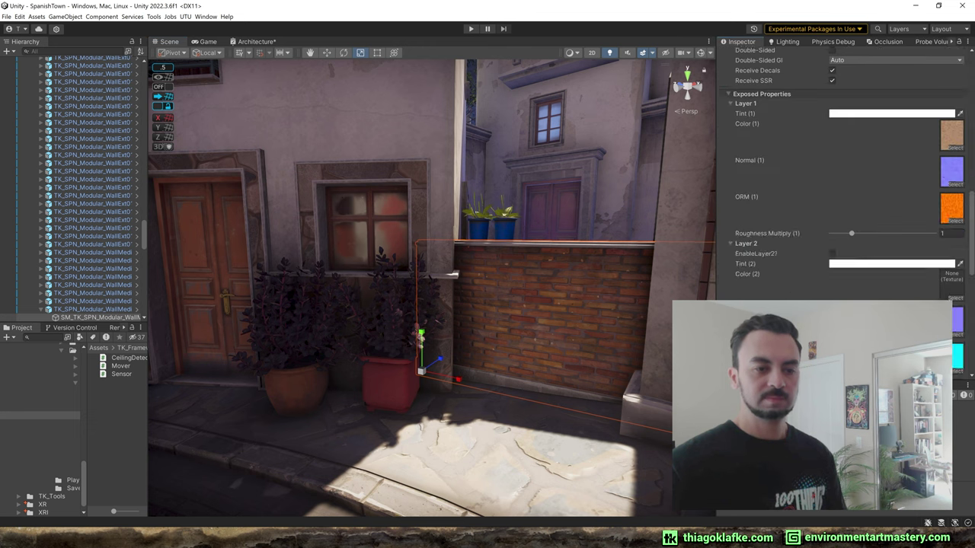
# - Enable UV Scaling - Wall on the brick material, narrow the wall along its width, and toggle the option to compare the texture scaling
pyautogui.scroll(-10, 821, 288)
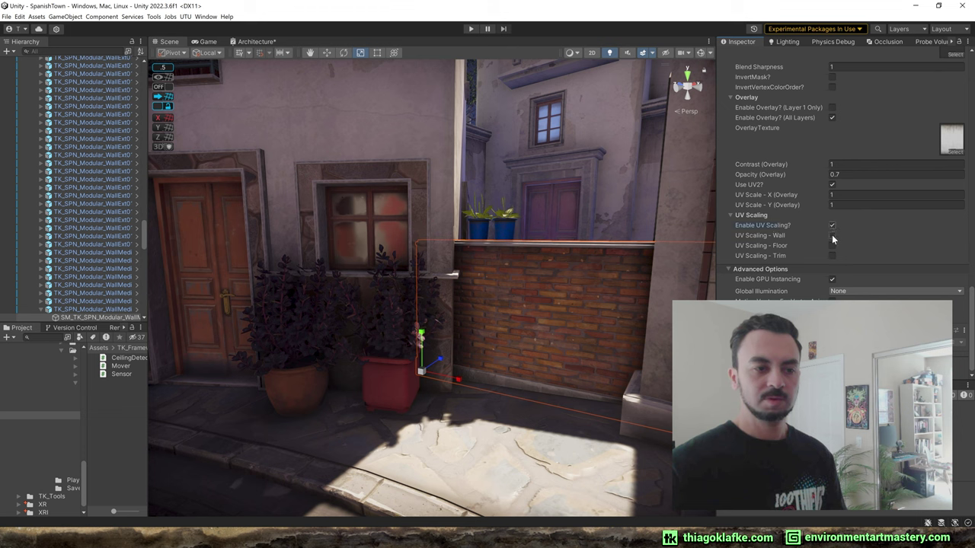
pyautogui.click(831, 236)
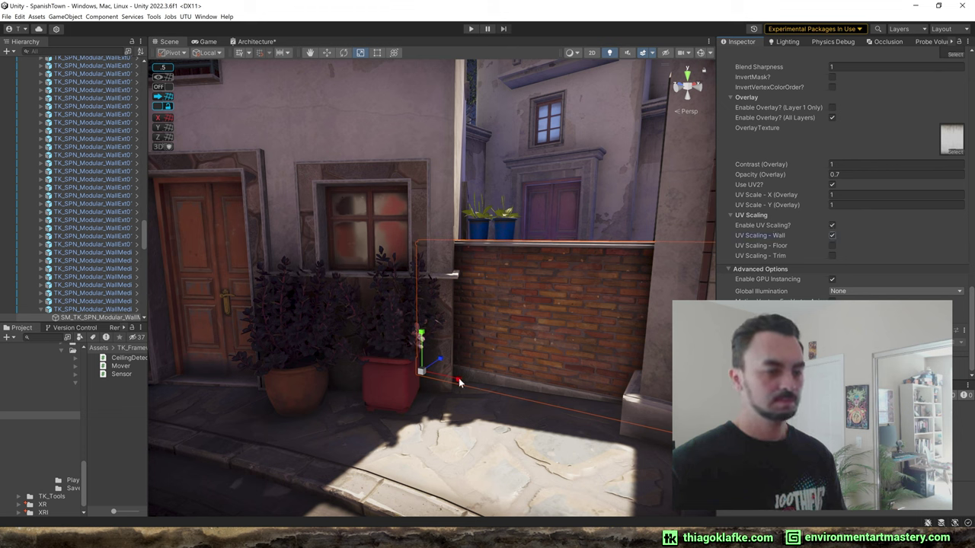
pyautogui.moveTo(459, 380)
pyautogui.mouseDown()
pyautogui.moveTo(432, 383)
pyautogui.moveTo(469, 389)
pyautogui.moveTo(448, 388)
pyautogui.mouseUp()
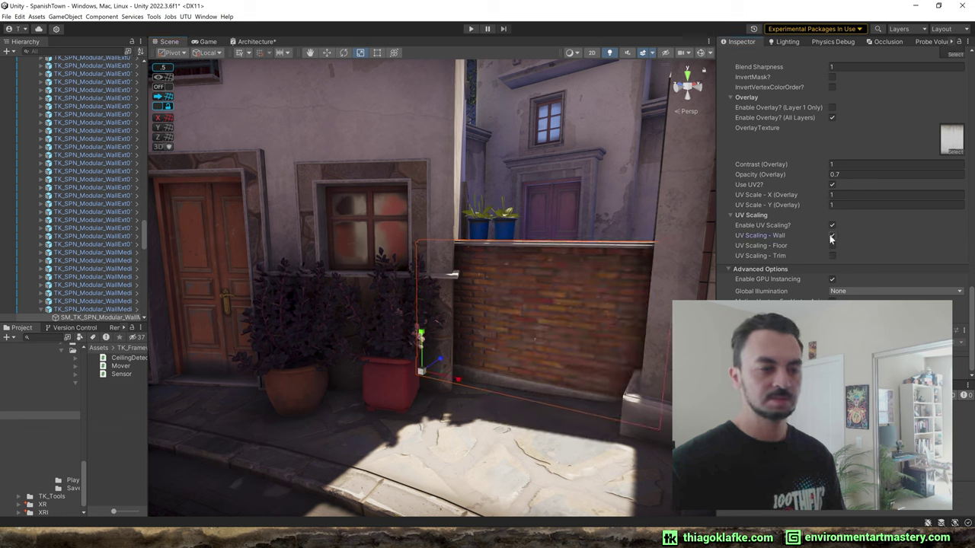
pyautogui.click(831, 236)
pyautogui.click(832, 235)
# - Deselect the brick wall and widen the Hierarchy and the Project folder list so object and folder names are readable
pyautogui.press('s')
pyautogui.moveTo(639, 288); pyautogui.dragTo(595, 259, button='right')
pyautogui.moveTo(559, 298); pyautogui.dragTo(447, 202, button='right')
pyautogui.click(376, 106)
pyautogui.press('s')
pyautogui.scroll(5, 86, 370)
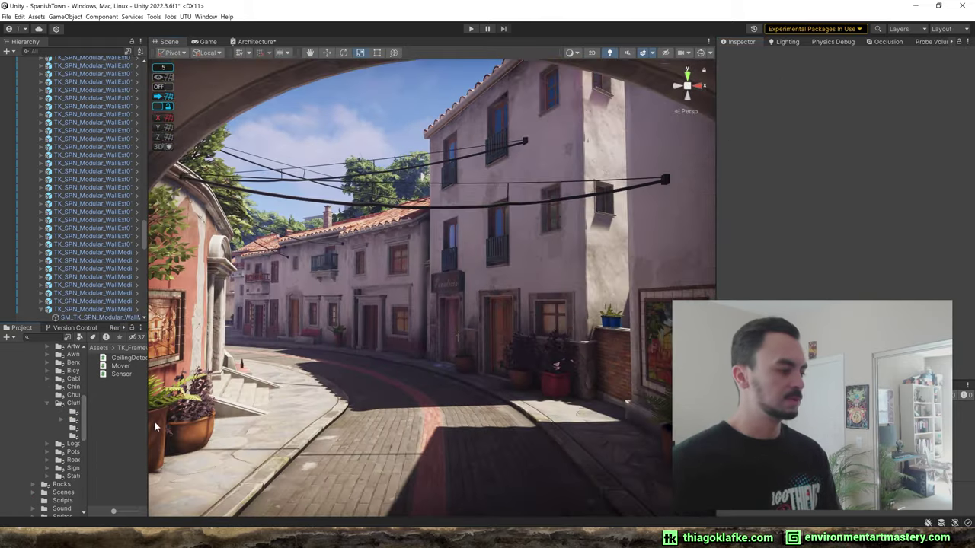
pyautogui.moveTo(147, 387); pyautogui.dragTo(210, 389)
pyautogui.moveTo(88, 392); pyautogui.dragTo(118, 390)
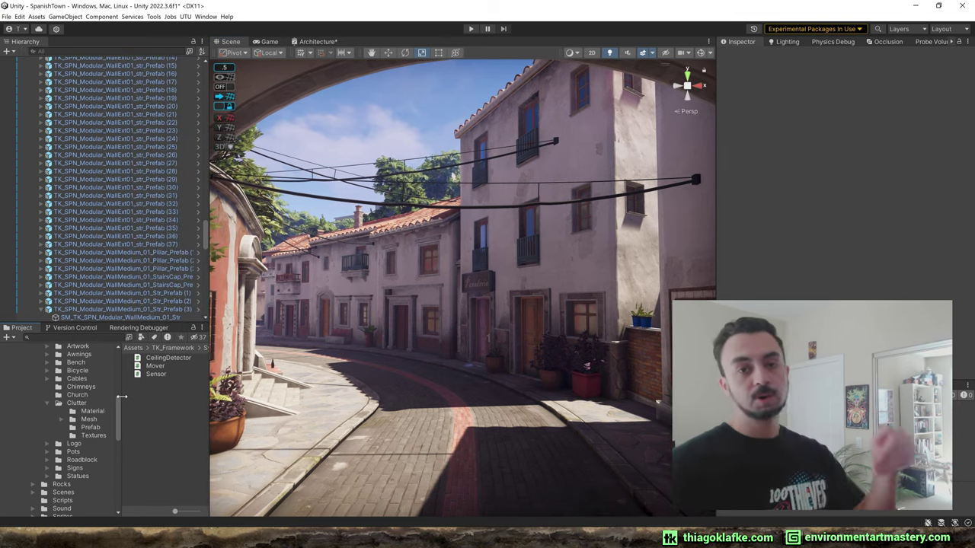
# - Show the SpanishTown/Architecture/Buildings assets and place TK_SPN_Archway_01_Prefab on the street in front of the Panaderia building
pyautogui.scroll(5, 76, 404)
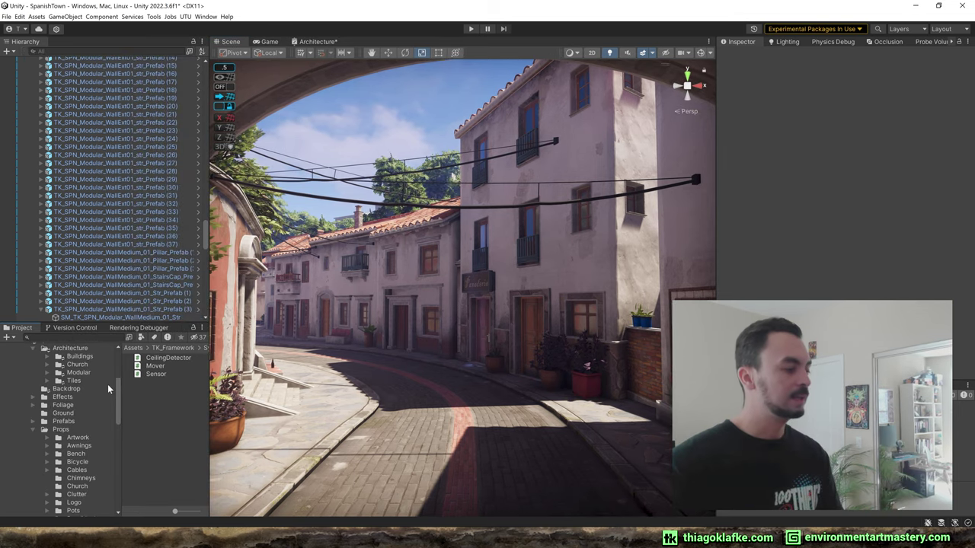
pyautogui.click(70, 440)
pyautogui.doubleClick(158, 357)
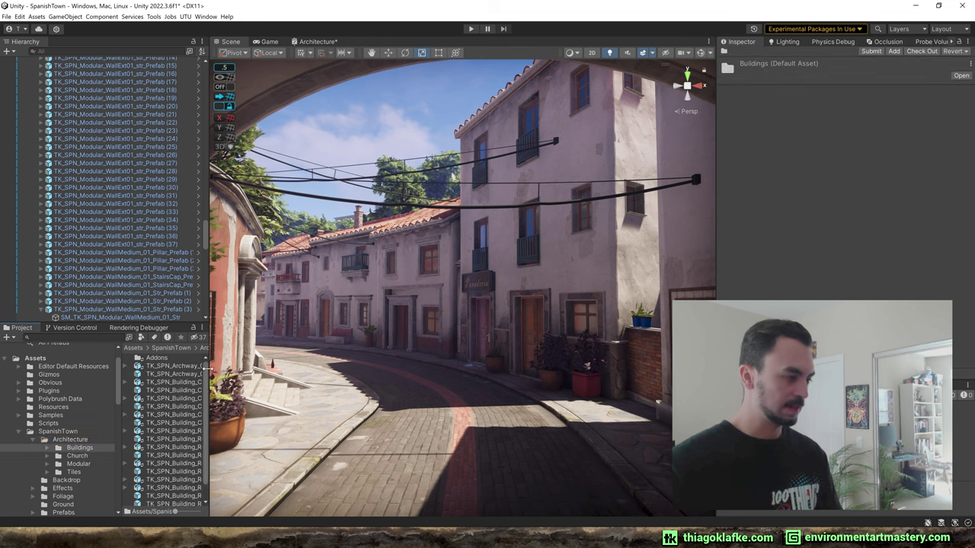
pyautogui.moveTo(210, 381); pyautogui.dragTo(277, 381)
pyautogui.moveTo(186, 374); pyautogui.dragTo(425, 395)
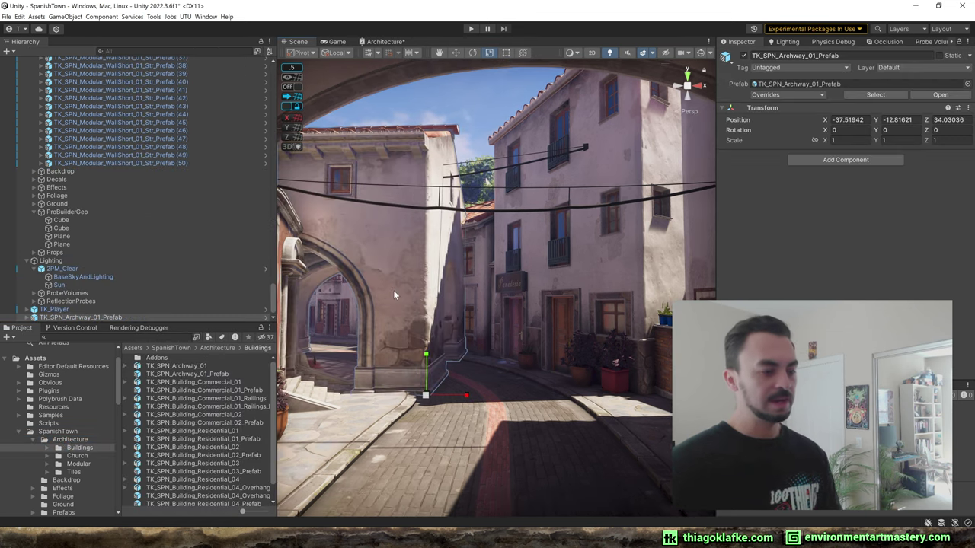
# - Expand the archway prefab in the scene and examine the renderer settings of its SM_TK_SPN_Archway_01 mesh
pyautogui.scroll(-1, 91, 266)
pyautogui.click(26, 310)
pyautogui.scroll(-1, 68, 305)
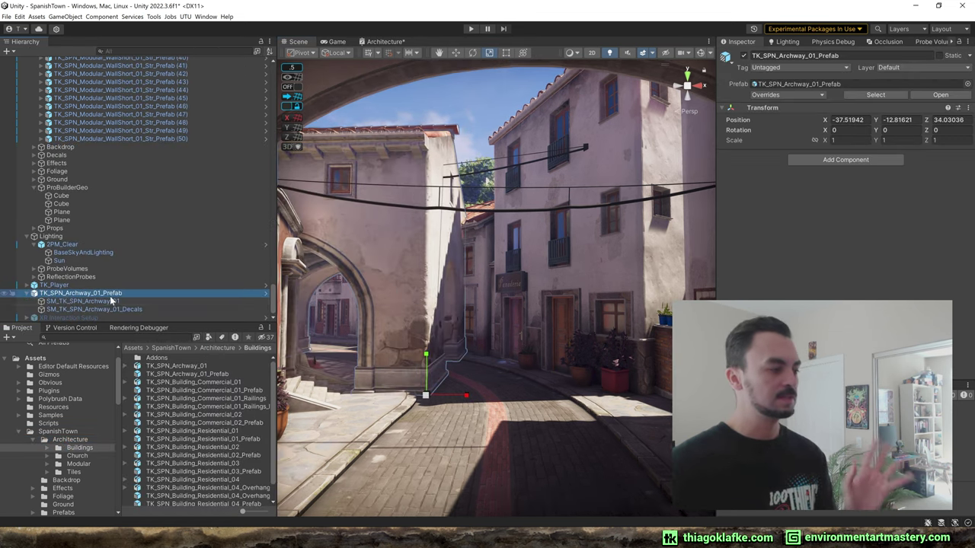
pyautogui.click(111, 301)
pyautogui.scroll(-3, 764, 176)
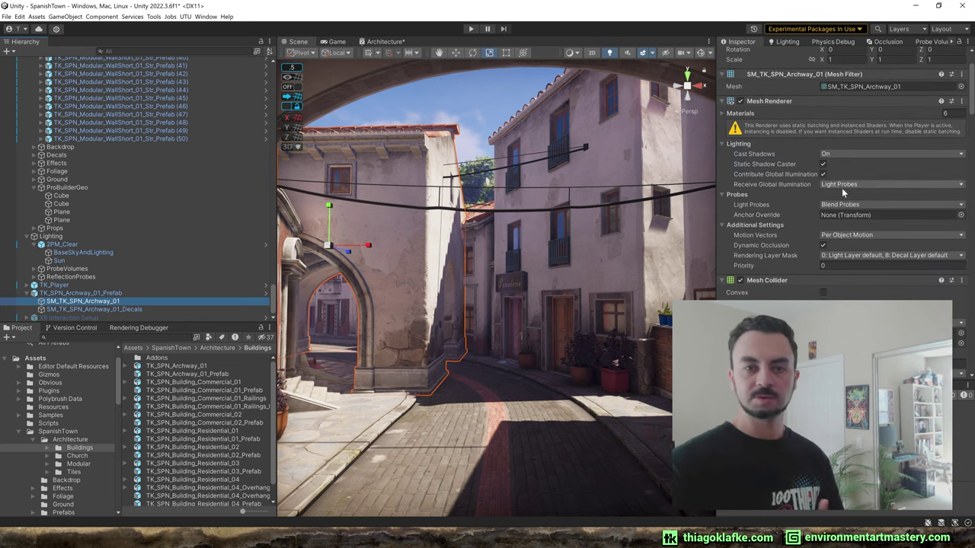
# - Raise the SM_TK_SPN_Archway_01_Decals mesh above the archway to show the separate decal geometry, restore its position and frame it
pyautogui.click(144, 309)
pyautogui.press('w')
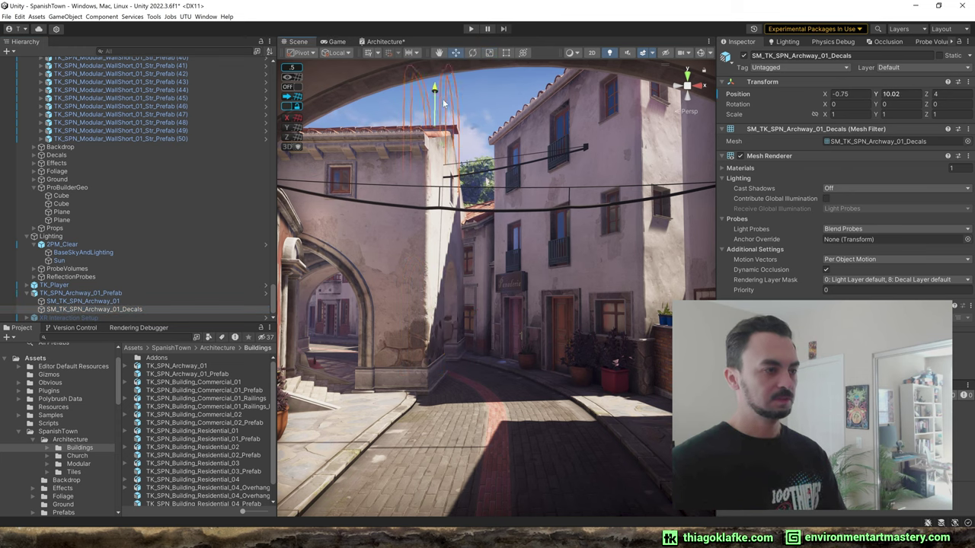
pyautogui.press('f')
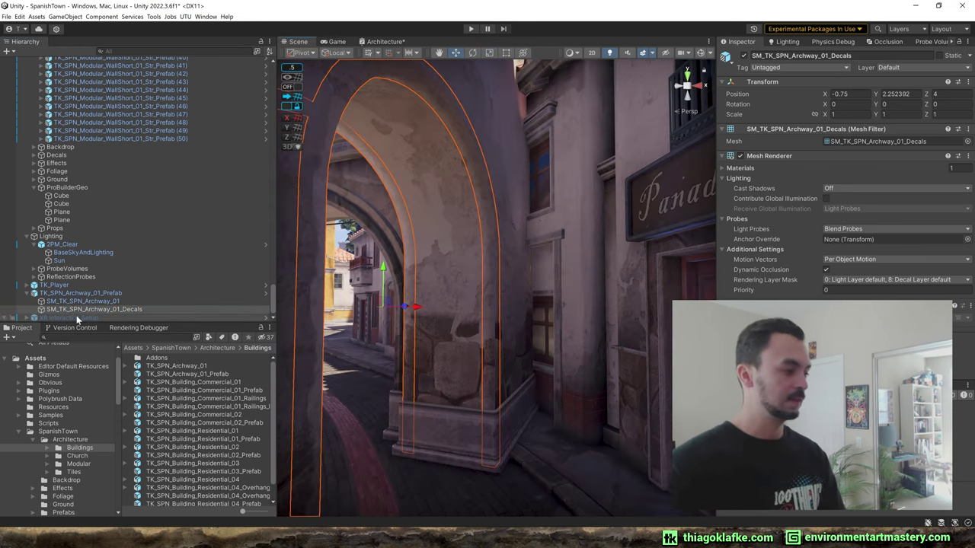
# - Delete the TK_SPN_Archway_01_Prefab instance from the scene
pyautogui.click(114, 294)
pyautogui.press('Delete')
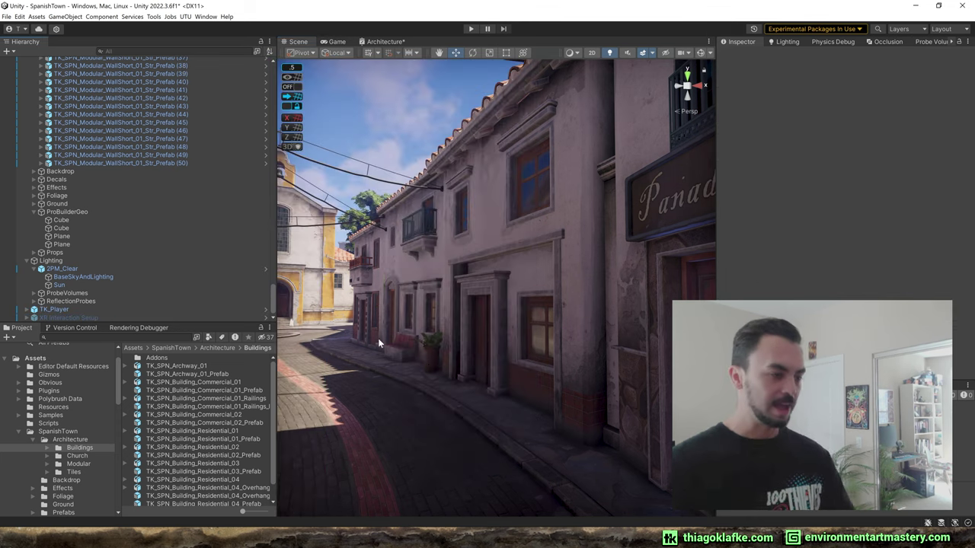
pyautogui.moveTo(481, 277)
pyautogui.mouseDown(button='right')
pyautogui.moveTo(463, 274)
pyautogui.moveTo(493, 270)
pyautogui.mouseUp(button='right')
pyautogui.press('s')
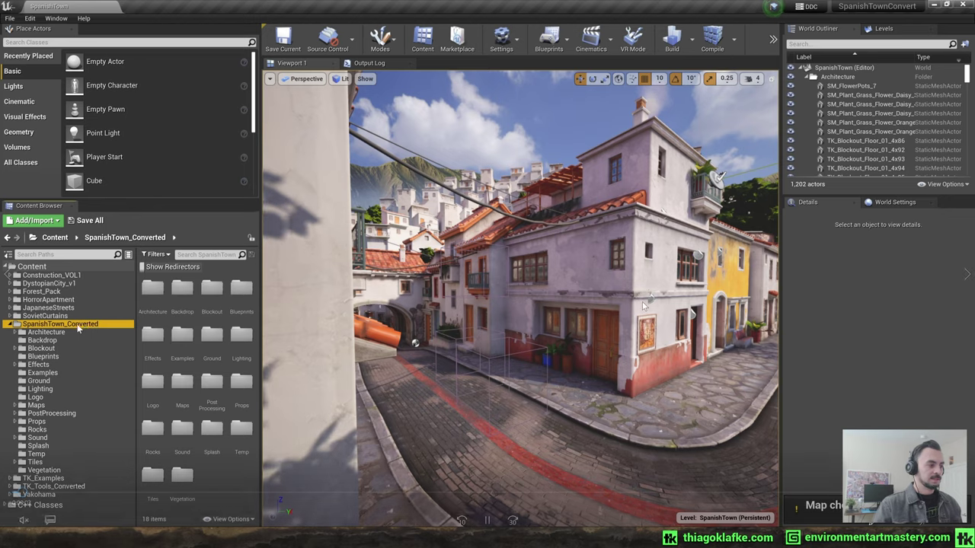
# - Switch to the Unreal project and check the contents of the SpanishTown_Converted and TK_Tools_Converted folders
pyautogui.click(10, 324)
pyautogui.click(70, 341)
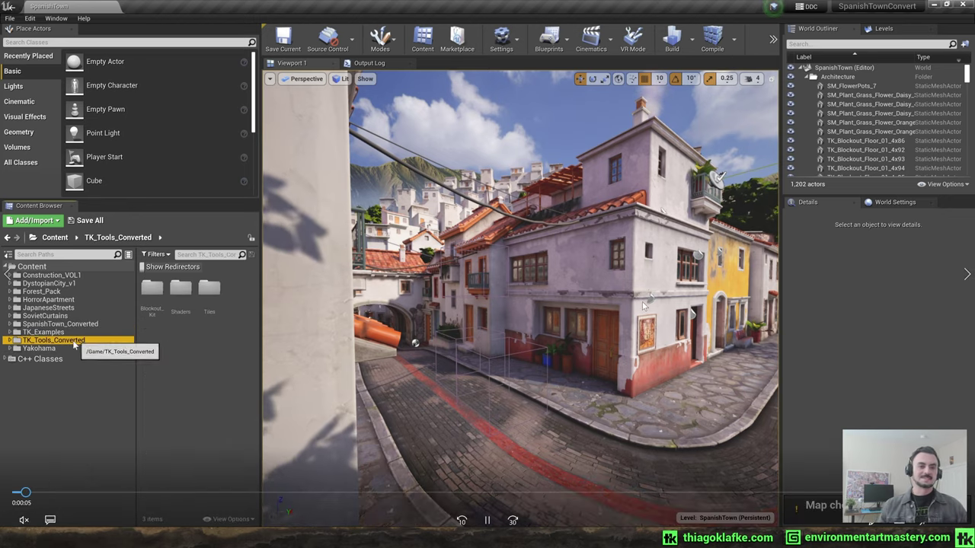
pyautogui.click(87, 326)
pyautogui.click(88, 326)
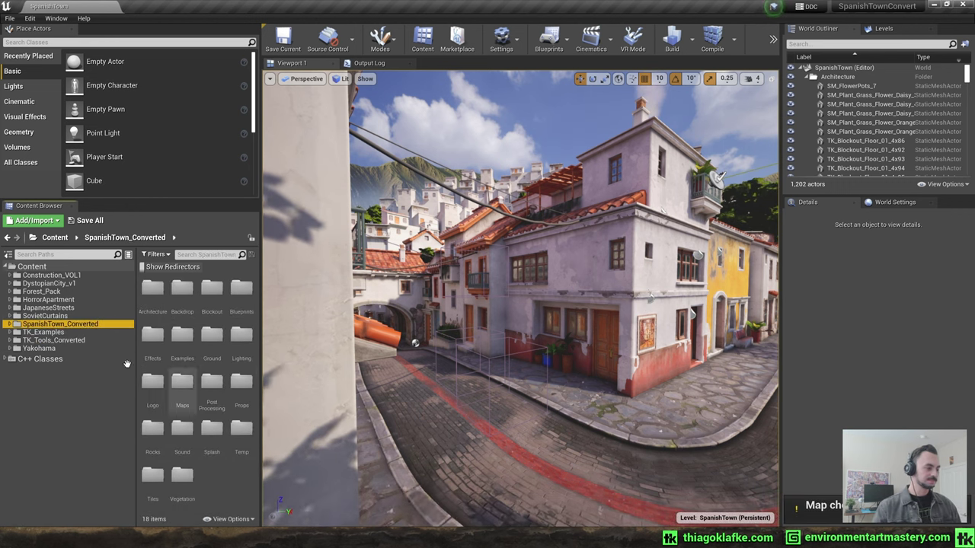
pyautogui.click(9, 323)
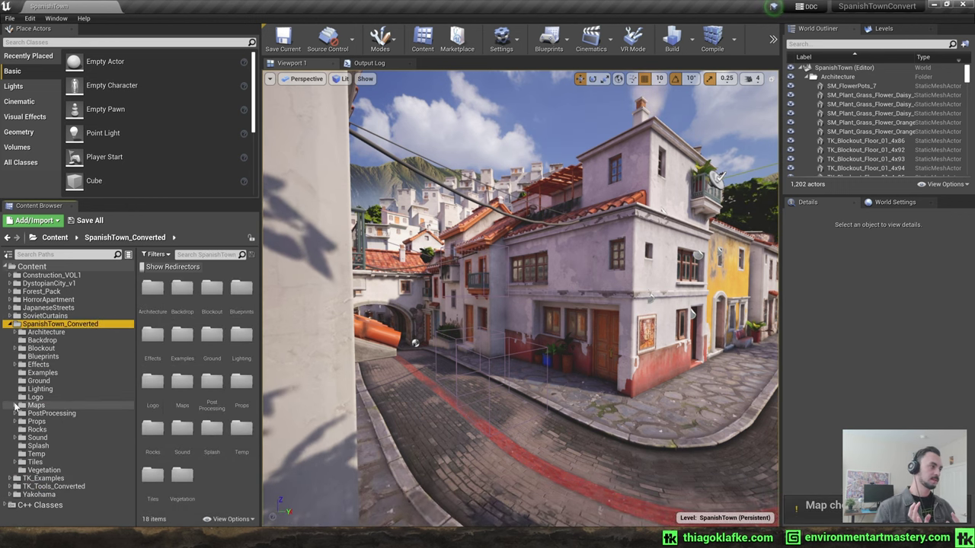
# - Select every actor in the level and remove their painted vertex colors in Mesh Paint mode
pyautogui.hotkey('ctrl', 'a')
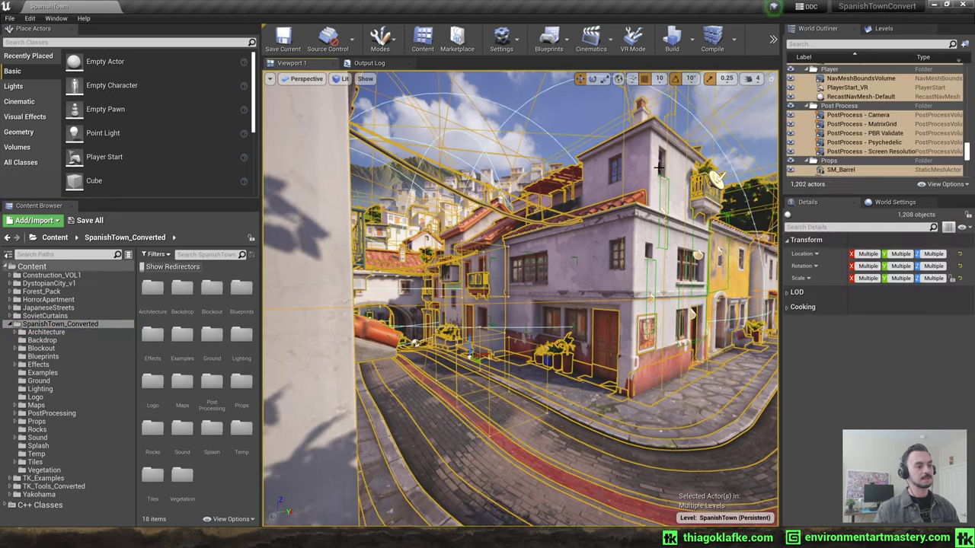
pyautogui.click(381, 36)
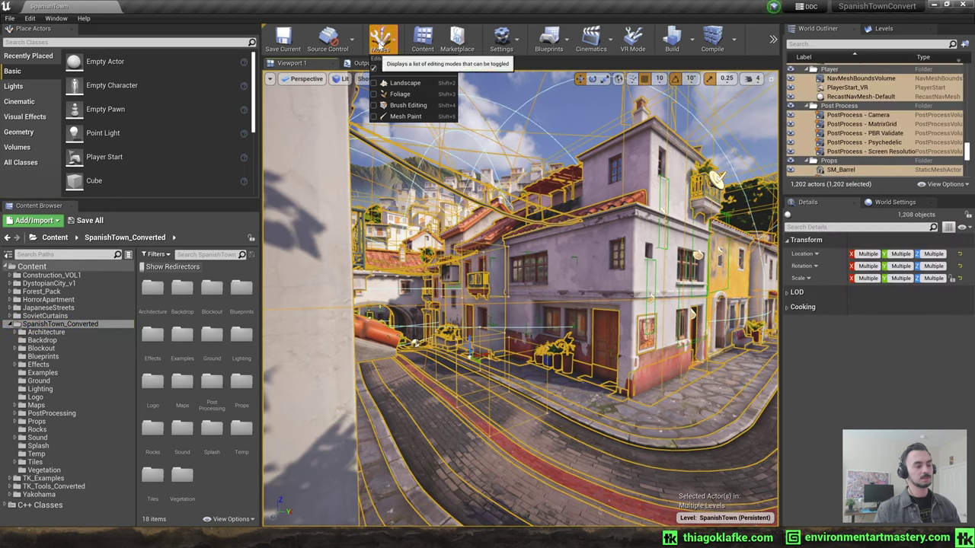
pyautogui.click(404, 117)
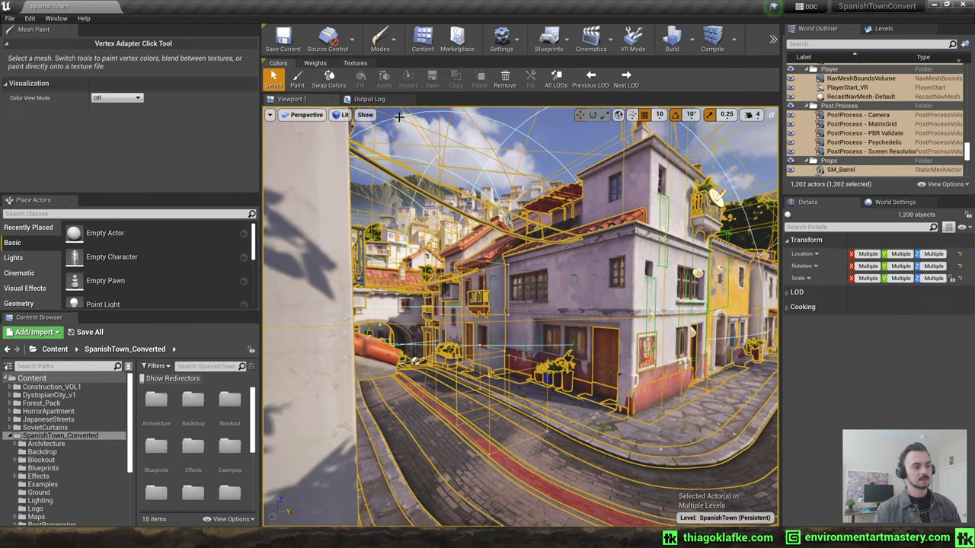
pyautogui.click(504, 81)
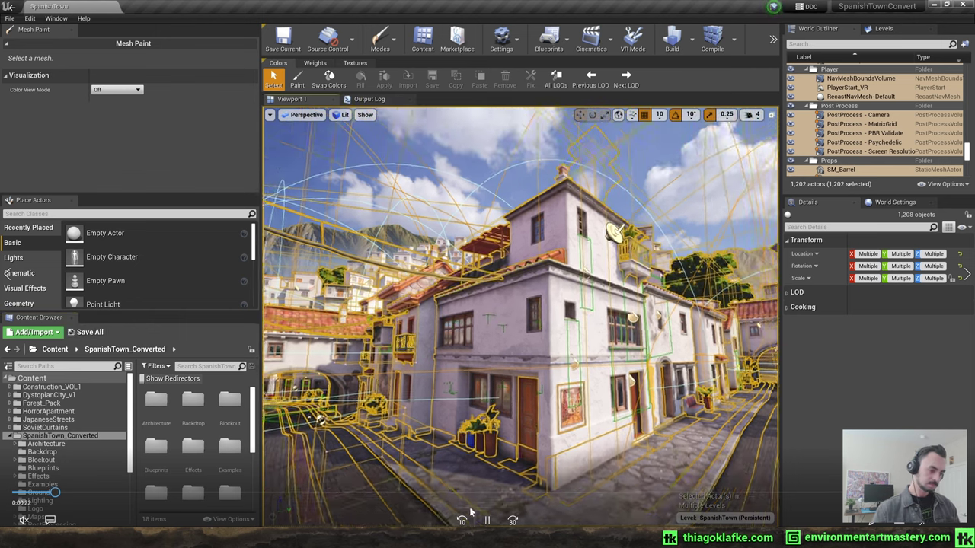
pyautogui.click(487, 520)
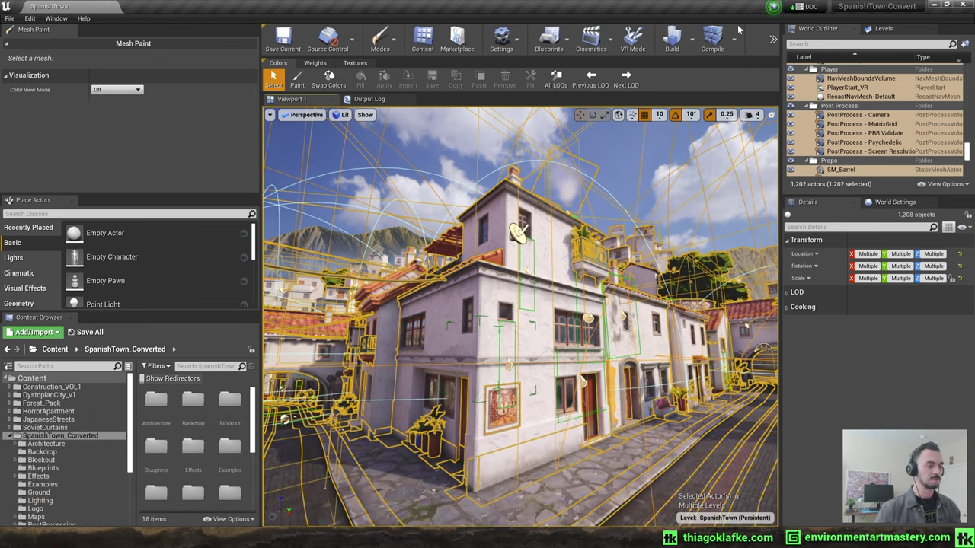
# - Open the UnrealToUnity export settings for the current scene
pyautogui.click(772, 39)
pyautogui.moveTo(807, 108)
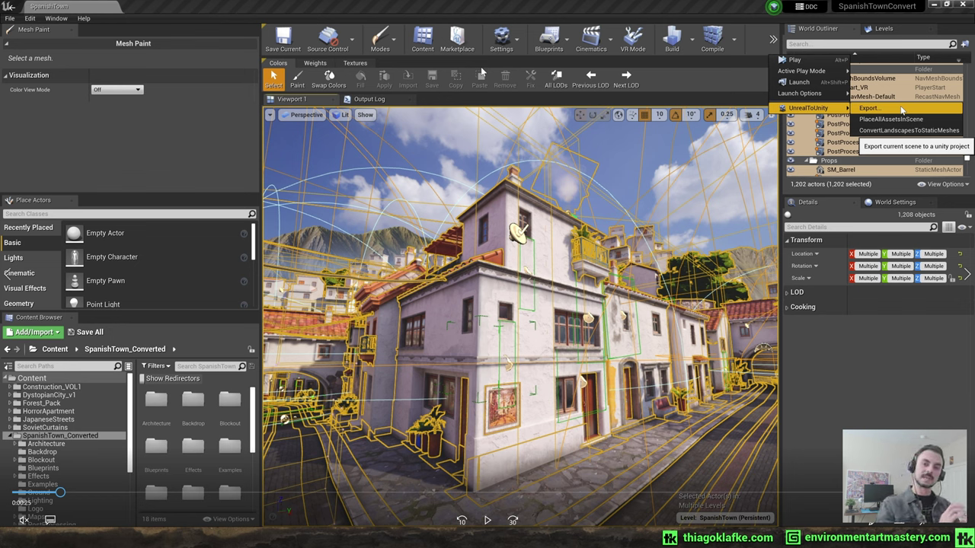
pyautogui.click(901, 108)
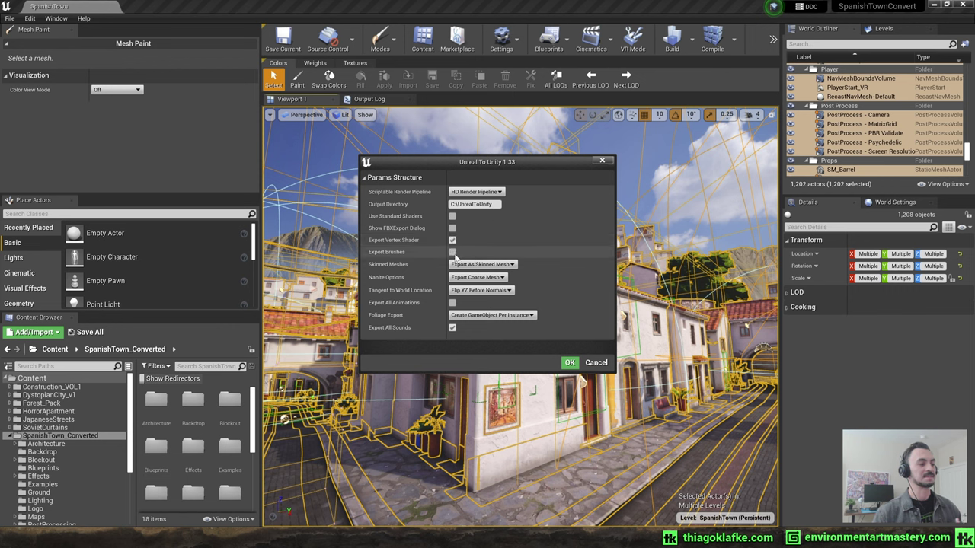
# - Keep Export Coarse Mesh, Flip YZ Before Normals and Create GameObject Per Instance, and export the scene to C:\UnrealToUnity
pyautogui.click(502, 278)
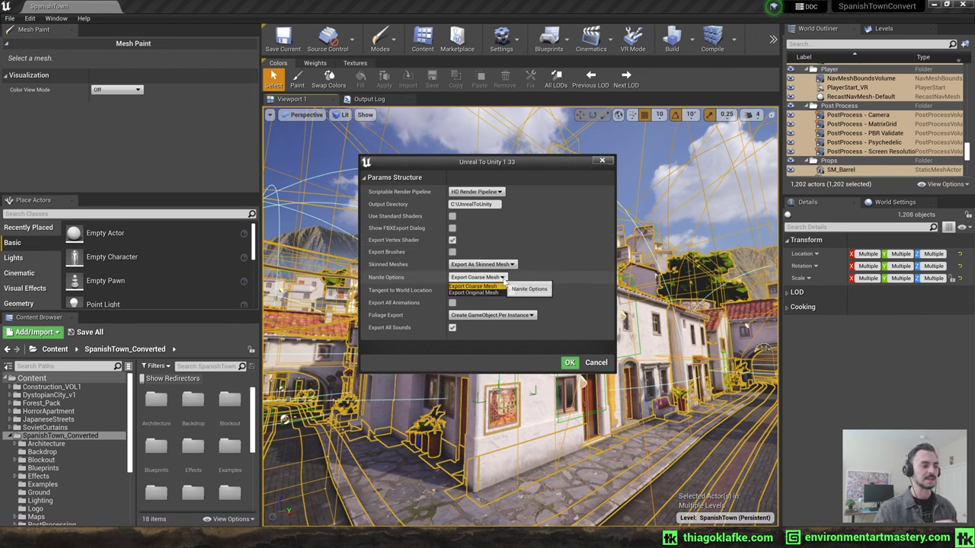
pyautogui.click(491, 286)
pyautogui.click(498, 291)
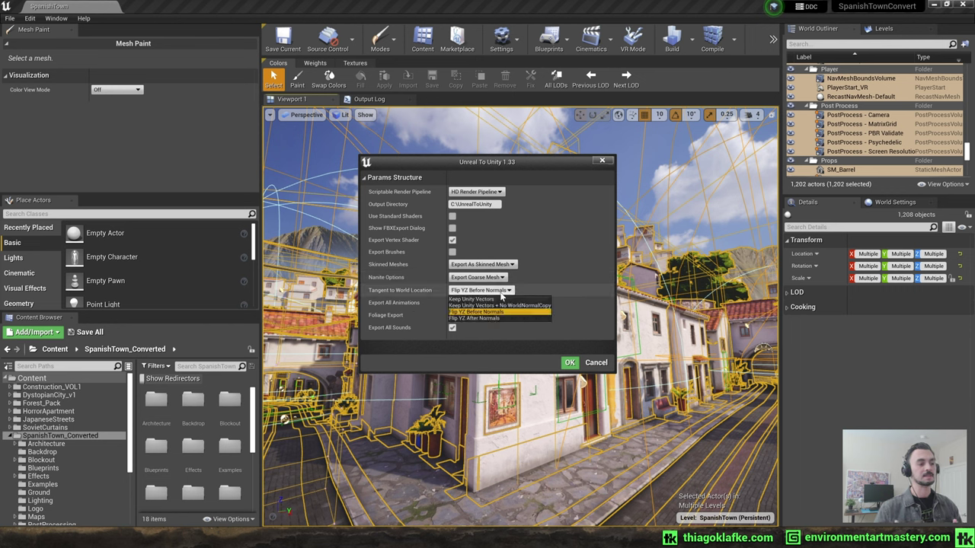
pyautogui.click(488, 312)
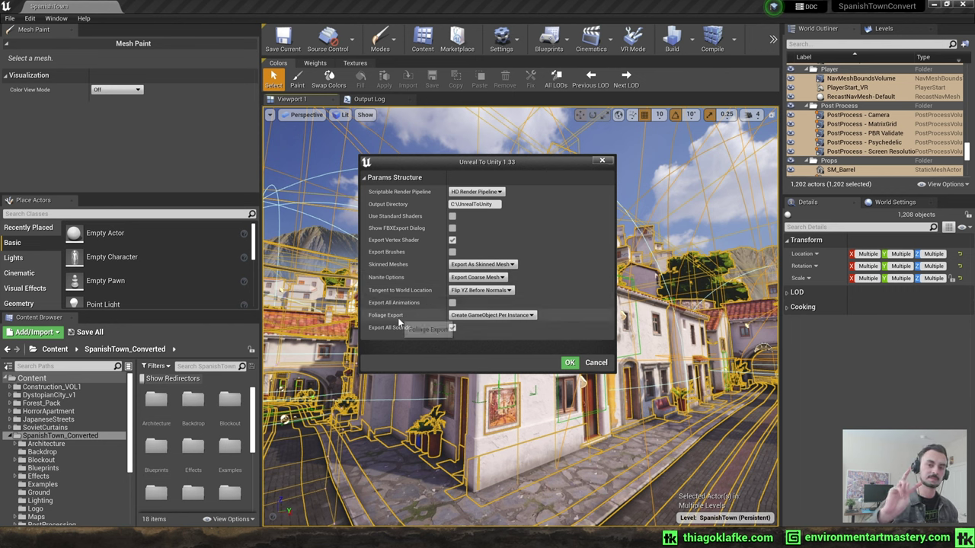
pyautogui.click(494, 316)
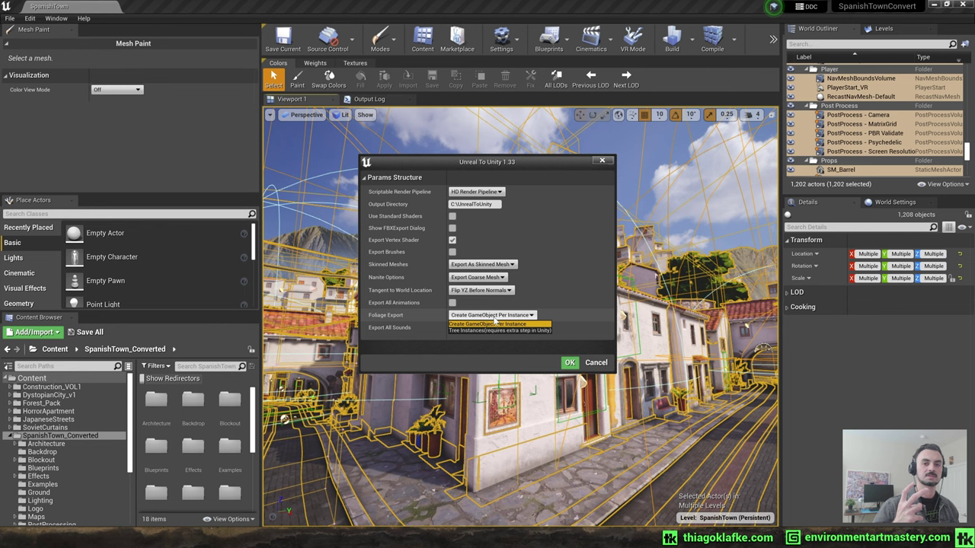
pyautogui.click(413, 318)
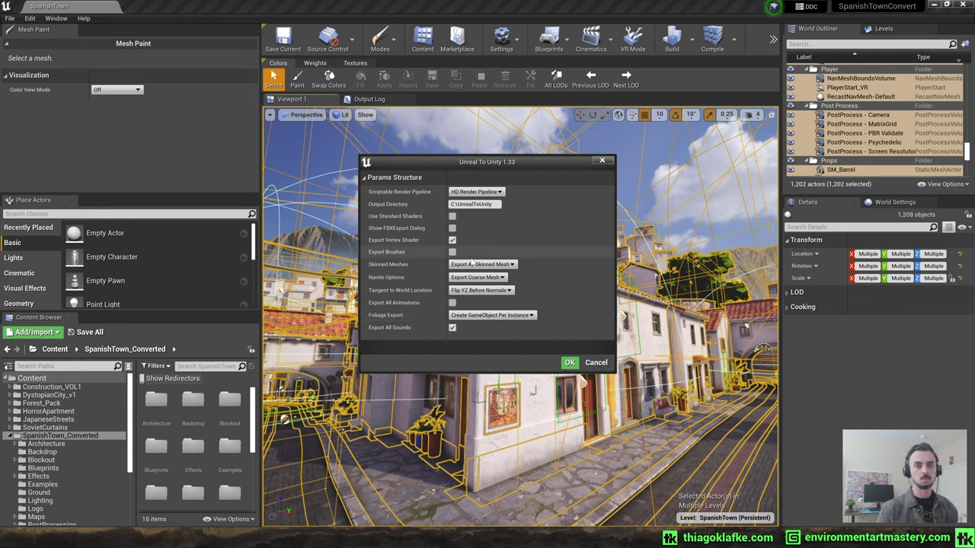
pyautogui.click(570, 363)
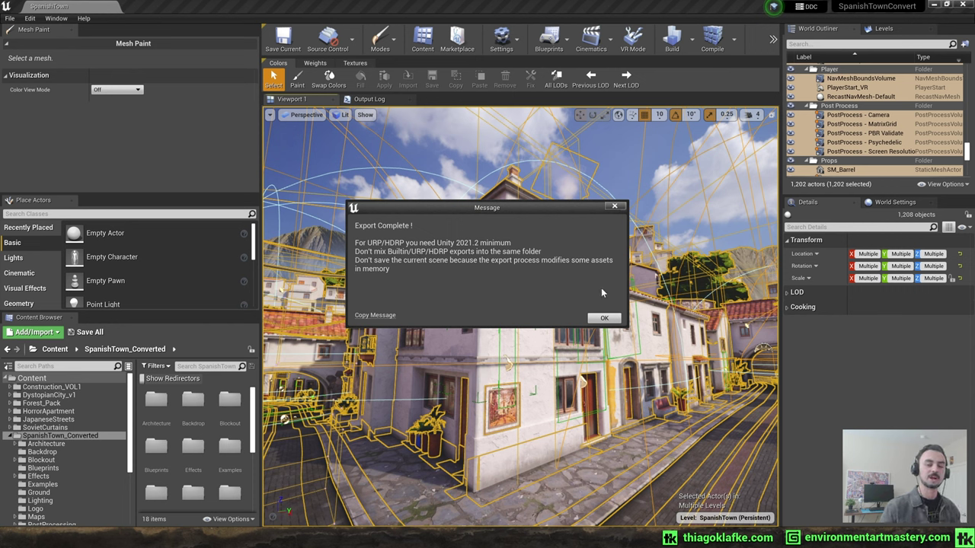
pyautogui.click(603, 318)
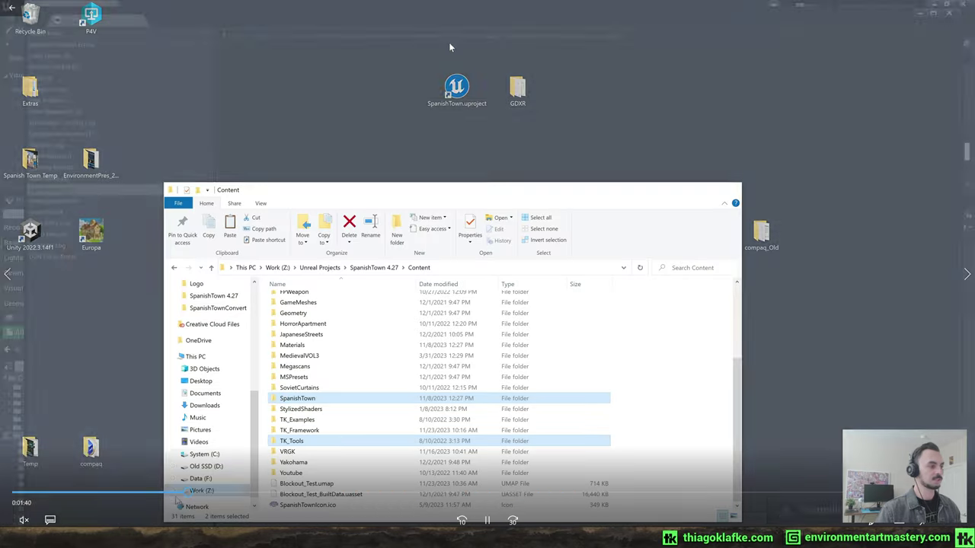
# - Switch to a new File Explorer window and open the UnrealToUnity export folder on the C: drive
pyautogui.click(206, 478)
pyautogui.press('super+e')
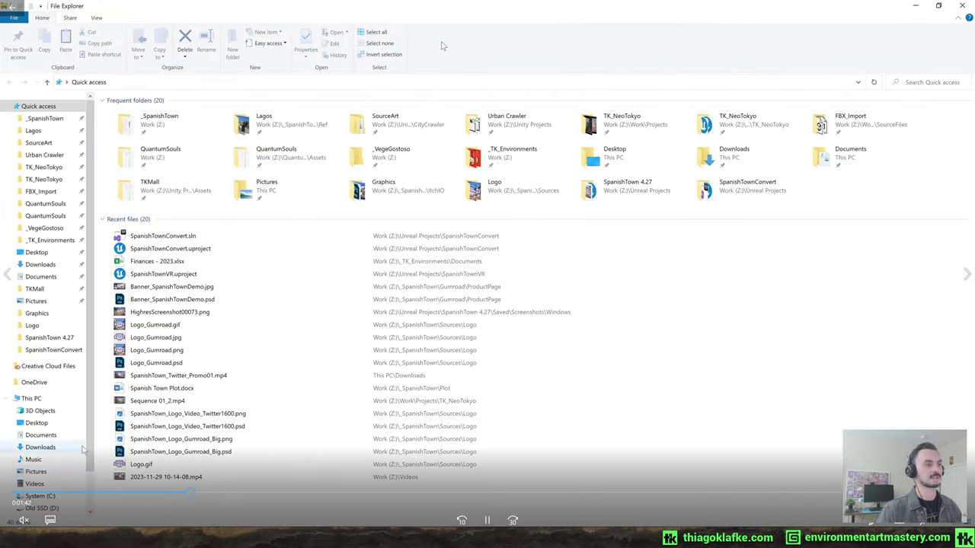
pyautogui.scroll(-1, 61, 472)
pyautogui.click(52, 451)
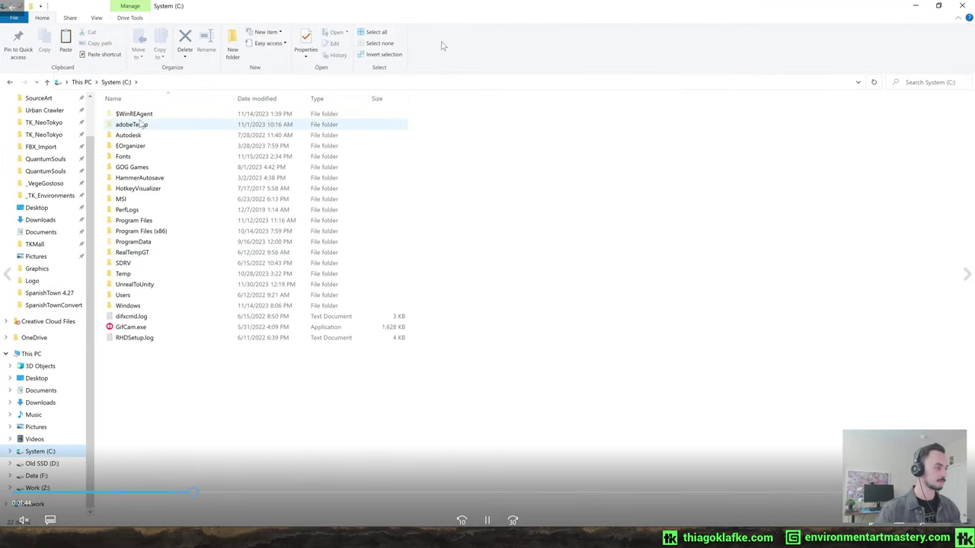
pyautogui.doubleClick(134, 284)
# - Check the exported ProjectSettings files and open the export's Assets folder
pyautogui.doubleClick(149, 135)
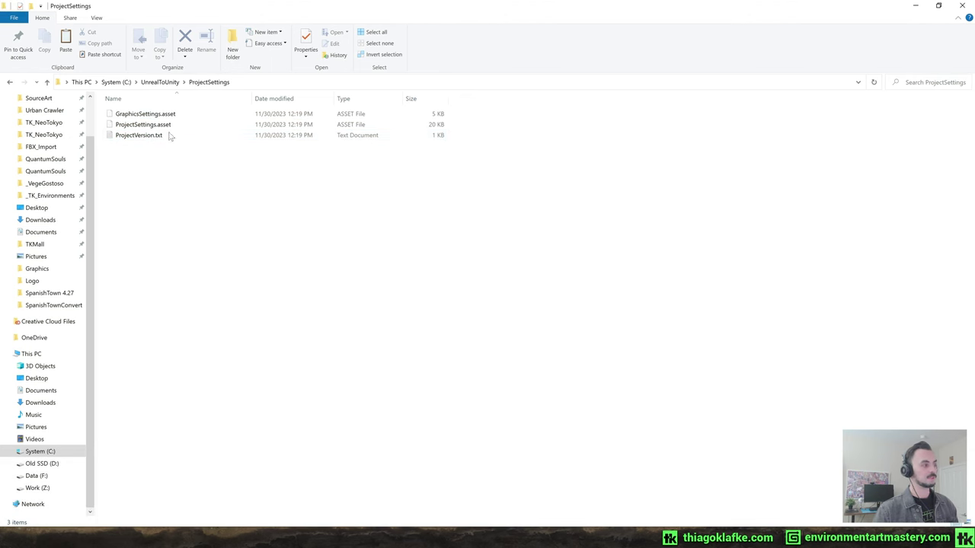
pyautogui.click(160, 82)
pyautogui.doubleClick(137, 113)
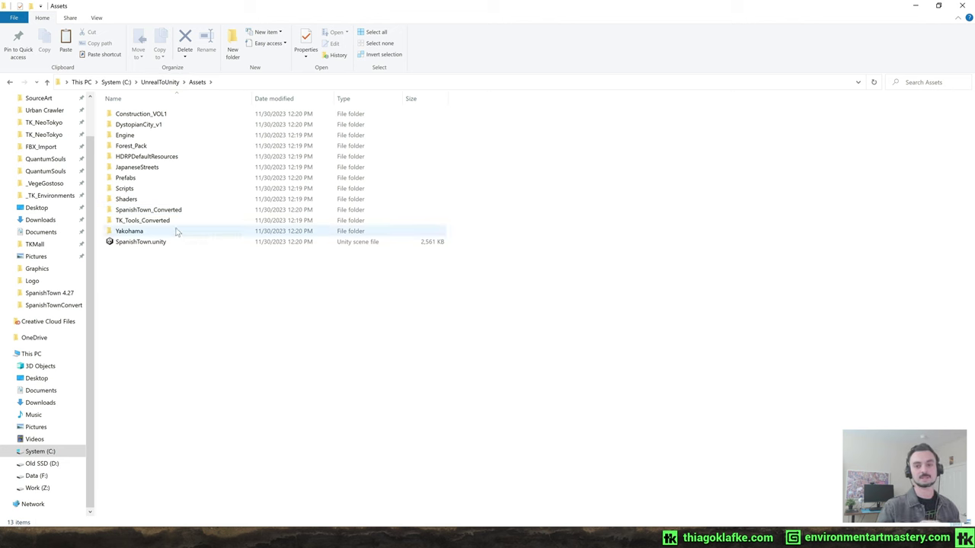
# - Copy the exported Assets, Packages and ProjectSettings folders and open the SpanishTownReceiving folder in Unity Projects on the Z: drive
pyautogui.click(149, 243)
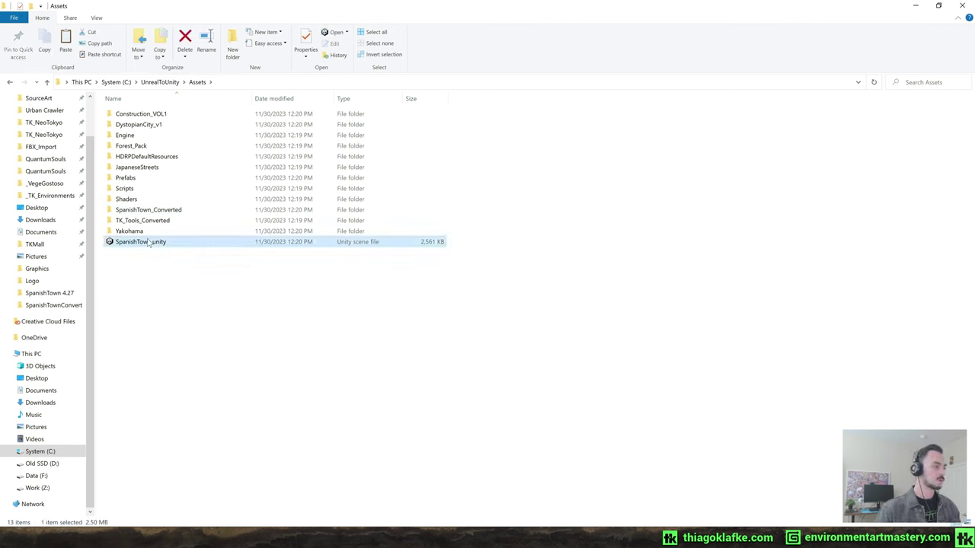
pyautogui.click(160, 82)
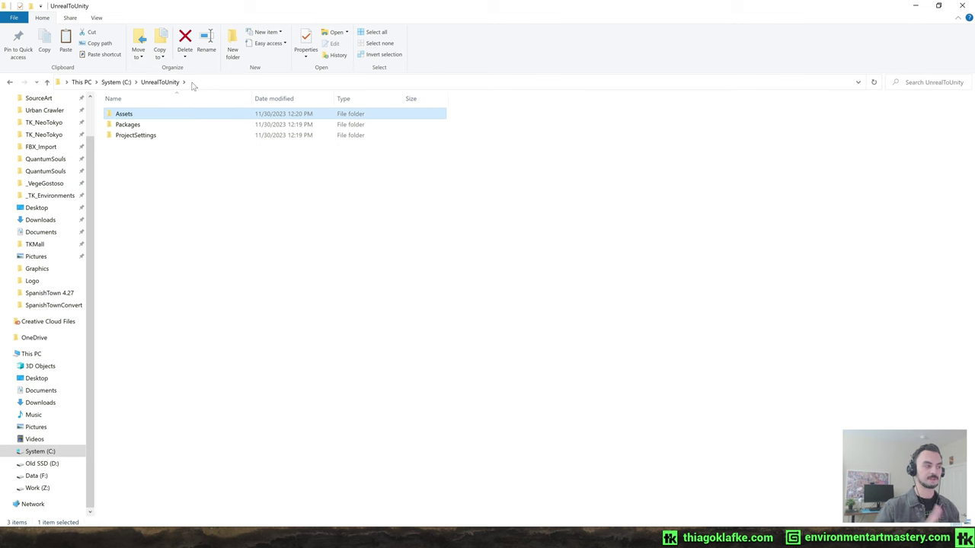
pyautogui.moveTo(262, 536)
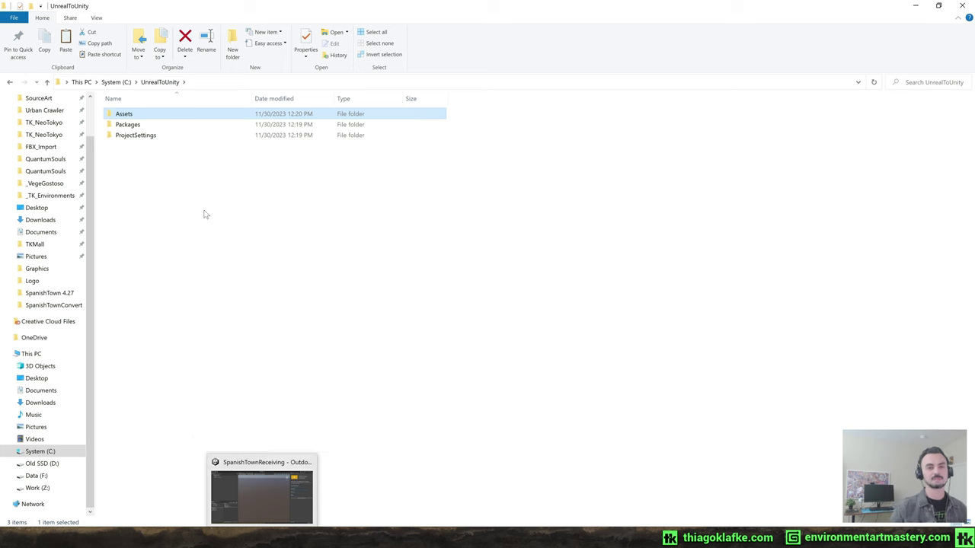
pyautogui.moveTo(175, 186); pyautogui.dragTo(87, 85)
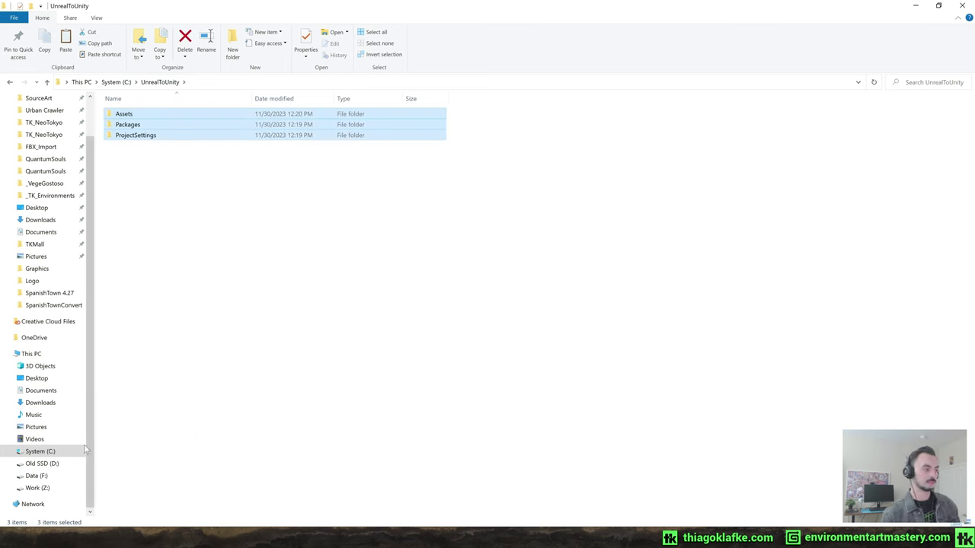
pyautogui.click(37, 487)
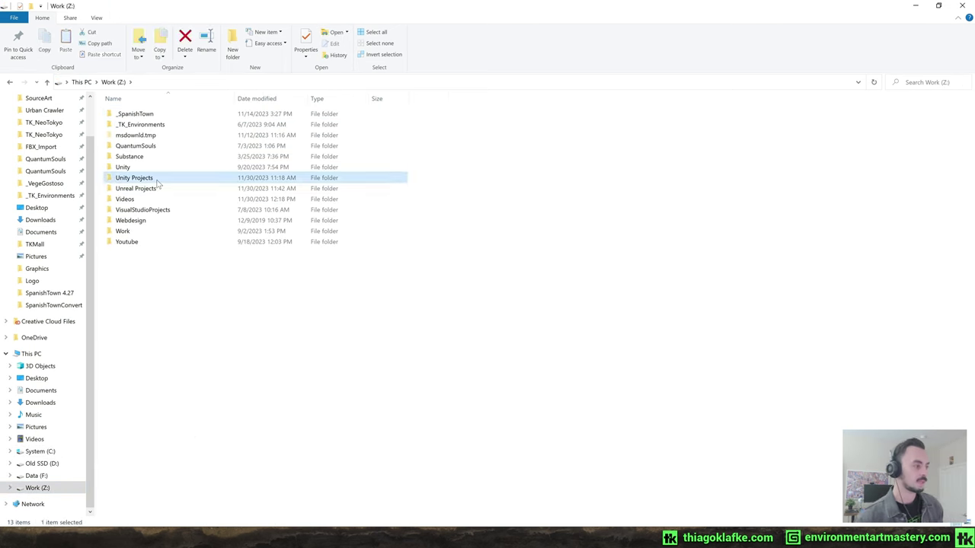
pyautogui.doubleClick(153, 179)
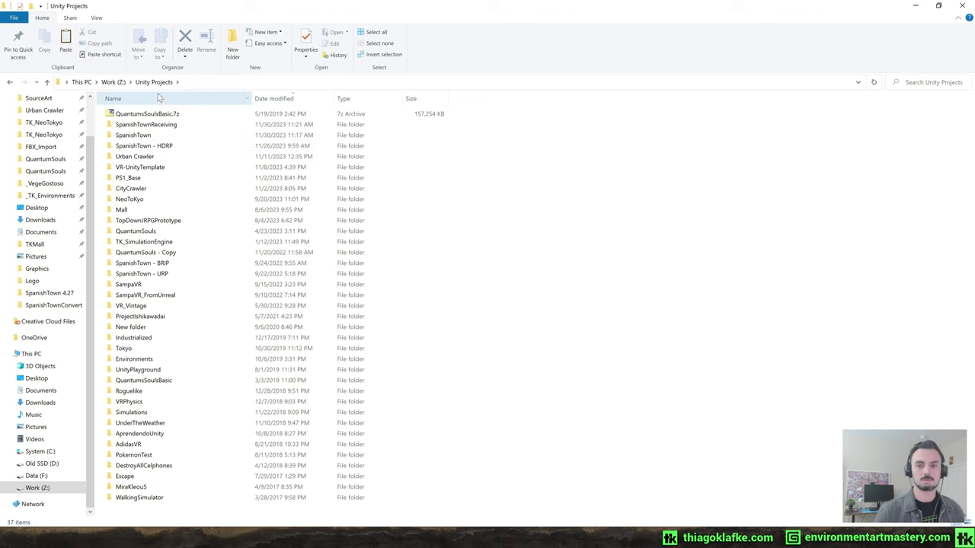
pyautogui.doubleClick(145, 124)
# - Paste the exported folders into the SpanishTownReceiving project with TeraCopy, overwriting all existing files
pyautogui.hotkey('ctrl', 'v')
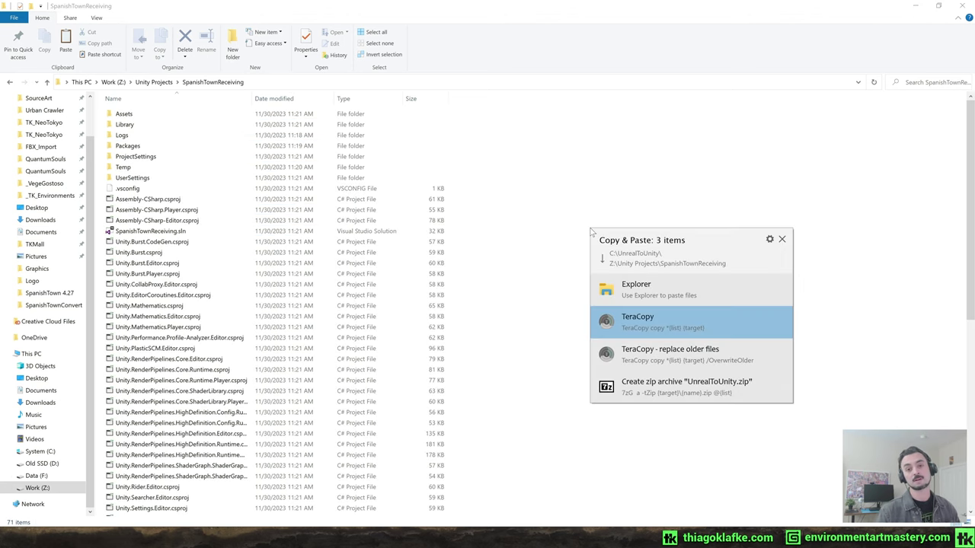
pyautogui.click(648, 316)
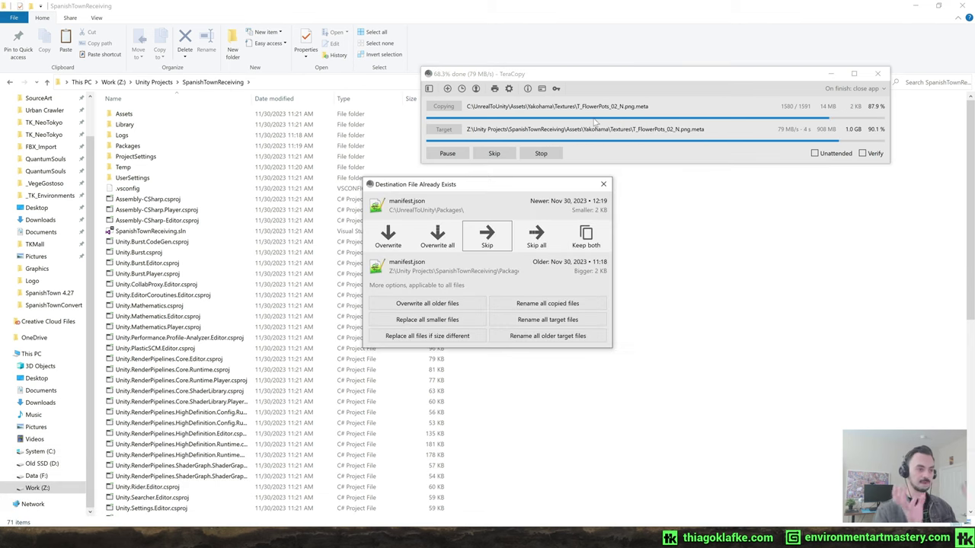
pyautogui.click(446, 236)
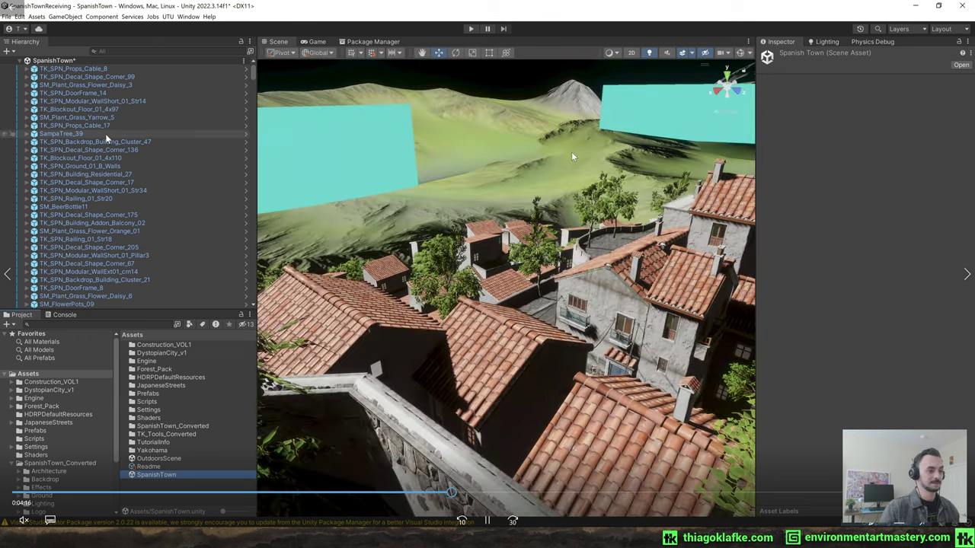
# - Look over the rooftops, streets and house facades of the imported SpanishTown scene in Unity
pyautogui.moveTo(573, 157); pyautogui.dragTo(468, 177, button='right')
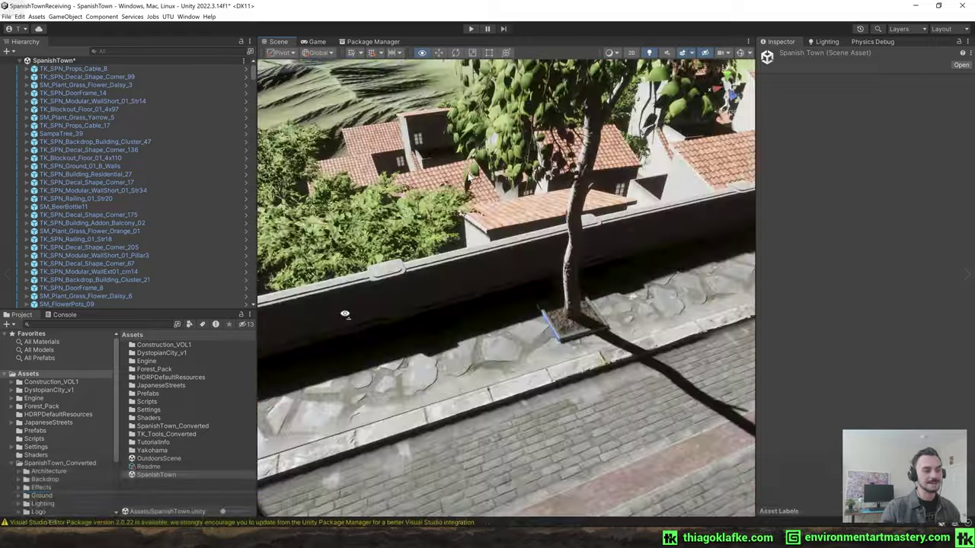
pyautogui.moveTo(345, 314); pyautogui.dragTo(735, 171, button='right')
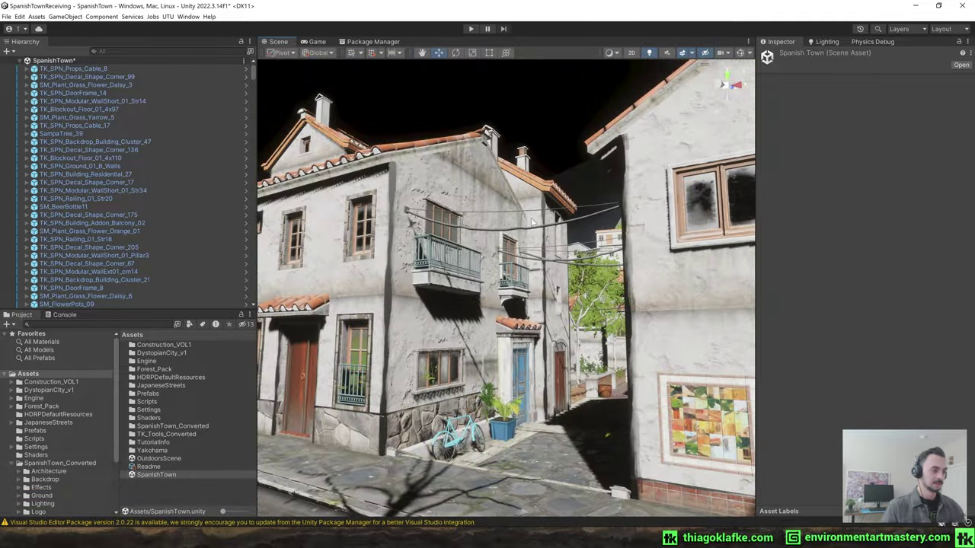
pyautogui.moveTo(533, 221); pyautogui.dragTo(476, 247, button='right')
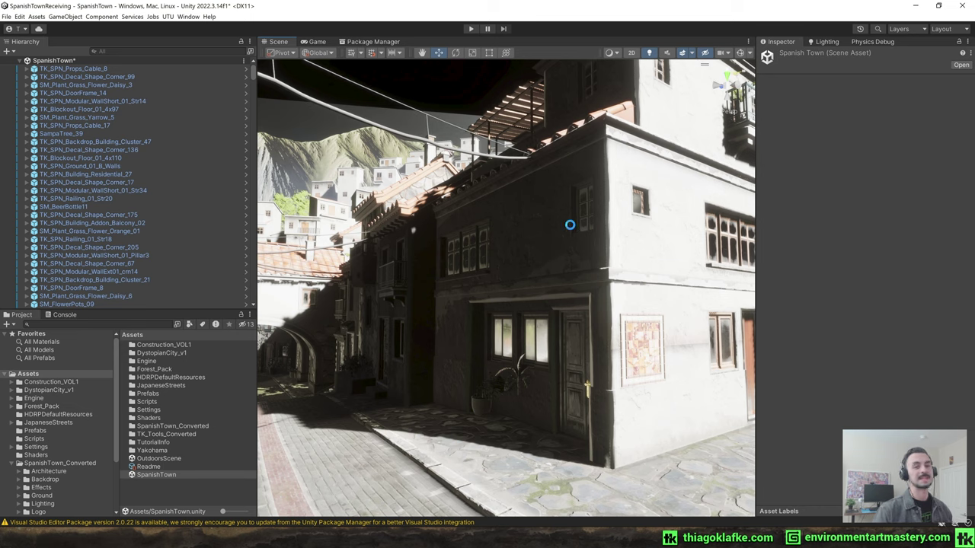
# - Examine the corner building, open the TK_SPN_Building_Residential_04 prefab and select its child object
pyautogui.click(569, 223)
pyautogui.moveTo(553, 221); pyautogui.dragTo(499, 227, button='right')
pyautogui.doubleClick(216, 427)
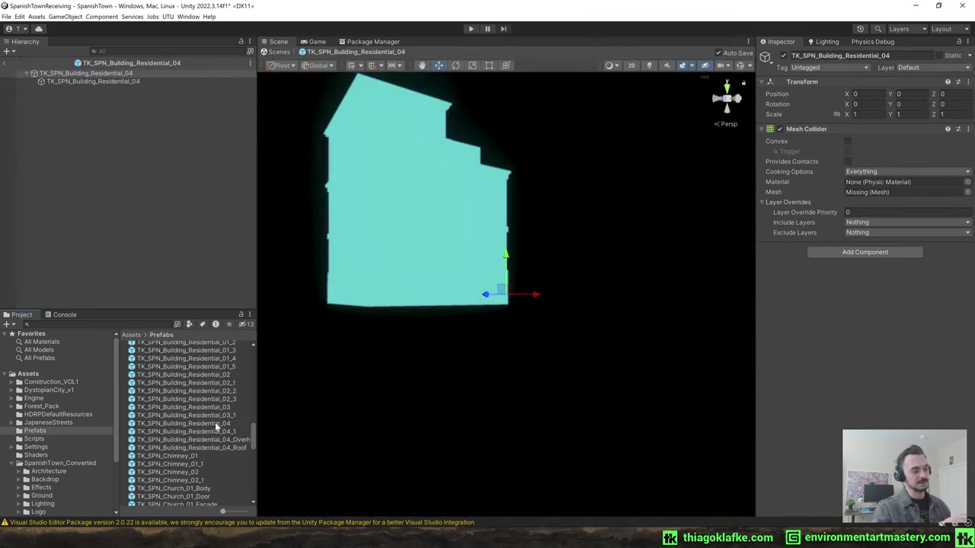
pyautogui.click(97, 82)
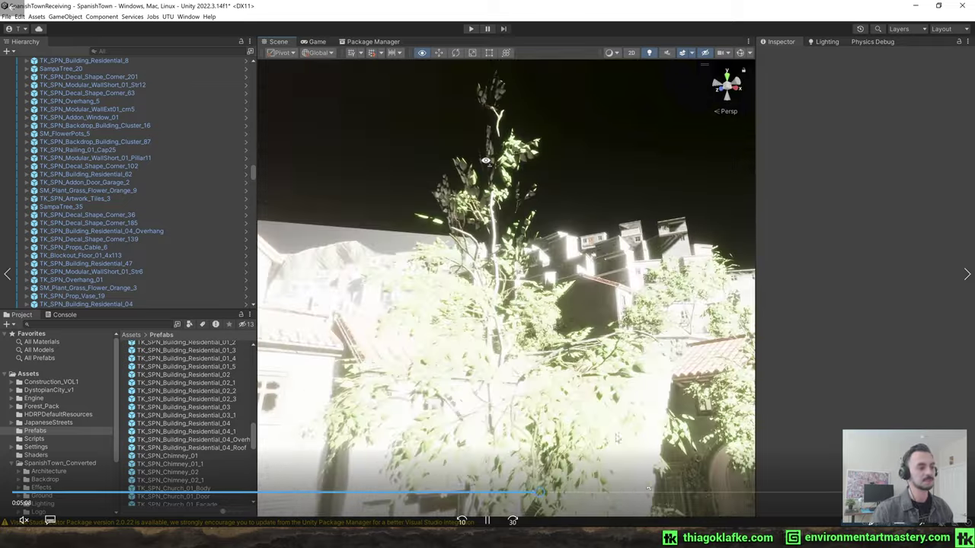
# - Skip the playing video ahead past the imported scene to the SpanishTown project loading from Unity Hub
pyautogui.click(555, 491)
pyautogui.click(592, 495)
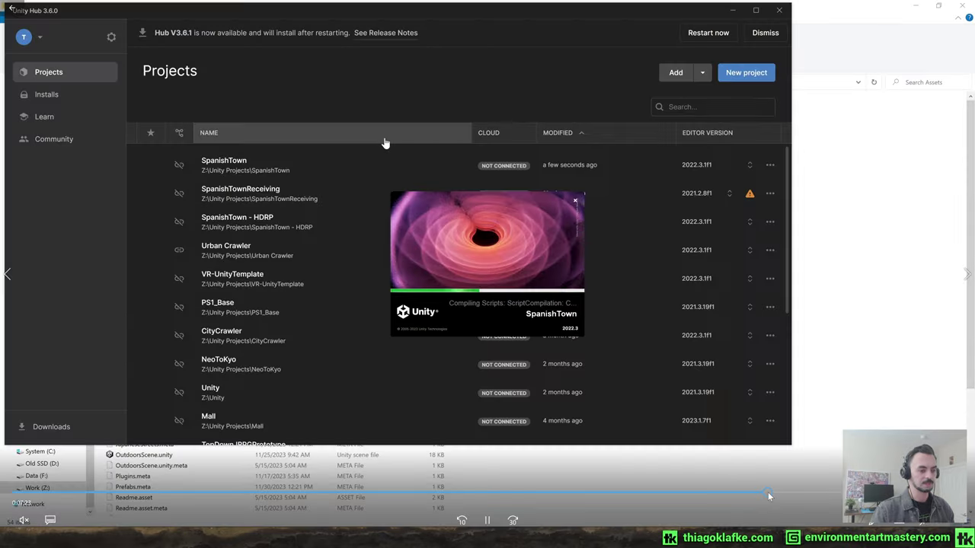
pyautogui.click(767, 493)
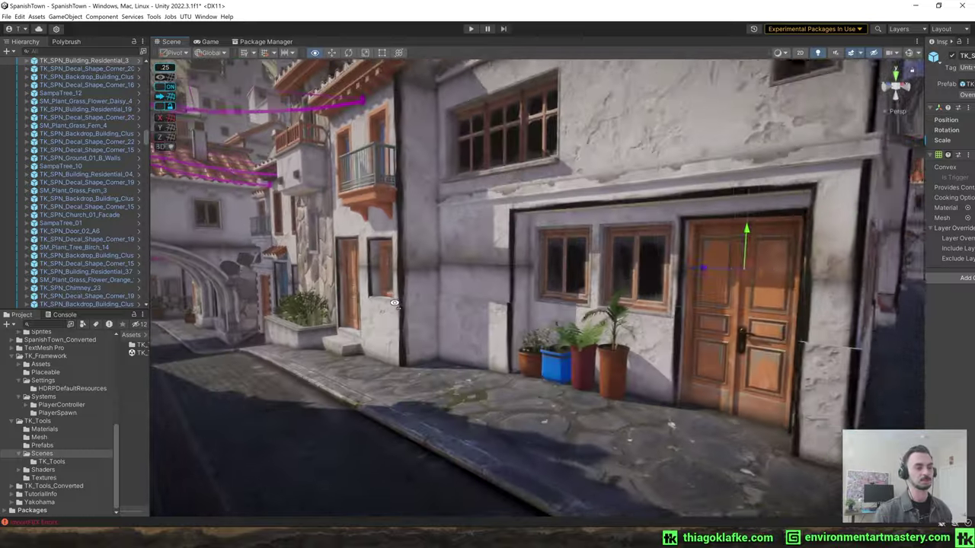
# - Fly through the SpanishTown project's scene to examine the street, the church view and the building facades
pyautogui.press('w')
pyautogui.moveTo(395, 303); pyautogui.dragTo(250, 313, button='right')
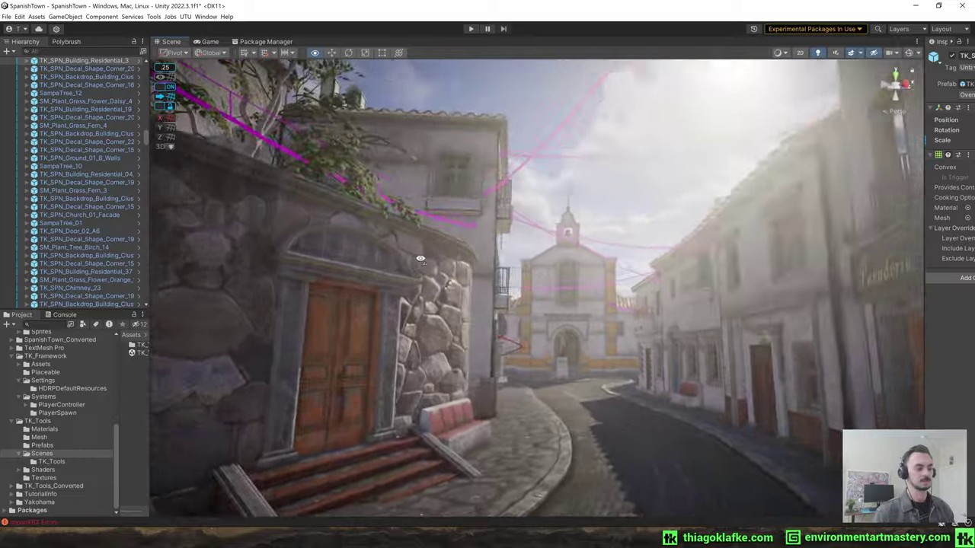
pyautogui.press('s')
pyautogui.moveTo(421, 259)
pyautogui.mouseDown(button='right')
pyautogui.moveTo(449, 256)
pyautogui.moveTo(504, 284)
pyautogui.moveTo(435, 271)
pyautogui.moveTo(465, 278)
pyautogui.moveTo(450, 278)
pyautogui.moveTo(556, 297)
pyautogui.mouseUp(button='right')
pyautogui.press('w')
pyautogui.press('s')
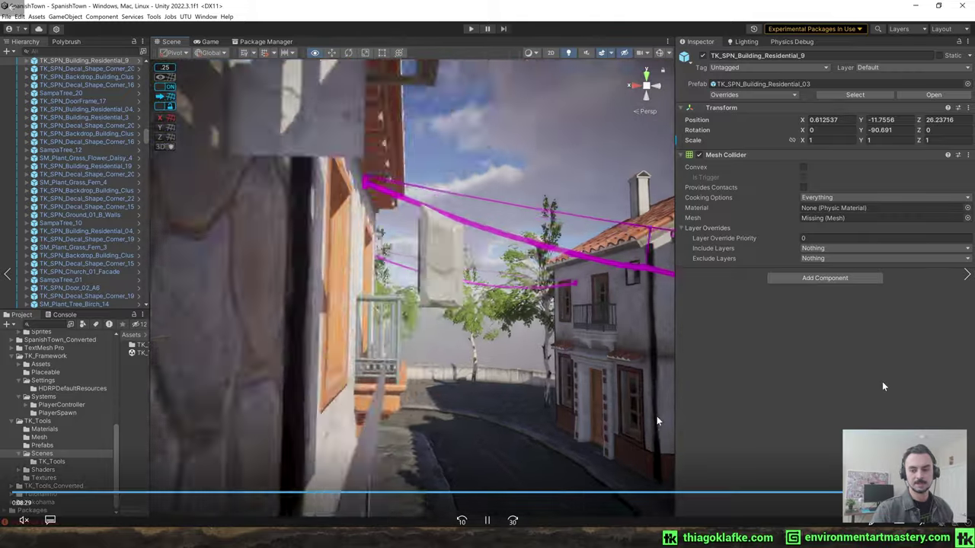
# - Replace the source prefab of TK_SPN_Building_Residential_7 with TK_SPN_Building_Residential_01_Prefab, without keeping overrides
pyautogui.moveTo(658, 420)
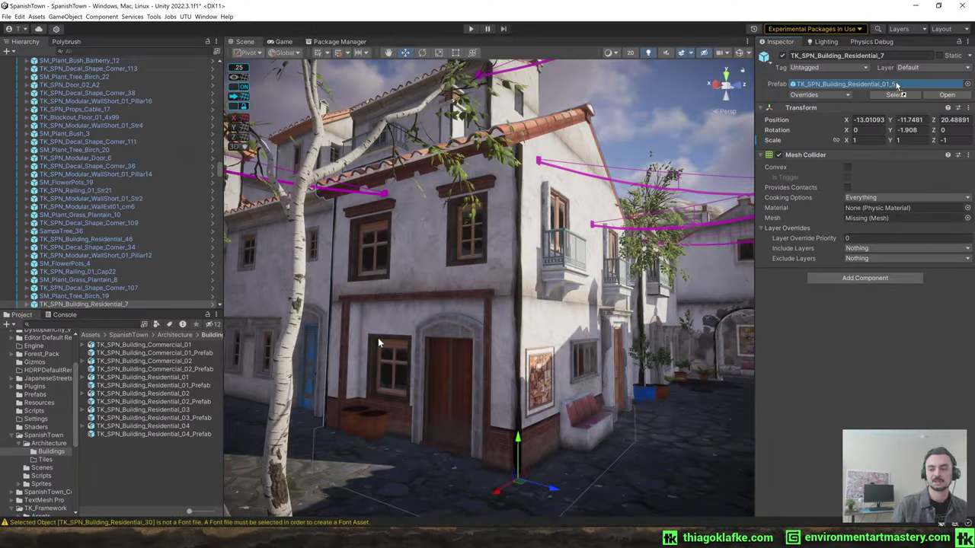
pyautogui.moveTo(367, 415)
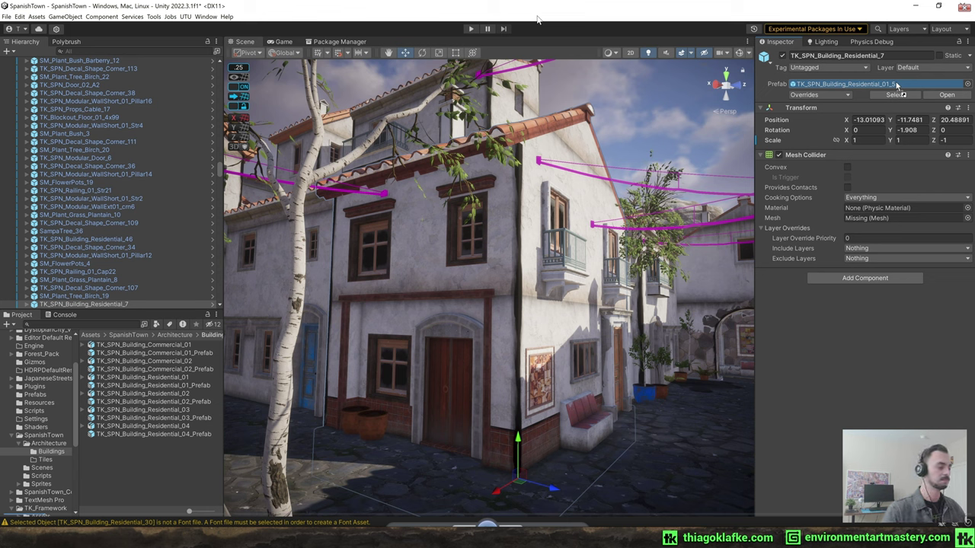
pyautogui.moveTo(897, 86); pyautogui.dragTo(896, 87)
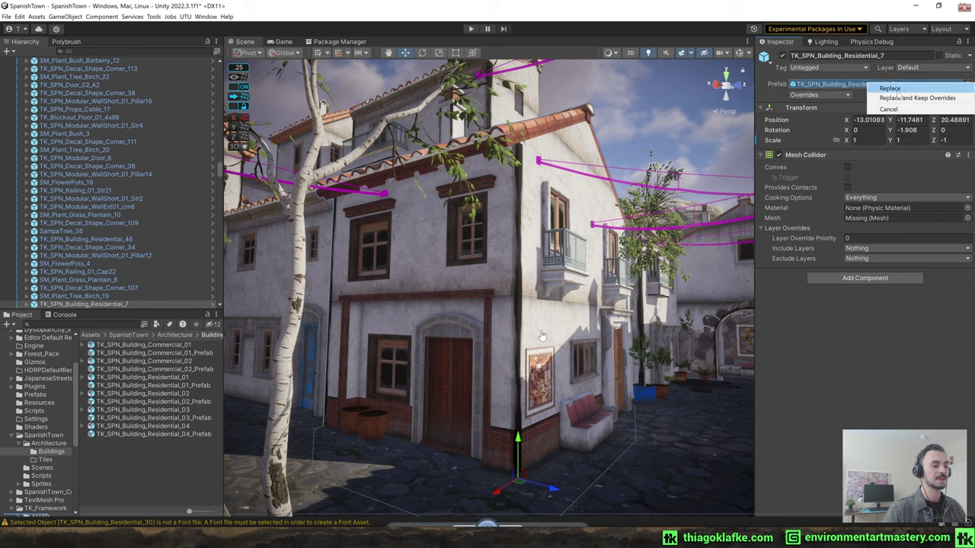
pyautogui.click(891, 89)
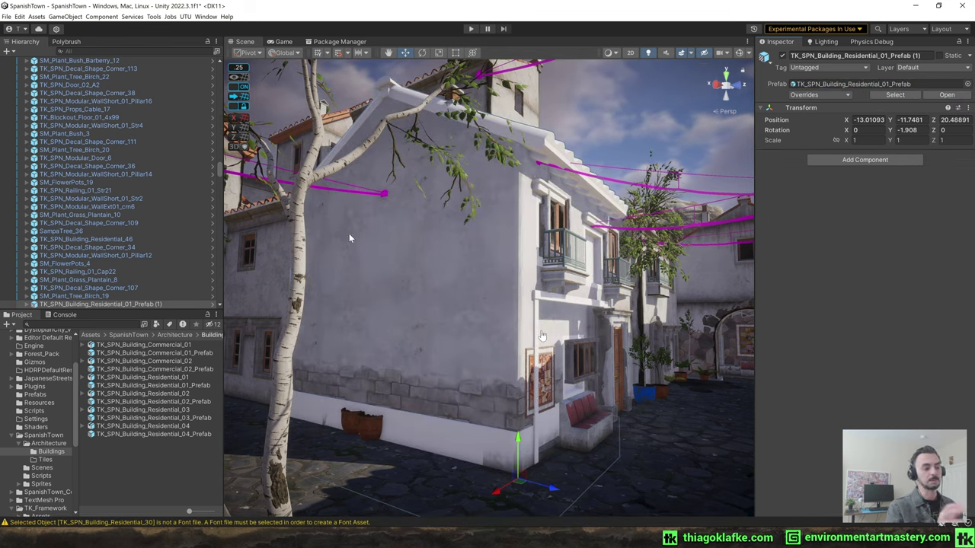
# - Try applying Bake Axis Conversion in the TK_SPN_Building_Commercial_02 model import settings and turn it off again
pyautogui.click(176, 362)
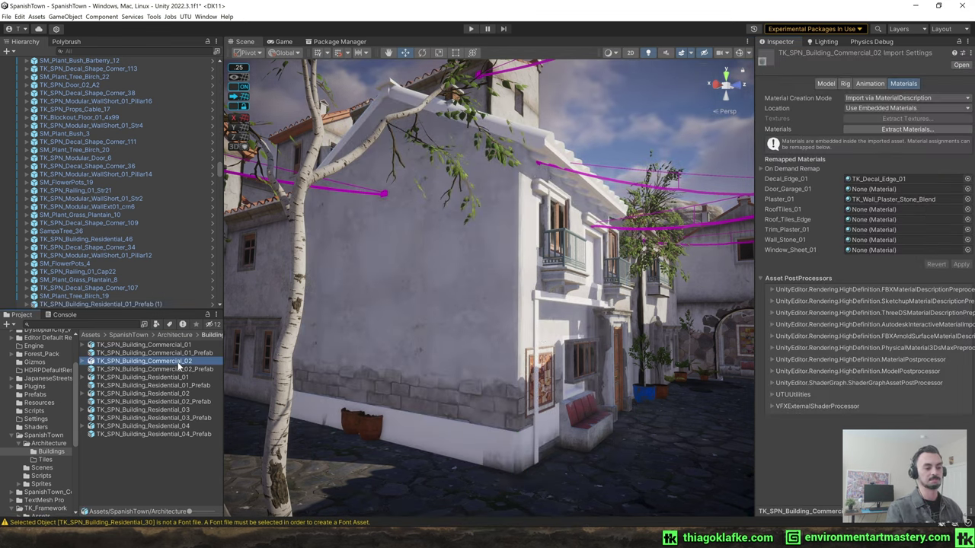
pyautogui.click(825, 84)
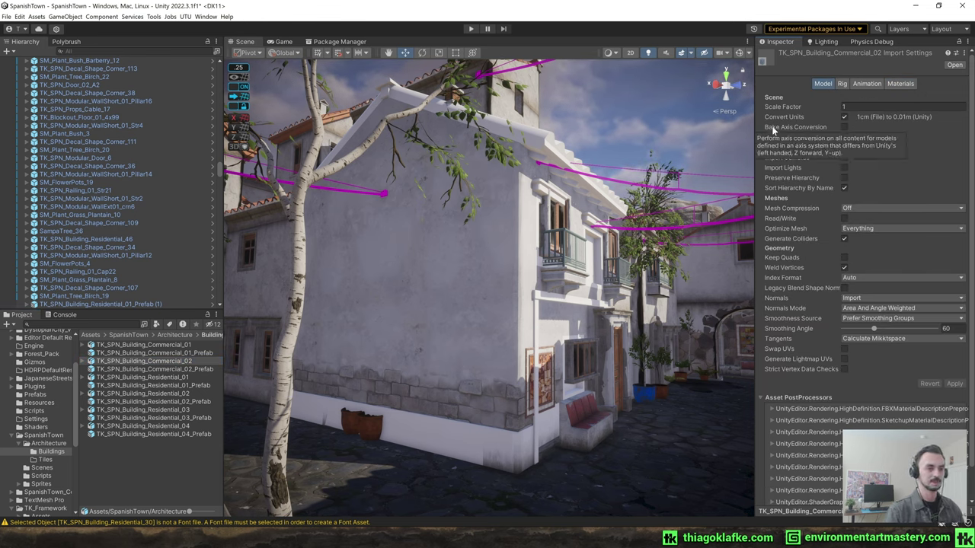
pyautogui.click(844, 127)
pyautogui.click(953, 384)
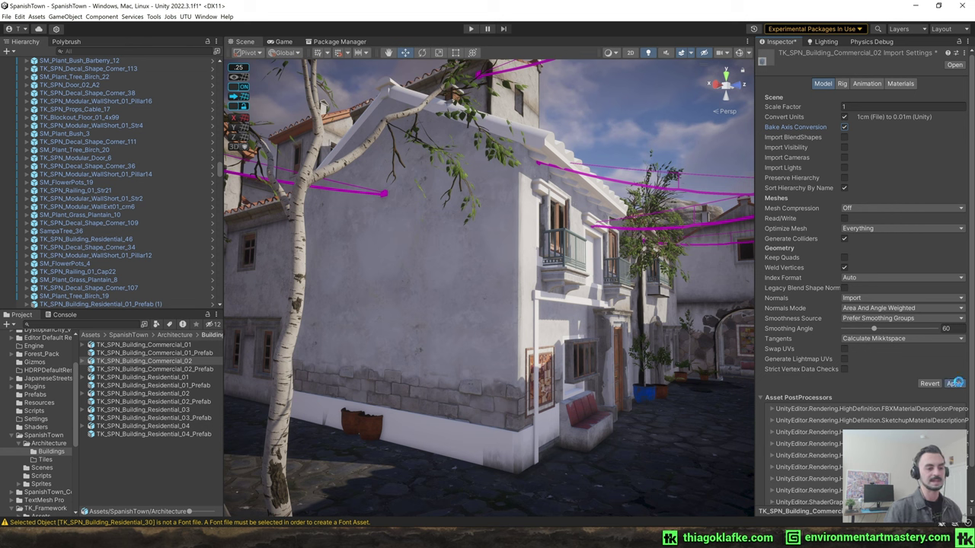
pyautogui.click(844, 127)
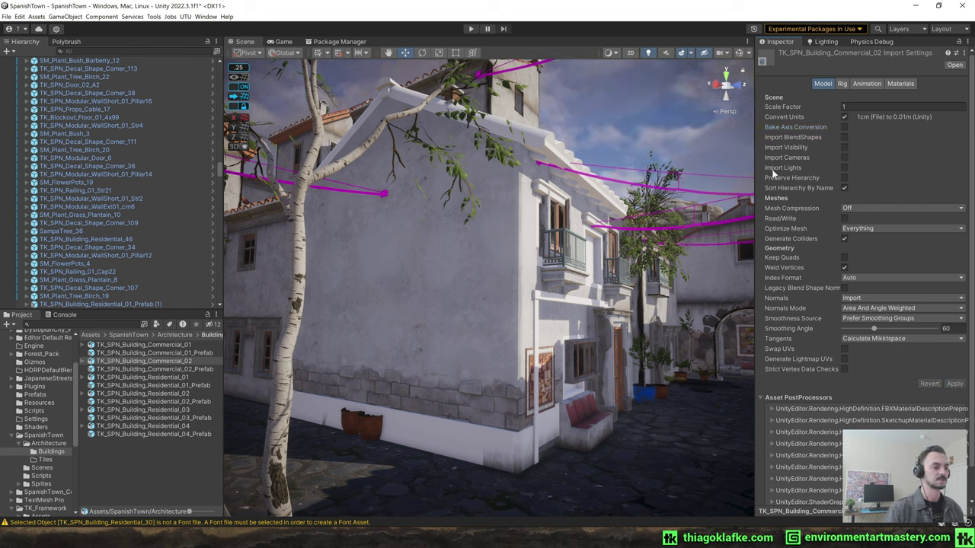
pyautogui.click(856, 277)
pyautogui.click(806, 277)
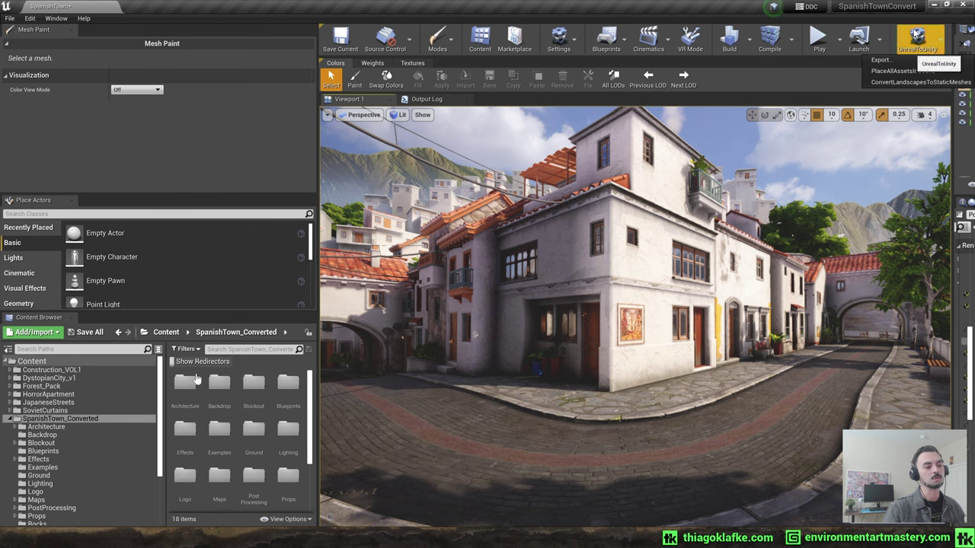
# - Reopen the UnrealToUnity export settings in Unreal and review the Tangent to World Location options
pyautogui.click(917, 38)
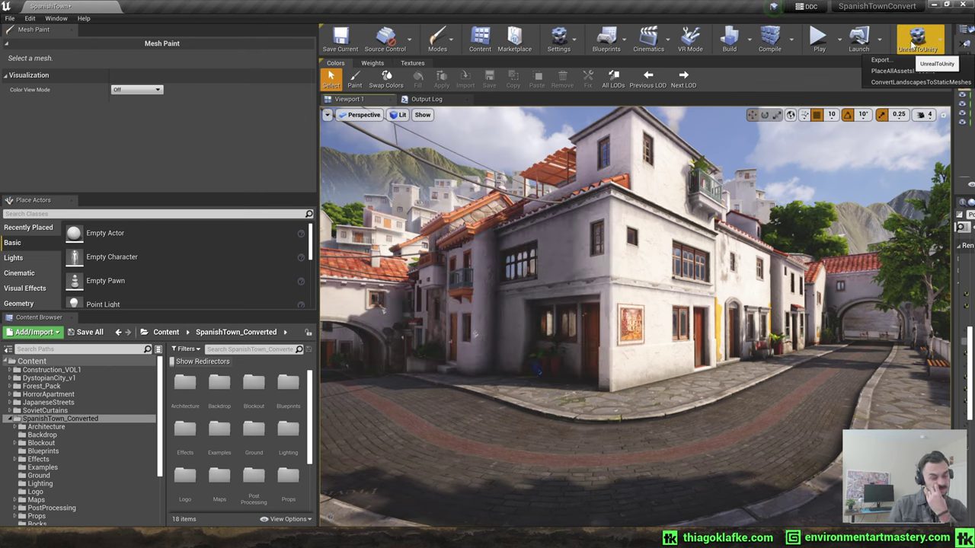
pyautogui.click(917, 38)
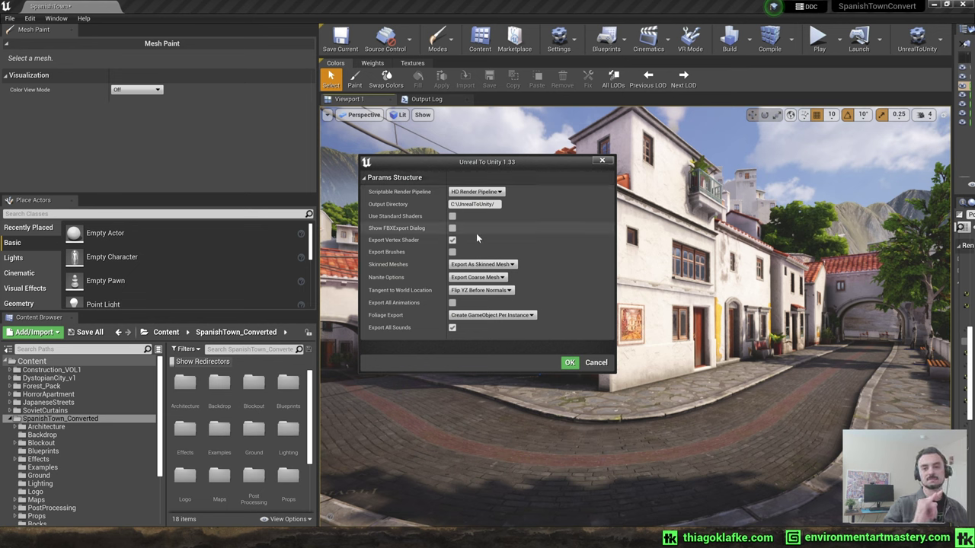
pyautogui.click(508, 290)
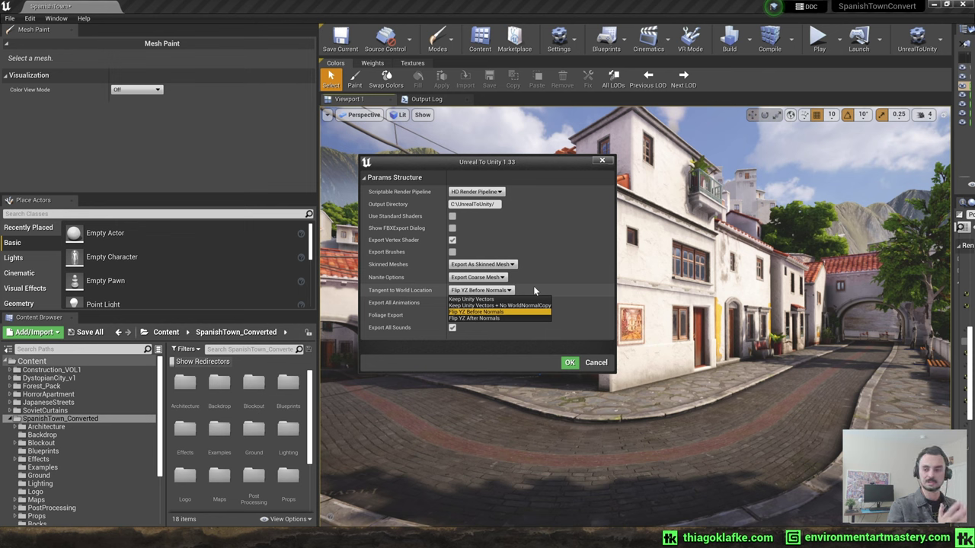
pyautogui.click(534, 285)
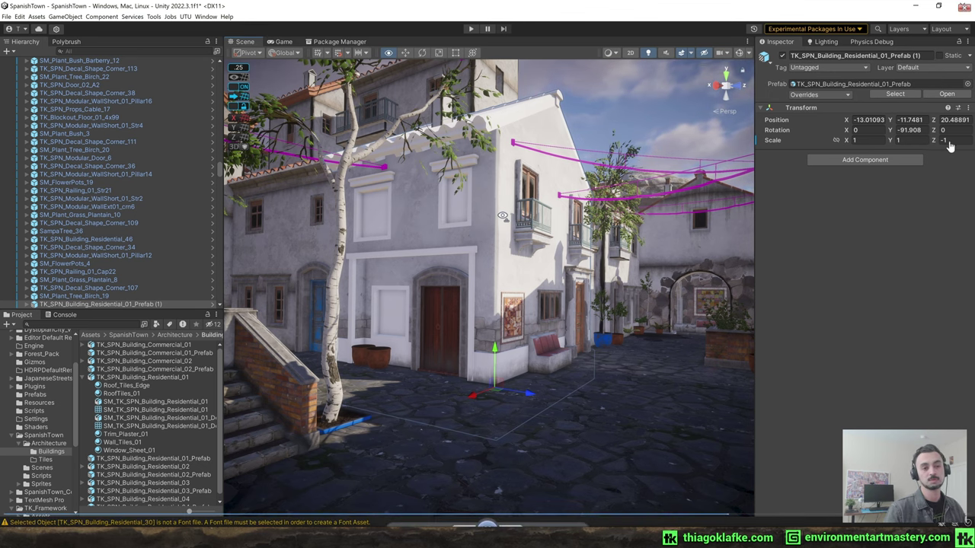
# - Inspect the replaced Residential_01 house in the Unity scene and select the TK_SPN_Building_Residential_3 building
pyautogui.press('Up')
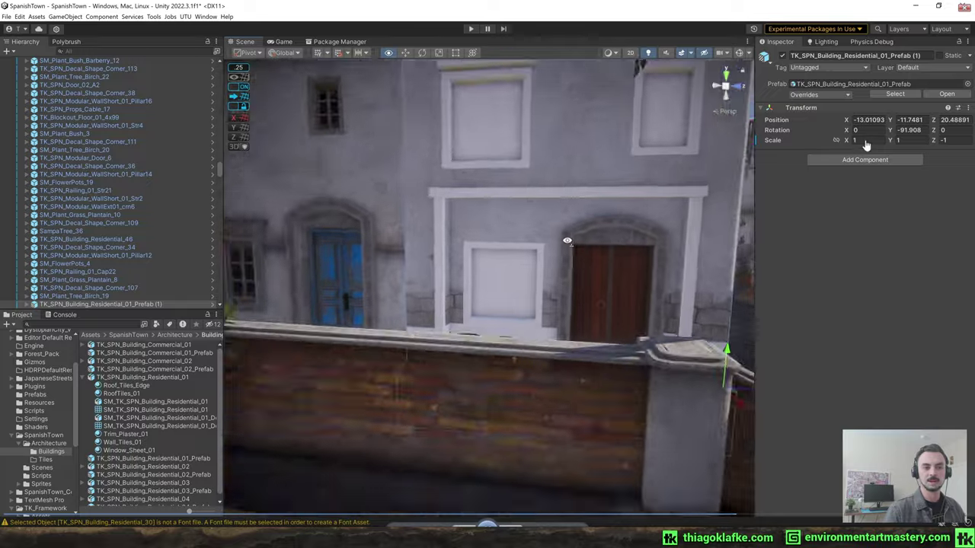
pyautogui.press('s')
pyautogui.moveTo(566, 241); pyautogui.dragTo(424, 235, button='right')
pyautogui.press('w')
pyautogui.click(424, 236)
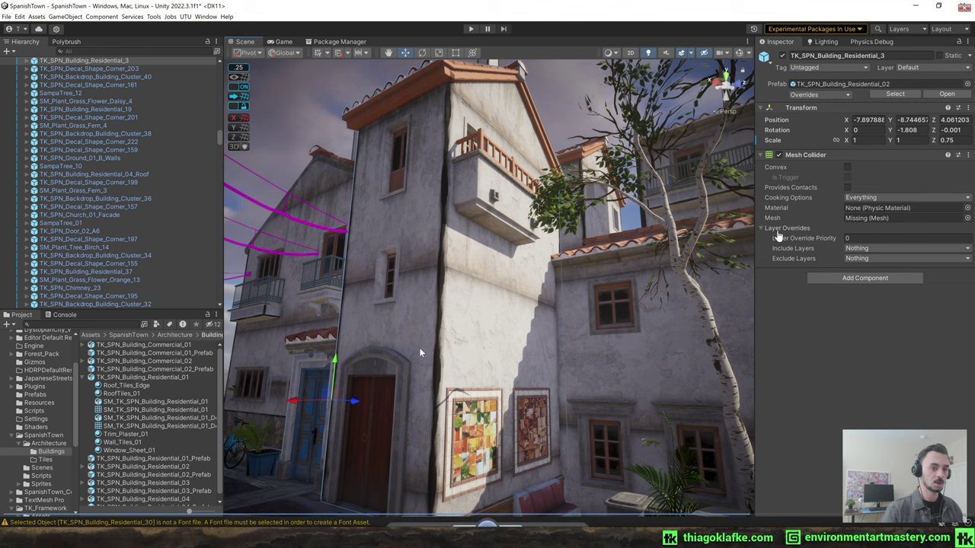
# - Check the TK_SPN_Building_Residential_01 model's import settings and open TK_SPN_Building_Residential_01_Prefab for editing
pyautogui.click(167, 377)
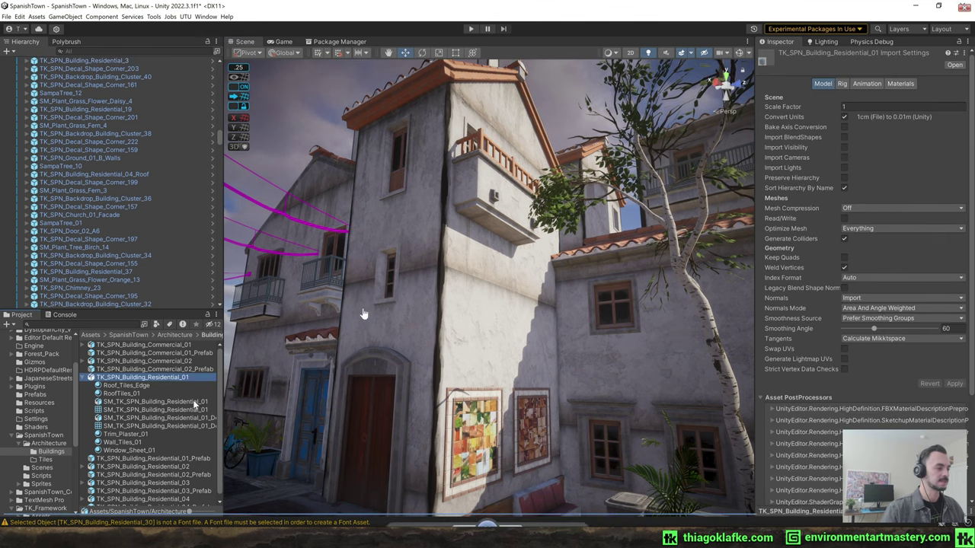
pyautogui.doubleClick(195, 457)
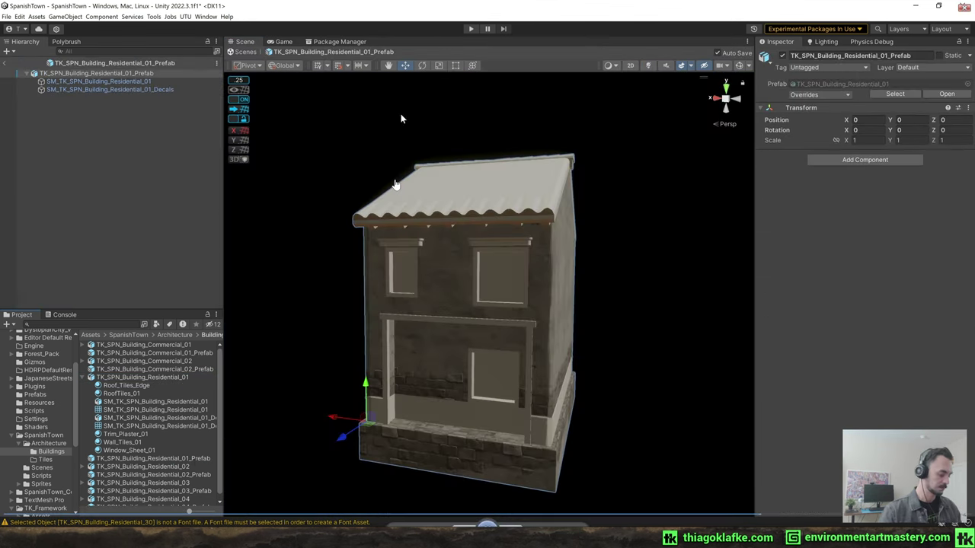
# - Replace the TK_SPN_Building_Residential_35 instance with TK_SPN_Building_Residential_01_Prefab, discarding its overrides
pyautogui.doubleClick(203, 475)
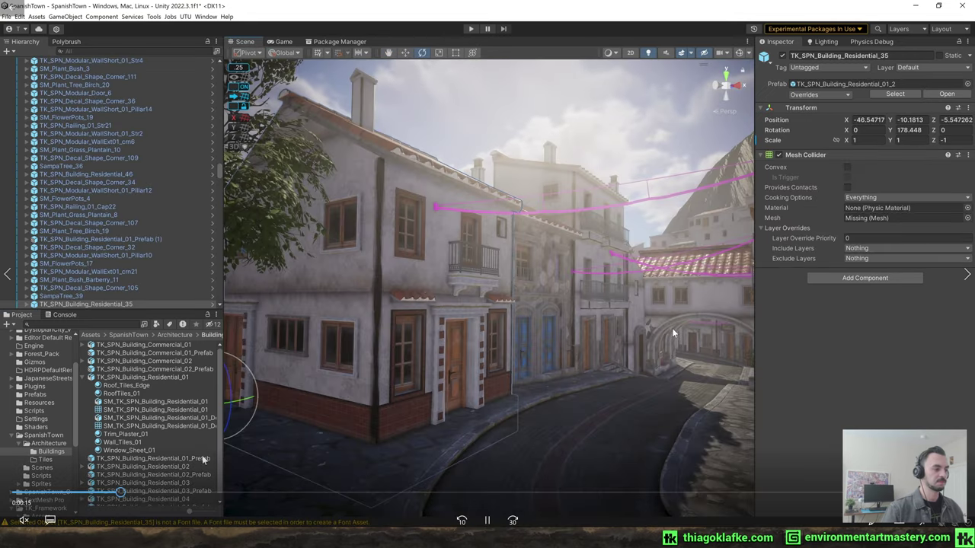
pyautogui.moveTo(430, 380); pyautogui.dragTo(865, 86)
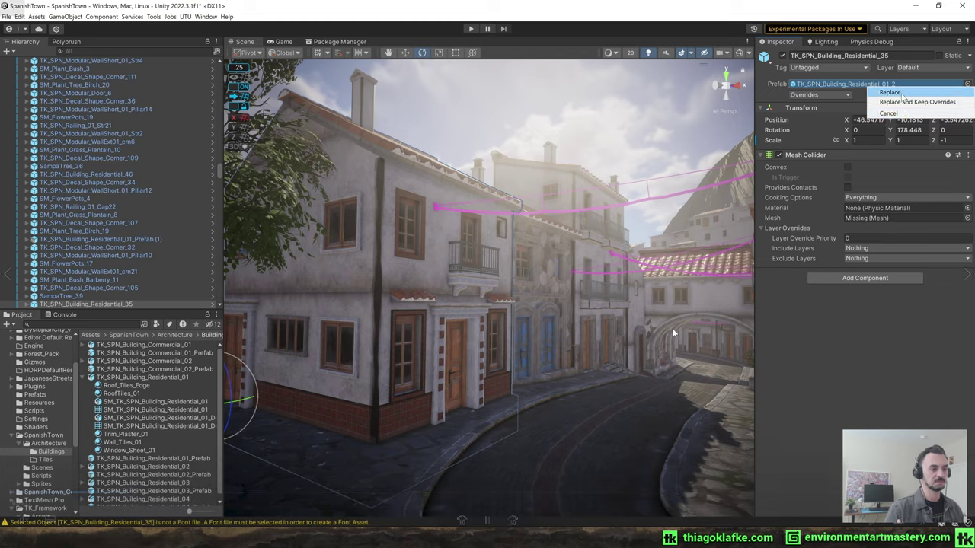
pyautogui.click(885, 93)
pyautogui.press('a')
pyautogui.moveTo(494, 223); pyautogui.dragTo(595, 224, button='right')
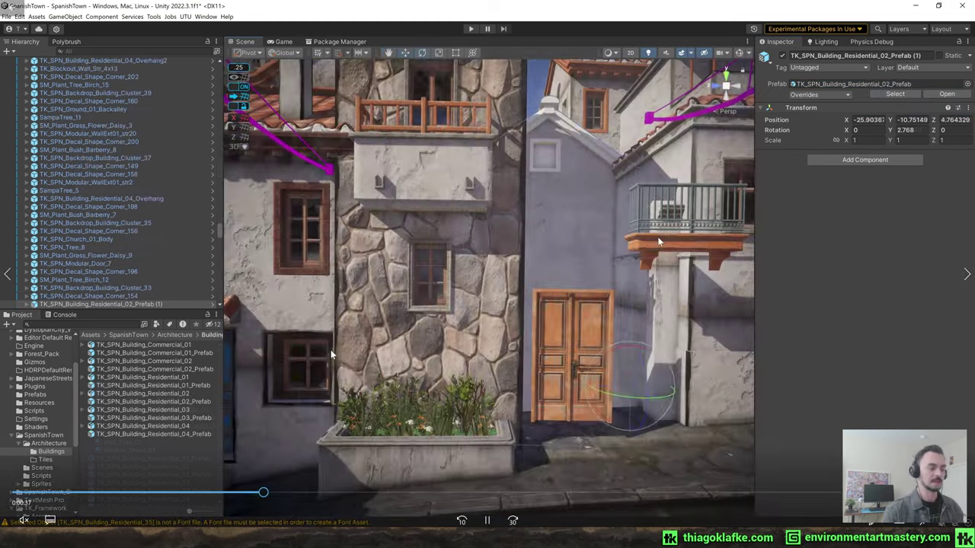
# - Try mirroring the replaced Residential_02 house with a scale of -1 on Z and on X, and undo the replacement
pyautogui.moveTo(640, 245); pyautogui.dragTo(640, 245, button='right')
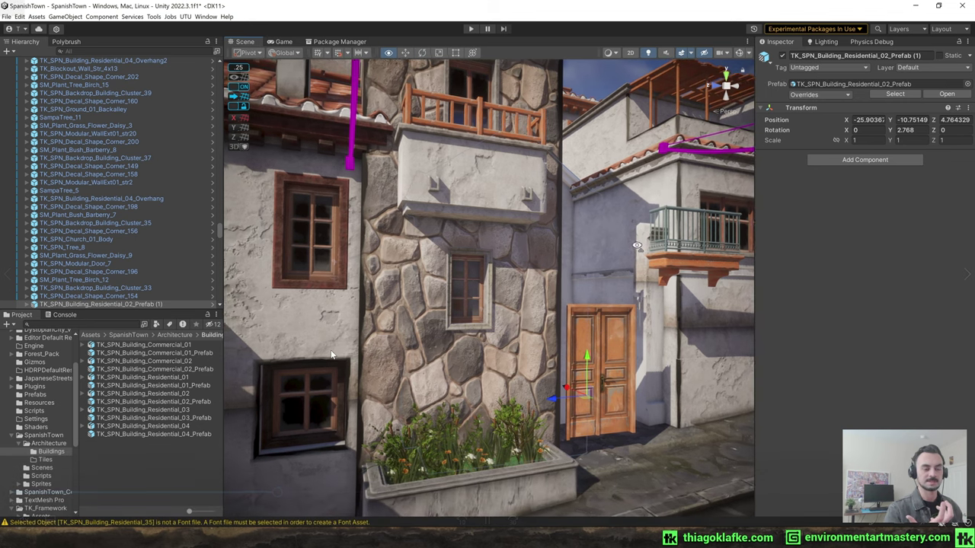
pyautogui.click(948, 140)
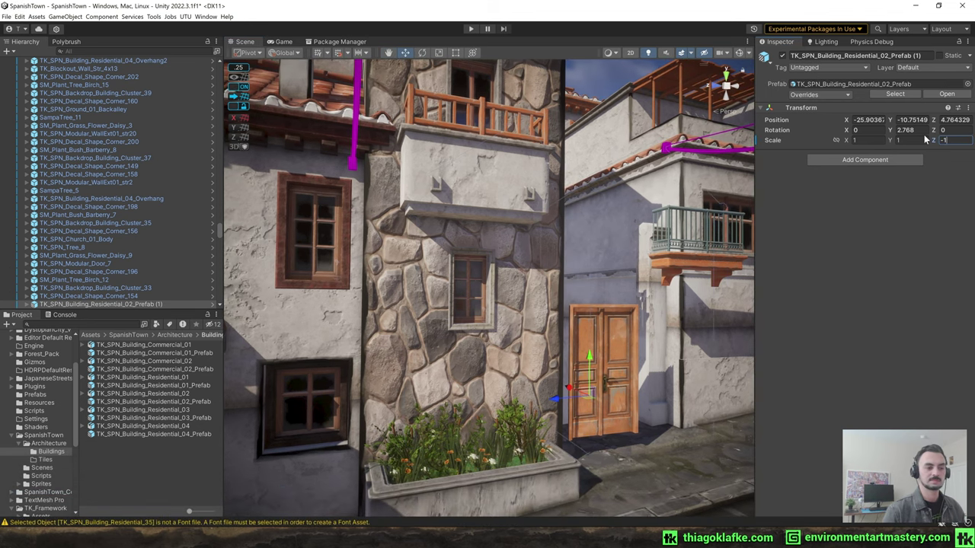
pyautogui.click(855, 140)
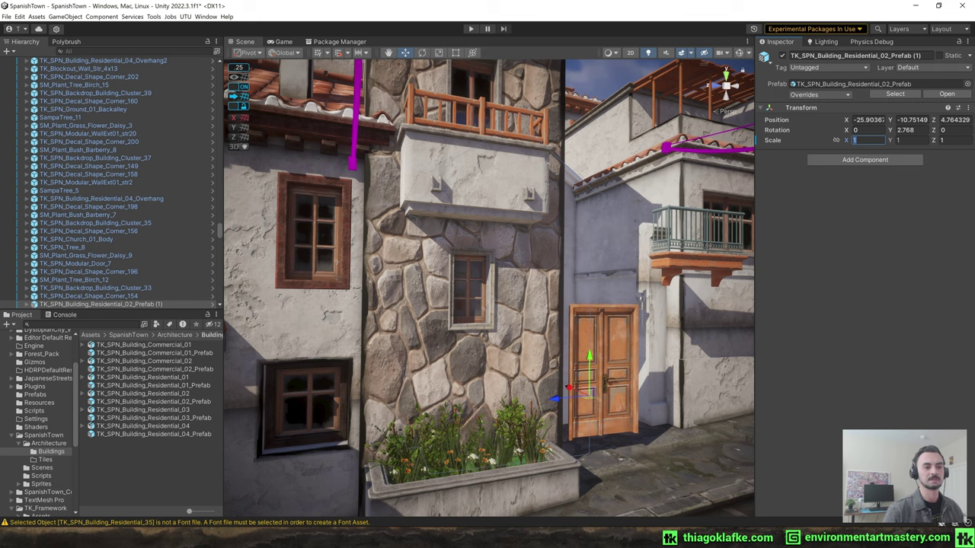
pyautogui.write('-1')
pyautogui.moveTo(728, 264); pyautogui.dragTo(634, 253, button='right')
pyautogui.press('s')
pyautogui.hotkey('ctrl', 'z')
pyautogui.hotkey('ctrl', 'z')
pyautogui.hotkey('ctrl', 'z')
pyautogui.hotkey('ctrl', 'z')
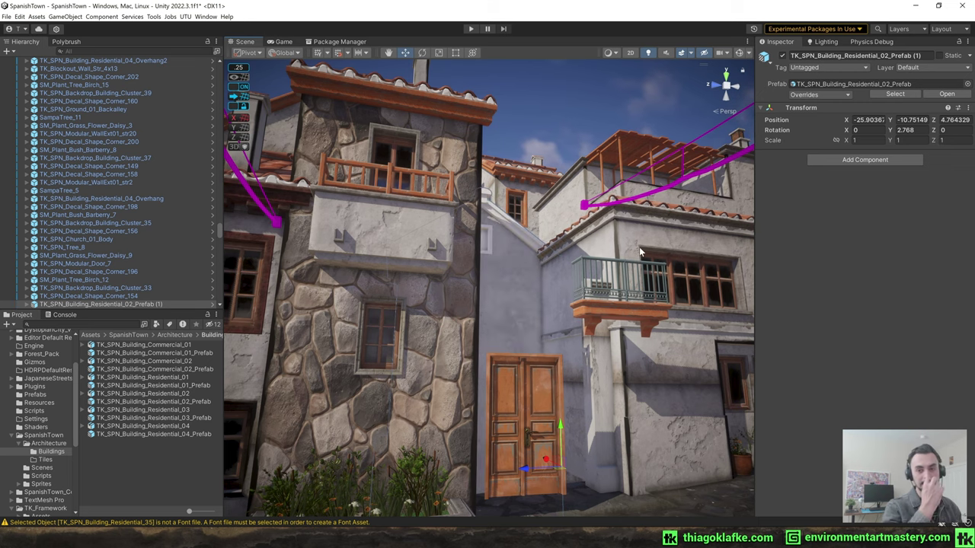
# - Open TK_SPN_Building_Residential_02_Prefab to examine its orientation and return to the scene
pyautogui.moveTo(574, 269); pyautogui.dragTo(613, 284, button='right')
pyautogui.doubleClick(191, 401)
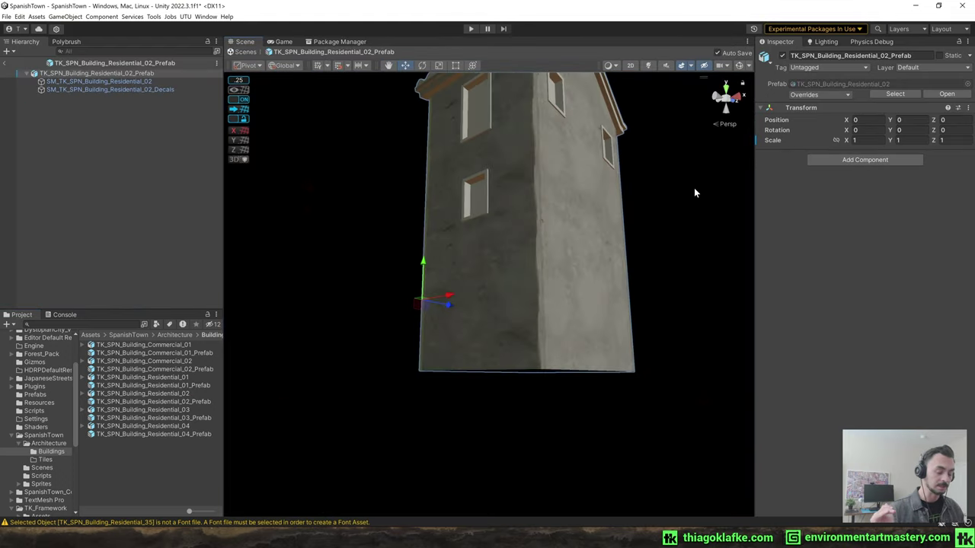
pyautogui.click(255, 53)
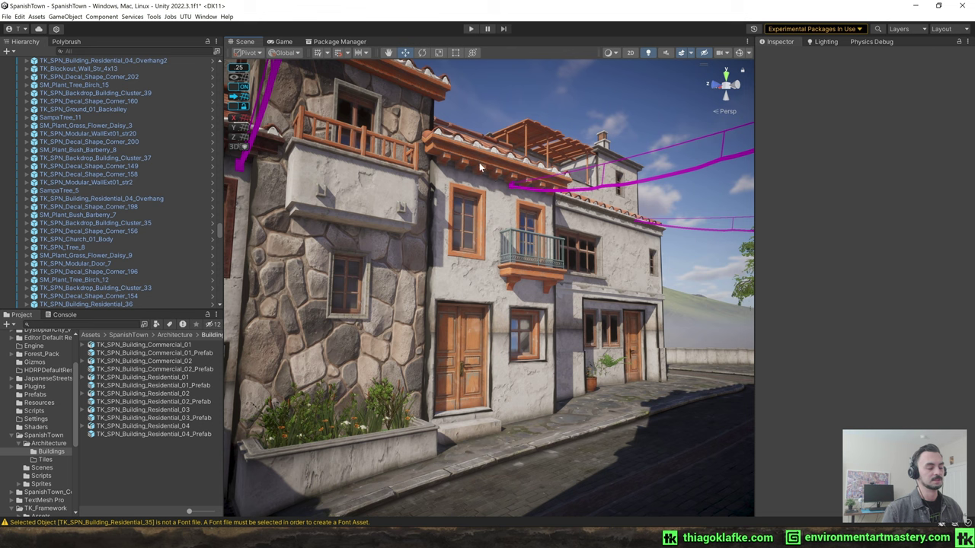
# - Try replacing the TK_SPN_Building_Residential_36 house with TK_SPN_Building_Residential_02_Prefab
pyautogui.click(480, 162)
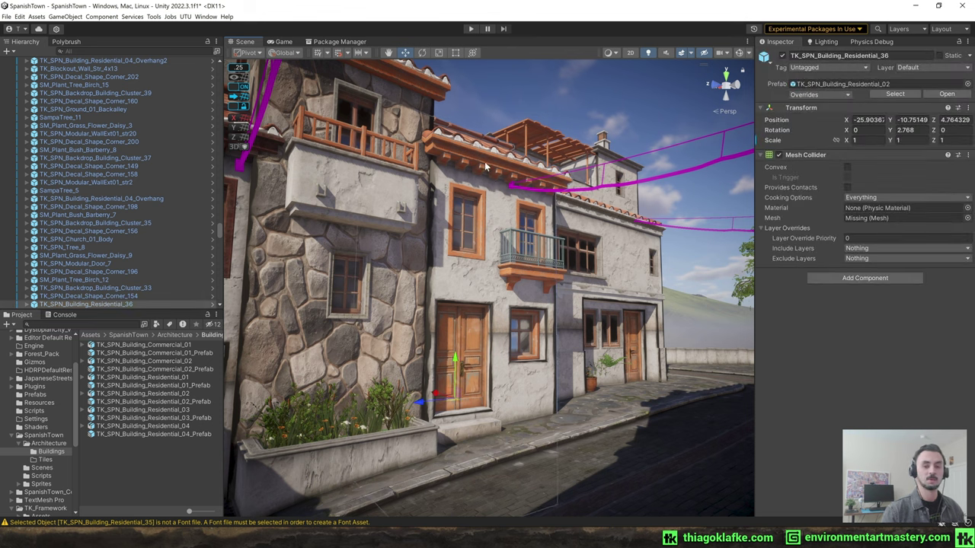
pyautogui.moveTo(152, 401); pyautogui.dragTo(860, 86)
pyautogui.click(885, 87)
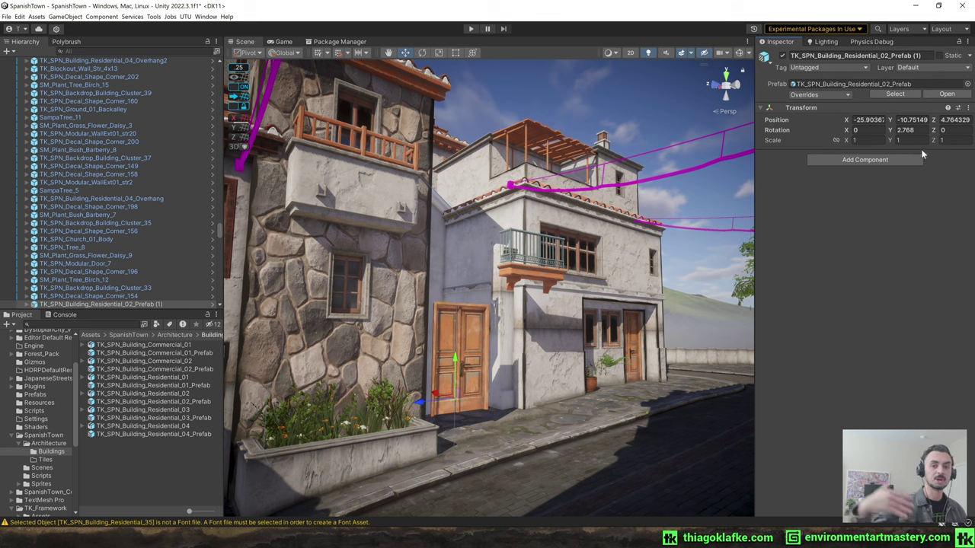
# - Try scales of -1 on Z and X for the replaced house, set Z back to 1, and try rotating it about Y
pyautogui.write('-1')
pyautogui.click(867, 140)
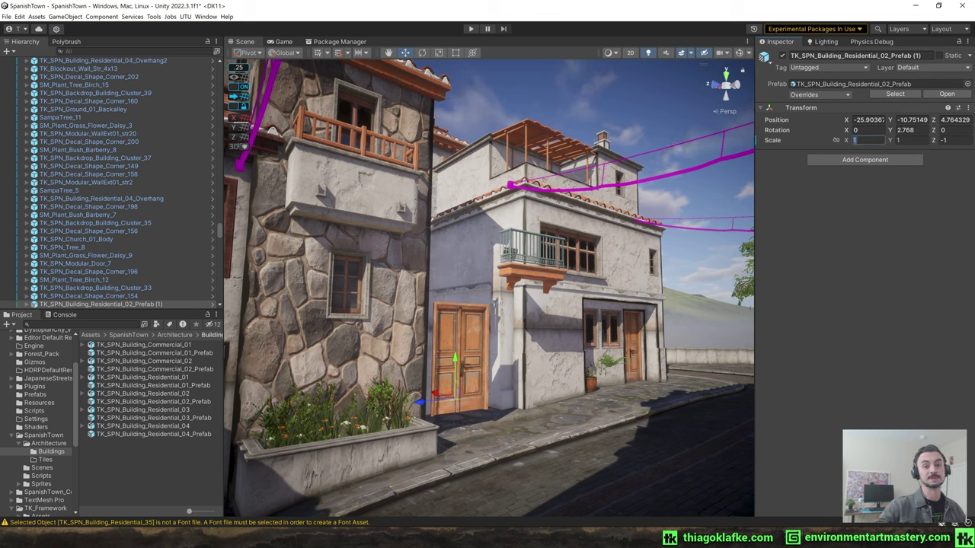
pyautogui.write('-1')
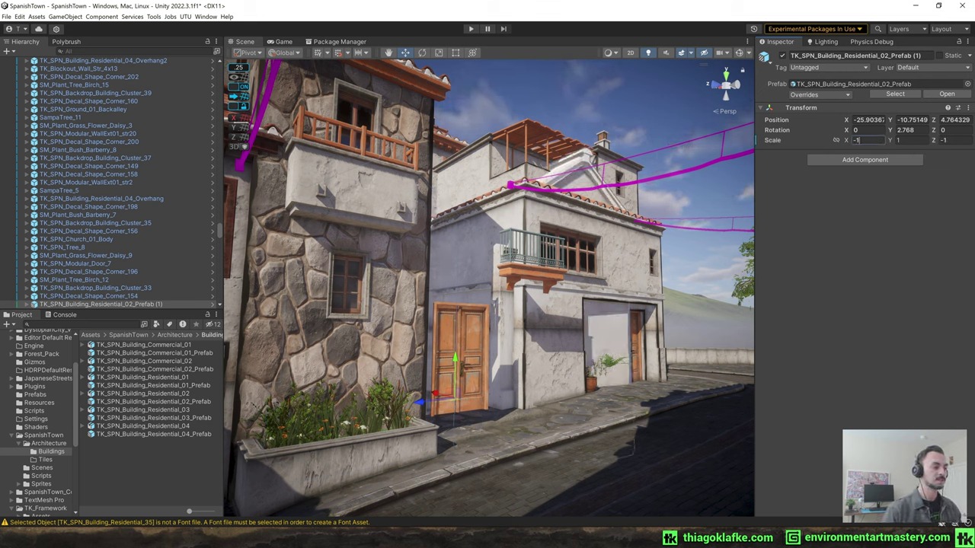
pyautogui.click(943, 140)
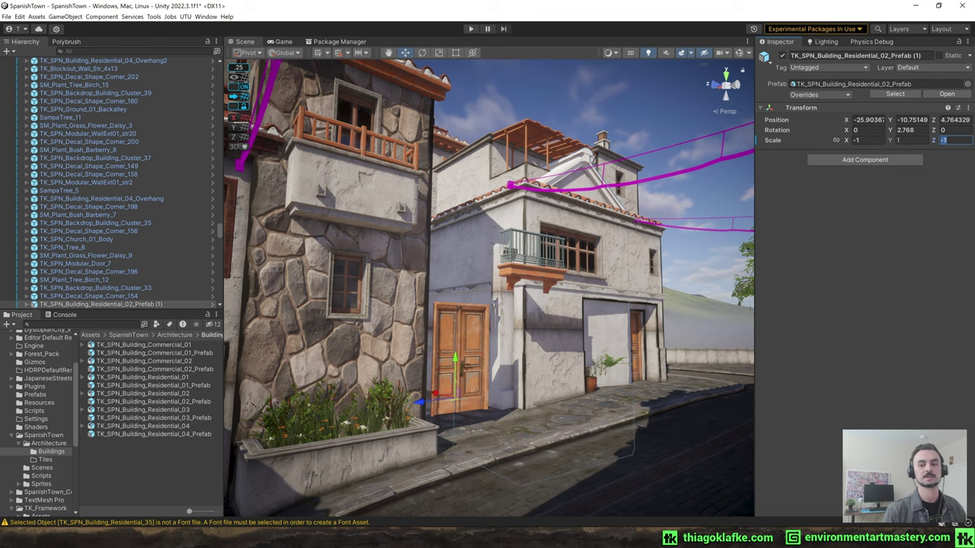
pyautogui.write('1')
pyautogui.moveTo(411, 342); pyautogui.dragTo(438, 375, button='right')
pyautogui.press('e')
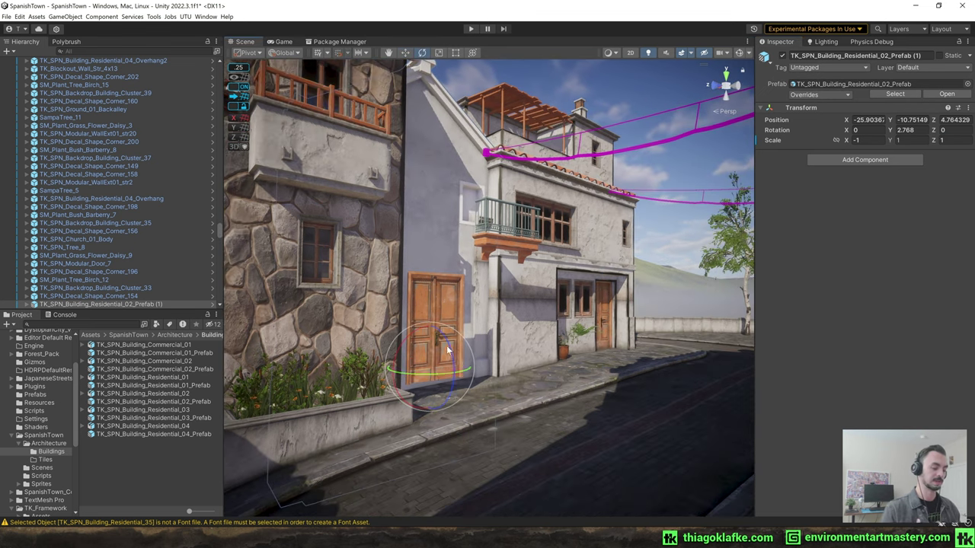
pyautogui.moveTo(438, 374)
pyautogui.mouseDown()
pyautogui.moveTo(578, 347)
pyautogui.moveTo(415, 373)
pyautogui.moveTo(449, 373)
pyautogui.mouseUp()
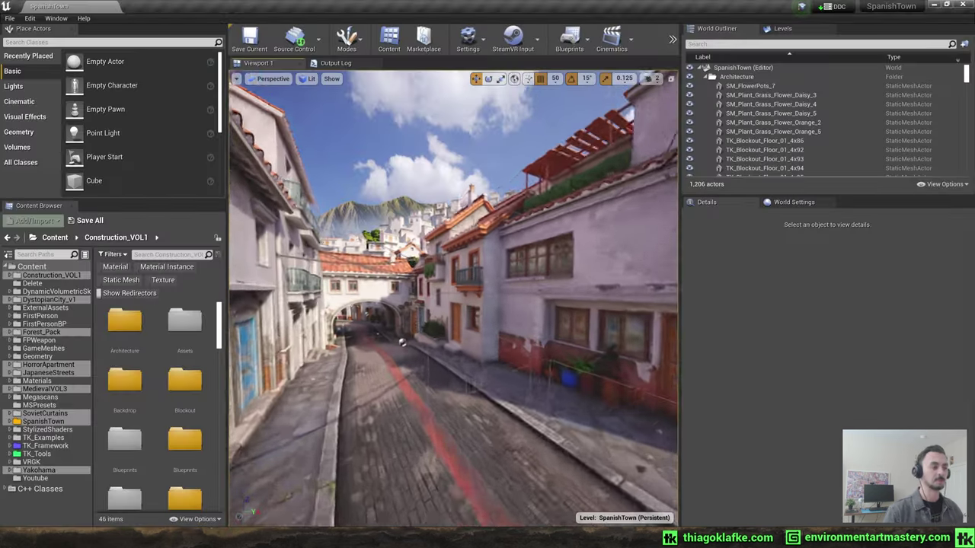
# - Compare the street with the original scene in Unreal, return to Unity, and select the original TK_SPN_Building_Residential_36 house
pyautogui.press('w')
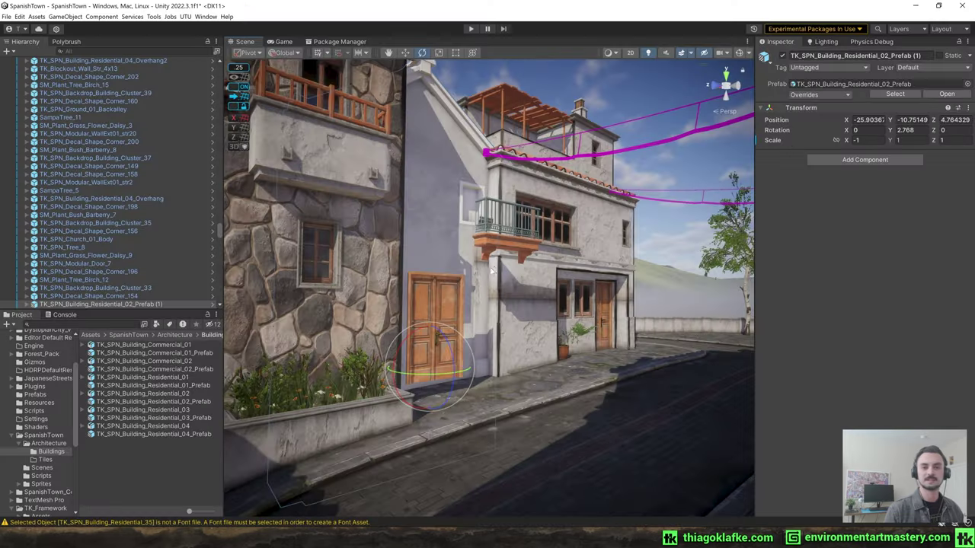
pyautogui.moveTo(502, 267); pyautogui.dragTo(517, 268, button='right')
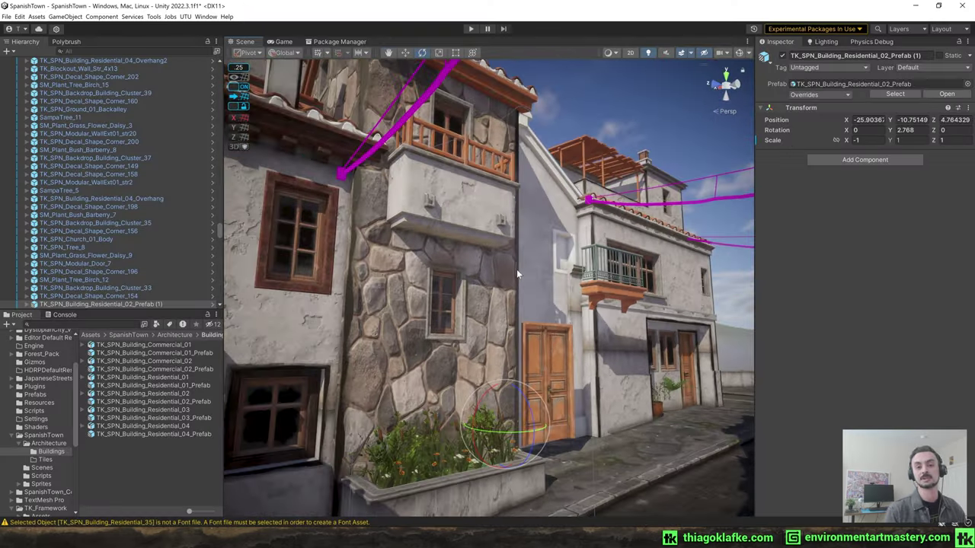
pyautogui.click(541, 219)
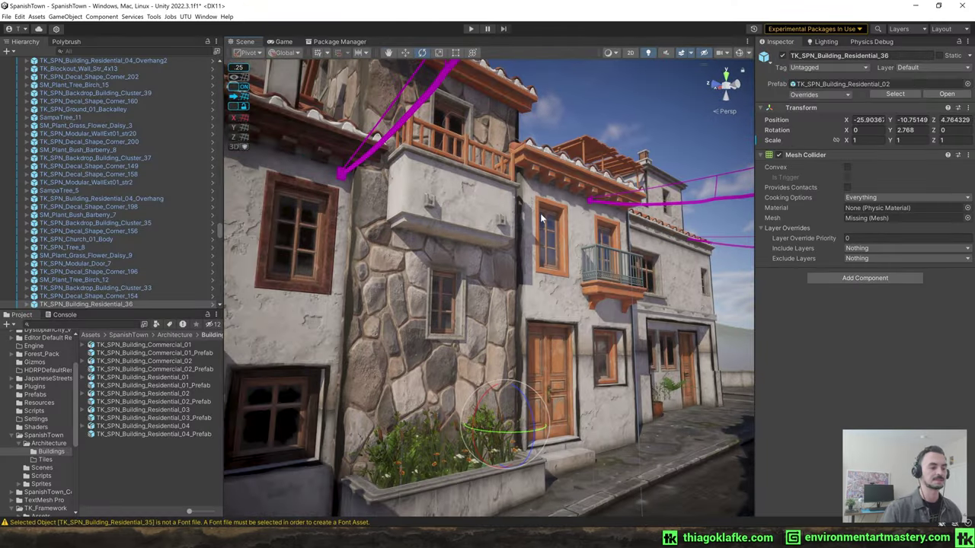
# - Replace the stone-faced building beside it with TK_SPN_Building_Residential_02_Prefab
pyautogui.click(419, 241)
pyautogui.moveTo(419, 240); pyautogui.dragTo(246, 358, button='right')
pyautogui.moveTo(190, 406); pyautogui.dragTo(845, 84)
pyautogui.click(889, 90)
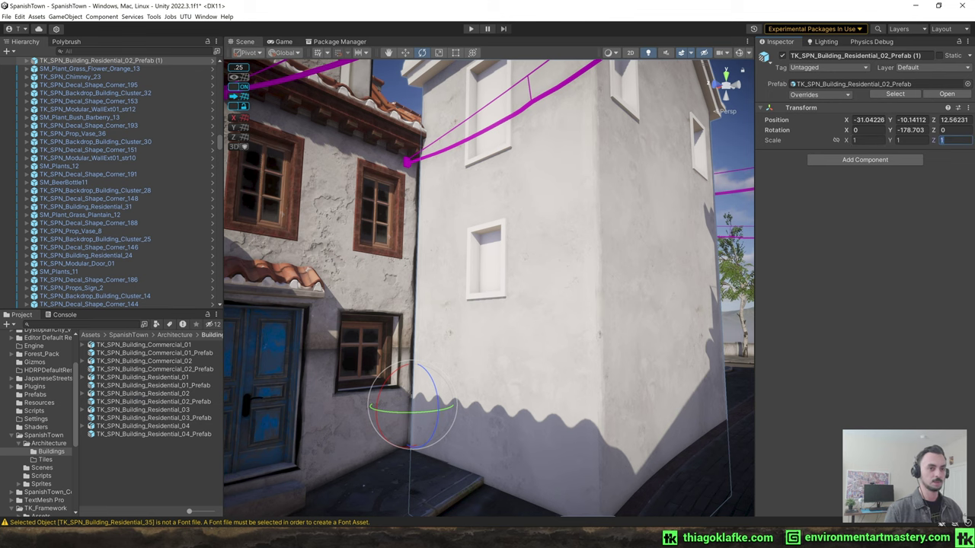
# - Try a Z scale of -1 on the replaced stone building, undo it, and try an X scale of -1 instead
pyautogui.write('1')
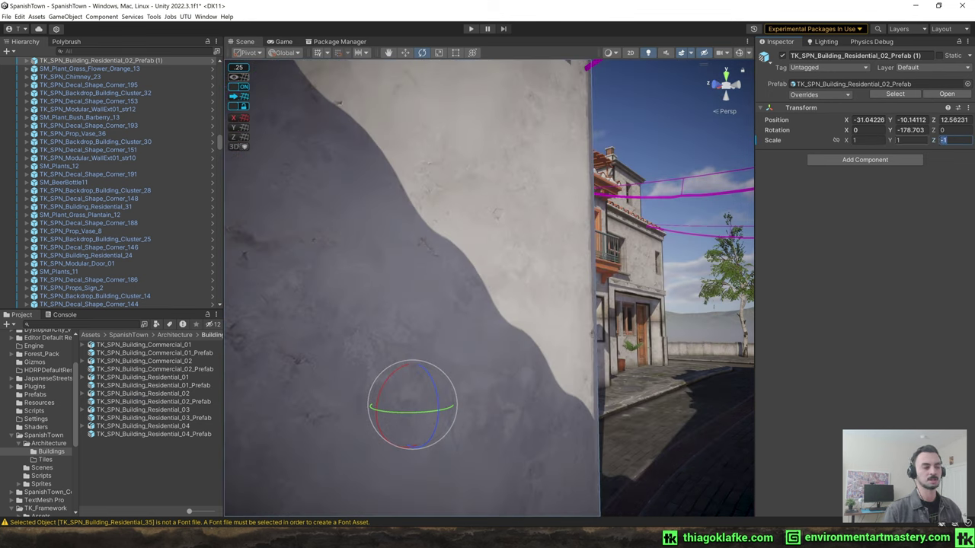
pyautogui.hotkey('ctrl', 'z')
pyautogui.click(866, 141)
pyautogui.write('-1')
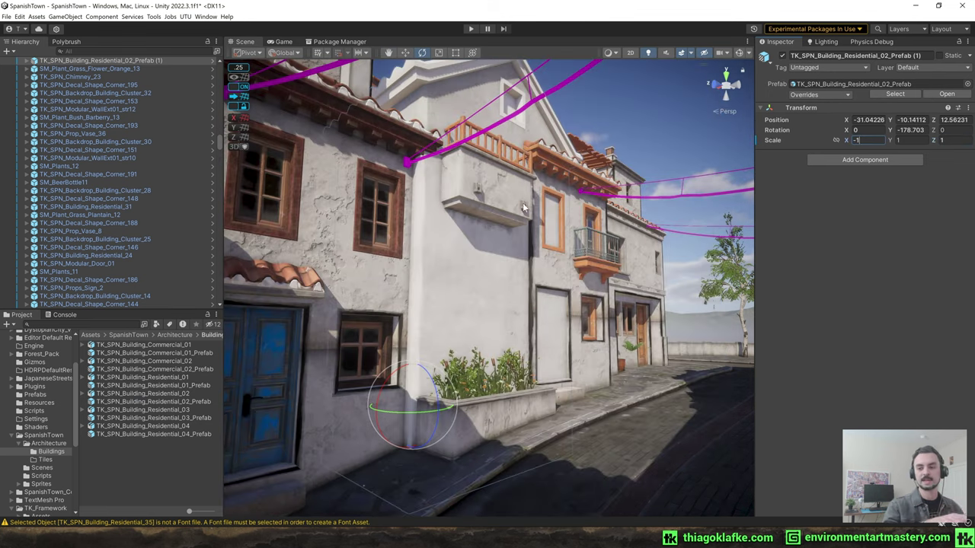
# - Rotate the replaced building to -268.703 degrees on Y and set its X scale to 1
pyautogui.moveTo(523, 207); pyautogui.dragTo(476, 215, button='right')
pyautogui.keyDown('ctrl'); pyautogui.moveTo(439, 418); pyautogui.dragTo(552, 419); pyautogui.keyUp('ctrl')
pyautogui.write('1')
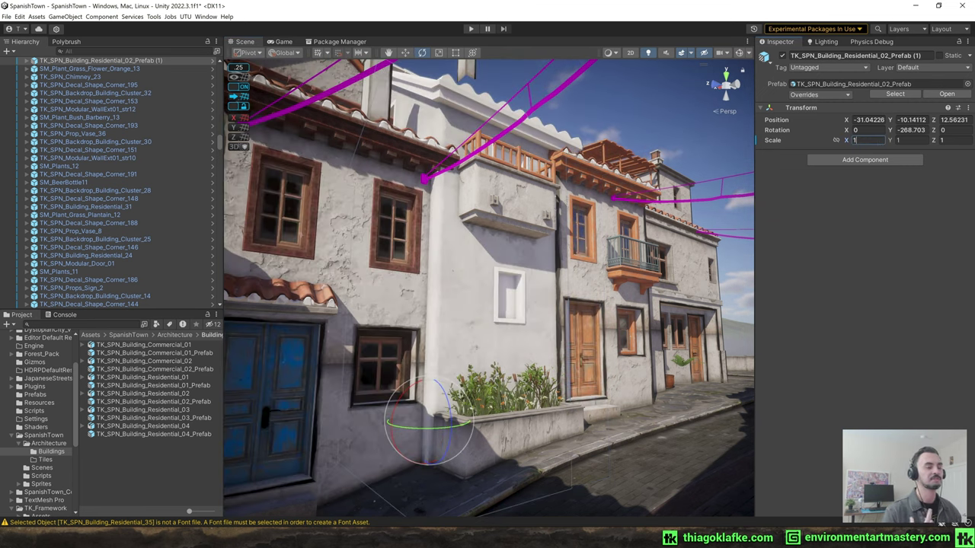
pyautogui.moveTo(624, 221); pyautogui.dragTo(399, 208, button='right')
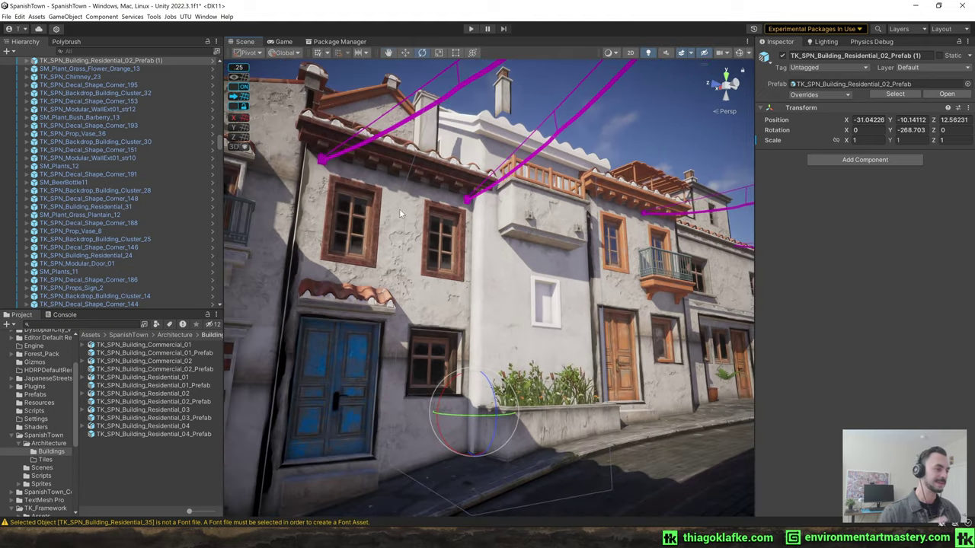
# - Replace TK_SPN_Building_Residential_16, the house with the blue door, with TK_SPN_Building_Residential_02_Prefab and rotate it to -90 degrees on Y
pyautogui.click(403, 195)
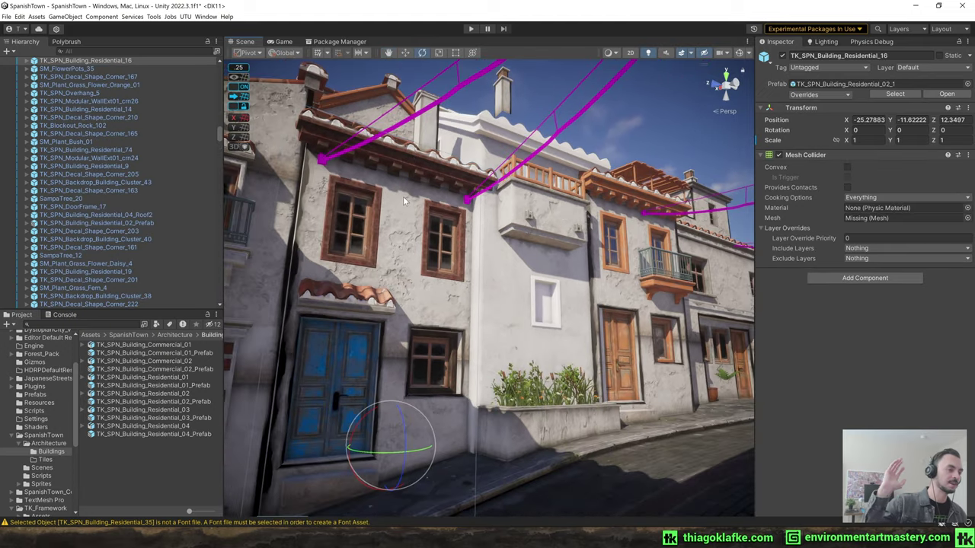
pyautogui.moveTo(198, 401); pyautogui.dragTo(888, 87)
pyautogui.click(906, 91)
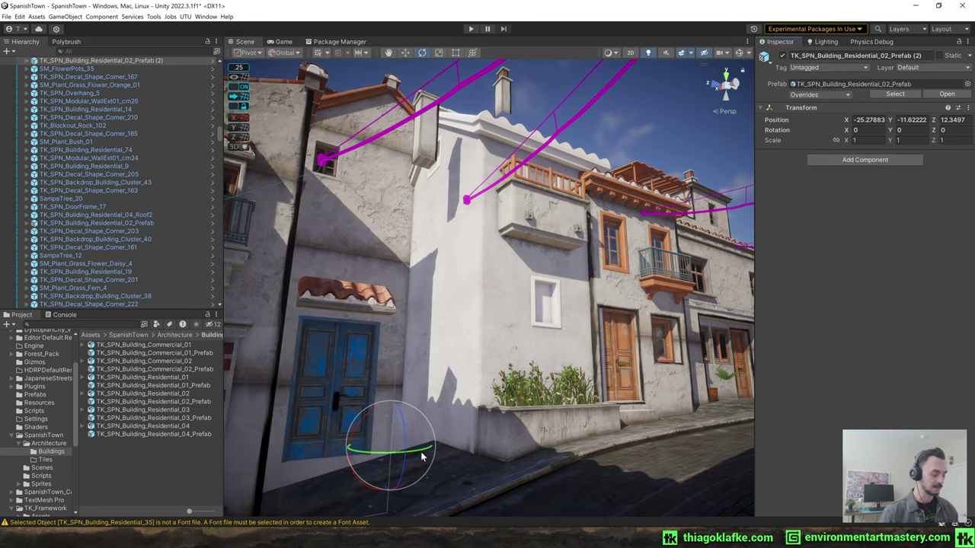
pyautogui.keyDown('ctrl'); pyautogui.moveTo(422, 451); pyautogui.dragTo(521, 295); pyautogui.keyUp('ctrl')
pyautogui.moveTo(521, 293); pyautogui.dragTo(548, 302, button='right')
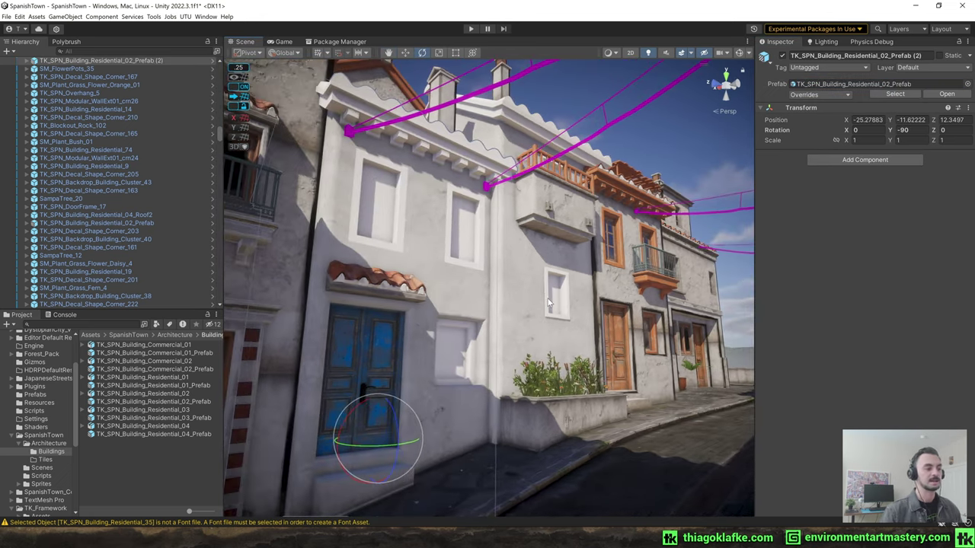
pyautogui.keyDown('alt'); pyautogui.moveTo(548, 303); pyautogui.dragTo(598, 303); pyautogui.keyUp('alt')
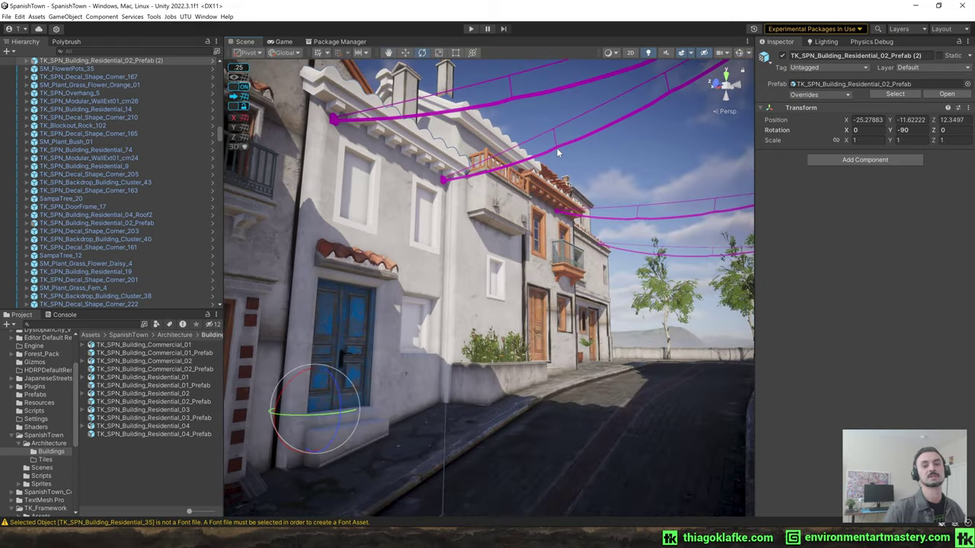
pyautogui.click(637, 135)
pyautogui.moveTo(636, 134); pyautogui.dragTo(601, 166, button='right')
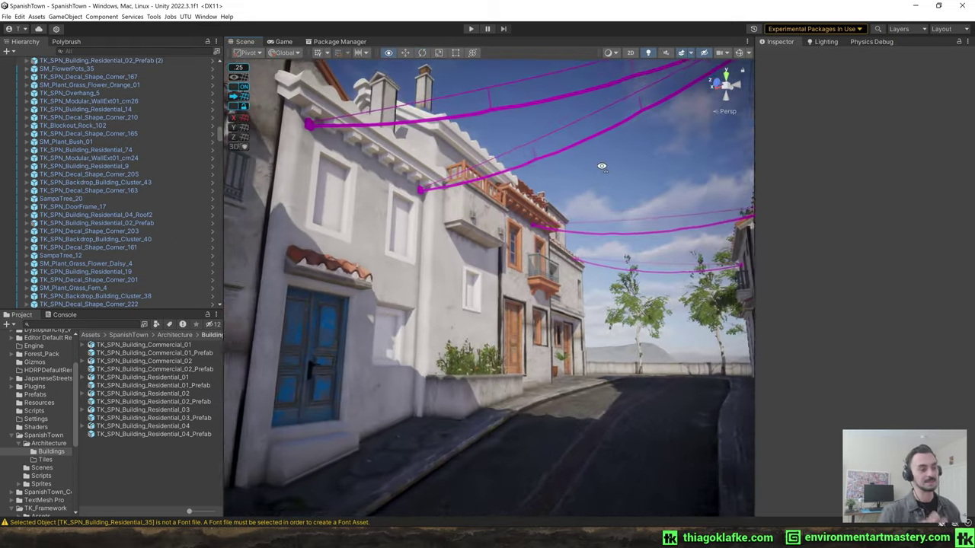
# - Look along the Spanish town street, switch to Maya and select the TK_SPN_Archway_01 group
pyautogui.keyDown('alt'); pyautogui.moveTo(601, 166); pyautogui.dragTo(251, 212); pyautogui.keyUp('alt')
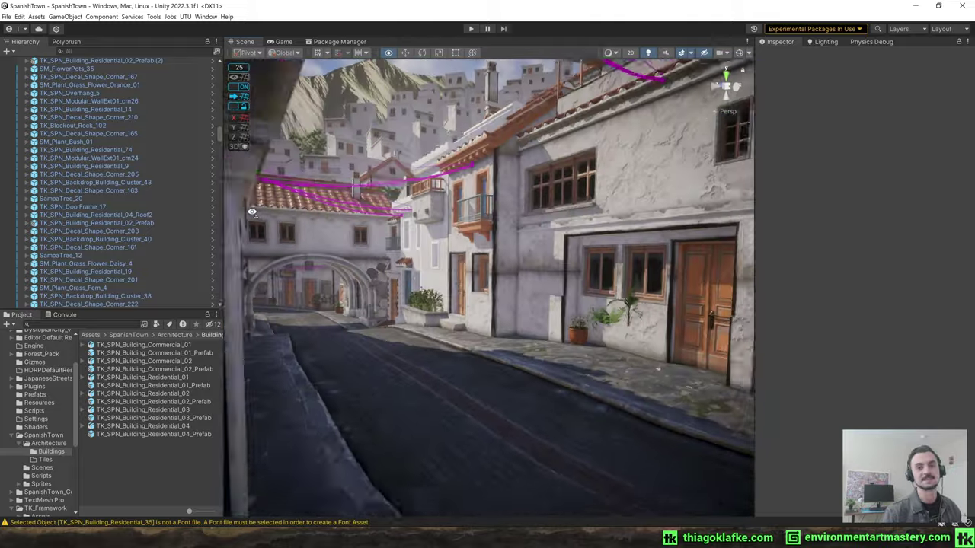
pyautogui.moveTo(251, 212); pyautogui.dragTo(429, 251, button='right')
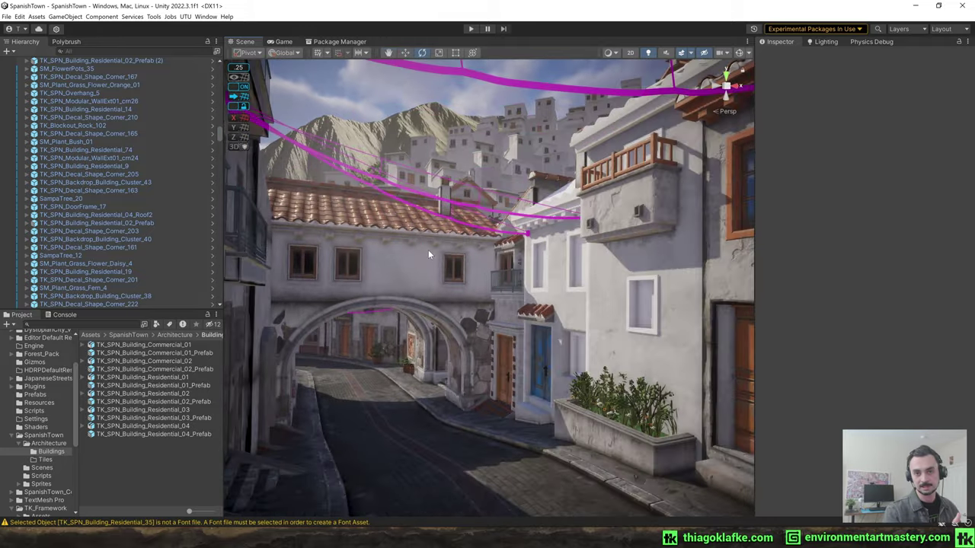
pyautogui.hotkey('alt', 'Tab')
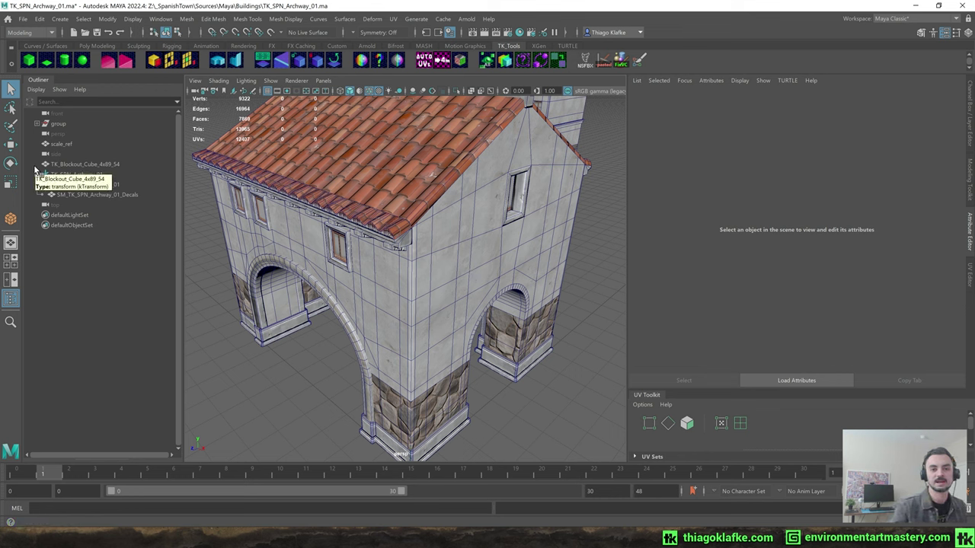
pyautogui.click(72, 175)
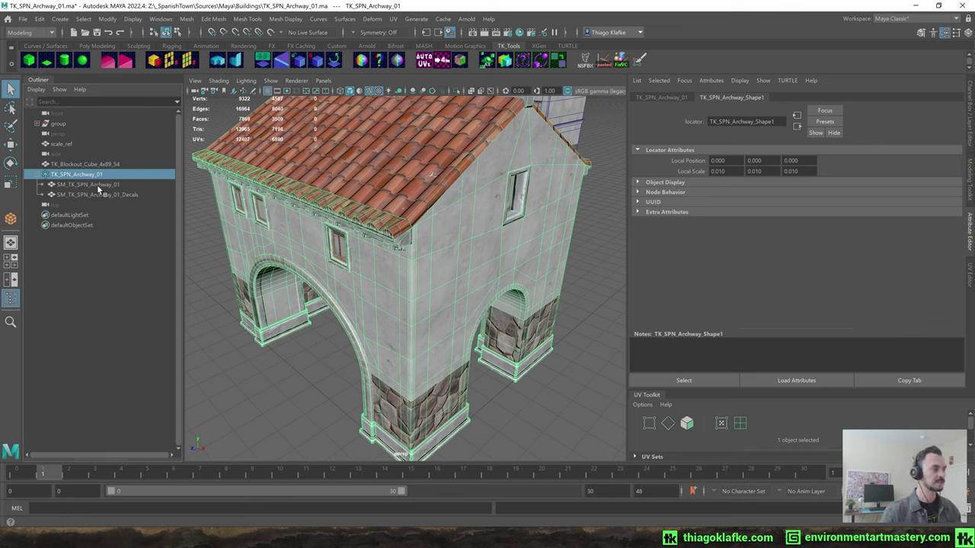
# - Extract the large front arch's trim and inner faces from SM_TK_SPN_Archway_01 into a separate mesh
pyautogui.click(108, 187)
pyautogui.press('F11')
pyautogui.doubleClick(306, 277)
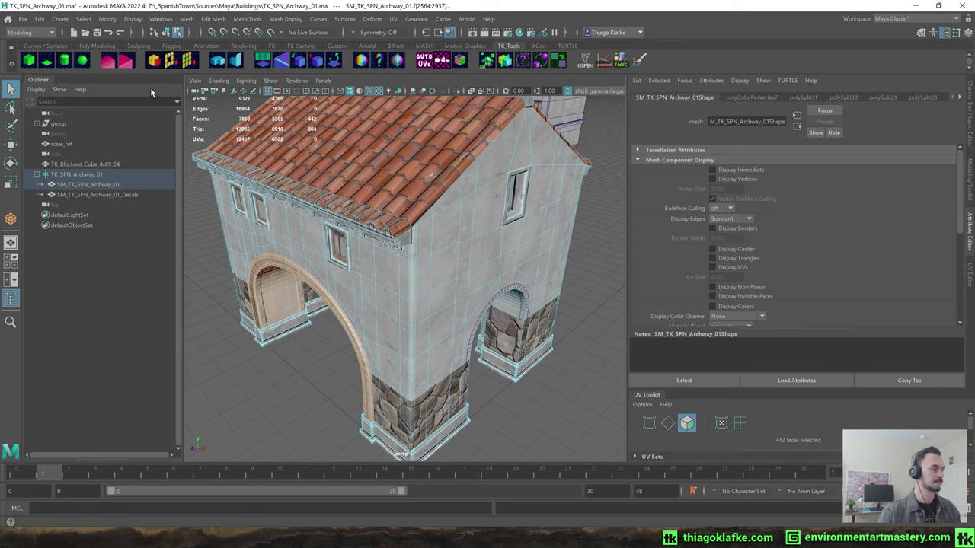
pyautogui.click(170, 60)
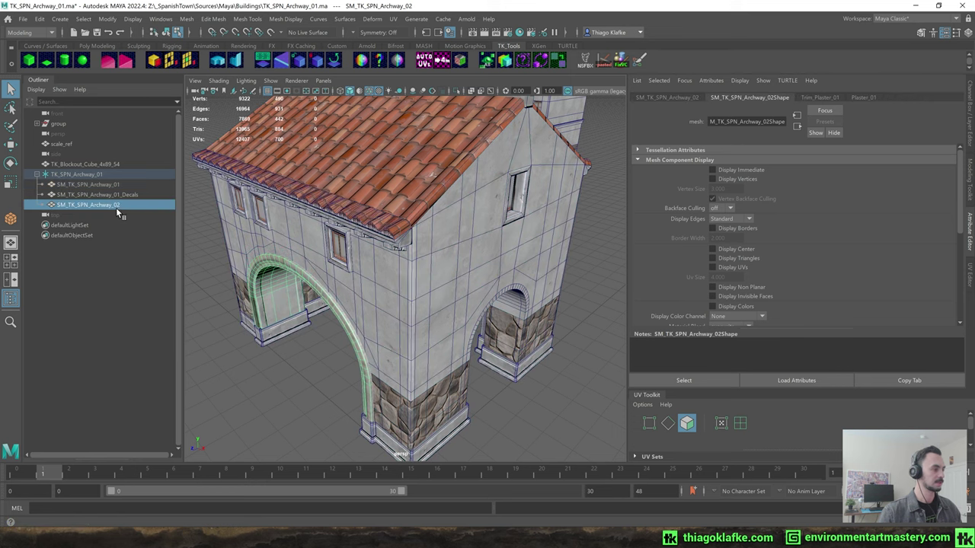
# - Try to extract the stone base trim inside the large arch from SM_TK_SPN_Archway_01 into its own mesh
pyautogui.click(271, 342)
pyautogui.doubleClick(287, 327)
pyautogui.keyDown('shift'); pyautogui.click(313, 308); pyautogui.keyUp('shift')
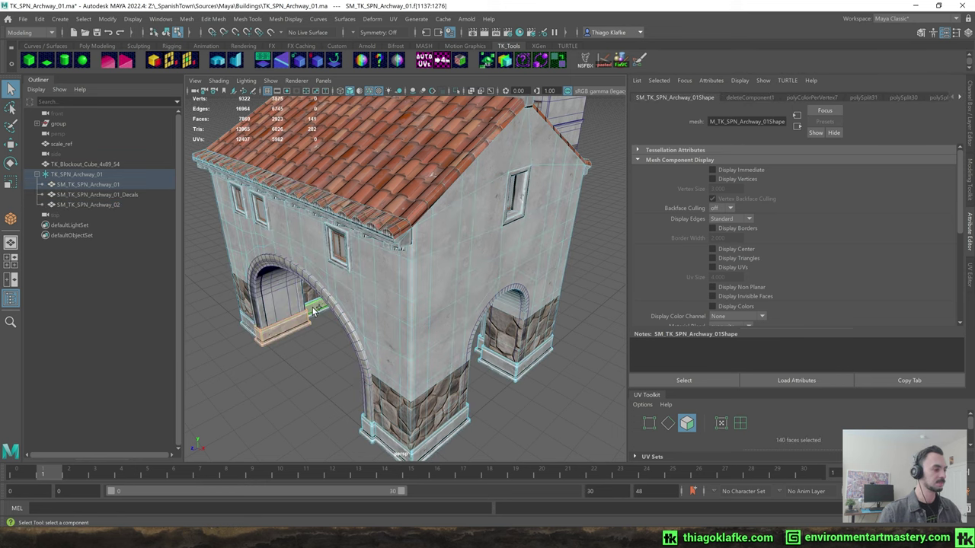
pyautogui.click(170, 61)
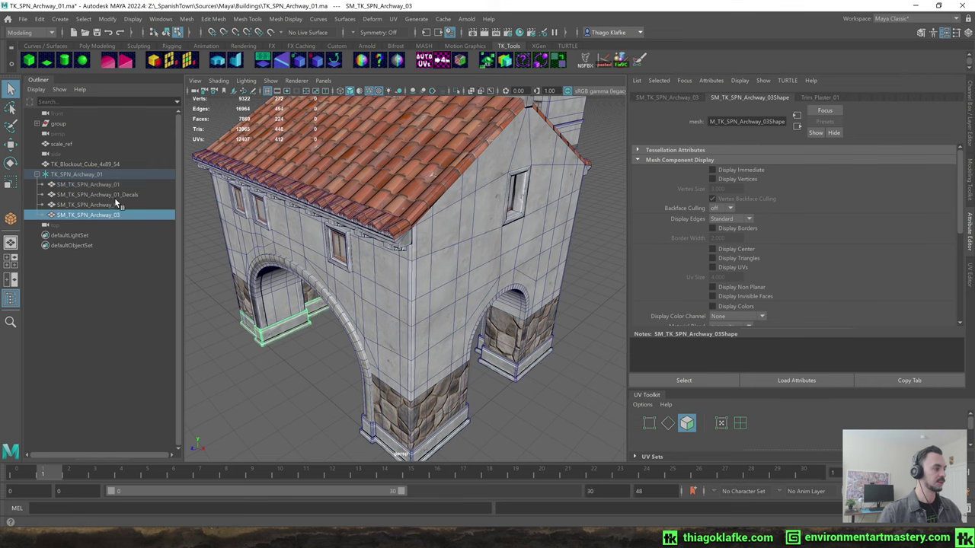
# - Examine which parts of the archway each mesh under TK_SPN_Archway_01 contains by selecting them one by one
pyautogui.click(107, 175)
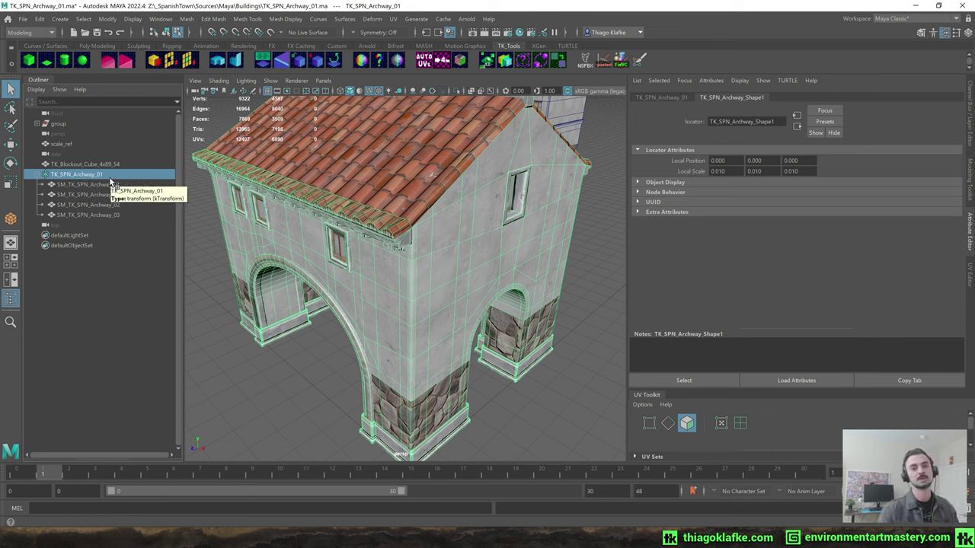
pyautogui.click(134, 185)
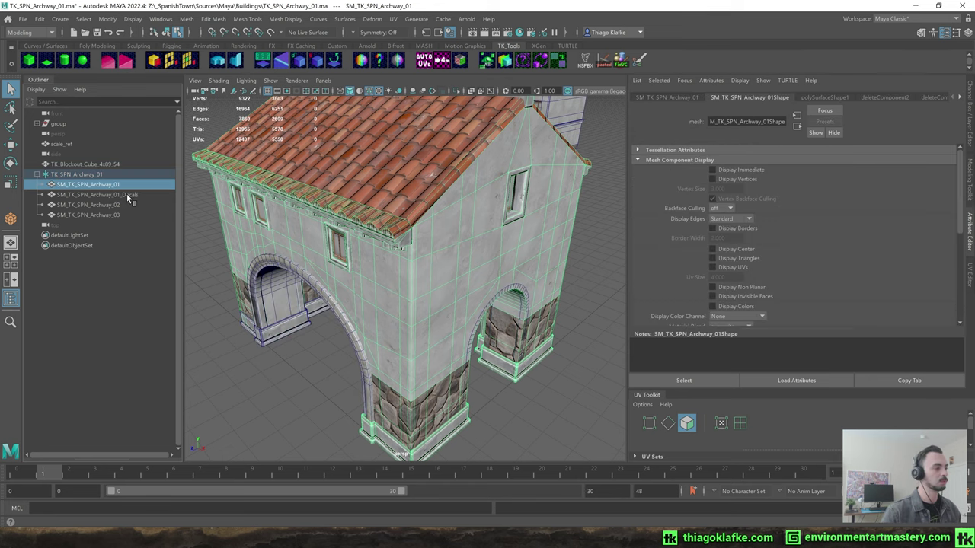
pyautogui.click(127, 194)
pyautogui.click(124, 187)
pyautogui.click(131, 194)
pyautogui.click(125, 204)
pyautogui.click(127, 215)
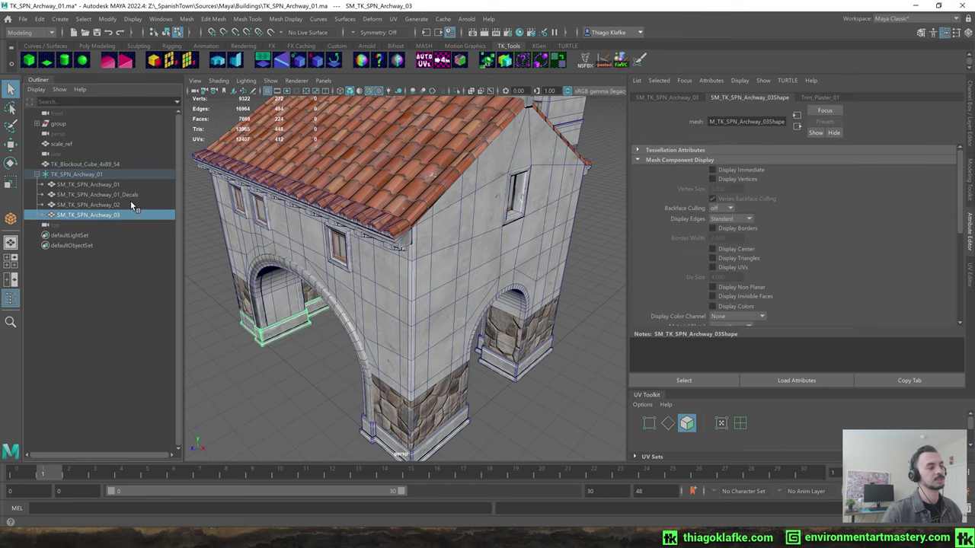
pyautogui.click(127, 205)
pyautogui.click(127, 185)
# - Undo the selection changes and the extraction of the base trim, and leave component selection
pyautogui.hotkey('ctrl', 'z')
pyautogui.hotkey('ctrl', 'z')
pyautogui.hotkey('ctrl', 'z')
pyautogui.hotkey('ctrl', 'z')
pyautogui.hotkey('ctrl', 'z')
pyautogui.hotkey('ctrl', 'z')
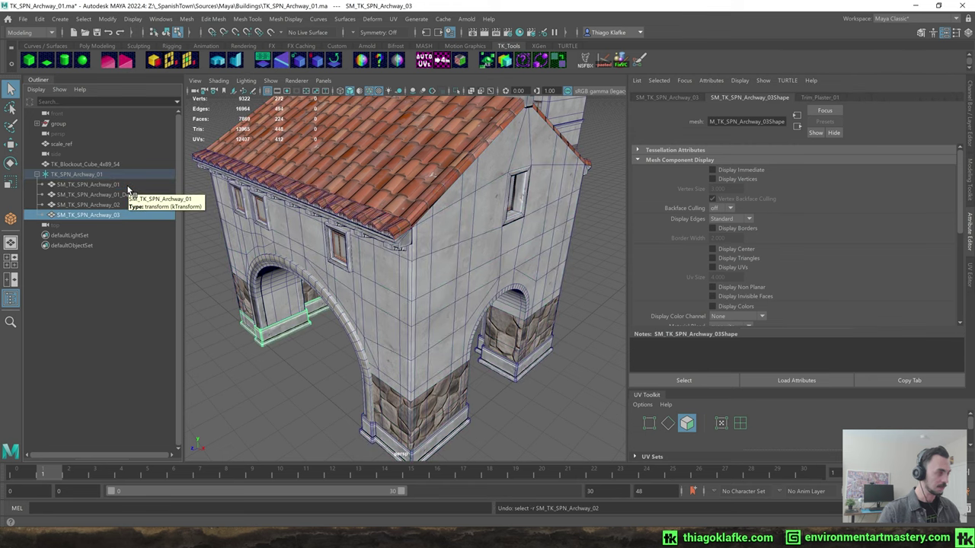
pyautogui.hotkey('ctrl', 'z')
pyautogui.hotkey('ctrl', 'z')
pyautogui.hotkey('ctrl', 'z')
pyautogui.hotkey('ctrl', 'z')
pyautogui.hotkey('ctrl', 'z')
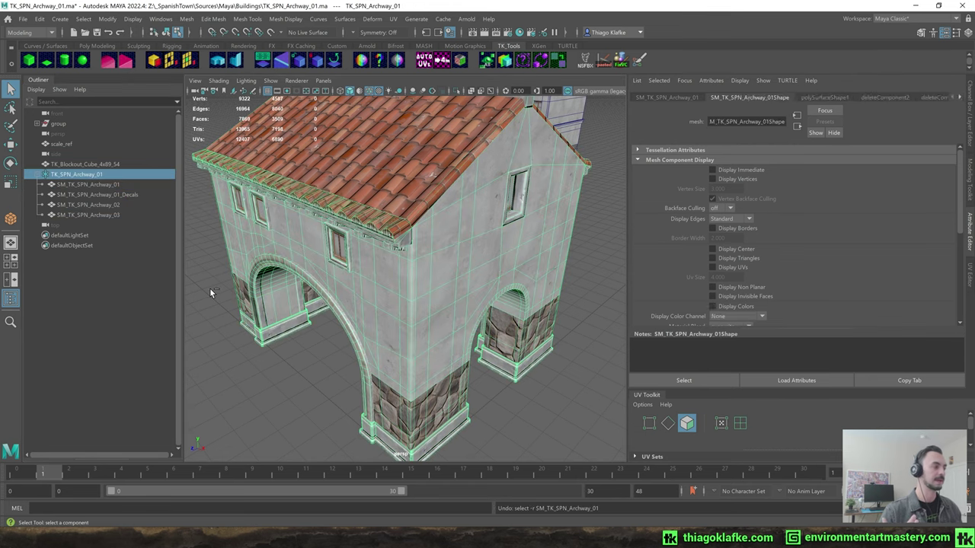
pyautogui.hotkey('ctrl', 'z')
pyautogui.hotkey('ctrl', 'z')
pyautogui.hotkey('ctrl', 'z')
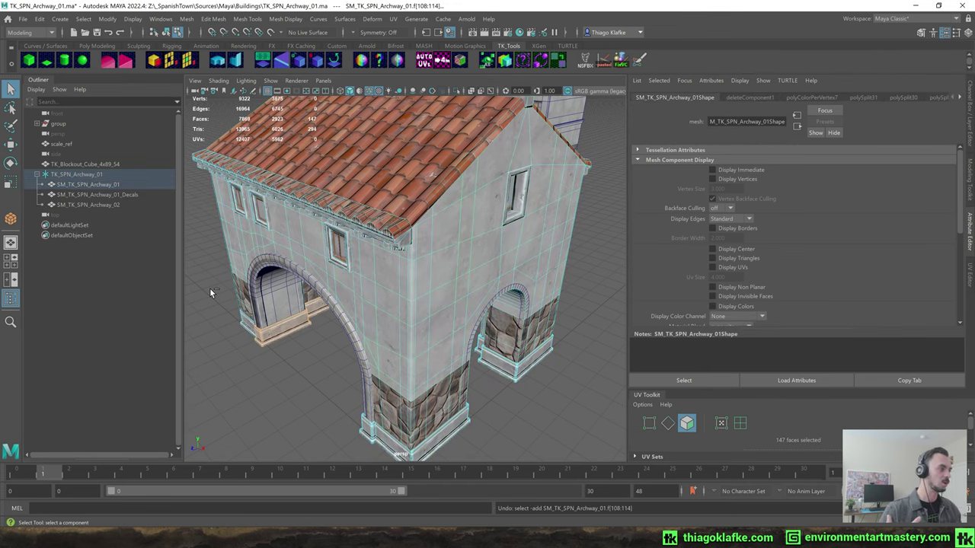
pyautogui.press('F8')
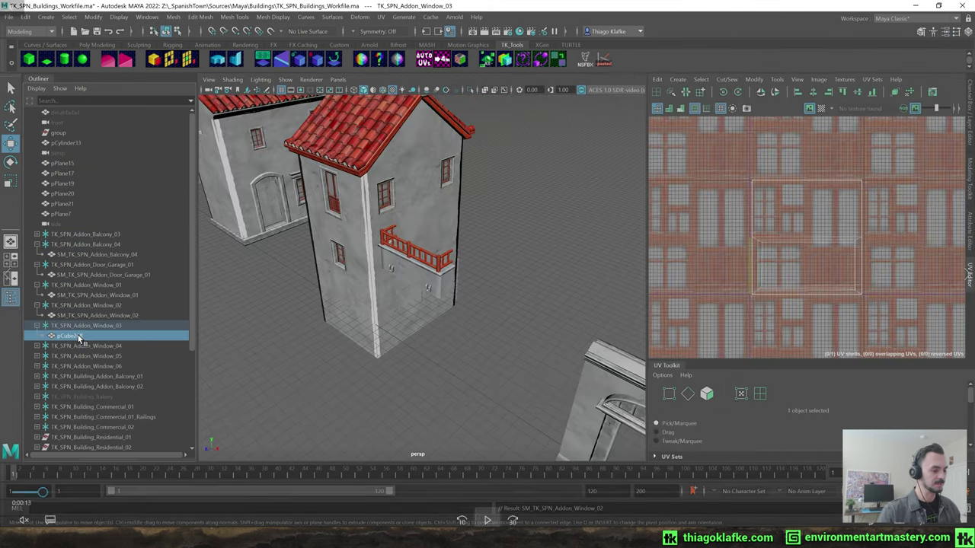
# - Rename the mesh under TK_SPN_Addon_Window_03 as SM_TK_SPN_Addon_Window_03
pyautogui.doubleClick(78, 336)
pyautogui.write('SM_TK_SPN_Addon_Window_03')
pyautogui.press('Return')
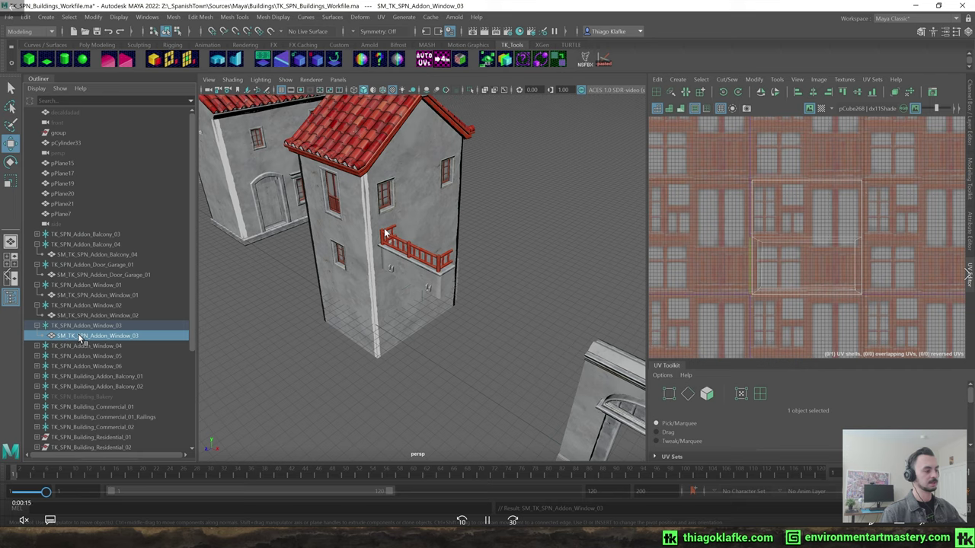
# - Rename the mesh under TK_SPN_Addon_Window_04 as SM_TK_SPN_Addon_Window_04, reusing the parent's name
pyautogui.click(37, 347)
pyautogui.doubleClick(80, 348)
pyautogui.hotkey('ctrl', 'c')
pyautogui.doubleClick(73, 357)
pyautogui.write('SM_')
pyautogui.hotkey('ctrl', 'v')
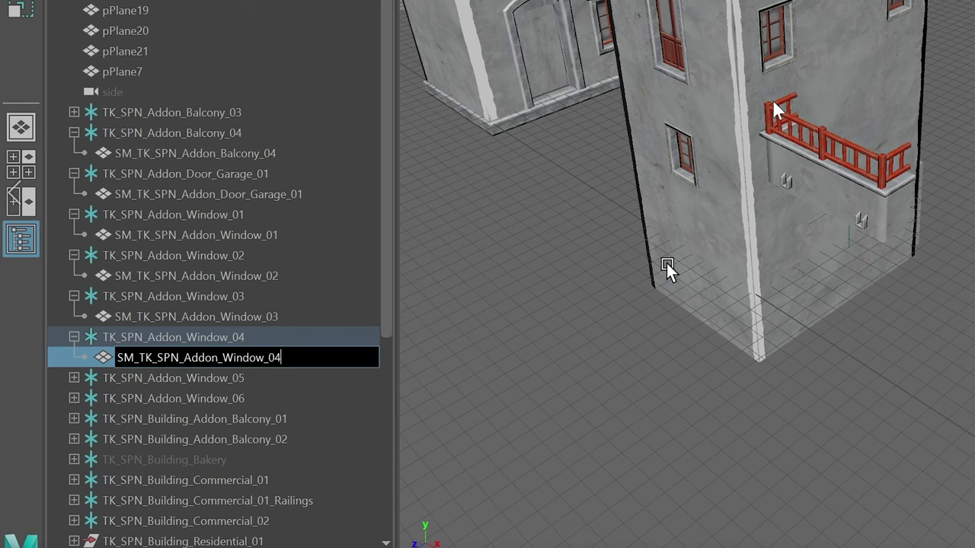
pyautogui.press('Return')
# - Rename pPlane6 under TK_SPN_Addon_Window_05 as SM_TK_SPN_Addon_Window_05
pyautogui.scroll(-5, 273, 302)
pyautogui.click(74, 91)
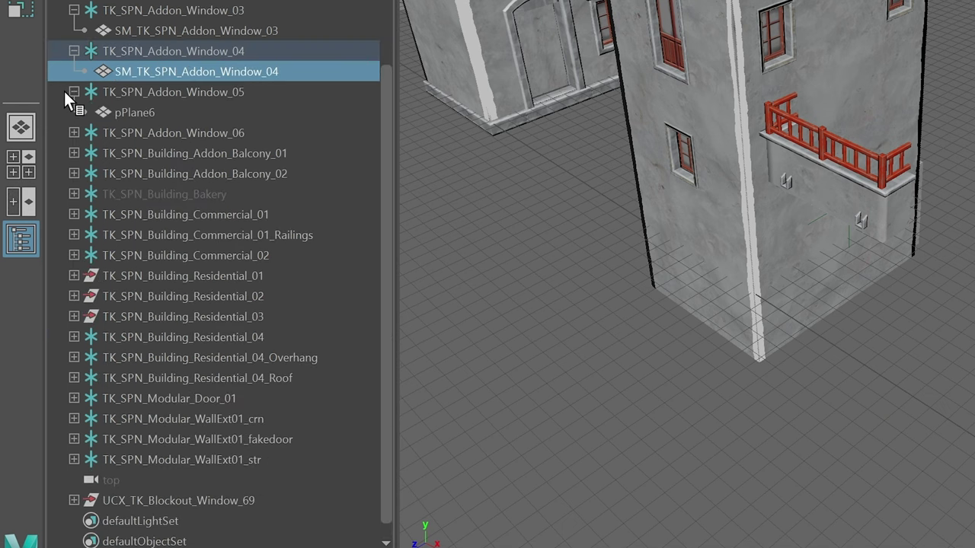
pyautogui.click(165, 91)
pyautogui.click(158, 110)
pyautogui.doubleClick(157, 112)
pyautogui.write('SM_')
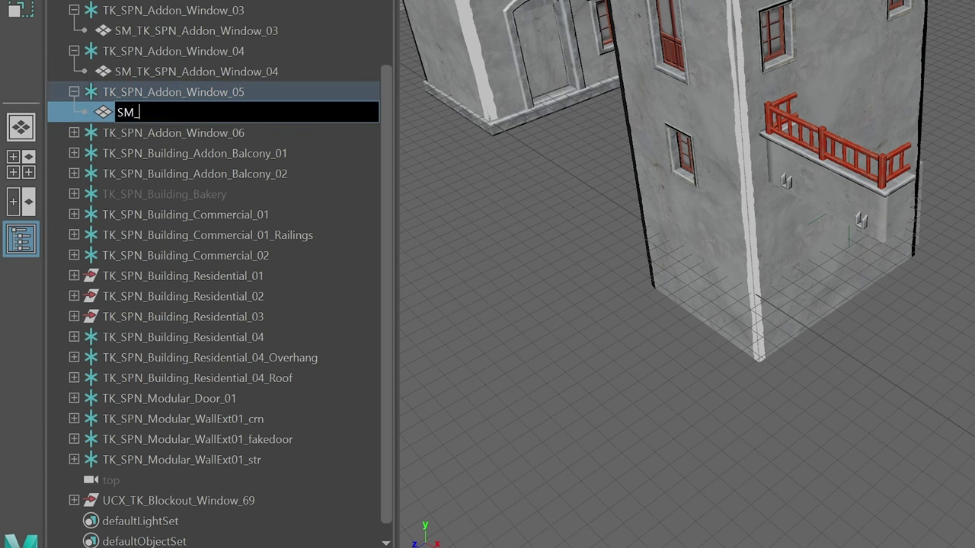
pyautogui.hotkey('ctrl', 'v')
pyautogui.press('Return')
# - Combine pCube360 and pCube361 under TK_SPN_Addon_Window_06 into a single mesh
pyautogui.doubleClick(138, 134)
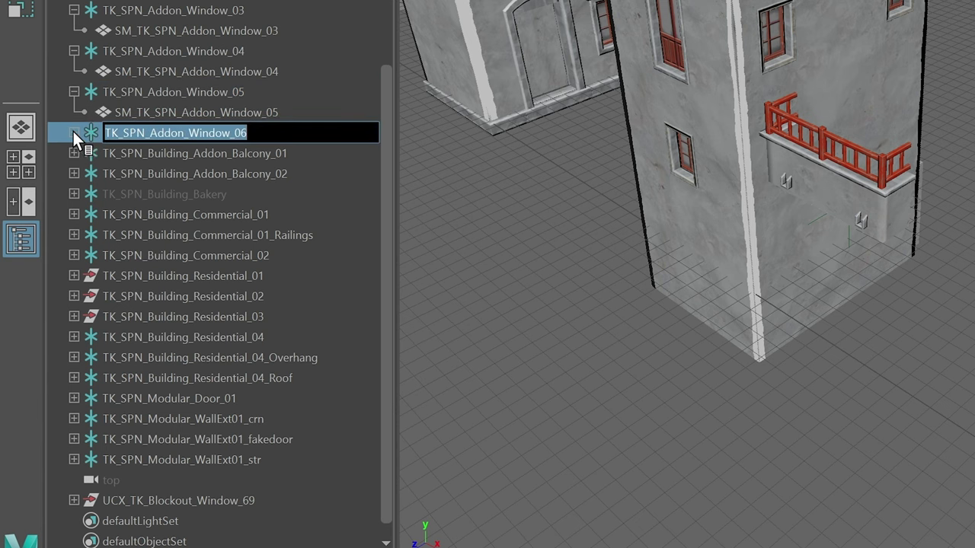
pyautogui.click(74, 133)
pyautogui.click(138, 153)
pyautogui.press('f')
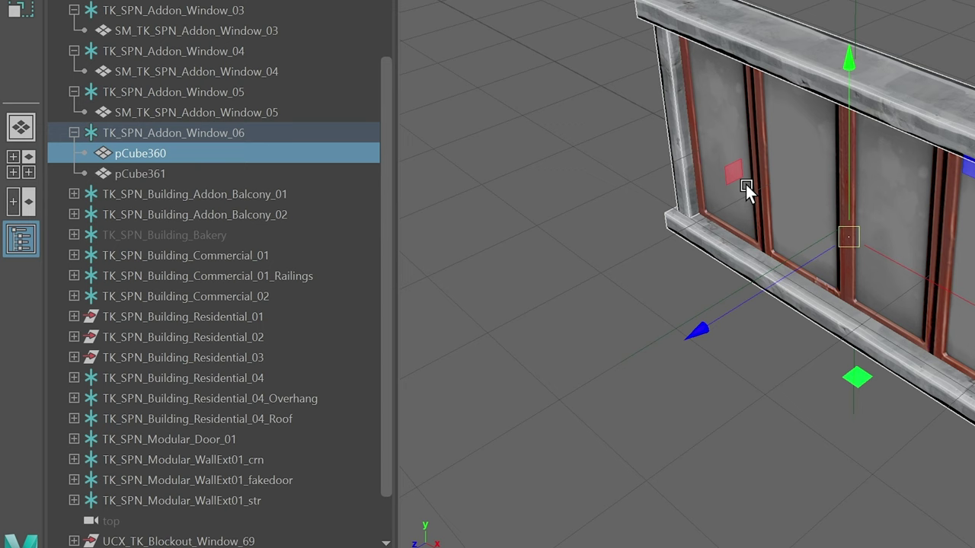
pyautogui.keyDown('shift'); pyautogui.click(142, 173); pyautogui.keyUp('shift')
pyautogui.click(173, 17)
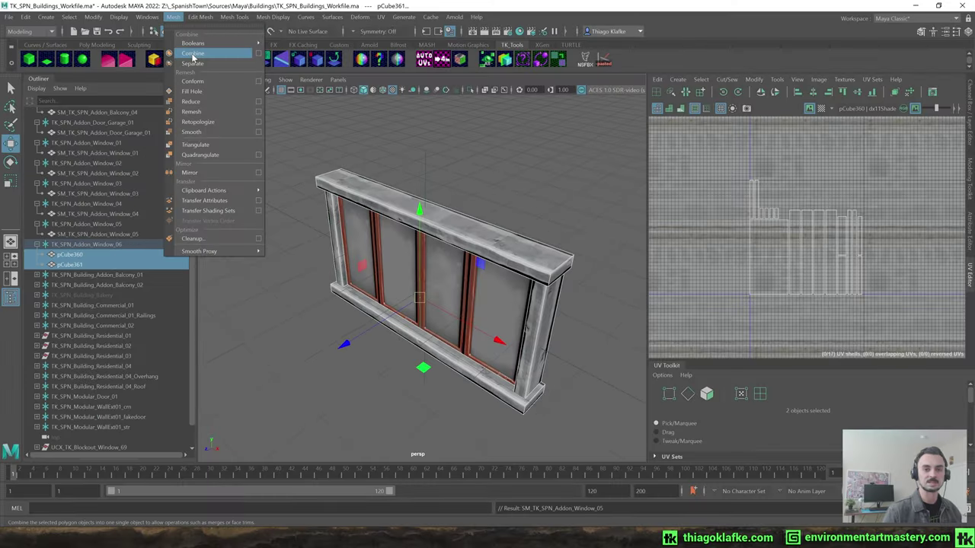
pyautogui.click(193, 55)
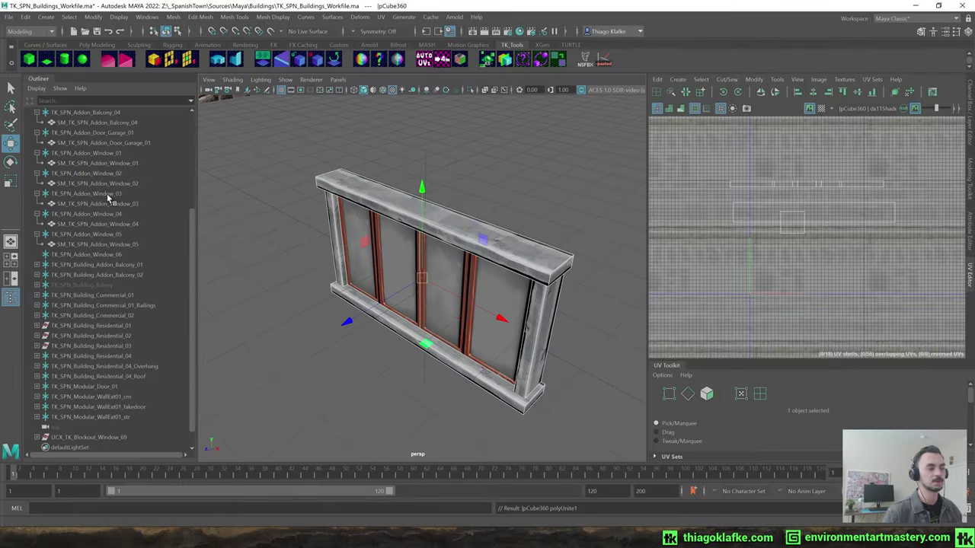
# - Parent the combined window mesh back under TK_SPN_Addon_Window_06, rename it SM_TK_SPN_Addon_Window_06, and save the scene
pyautogui.scroll(5, 102, 323)
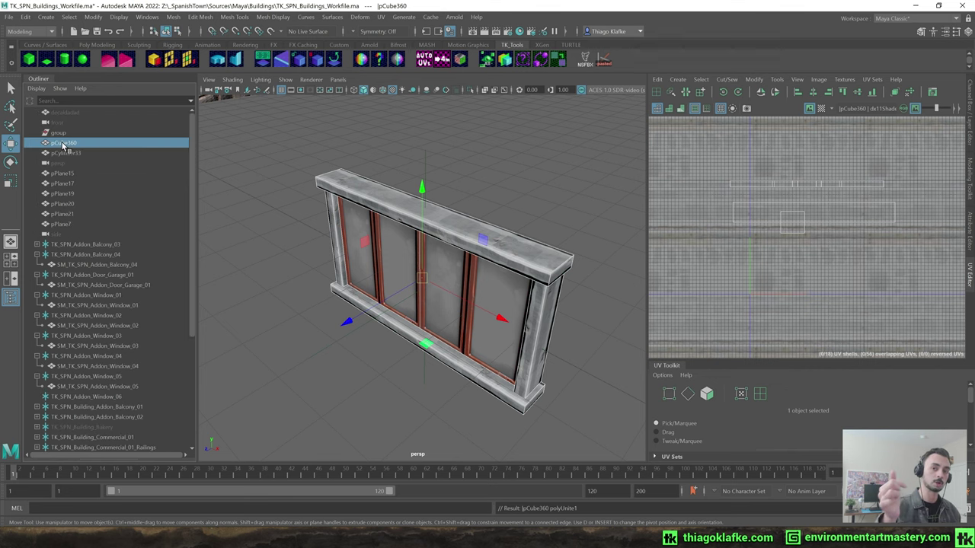
pyautogui.moveTo(122, 403); pyautogui.dragTo(115, 397, button='middle')
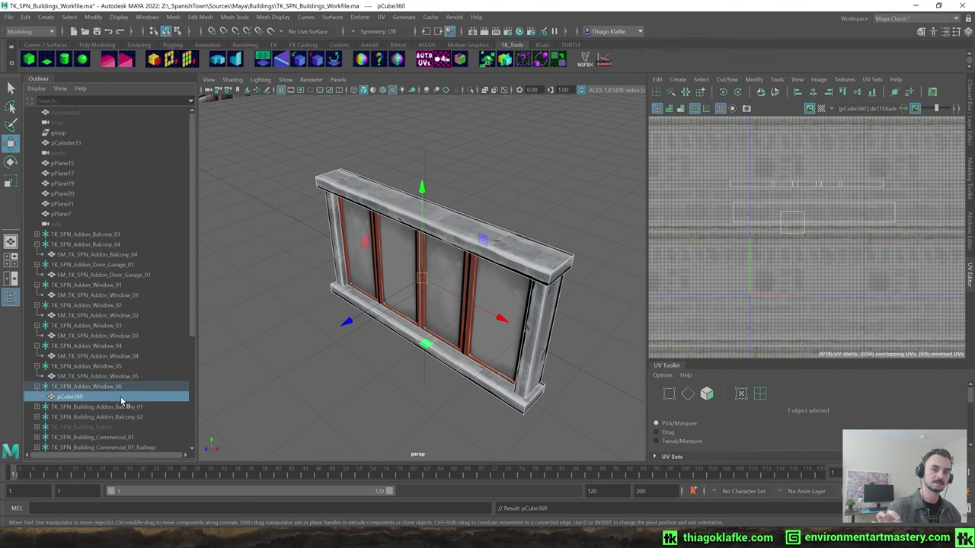
pyautogui.doubleClick(73, 396)
pyautogui.write('SM_TK_SPN_Addon_Window_06')
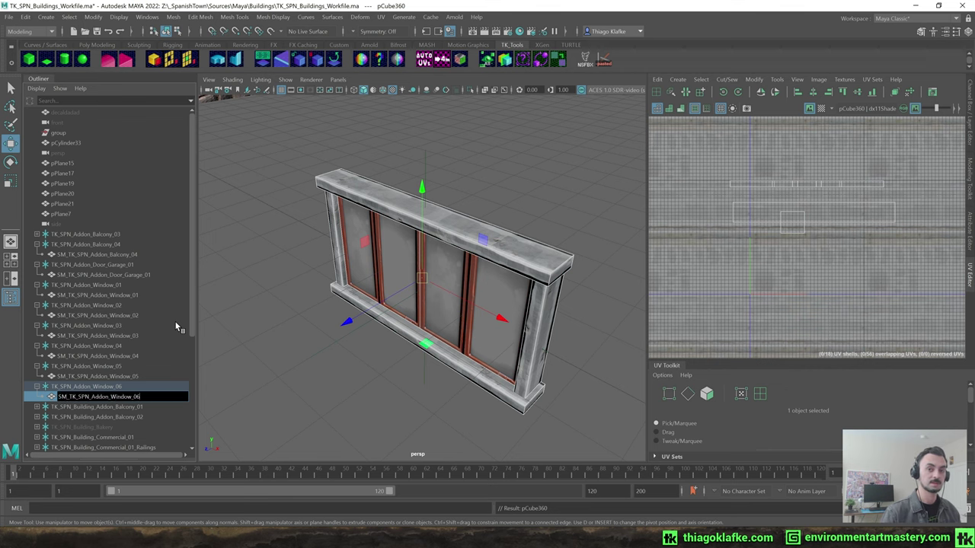
pyautogui.press('Return')
pyautogui.hotkey('ctrl', 's')
# - Check the two meshes under TK_SPN_Building_Addon_Balcony_01 and rename pCube206dsadas as SM_TK_SPN_Building_Addon_Balcony_01
pyautogui.scroll(-5, 73, 355)
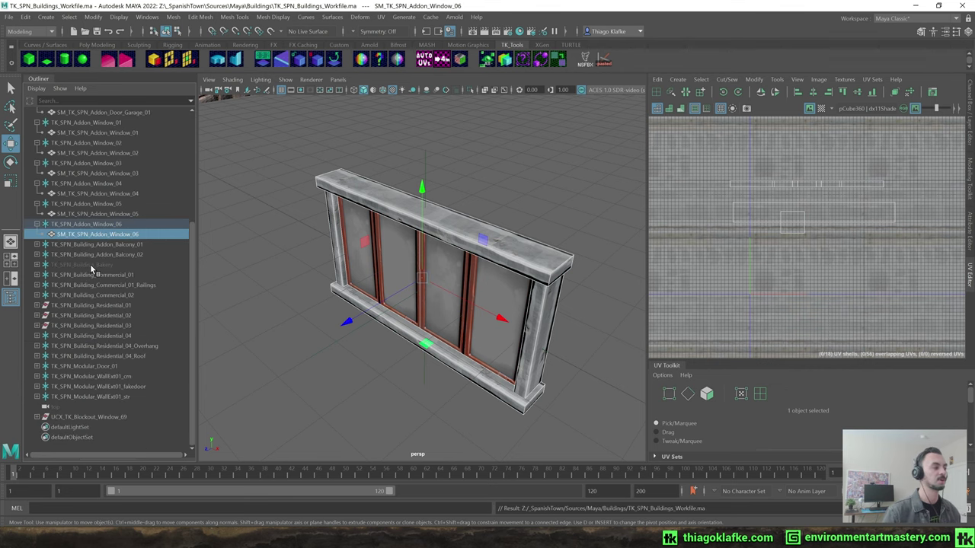
pyautogui.click(37, 244)
pyautogui.click(88, 244)
pyautogui.press('f')
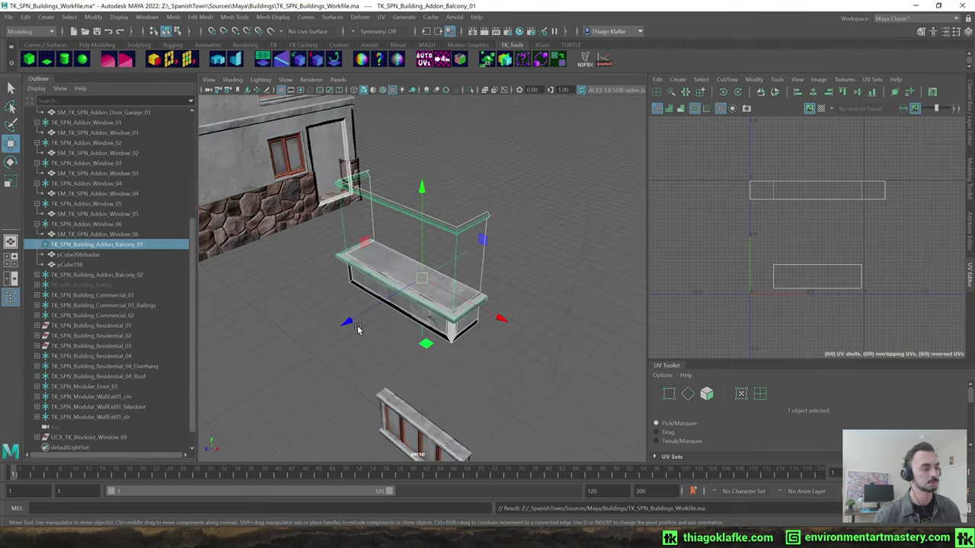
pyautogui.moveTo(83, 255); pyautogui.dragTo(83, 265)
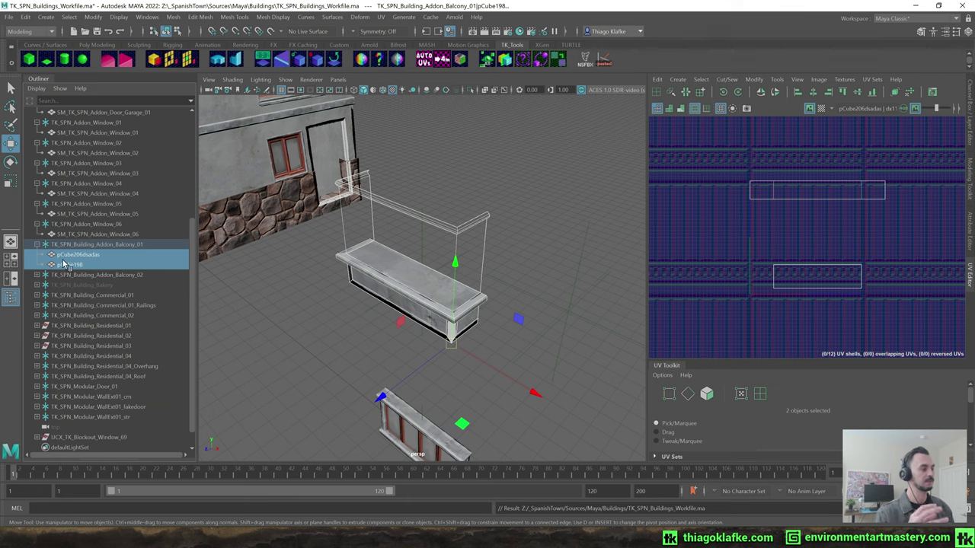
pyautogui.click(407, 320)
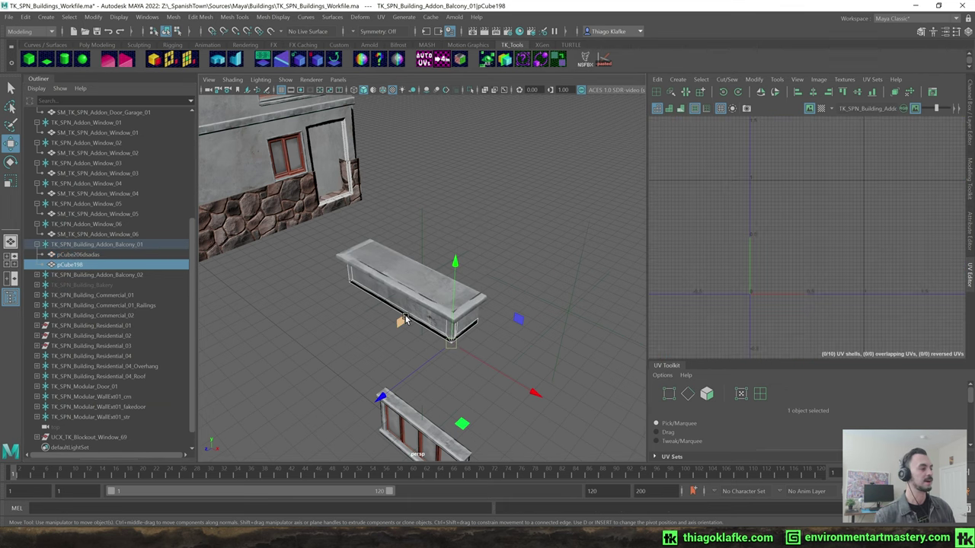
pyautogui.click(83, 255)
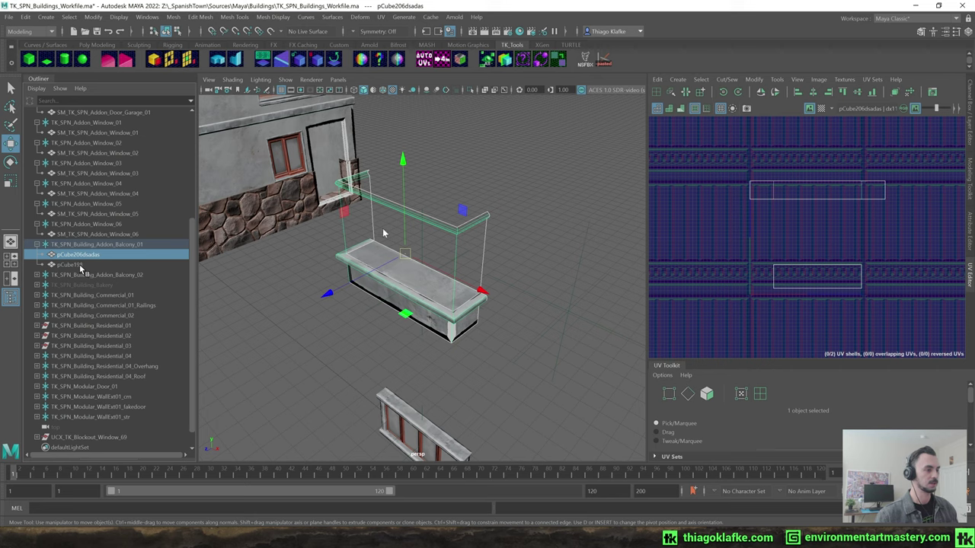
pyautogui.doubleClick(80, 255)
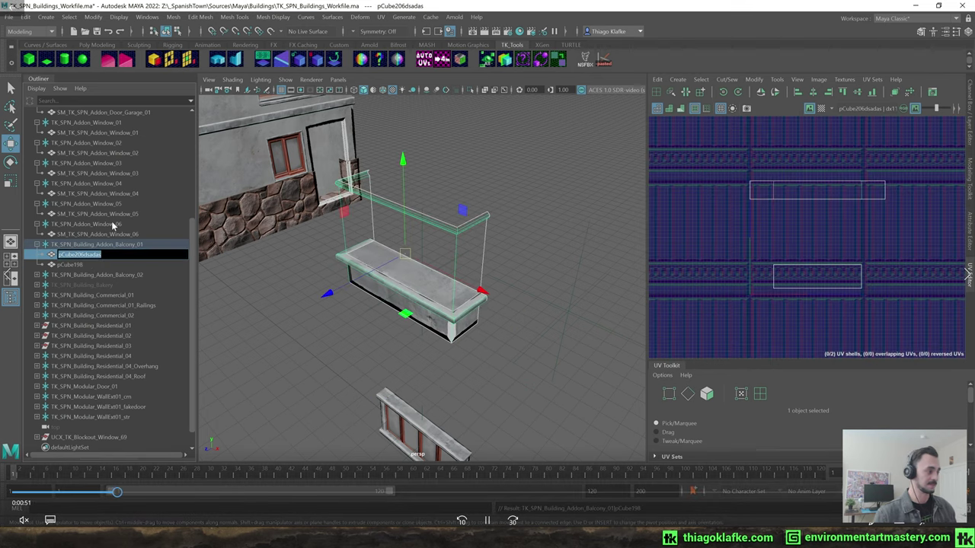
pyautogui.write('SM_')
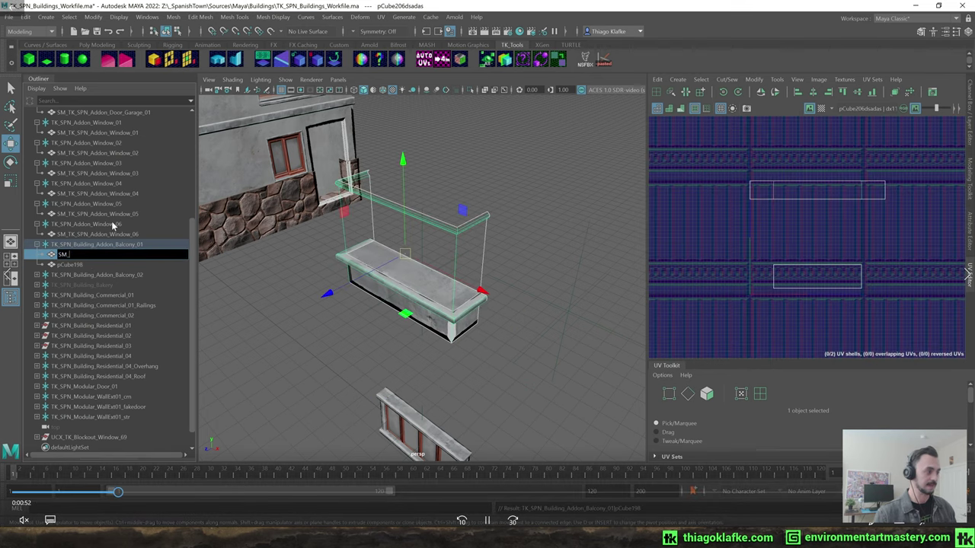
pyautogui.write('TK_SPN_Building_Addon_Balcony_01')
# - Rename the balcony's decal mesh pCube198 as SM_TK_SPN_Building_Addon_Balcony_01_Decals and save the scene
pyautogui.press('Tab')
pyautogui.write('SM_')
pyautogui.write('TK_SPN_Building_Addon_Balcony_01')
pyautogui.write('_decal')
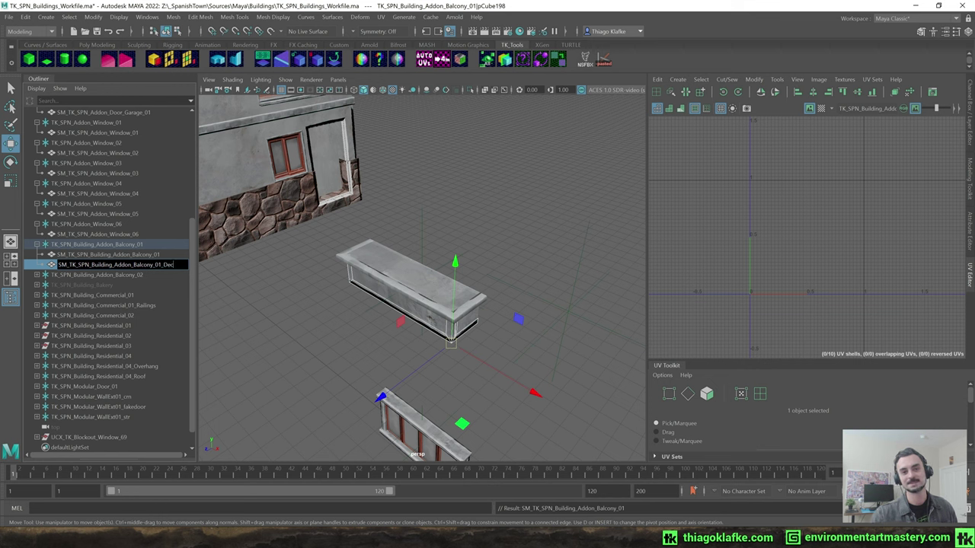
pyautogui.write('s')
pyautogui.press('Return')
pyautogui.hotkey('ctrl', 's')
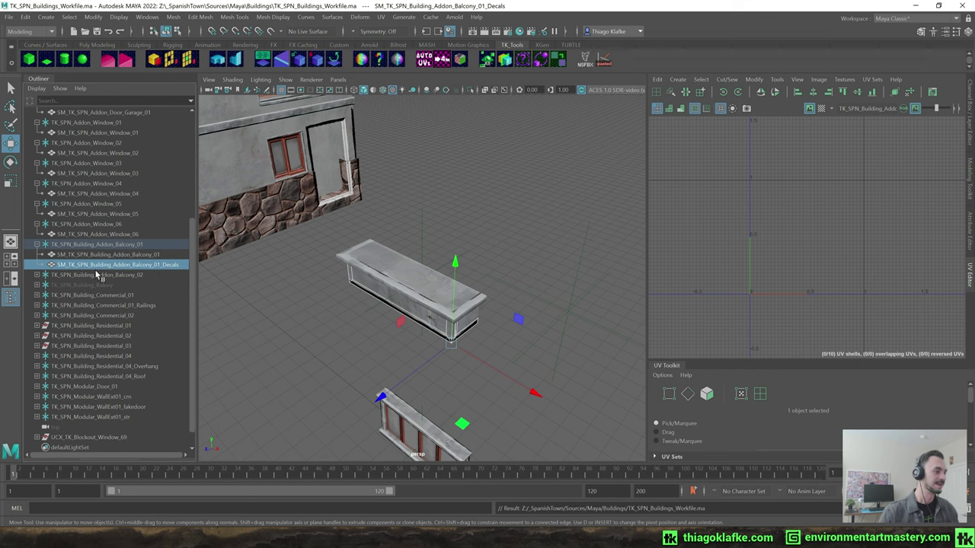
# - Rename the decal mesh pCube198 under TK_SPN_Building_Addon_Balcony_02 as SM_TK_SPN_Building_Addon_Balcony_02_Decals
pyautogui.click(36, 275)
pyautogui.click(74, 276)
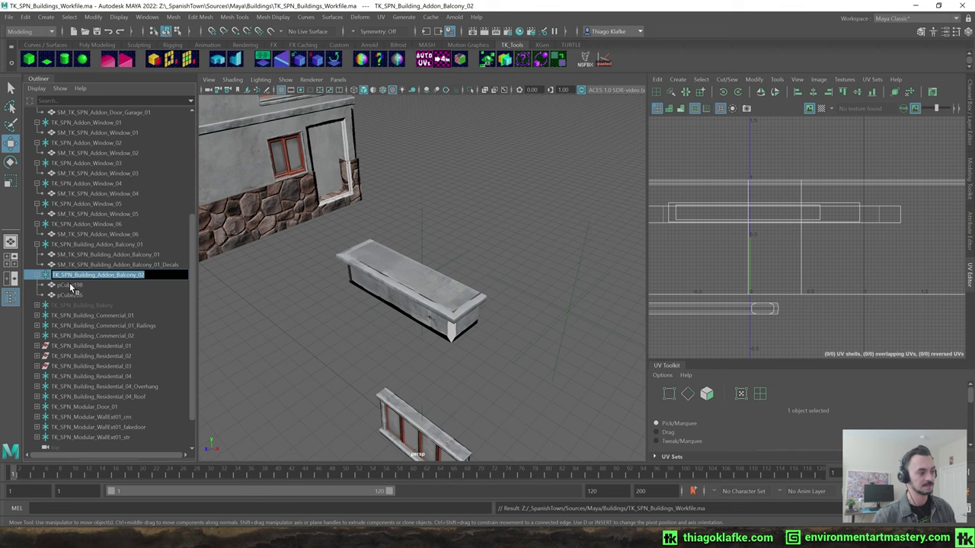
pyautogui.click(71, 285)
pyautogui.press('f')
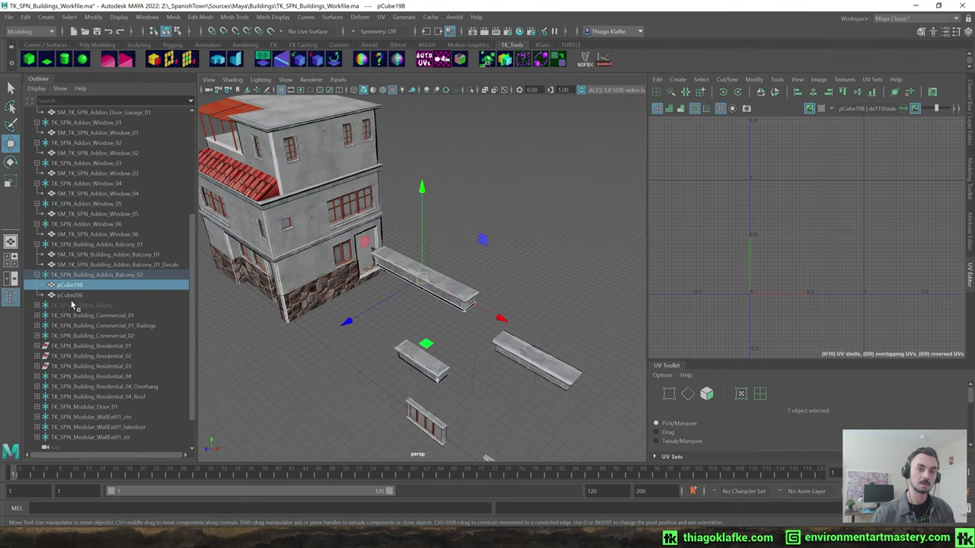
pyautogui.click(71, 295)
pyautogui.doubleClick(76, 287)
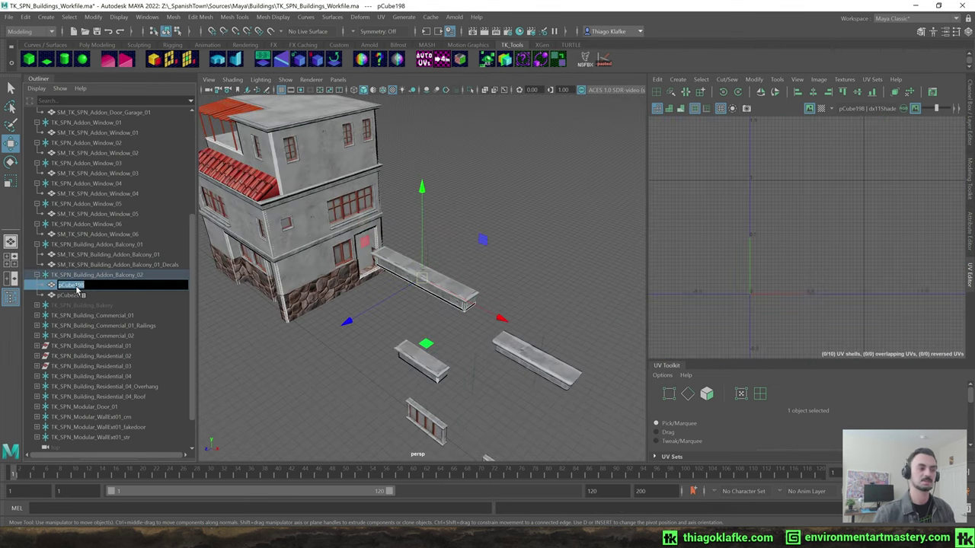
pyautogui.write('SM_')
pyautogui.write('TK_SPN_Building_Addon_Balcony_02')
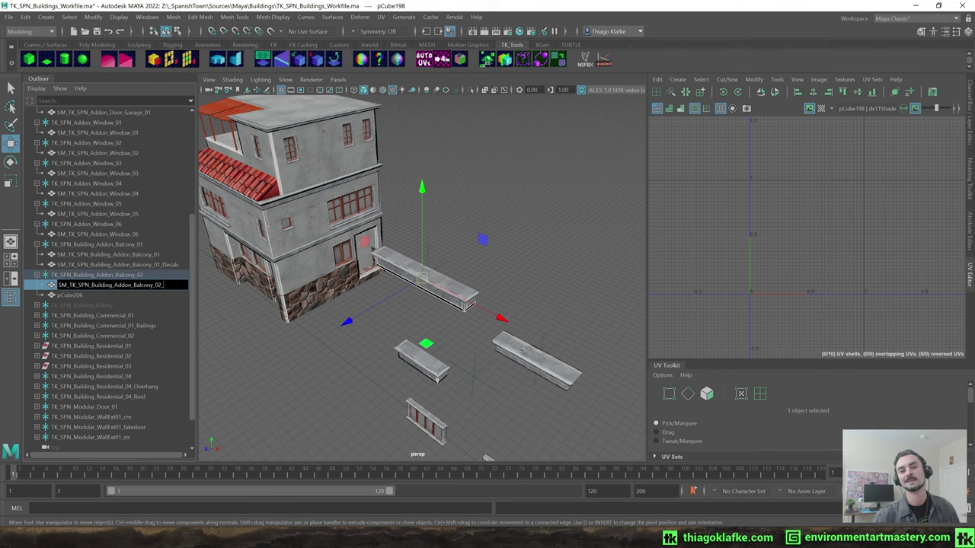
pyautogui.write('_Decals')
pyautogui.press('Tab')
# - Rename the second balcony's main mesh pCube206 as SM_TK_SPN_Building_Addon_Balcony_02
pyautogui.write('SM')
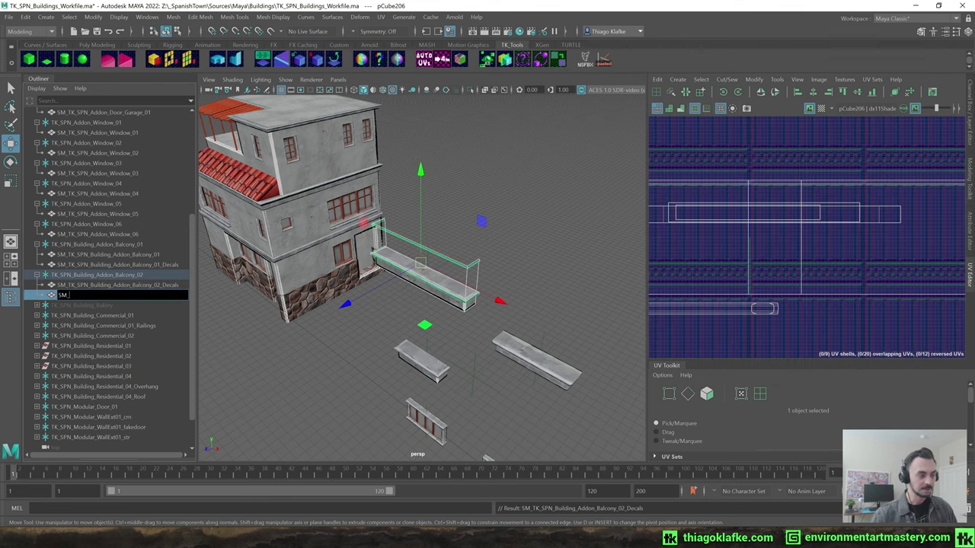
pyautogui.write('_')
pyautogui.write('TK_SPN_Building_Addon_Balcony_02')
pyautogui.press('Return')
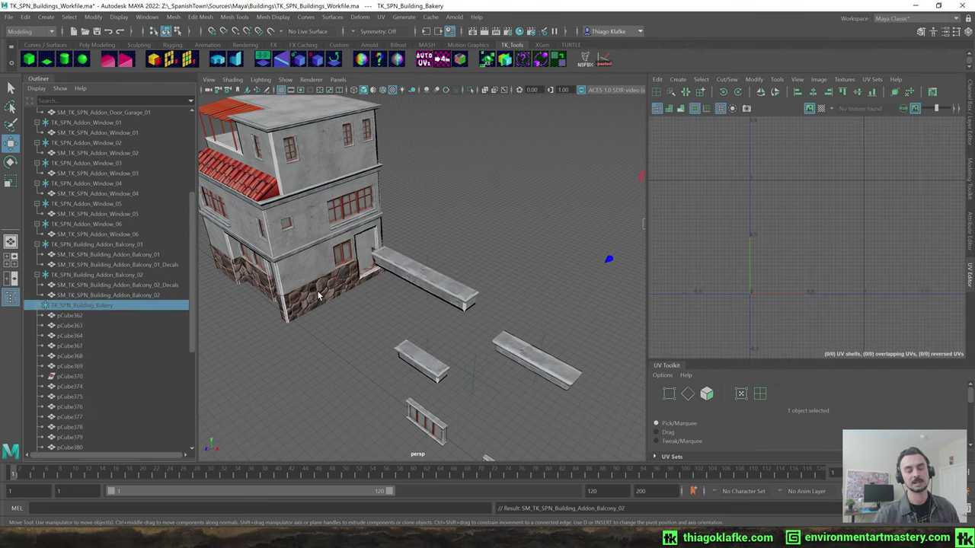
# - Delete the TK_SPN_Building_Bakery locator together with all its child meshes
pyautogui.press('f')
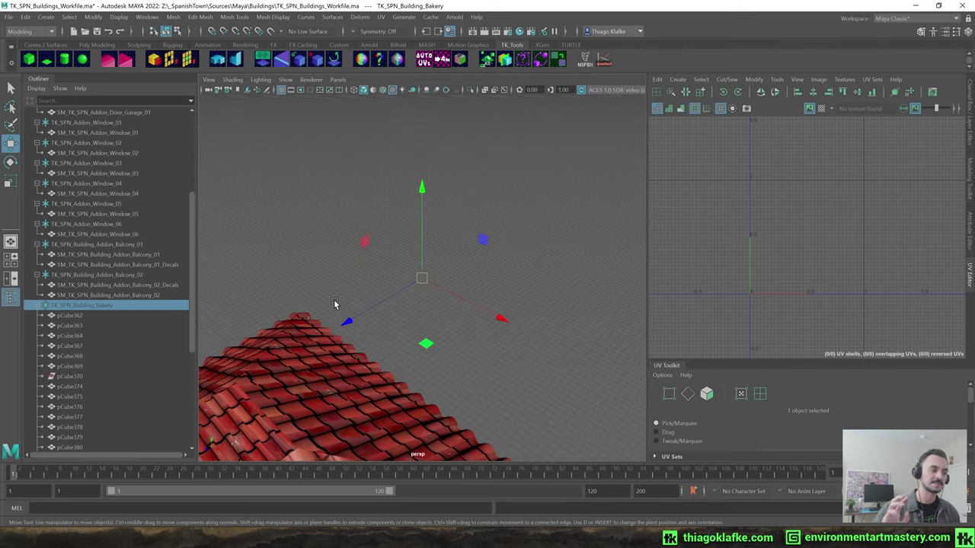
pyautogui.keyDown('alt'); pyautogui.moveTo(335, 305); pyautogui.dragTo(433, 255); pyautogui.keyUp('alt')
pyautogui.press('Delete')
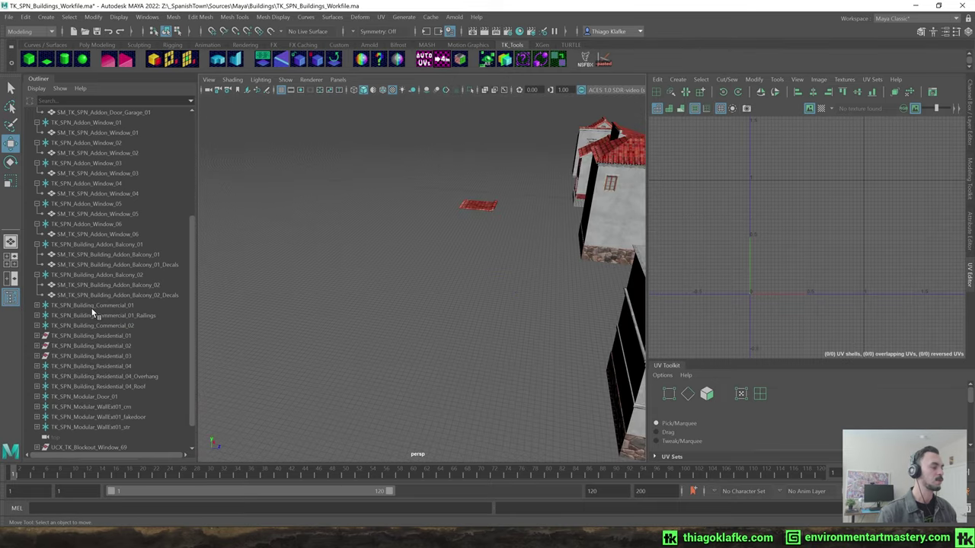
# - Check the building and the mesh names under TK_SPN_Building_Commercial_01
pyautogui.click(91, 306)
pyautogui.press('f')
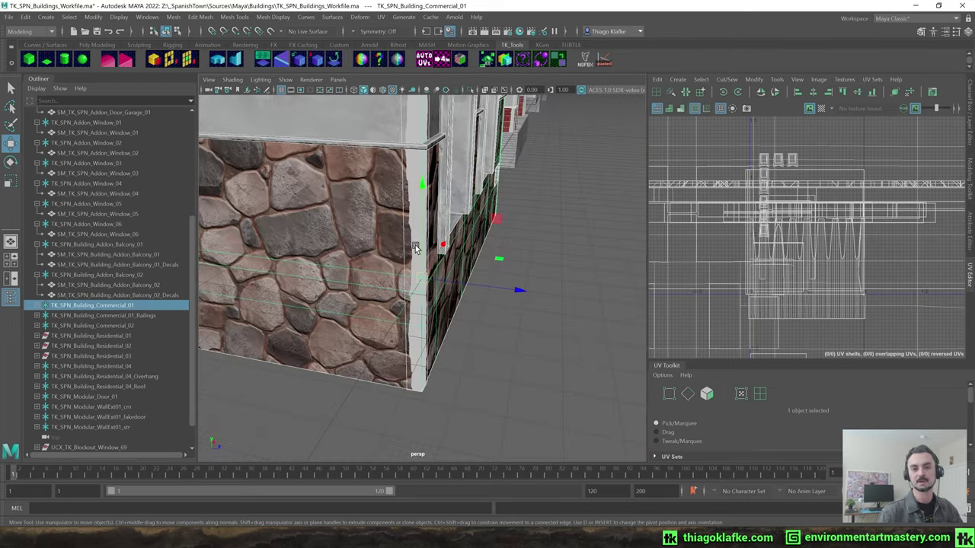
pyautogui.click(37, 305)
# - Rename pCube419 under TK_SPN_Building_Commercial_01_Railings as SM_TK_SPN_Building_Commercial_01_Railings and save the scene
pyautogui.click(36, 336)
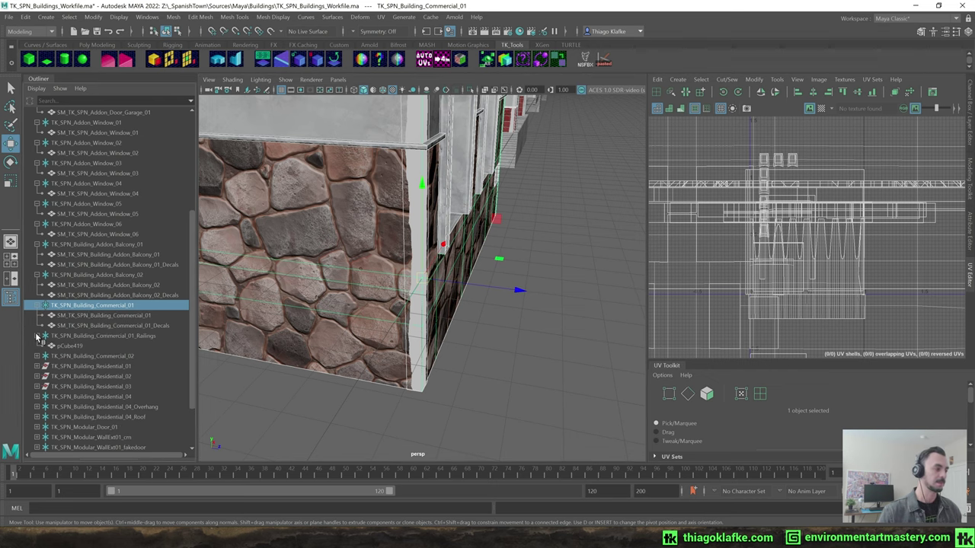
pyautogui.click(99, 336)
pyautogui.press('f')
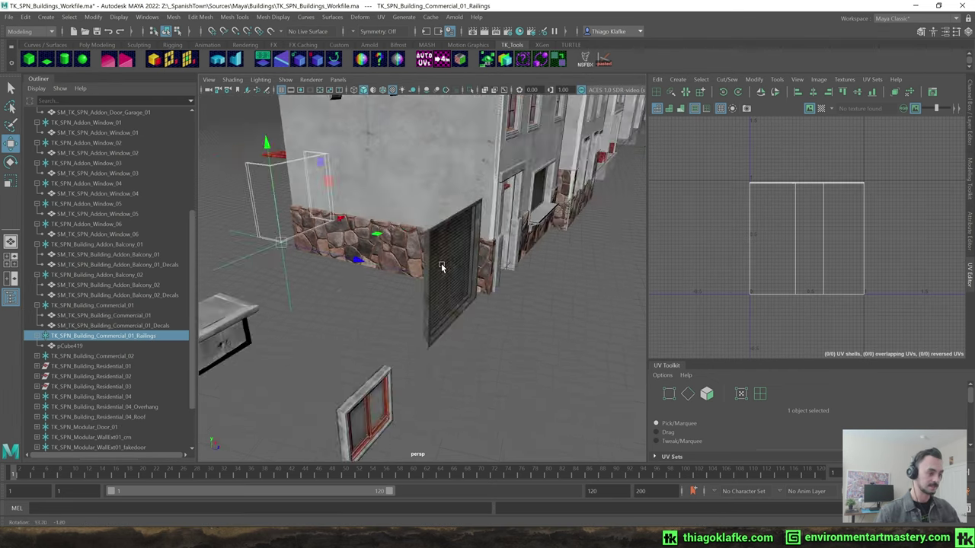
pyautogui.keyDown('alt'); pyautogui.moveTo(297, 233); pyautogui.dragTo(480, 356, button='middle'); pyautogui.keyUp('alt')
pyautogui.scroll(6, 361, 301)
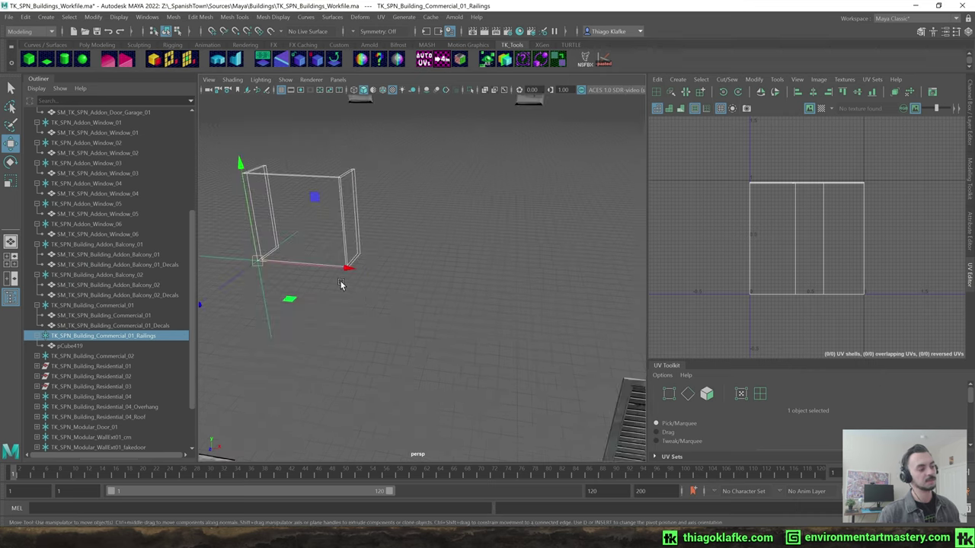
pyautogui.moveTo(344, 293)
pyautogui.keyDown('alt'); pyautogui.mouseDown()
pyautogui.moveTo(341, 281)
pyautogui.moveTo(338, 288)
pyautogui.mouseUp(); pyautogui.keyUp('alt')
pyautogui.doubleClick(72, 346)
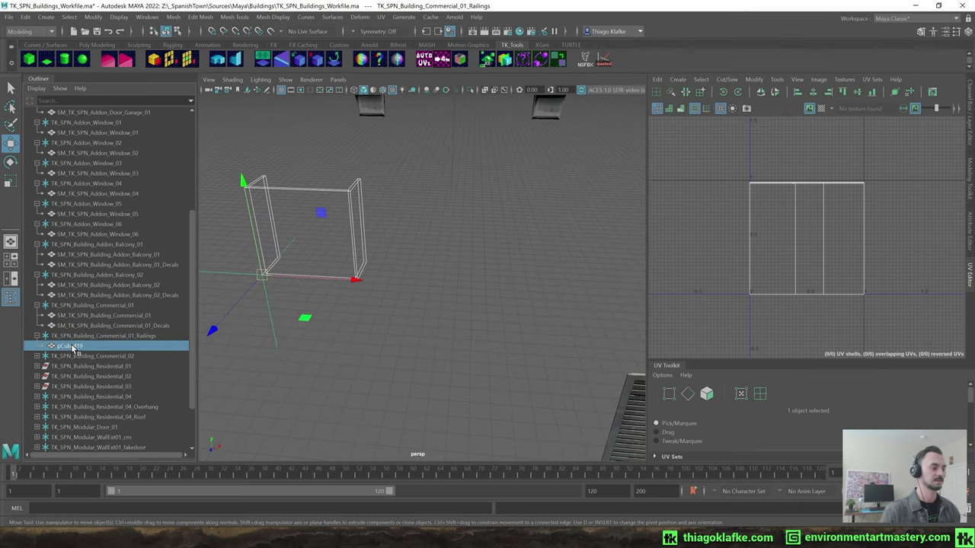
pyautogui.write('SM_')
pyautogui.write('TK_SPN_Building_Commercial_01_Railings')
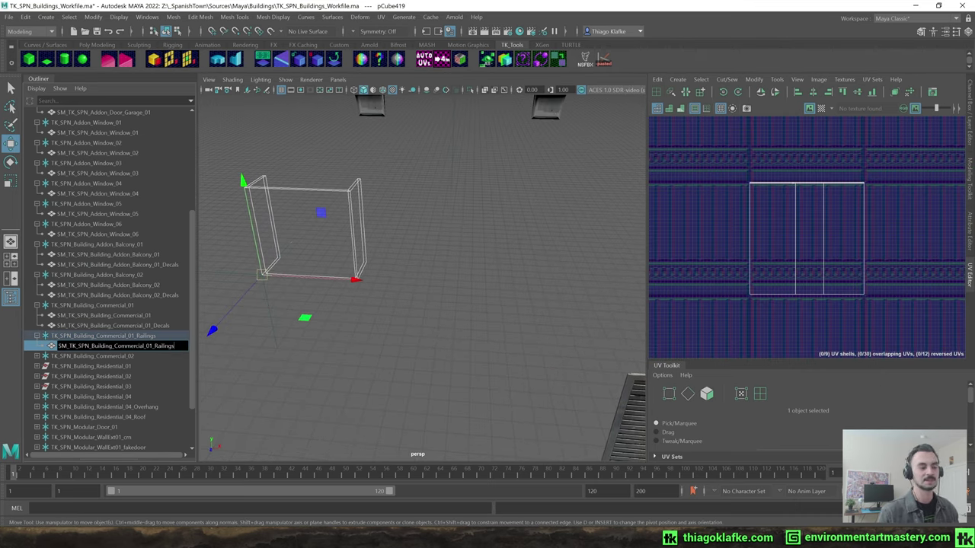
pyautogui.press('Return')
pyautogui.click(114, 336)
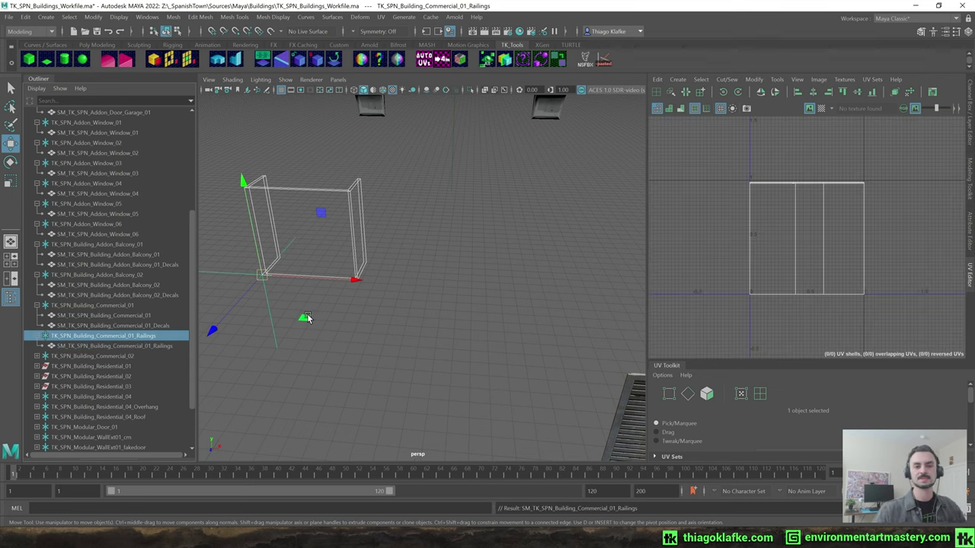
pyautogui.hotkey('ctrl', 's')
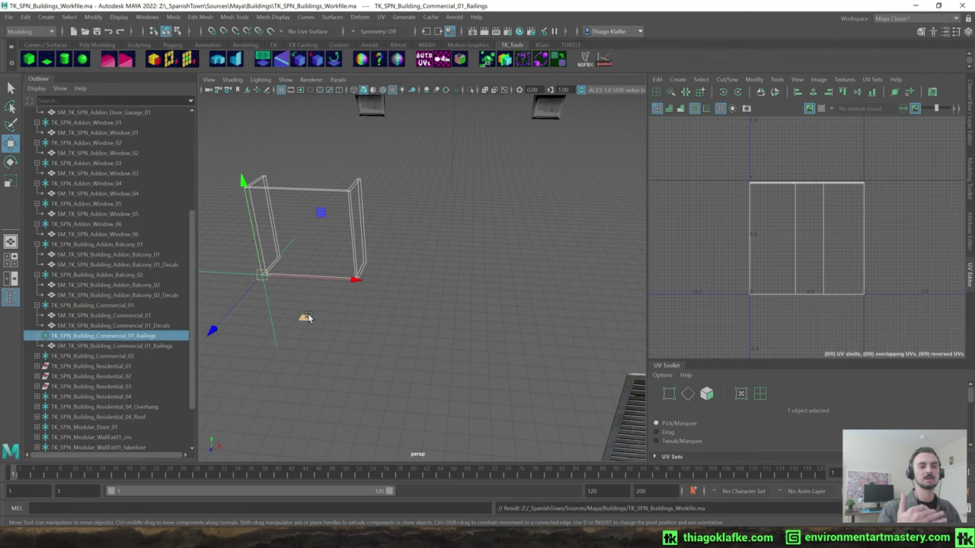
# - Expand the TK_SPN_Building_Commercial_02 locator in the Outliner
pyautogui.scroll(-2, 105, 341)
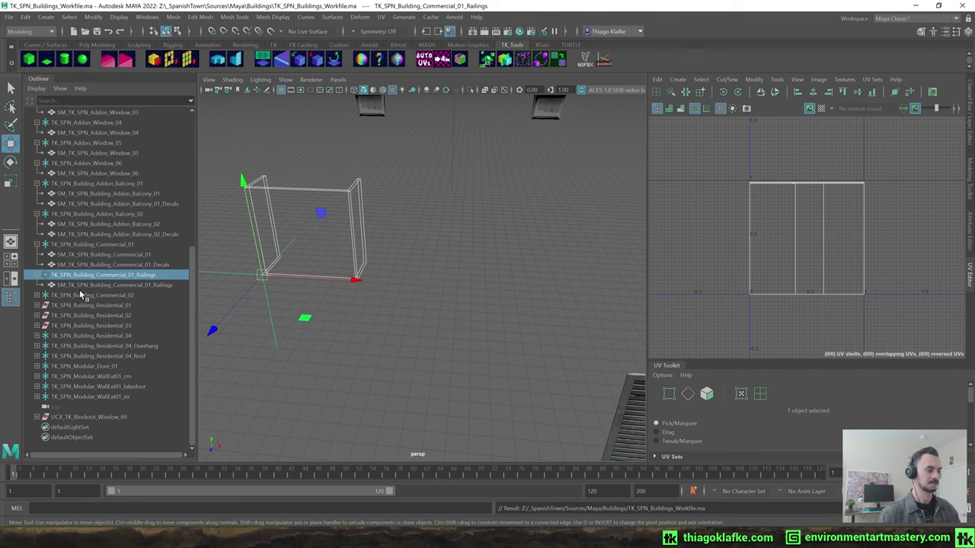
pyautogui.click(37, 295)
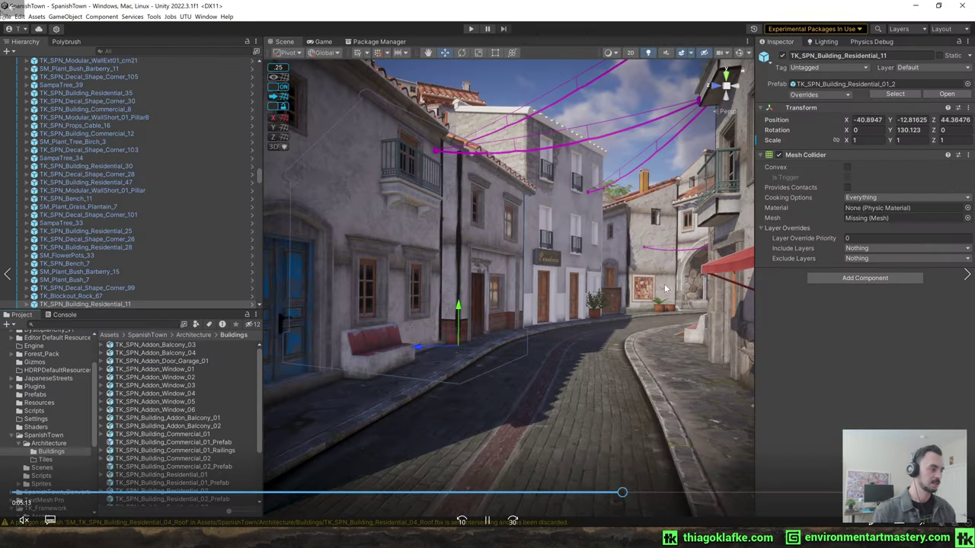
# - Switch to Unity, open the recent scene TK_Tools, and look around it
pyautogui.click(6, 16)
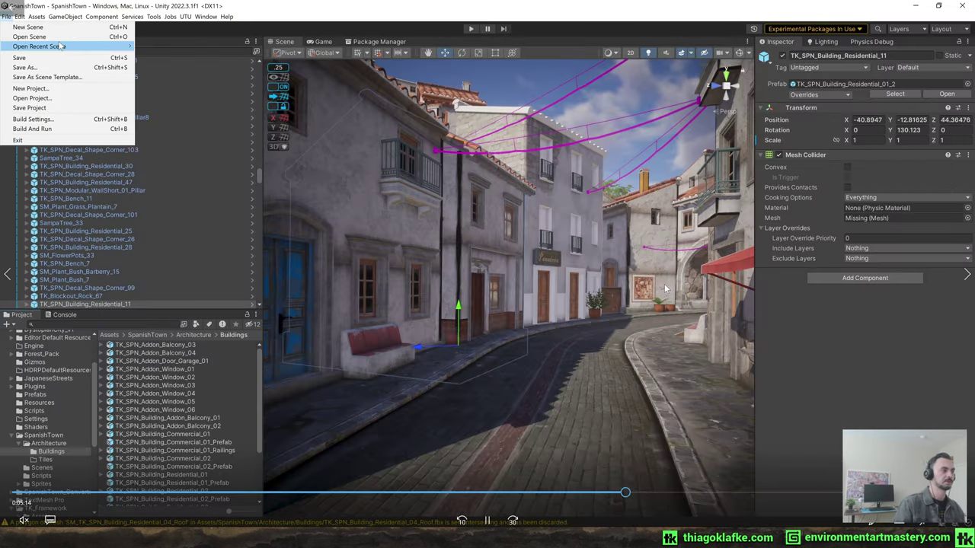
pyautogui.moveTo(61, 47)
pyautogui.click(216, 67)
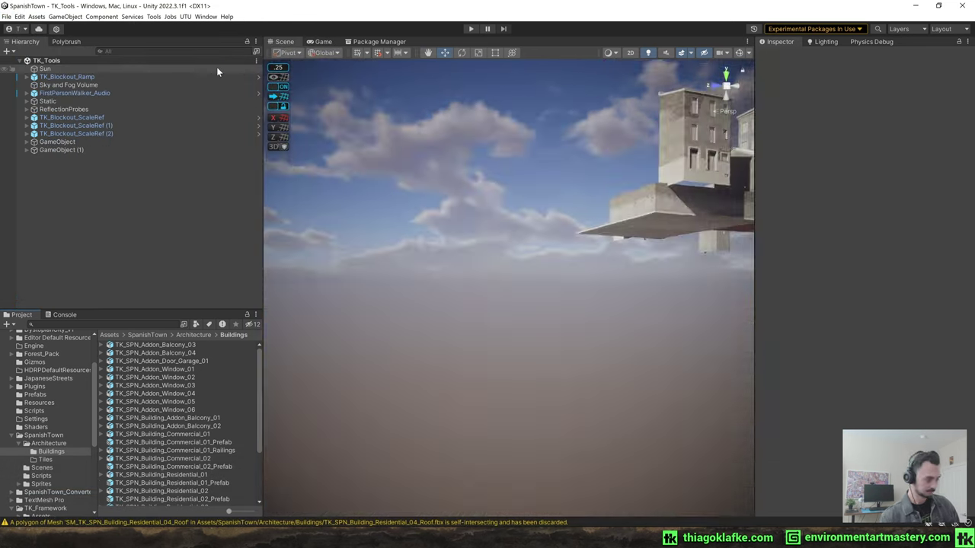
pyautogui.scroll(2, 539, 189)
pyautogui.moveTo(457, 252); pyautogui.dragTo(555, 199, button='right')
pyautogui.press('w')
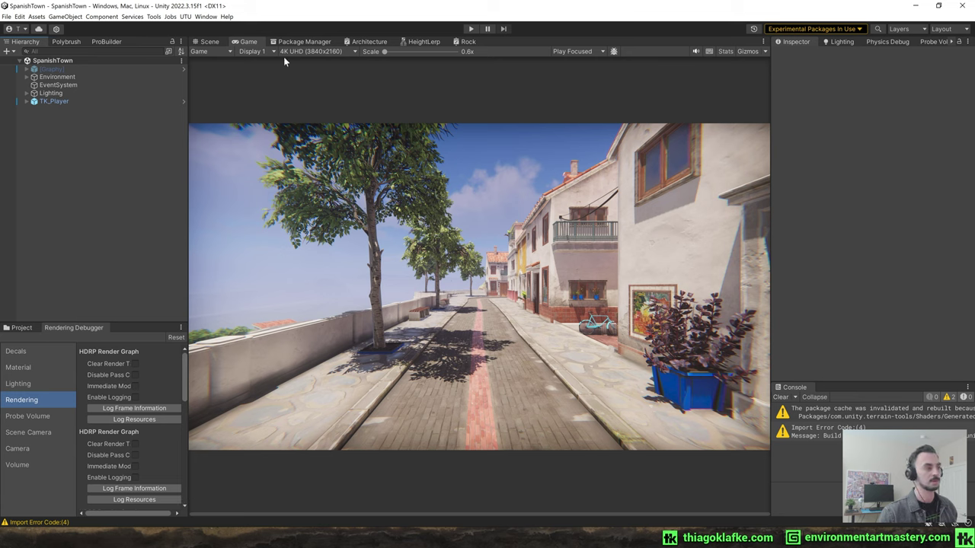
# - In the SpanishTown scene's project, browse to Architecture/Buildings and select the TK_SPN_Building_Commercial_01 prefab and its source model
pyautogui.click(209, 41)
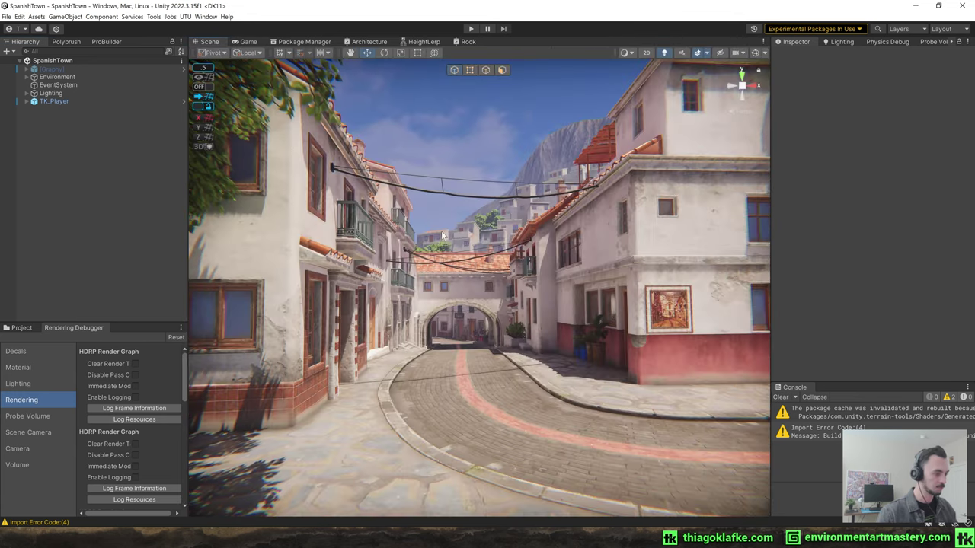
pyautogui.moveTo(601, 328); pyautogui.dragTo(624, 369, button='right')
pyautogui.click(21, 328)
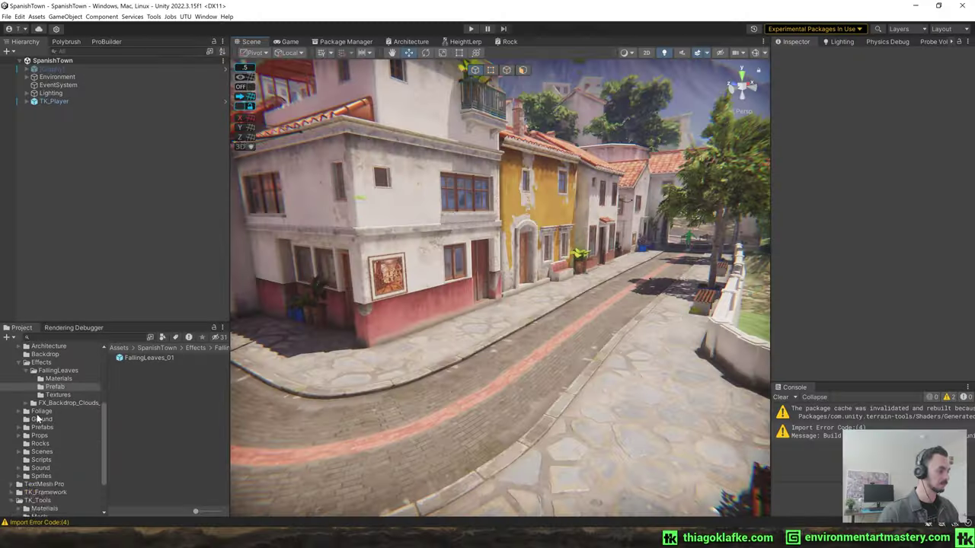
pyautogui.click(19, 383)
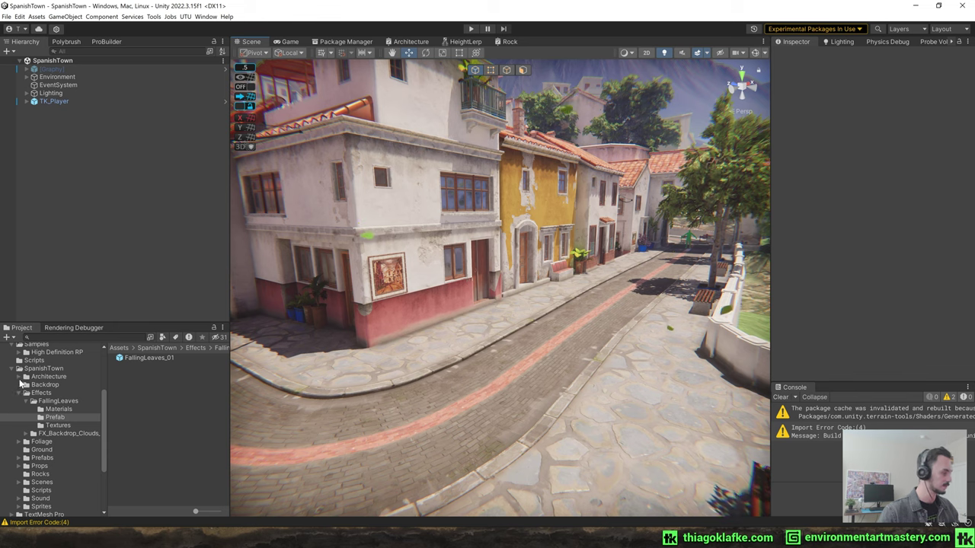
pyautogui.click(168, 391)
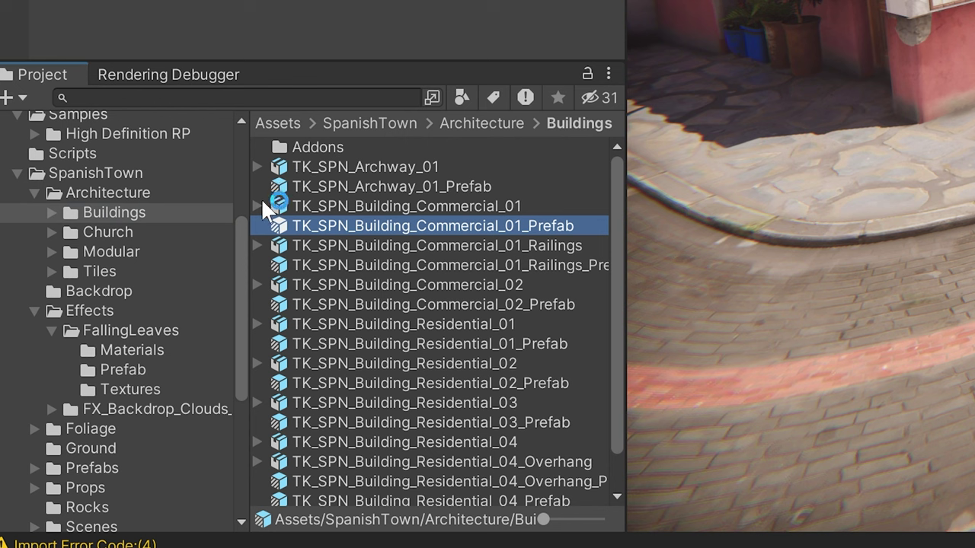
pyautogui.click(278, 206)
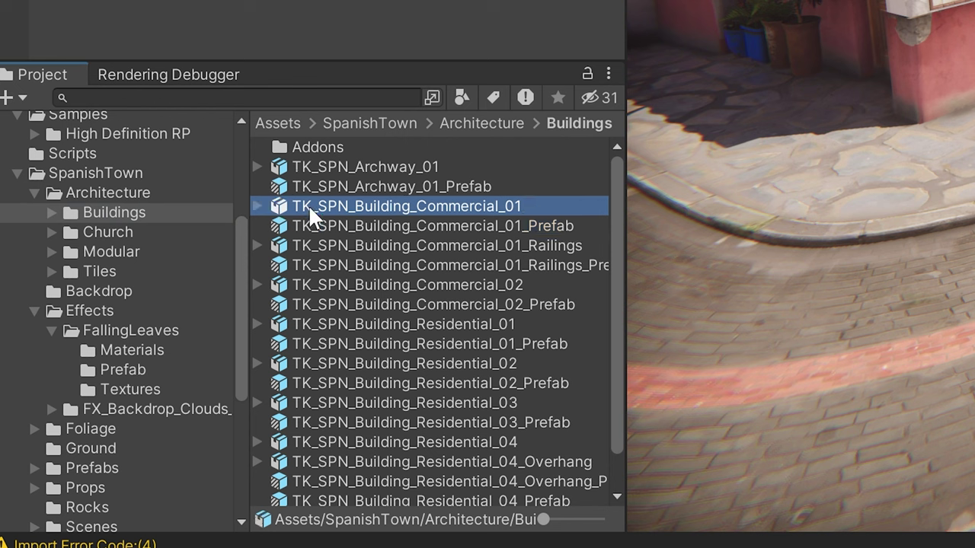
# - Try placing the TK_SPN_Archway_01 model on the street in the scene, and undo the placement
pyautogui.click(274, 172)
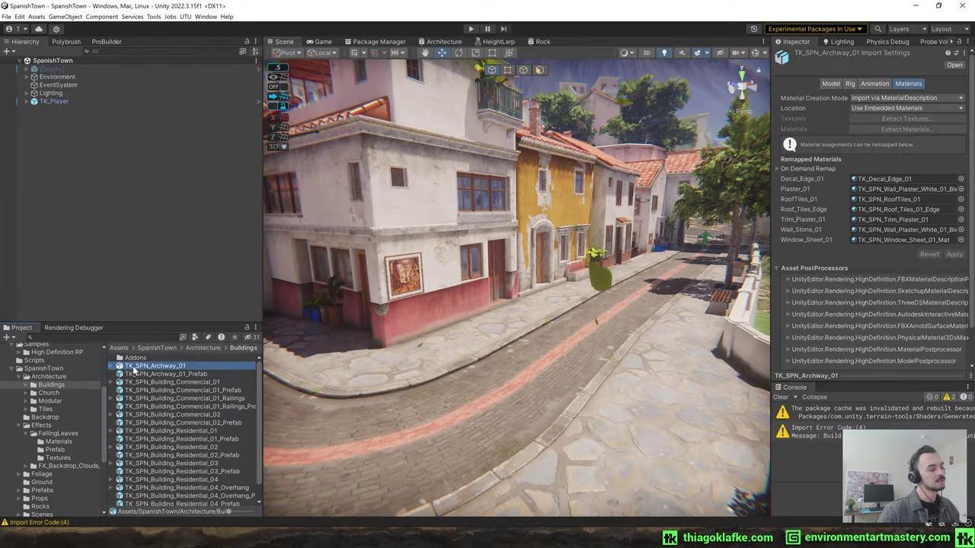
pyautogui.moveTo(120, 366); pyautogui.dragTo(460, 377)
pyautogui.keyDown('alt'); pyautogui.moveTo(405, 318); pyautogui.dragTo(213, 310); pyautogui.keyUp('alt')
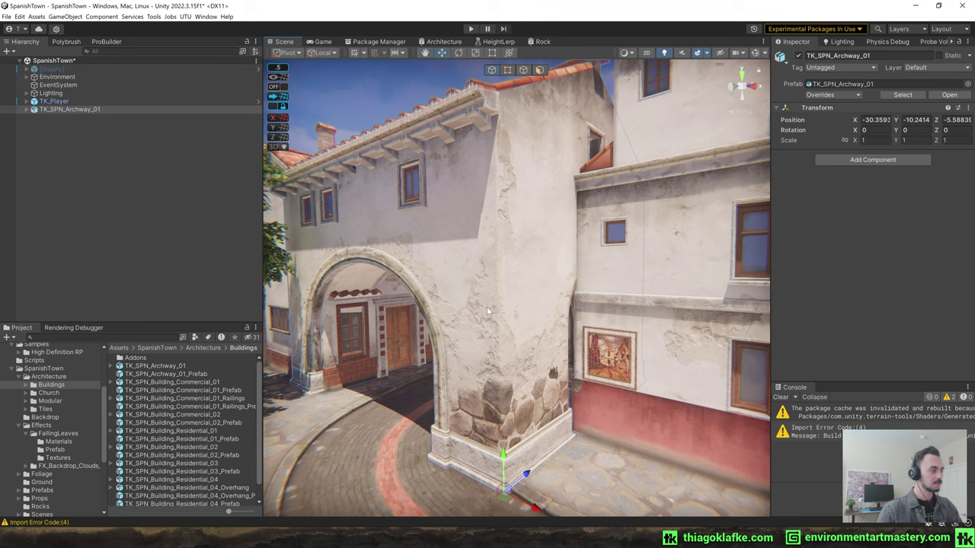
pyautogui.click(94, 181)
pyautogui.hotkey('ctrl', 'z')
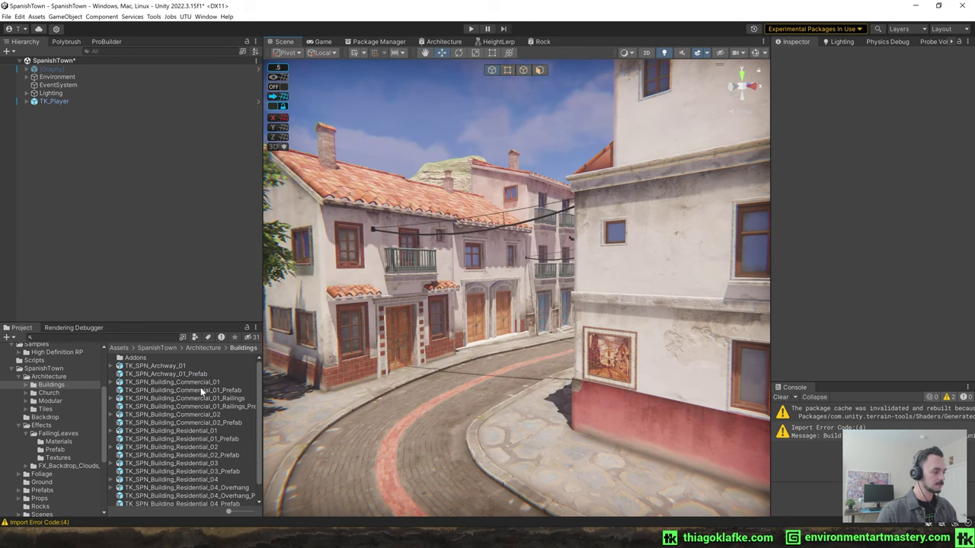
# - Try placing TK_SPN_Building_Commercial_01_Prefab beside the street corner, and undo the placement
pyautogui.moveTo(375, 424); pyautogui.dragTo(405, 423)
pyautogui.press('s')
pyautogui.moveTo(405, 423); pyautogui.dragTo(276, 449, button='right')
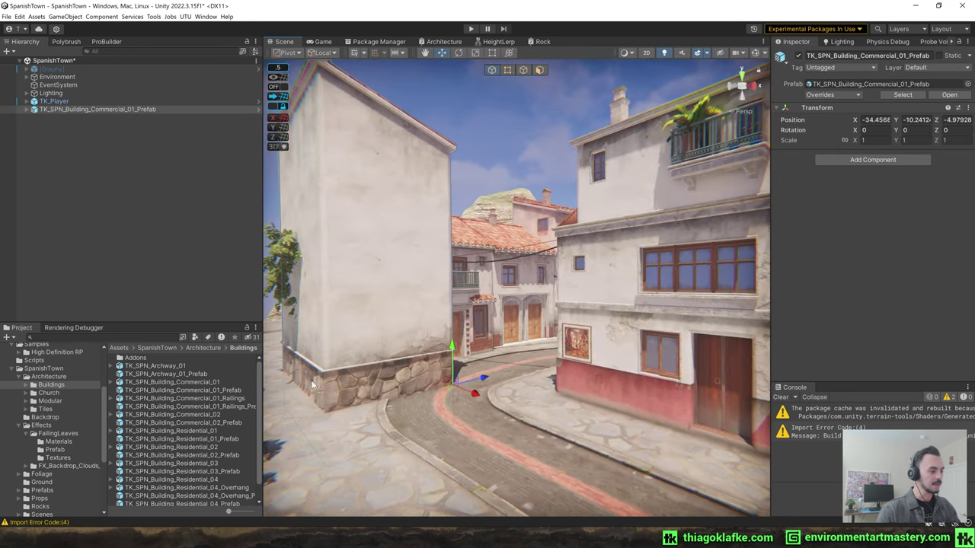
pyautogui.hotkey('ctrl', 'z')
# - Open TK_SPN_Building_Commercial_01_Prefab for editing and compare the settings of its root, main mesh and decals mesh
pyautogui.doubleClick(221, 392)
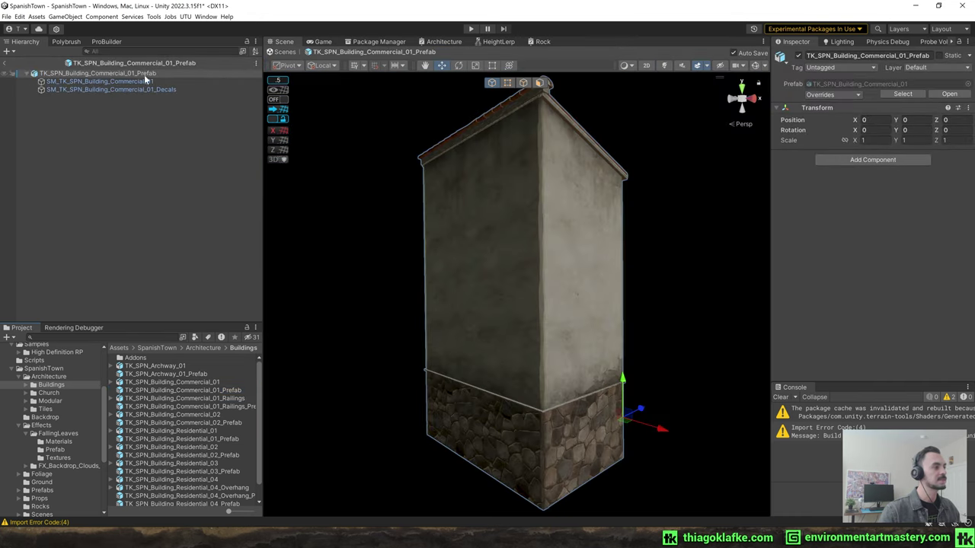
pyautogui.click(126, 90)
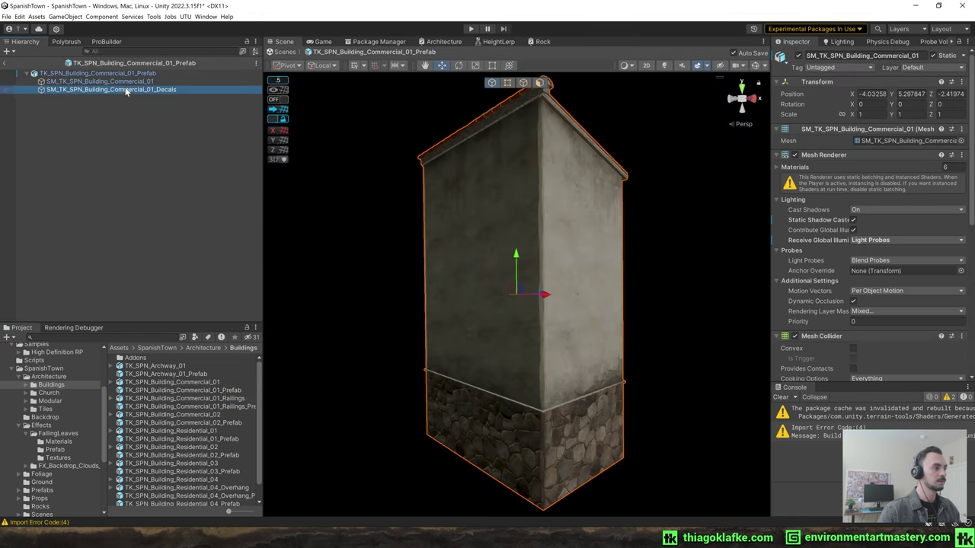
pyautogui.click(122, 82)
pyautogui.click(118, 74)
pyautogui.click(131, 82)
pyautogui.click(131, 91)
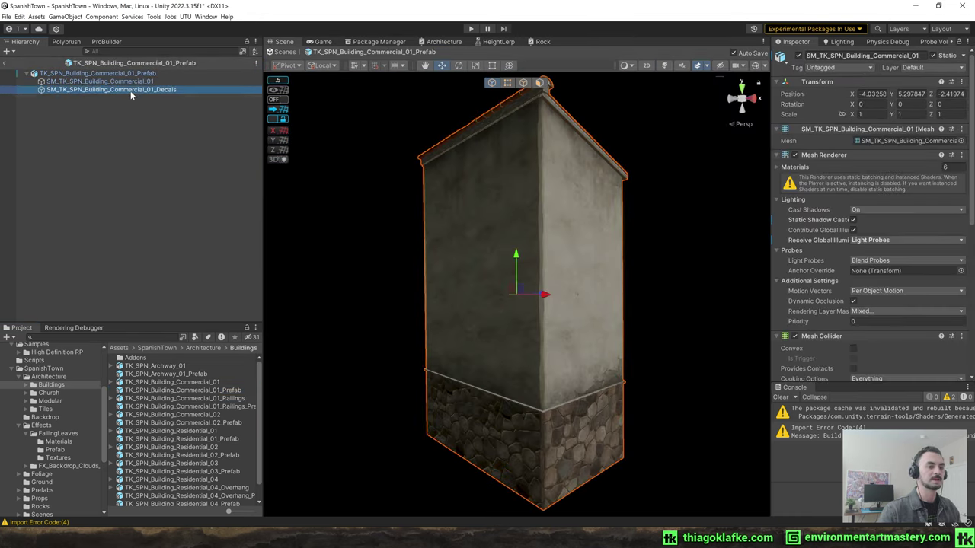
pyautogui.click(128, 83)
pyautogui.click(117, 75)
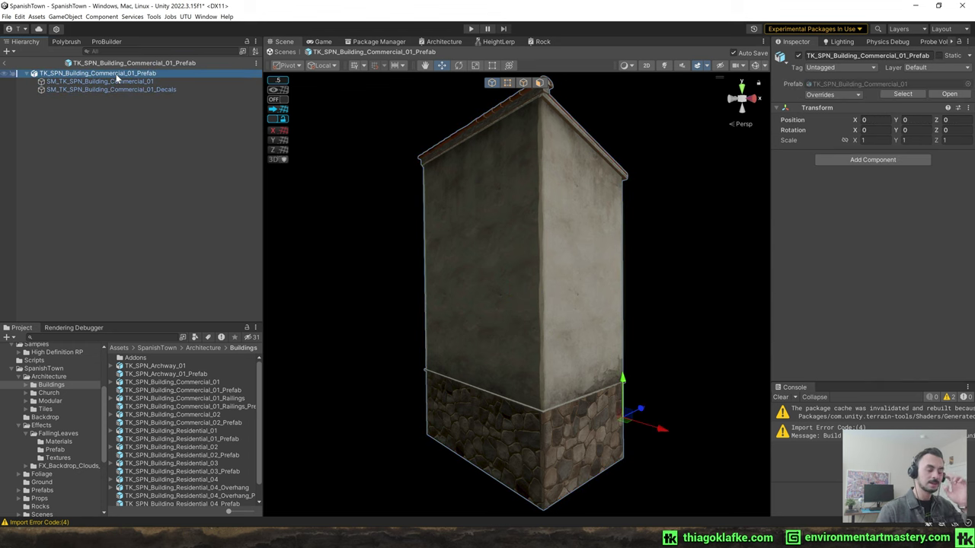
pyautogui.click(103, 81)
pyautogui.click(157, 90)
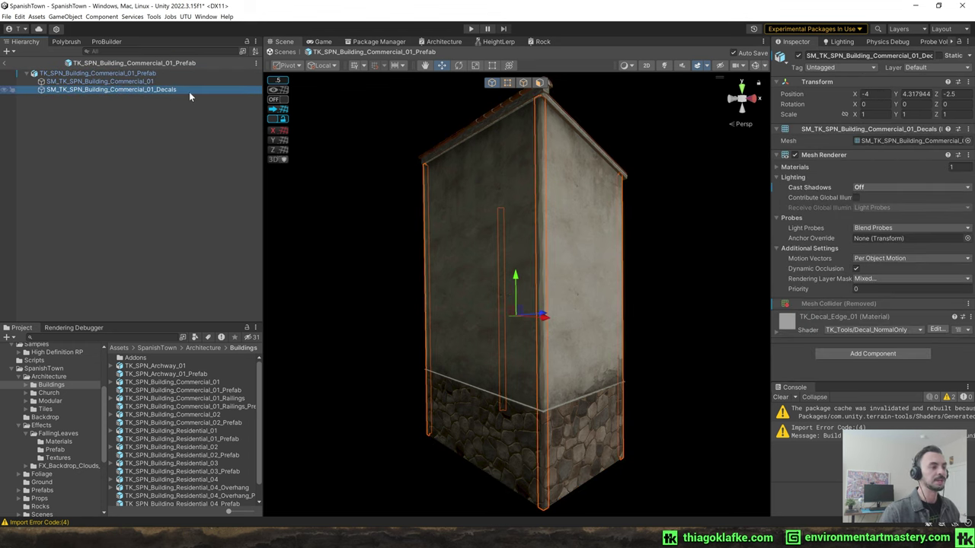
# - Leave the open prefab and place TK_SPN_Building_Residential_03_Prefab in the SpanishTown scene, shifting it along the street
pyautogui.click(124, 83)
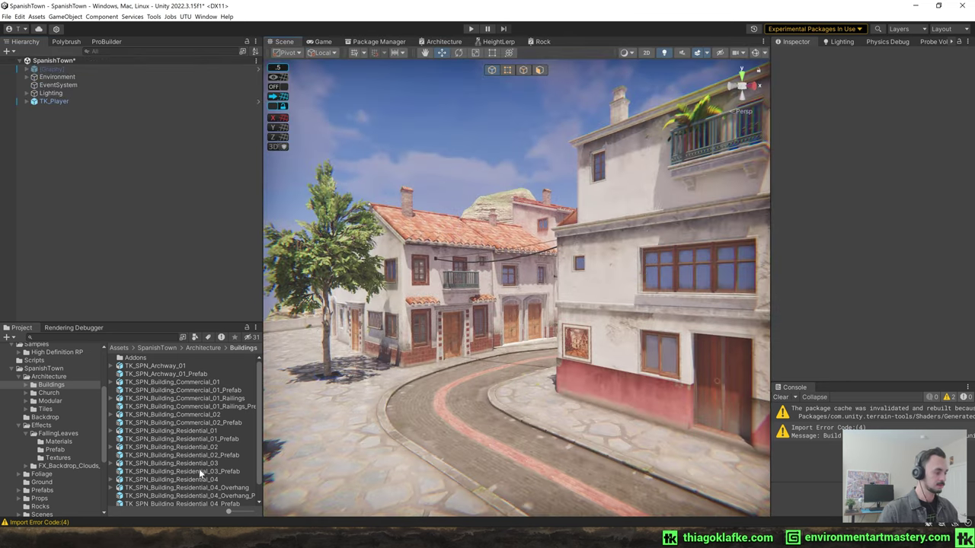
pyautogui.moveTo(215, 470); pyautogui.dragTo(419, 449)
pyautogui.moveTo(418, 449); pyautogui.dragTo(406, 412, button='right')
pyautogui.press('w')
pyautogui.press('d')
pyautogui.press('s')
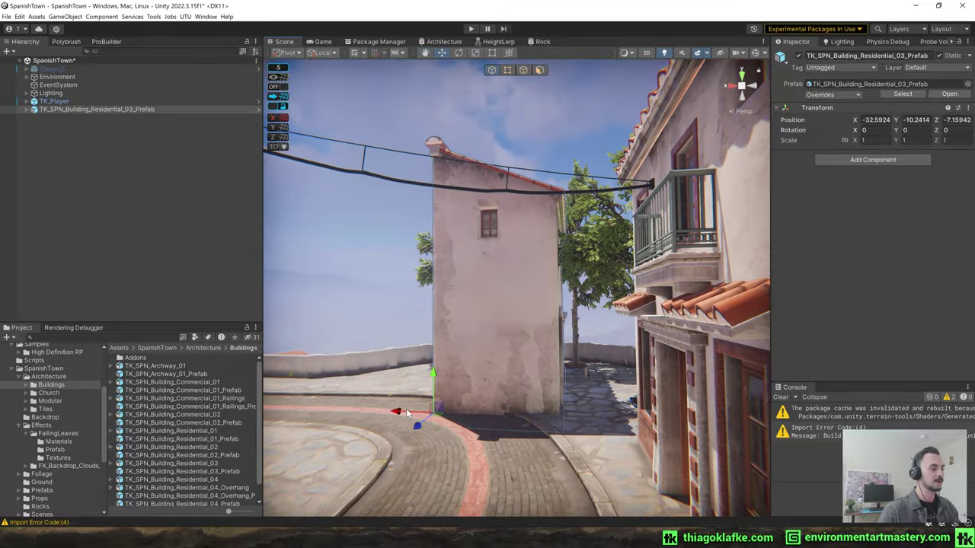
pyautogui.moveTo(407, 411); pyautogui.dragTo(340, 340)
pyautogui.press('w')
pyautogui.moveTo(396, 343); pyautogui.dragTo(335, 347, button='right')
# - Open TK_SPN_Building_Residential_03_Prefab, add a cube at its front doorway, and check the placed building in the scene
pyautogui.doubleClick(221, 471)
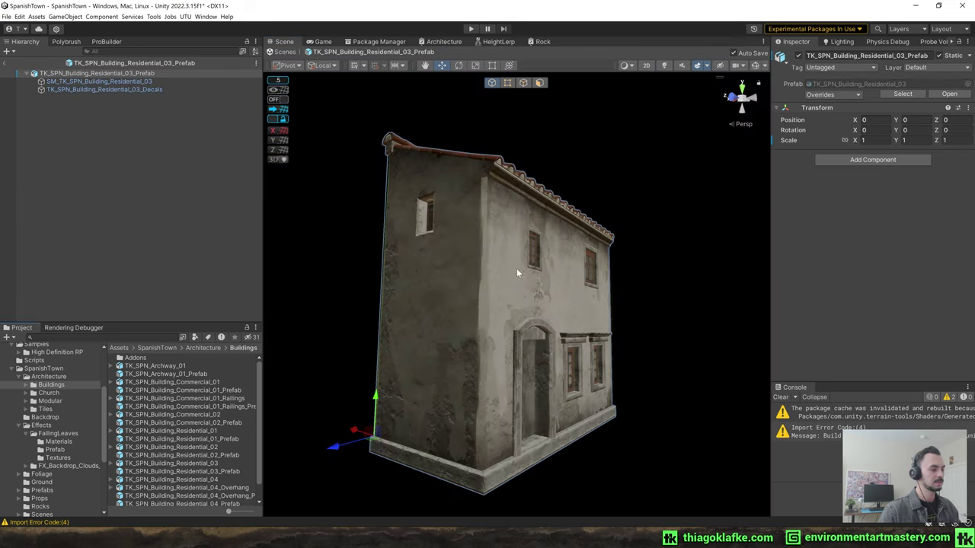
pyautogui.click(66, 16)
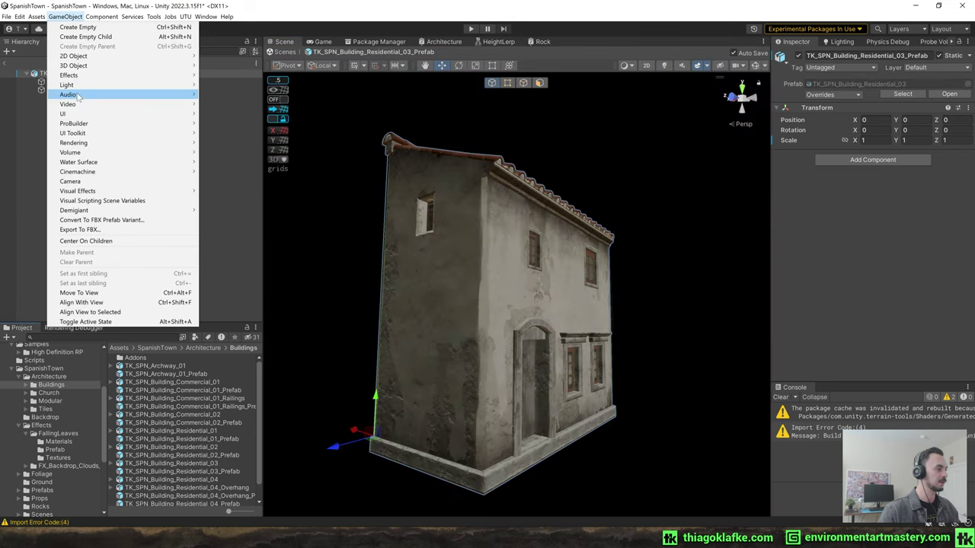
pyautogui.moveTo(63, 57)
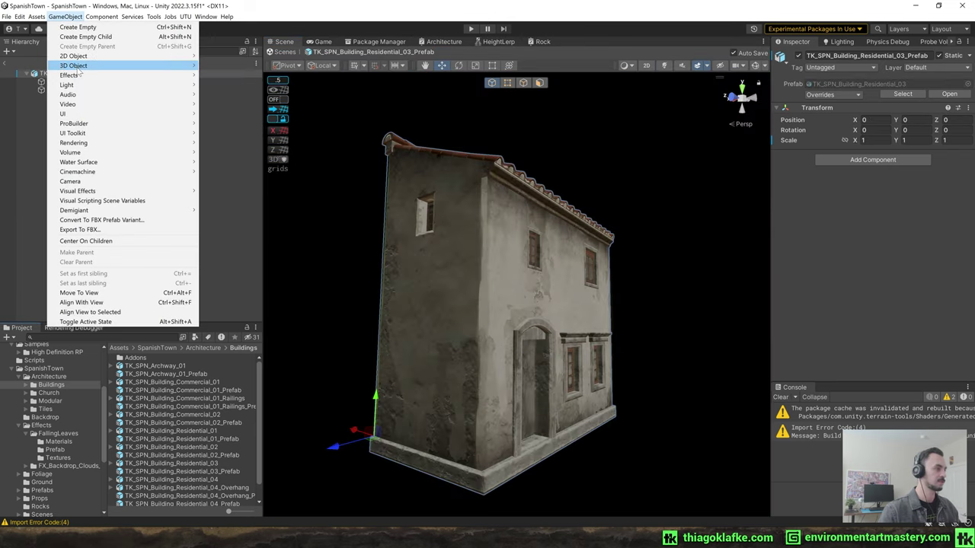
pyautogui.click(233, 66)
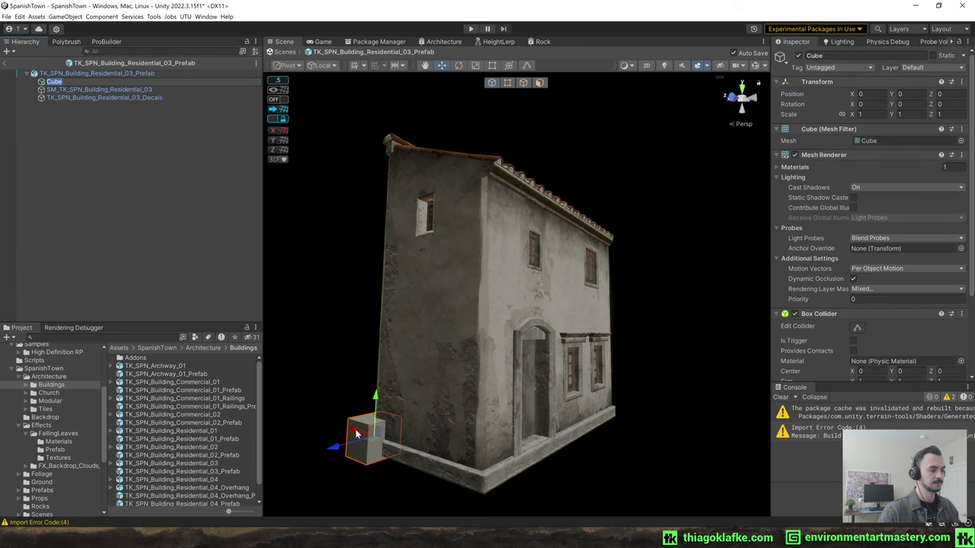
pyautogui.moveTo(361, 428); pyautogui.dragTo(514, 380)
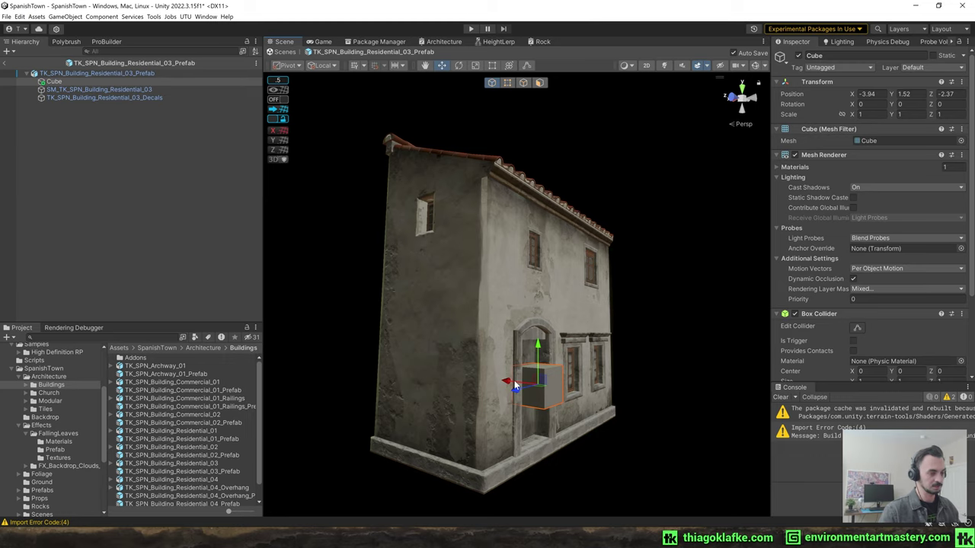
pyautogui.click(279, 52)
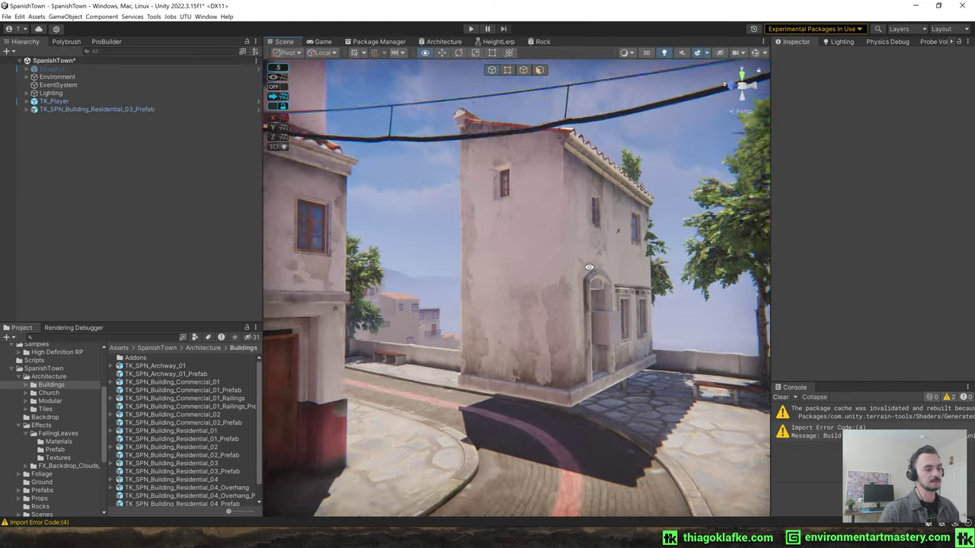
pyautogui.moveTo(635, 303); pyautogui.dragTo(557, 336, button='right')
pyautogui.press('w')
# - Inside the prefab, raise the cube above the door to Y 3.55 and add two duplicates stretched to X scale 3.18, checking the building in the scene
pyautogui.moveTo(542, 297)
pyautogui.mouseDown()
pyautogui.moveTo(542, 278)
pyautogui.moveTo(543, 316)
pyautogui.mouseUp()
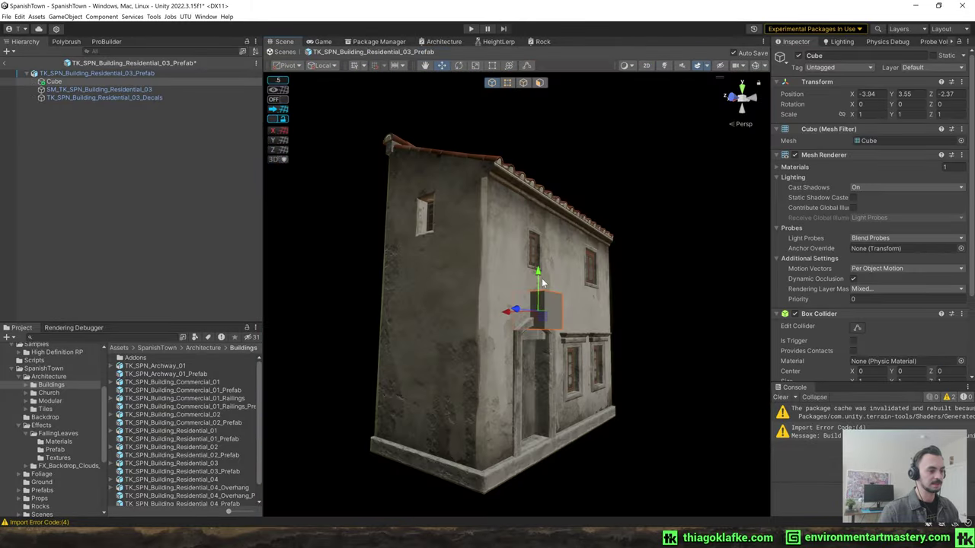
pyautogui.hotkey('ctrl', 'd')
pyautogui.press('r')
pyautogui.moveTo(507, 347); pyautogui.dragTo(450, 347)
pyautogui.press('w')
pyautogui.hotkey('ctrl', 'd')
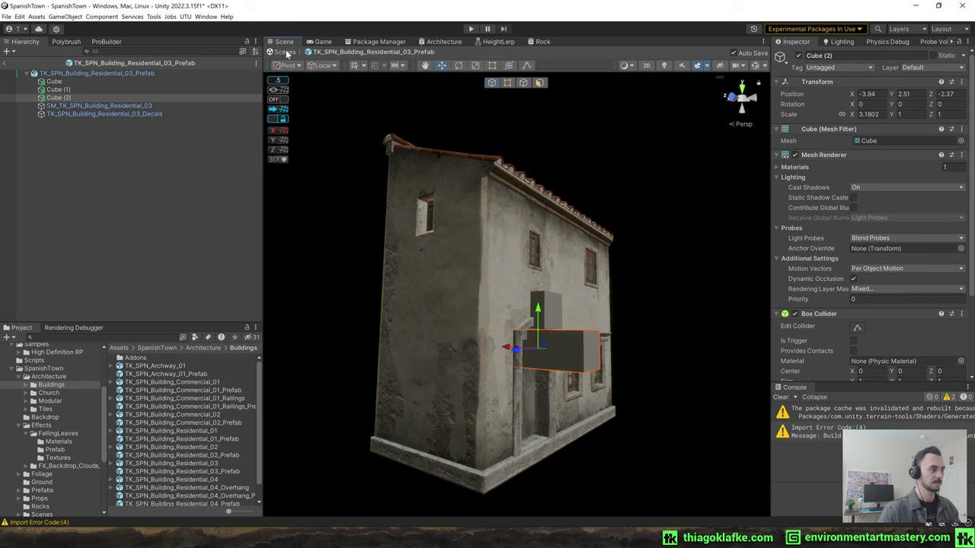
pyautogui.click(286, 53)
pyautogui.moveTo(457, 274); pyautogui.dragTo(605, 275, button='right')
pyautogui.press('s')
pyautogui.press('w')
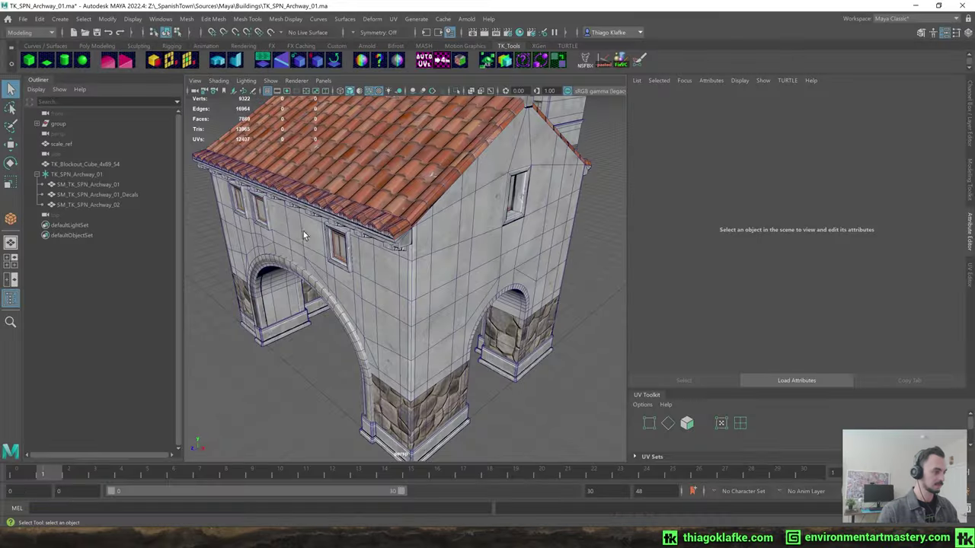
# - View the whole archway in Maya, and switch back to Unity to select the three cubes in the Residential_03 prefab
pyautogui.scroll(-5, 335, 361)
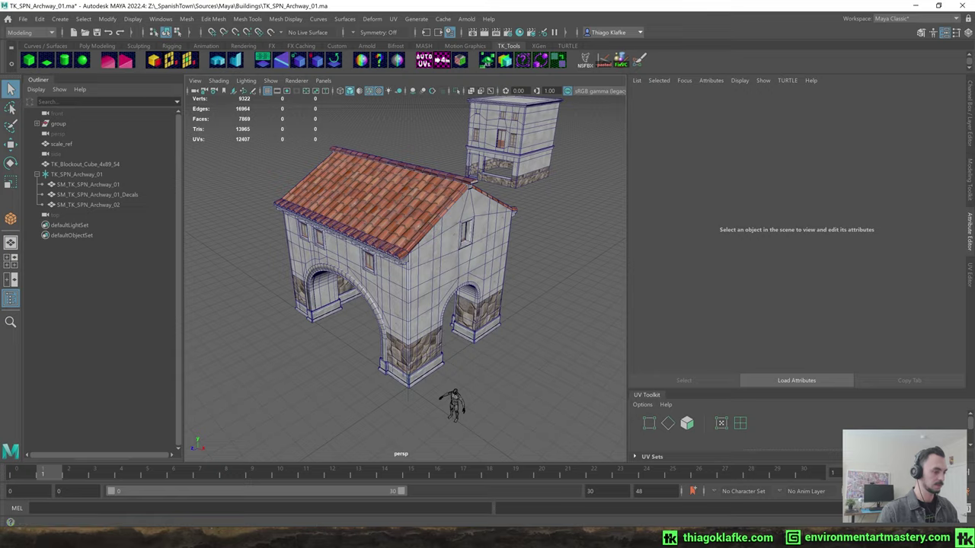
pyautogui.click(236, 539)
pyautogui.click(119, 97)
pyautogui.keyDown('shift'); pyautogui.click(96, 81); pyautogui.keyUp('shift')
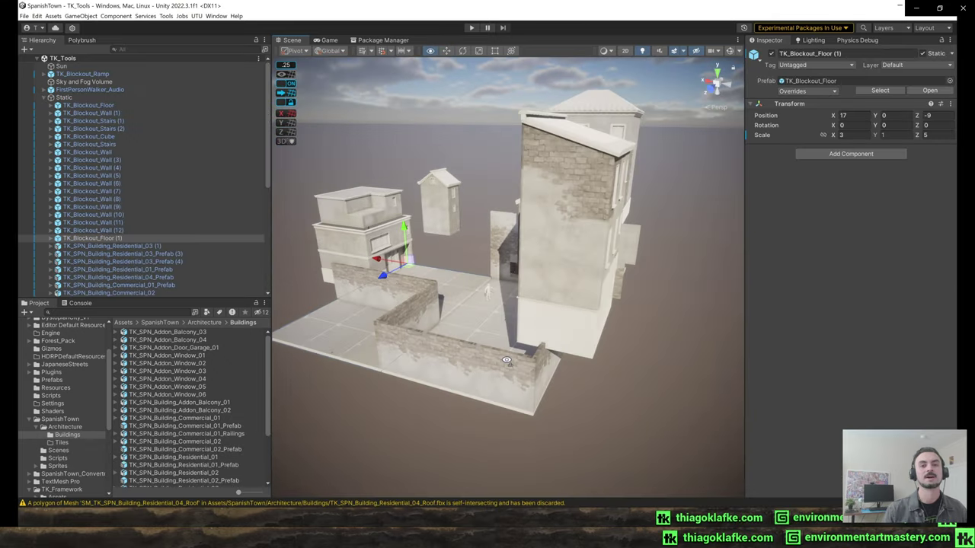
# - In the TK_Tools scene, duplicate TK_Blockout_Floor (1) and move the copy clear of the buildings to X -36 with grid snapping of 2
pyautogui.press('s')
pyautogui.scroll(2, 507, 361)
pyautogui.moveTo(507, 360); pyautogui.dragTo(516, 374, button='right')
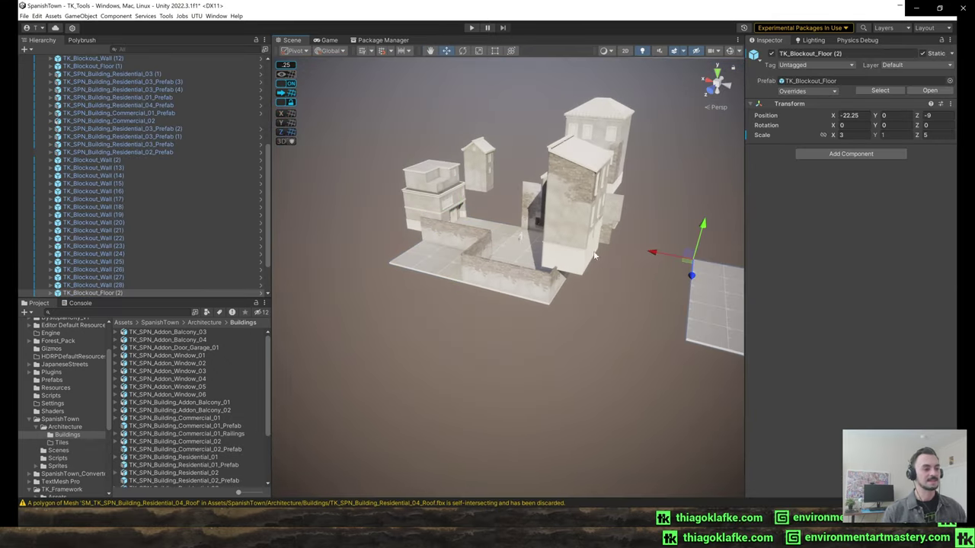
pyautogui.hotkey('ctrl', 'z')
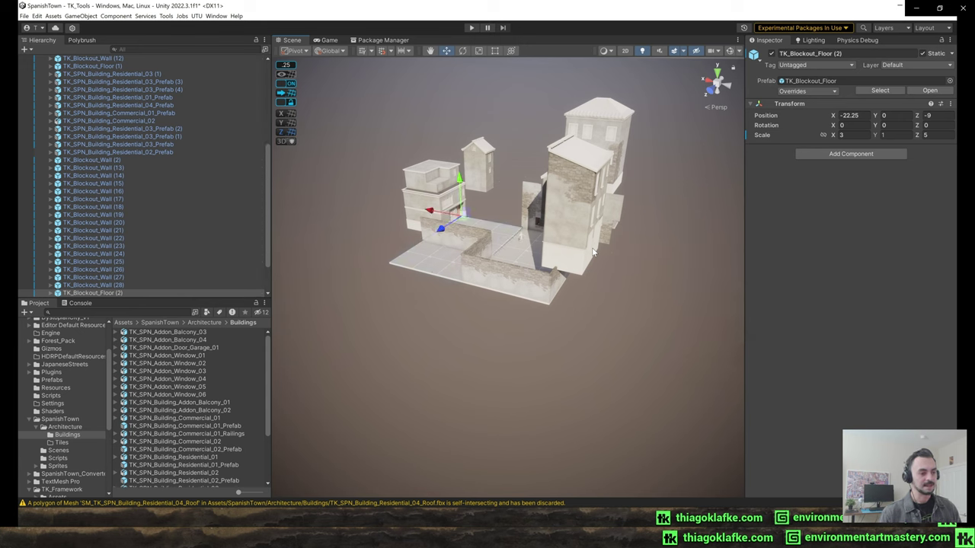
pyautogui.click(292, 82)
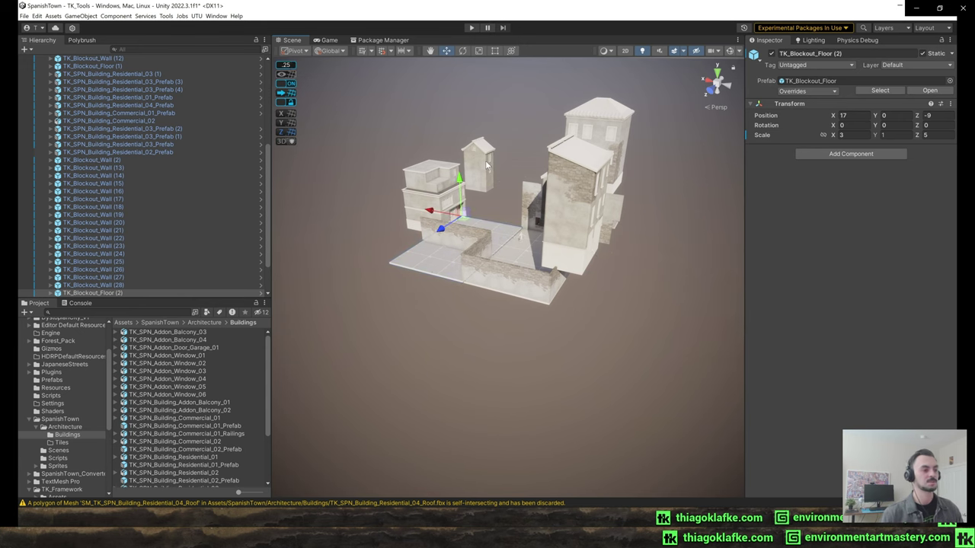
pyautogui.moveTo(448, 215); pyautogui.dragTo(631, 260)
pyautogui.moveTo(631, 260); pyautogui.dragTo(673, 255, button='right')
pyautogui.moveTo(435, 255); pyautogui.dragTo(561, 269)
pyautogui.moveTo(560, 269); pyautogui.dragTo(552, 263, button='right')
# - Enlarge the copied blockout floor to a scale of 10 in X and 12 in Z
pyautogui.press('r')
pyautogui.moveTo(485, 262); pyautogui.dragTo(391, 263)
pyautogui.moveTo(495, 278); pyautogui.dragTo(340, 284, button='right')
pyautogui.moveTo(303, 281)
pyautogui.mouseDown()
pyautogui.moveTo(319, 292)
pyautogui.moveTo(329, 273)
pyautogui.moveTo(316, 286)
pyautogui.mouseUp()
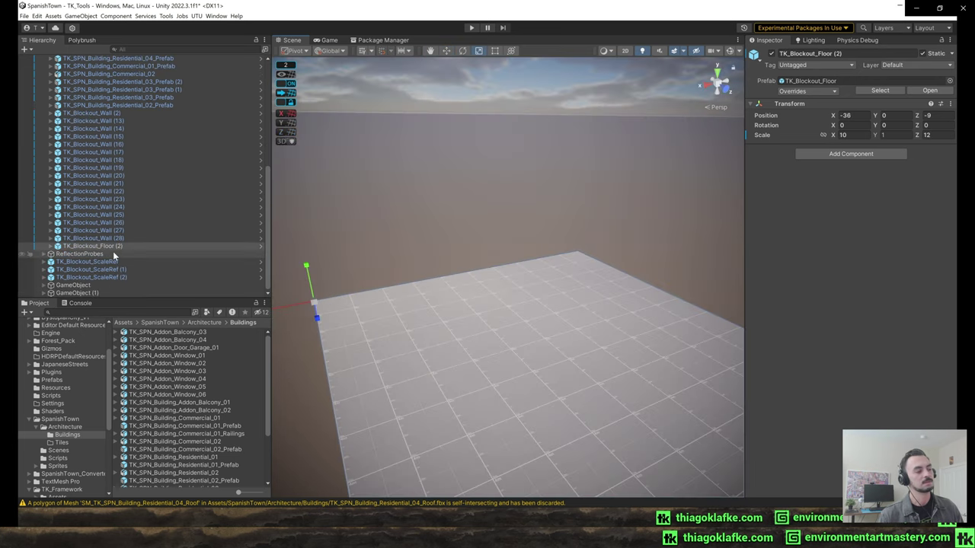
# - Parent GameObject and GameObject (1) under Static and clear TK_Blockout_Ramp from the top level of the scene hierarchy
pyautogui.scroll(5, 114, 250)
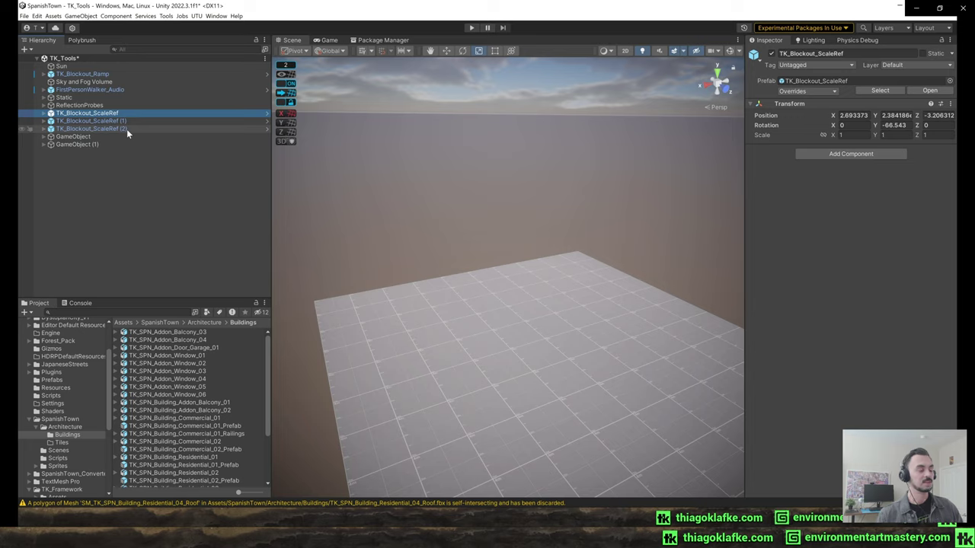
pyautogui.moveTo(457, 215); pyautogui.dragTo(370, 211, button='right')
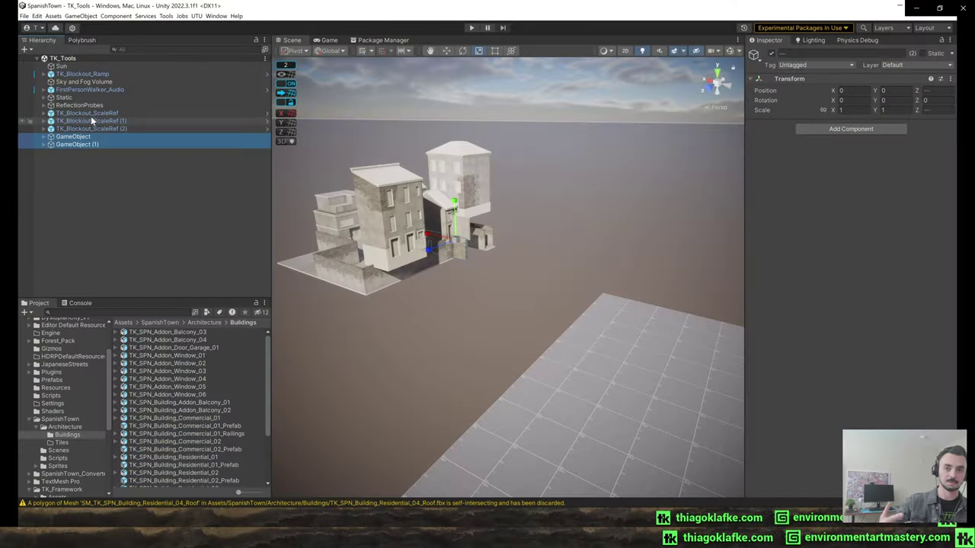
pyautogui.moveTo(78, 143); pyautogui.dragTo(64, 100)
pyautogui.scroll(5, 167, 188)
pyautogui.click(44, 98)
pyautogui.click(122, 138)
pyautogui.hotkey('ctrl', 'z')
pyautogui.hotkey('ctrl', 'z')
pyautogui.hotkey('ctrl', 'z')
pyautogui.hotkey('ctrl', 'z')
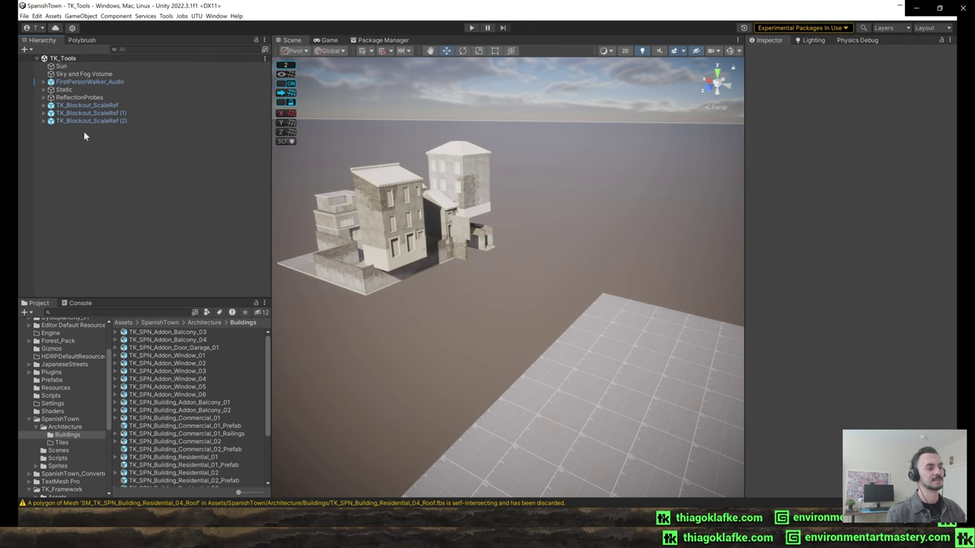
# - Frame the empty blockout floor and select TK_SPN_Building_Commercial_01_Prefab in the Architecture/Buildings folder
pyautogui.moveTo(473, 216); pyautogui.dragTo(505, 229, button='right')
pyautogui.scroll(-3, 203, 389)
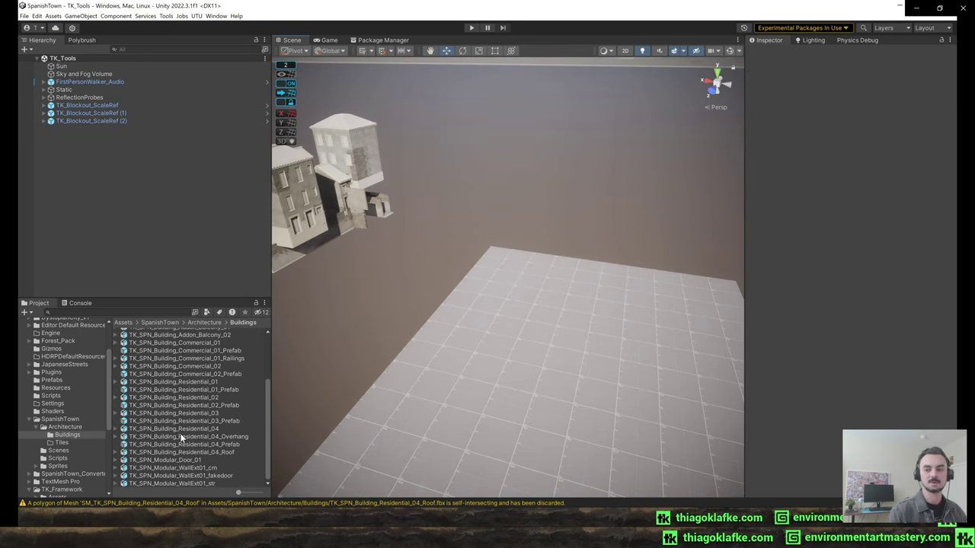
pyautogui.scroll(2, 182, 437)
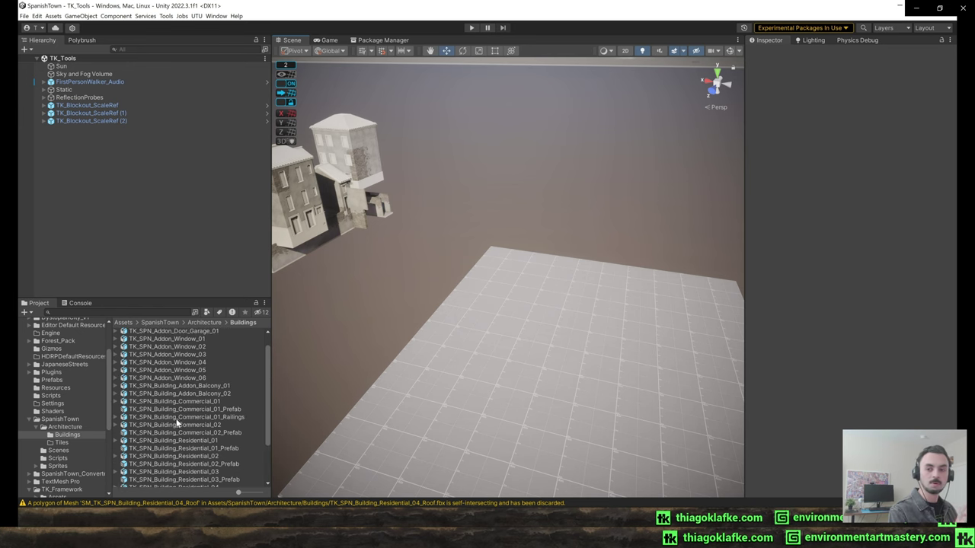
pyautogui.click(161, 409)
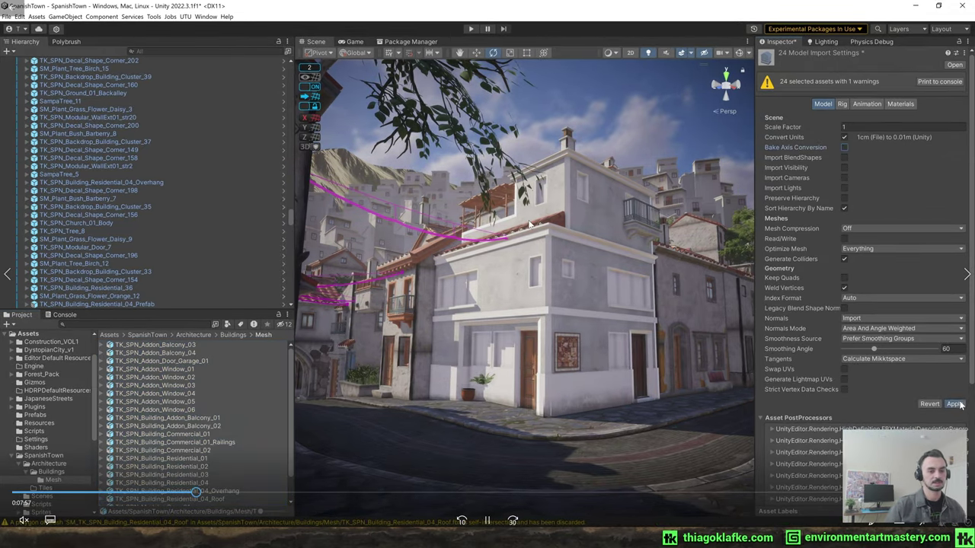
# - Apply the import settings with Bake Axis Conversion off to the selected building models, and inspect the buildings along the street
pyautogui.click(954, 404)
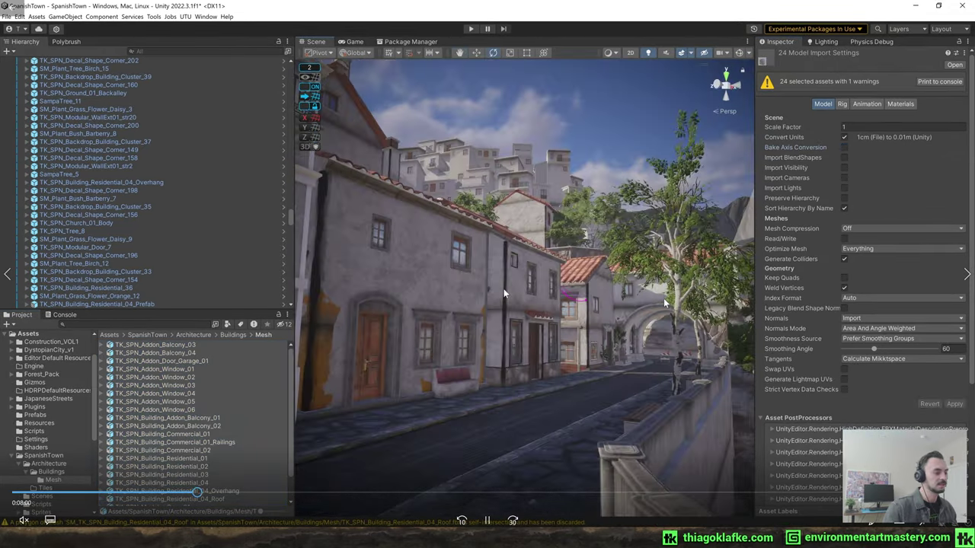
pyautogui.press('w')
pyautogui.moveTo(664, 303); pyautogui.dragTo(457, 326, button='right')
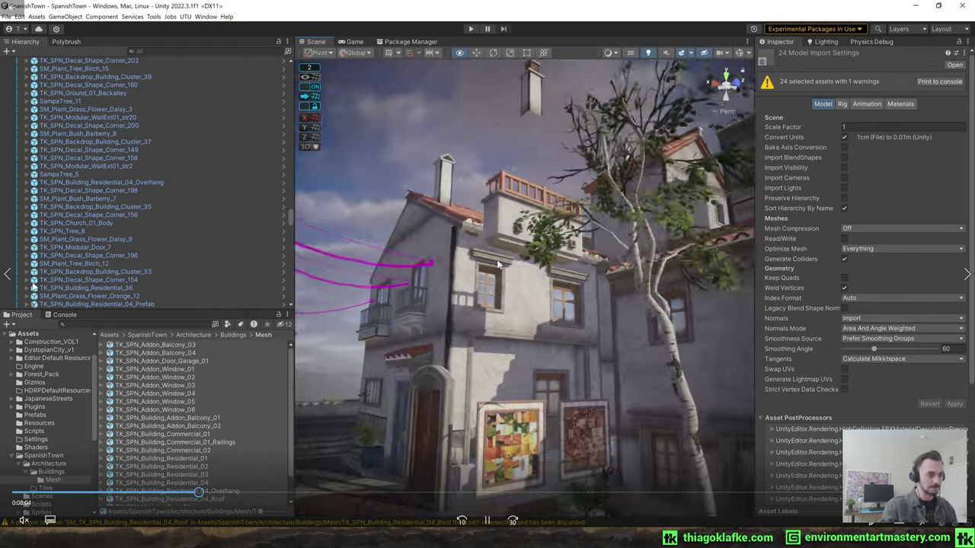
pyautogui.moveTo(497, 264)
pyautogui.mouseDown(button='right')
pyautogui.moveTo(490, 337)
pyautogui.moveTo(415, 279)
pyautogui.mouseUp(button='right')
pyautogui.click(490, 337)
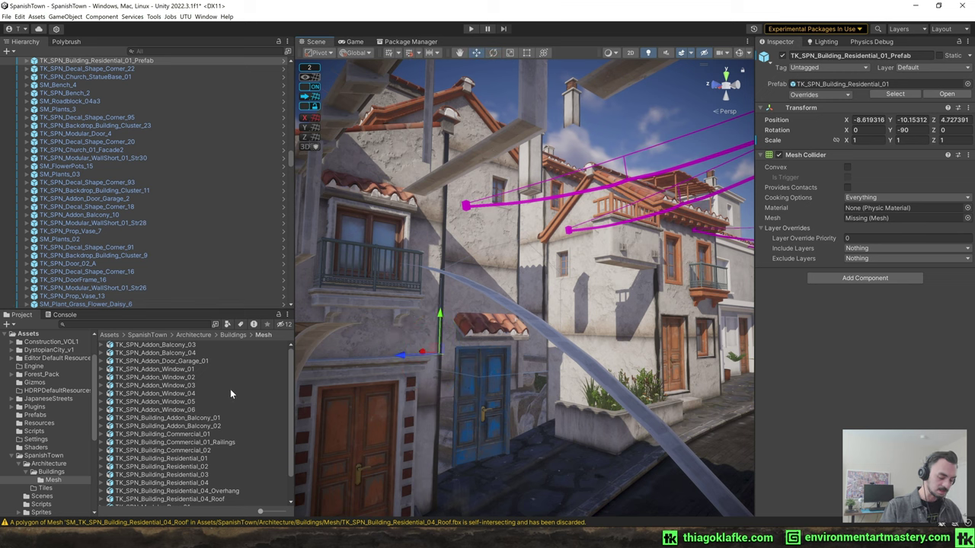
# - Open TK_SPN_Building_Residential_03_Prefab from the Buildings folder and inspect its main mesh, decals mesh and root
pyautogui.click(51, 472)
pyautogui.doubleClick(227, 481)
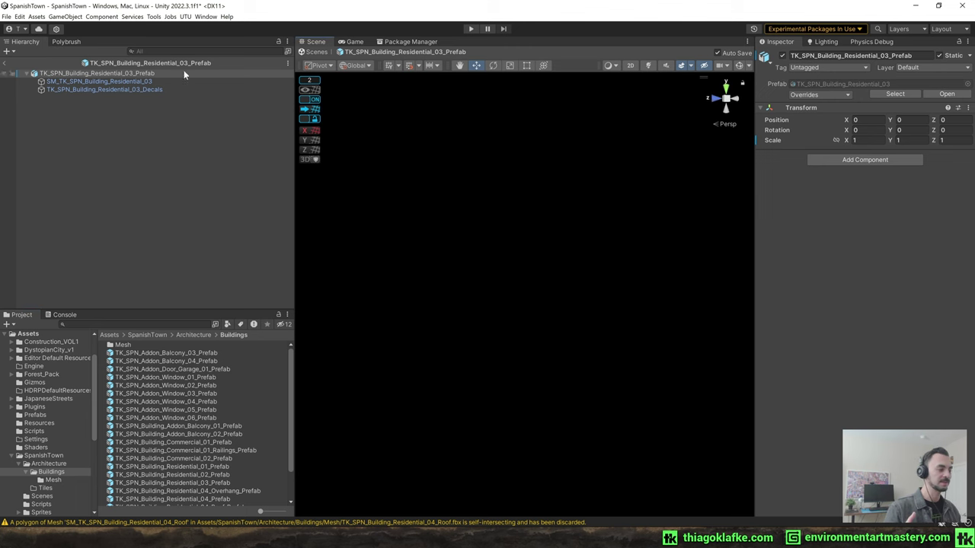
pyautogui.click(166, 82)
pyautogui.moveTo(526, 205)
pyautogui.mouseDown(button='right')
pyautogui.moveTo(533, 209)
pyautogui.moveTo(518, 190)
pyautogui.mouseUp(button='right')
pyautogui.press('f')
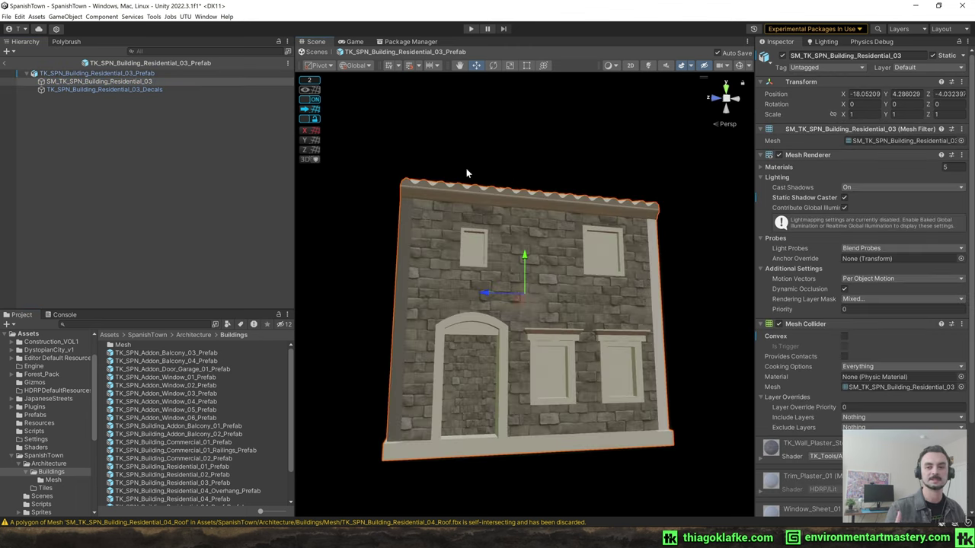
pyautogui.keyDown('alt'); pyautogui.moveTo(466, 168); pyautogui.dragTo(578, 213); pyautogui.keyUp('alt')
pyautogui.scroll(-3, 532, 206)
pyautogui.click(176, 90)
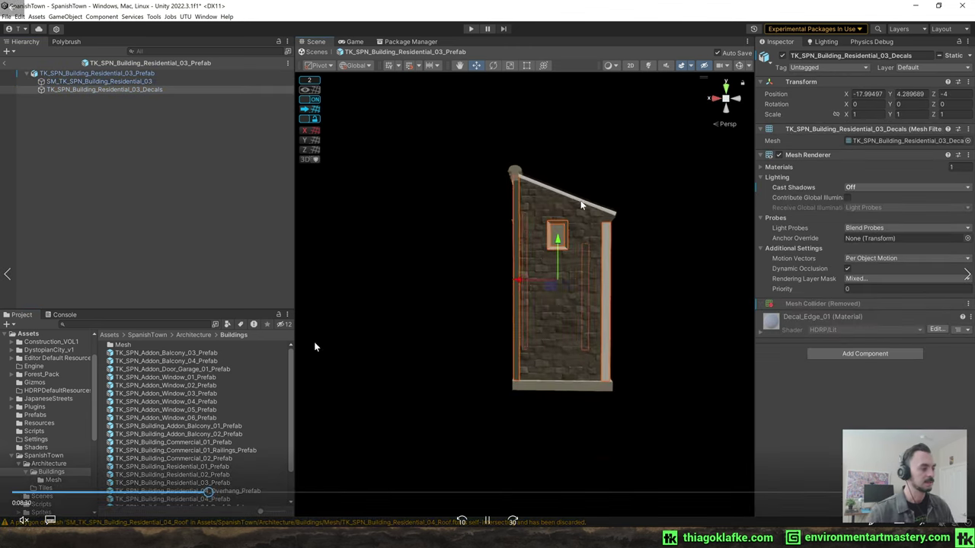
pyautogui.click(174, 73)
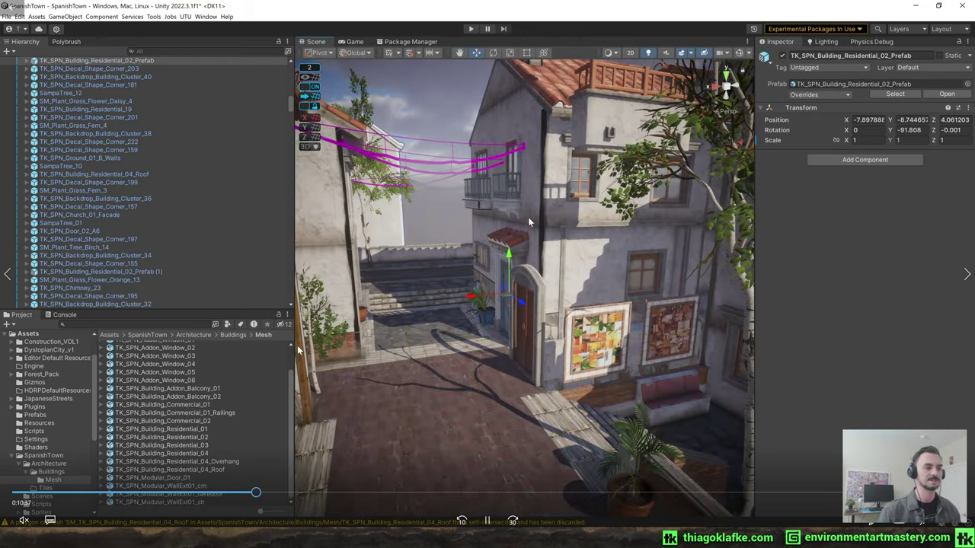
# - Browse from the Mesh folder to the Buildings folder and open TK_SPN_Addon_Window_02_Prefab and TK_SPN_Building_Residential_02_Prefab for inspection
pyautogui.moveTo(528, 221); pyautogui.dragTo(464, 156, button='right')
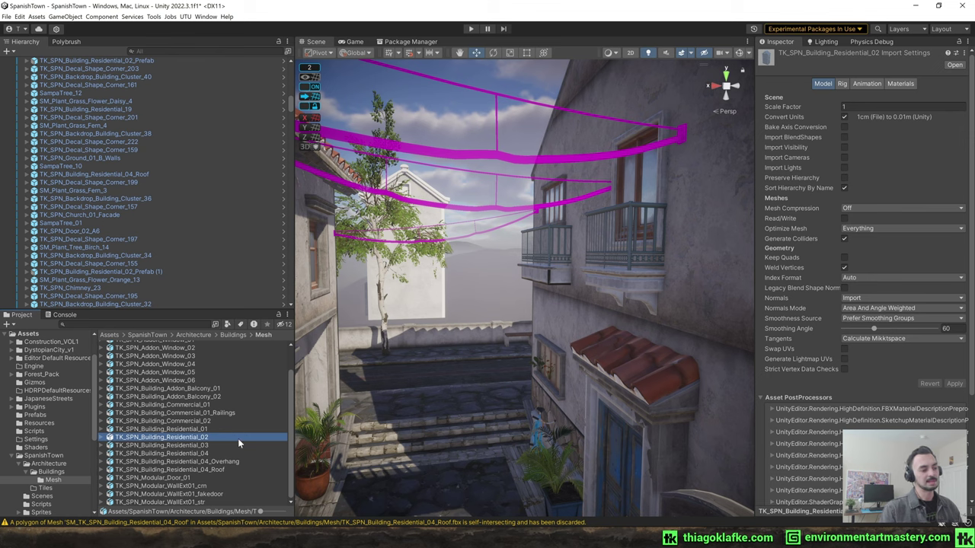
pyautogui.click(59, 471)
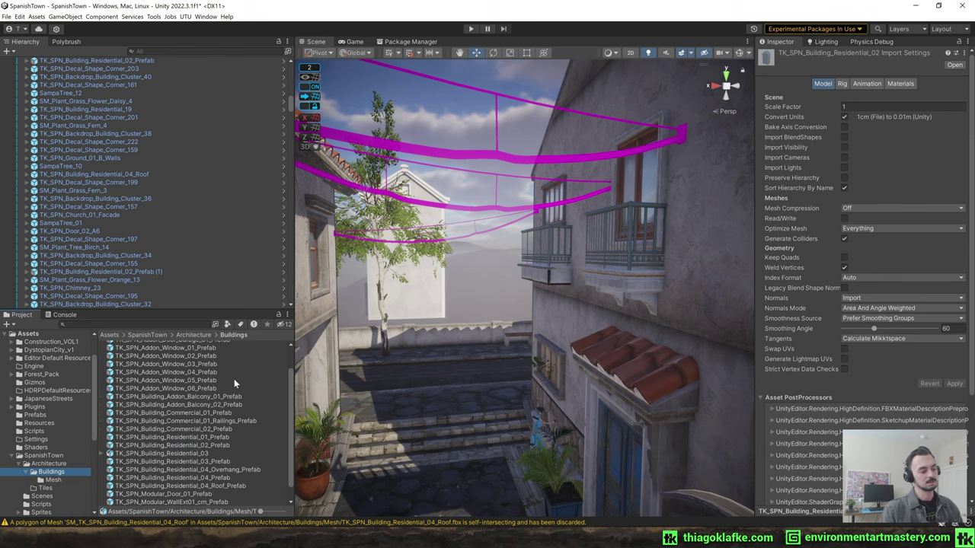
pyautogui.doubleClick(218, 355)
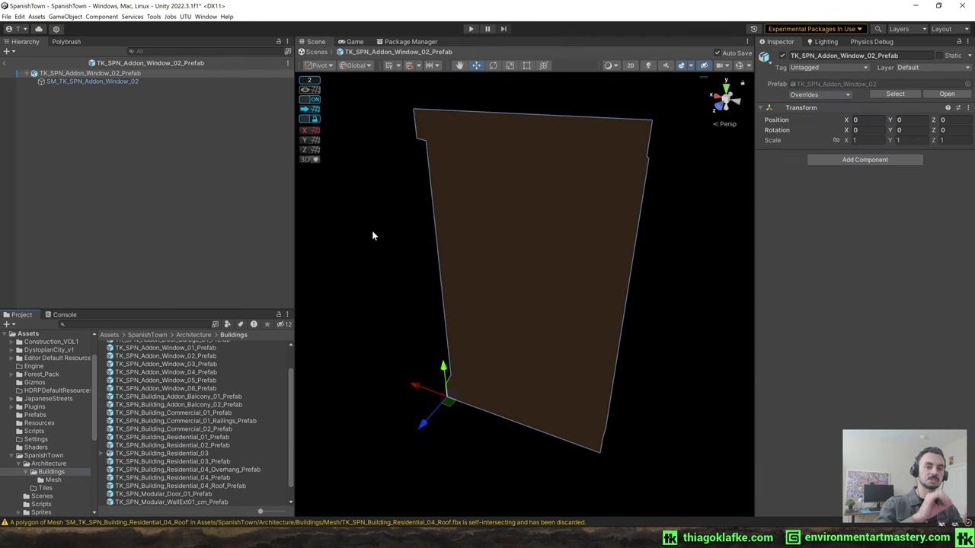
pyautogui.click(316, 52)
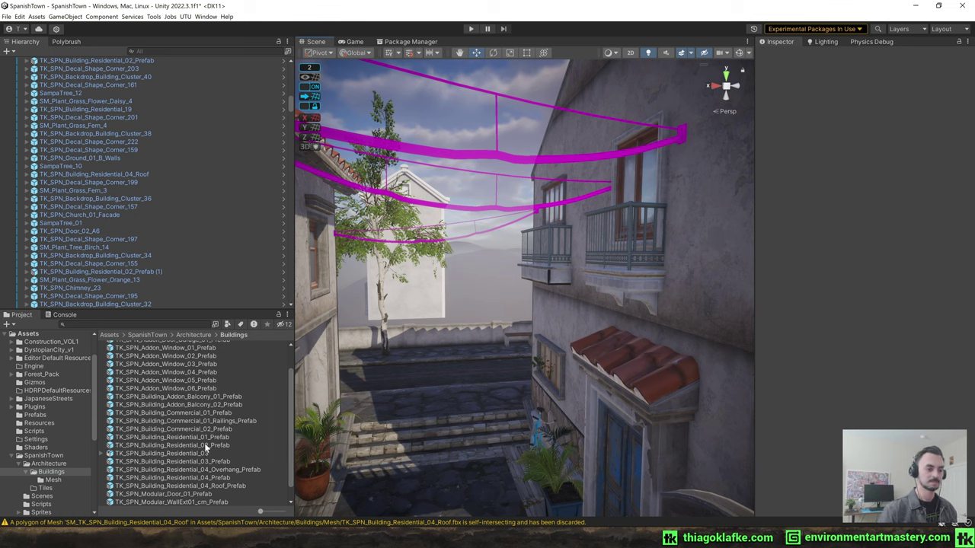
pyautogui.doubleClick(218, 444)
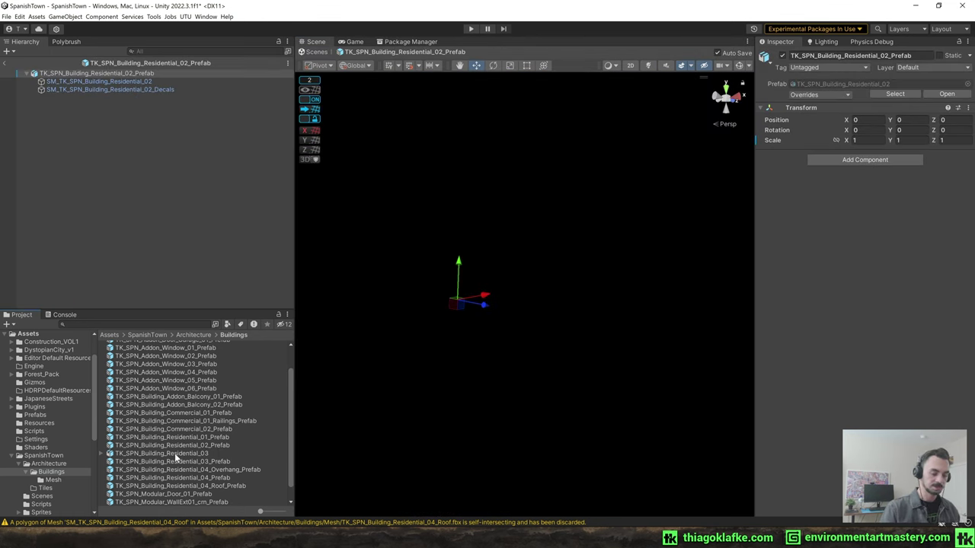
# - Try to move the TK_SPN_Building_Residential_03 model from the Buildings folder into the Mesh folder, and open the Mesh folder
pyautogui.moveTo(150, 455); pyautogui.dragTo(54, 481)
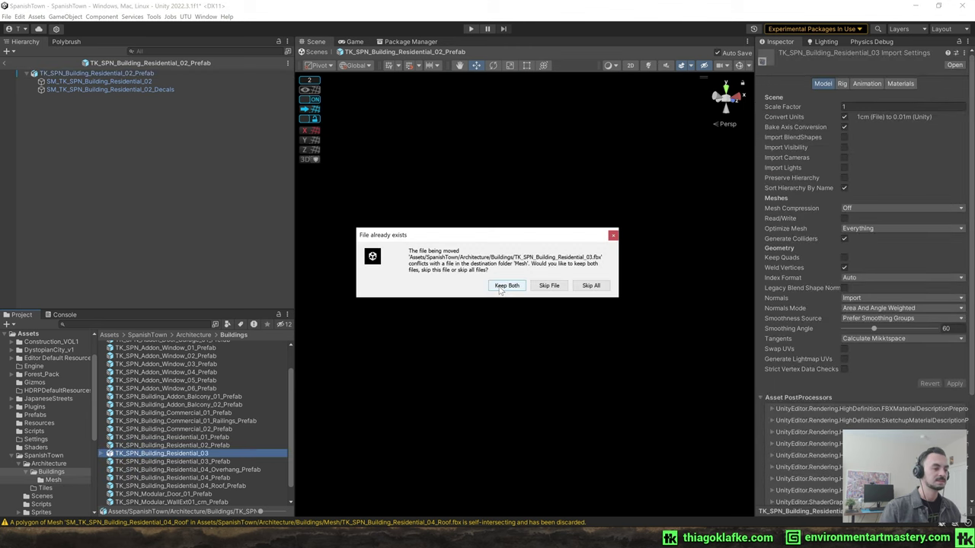
pyautogui.click(610, 238)
pyautogui.click(54, 473)
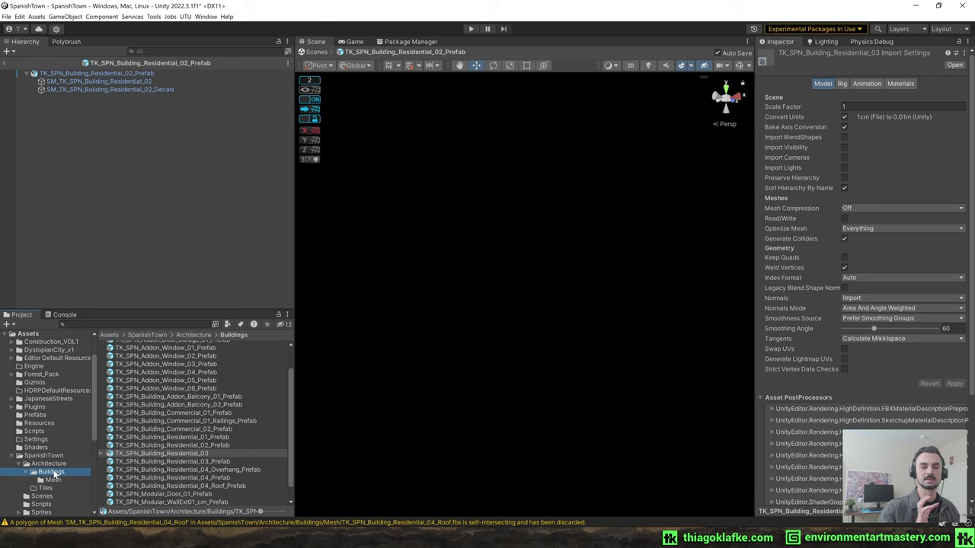
pyautogui.click(65, 480)
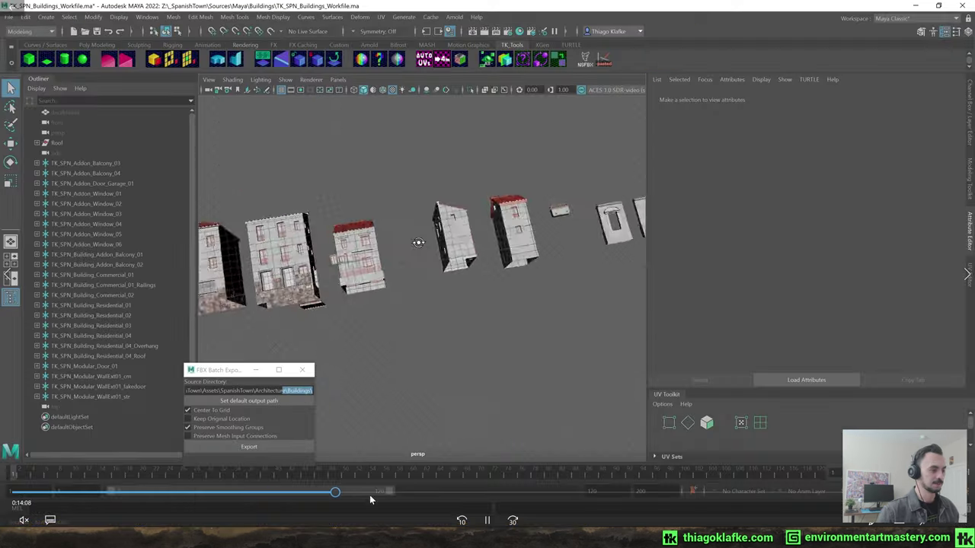
pyautogui.keyDown('alt'); pyautogui.moveTo(447, 238); pyautogui.dragTo(400, 230); pyautogui.keyUp('alt')
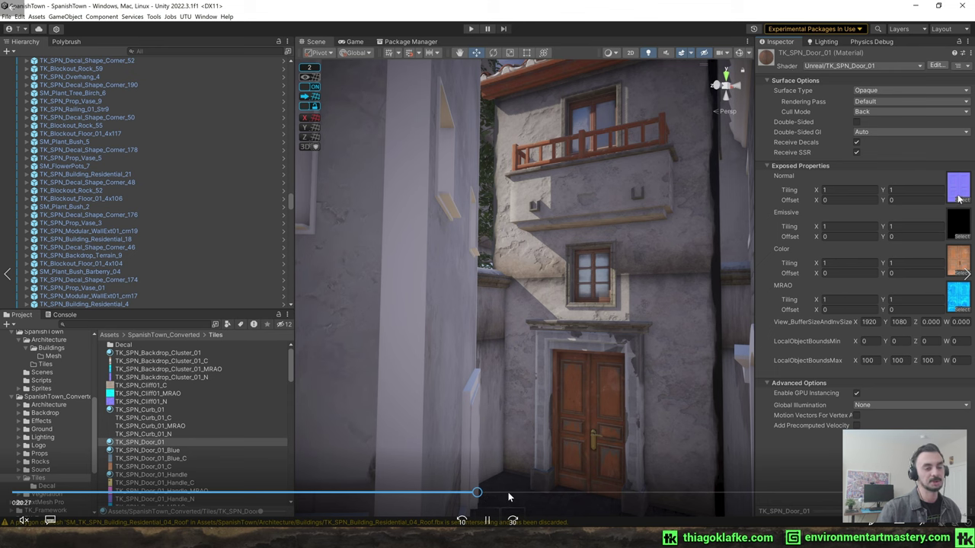
pyautogui.click(509, 494)
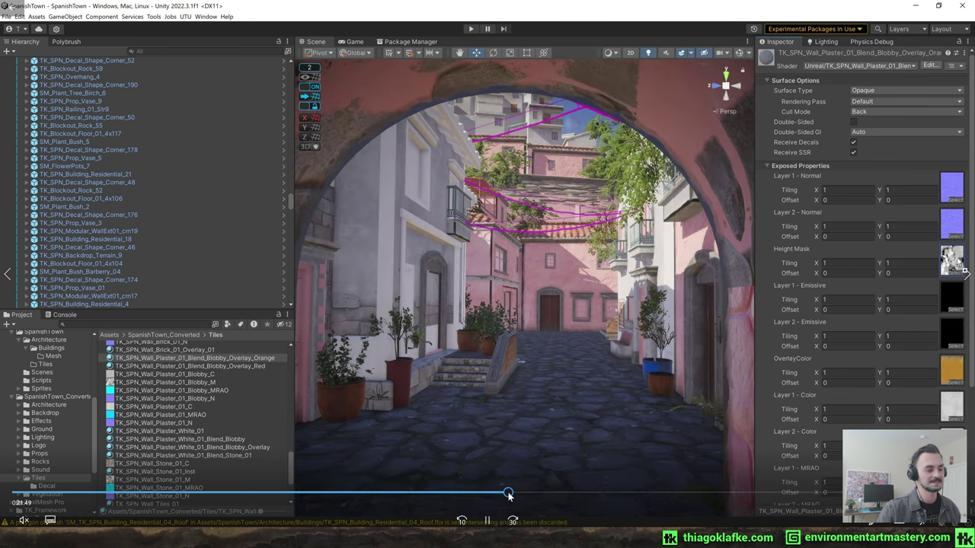
pyautogui.press('space')
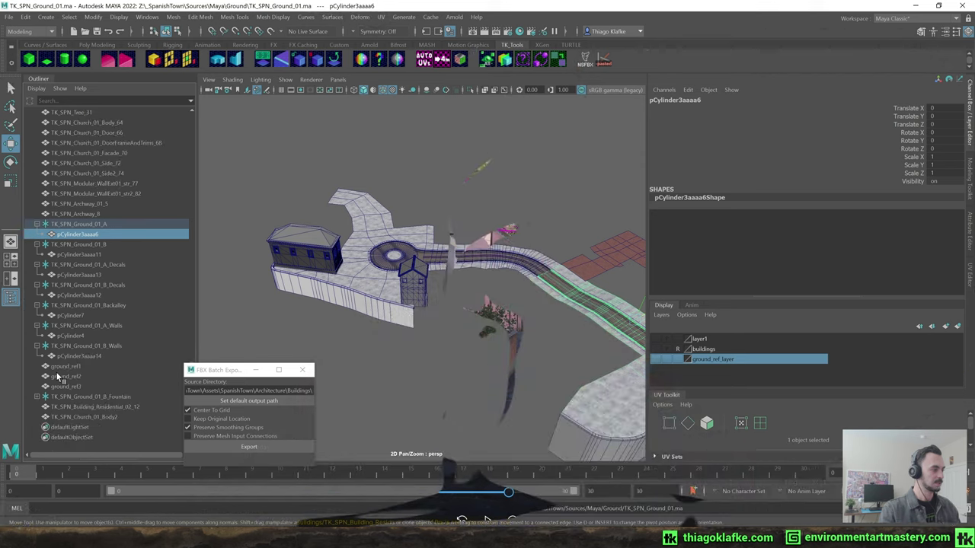
# - Expand TK_SPN_Ground_01_B_Fountain and rename the mesh under TK_SPN_Ground_01_A as SM_TK_SPN_Ground_01_A
pyautogui.click(36, 397)
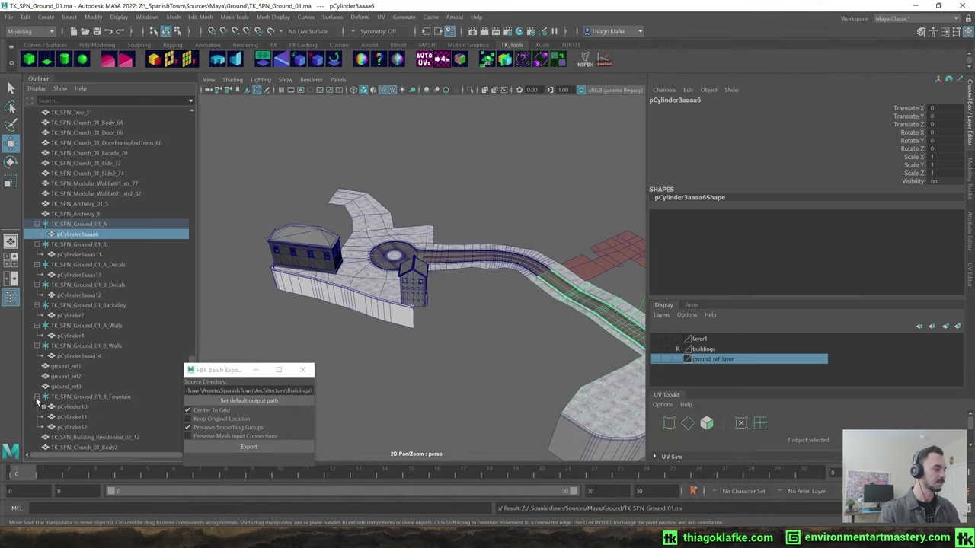
pyautogui.doubleClick(84, 224)
pyautogui.doubleClick(84, 234)
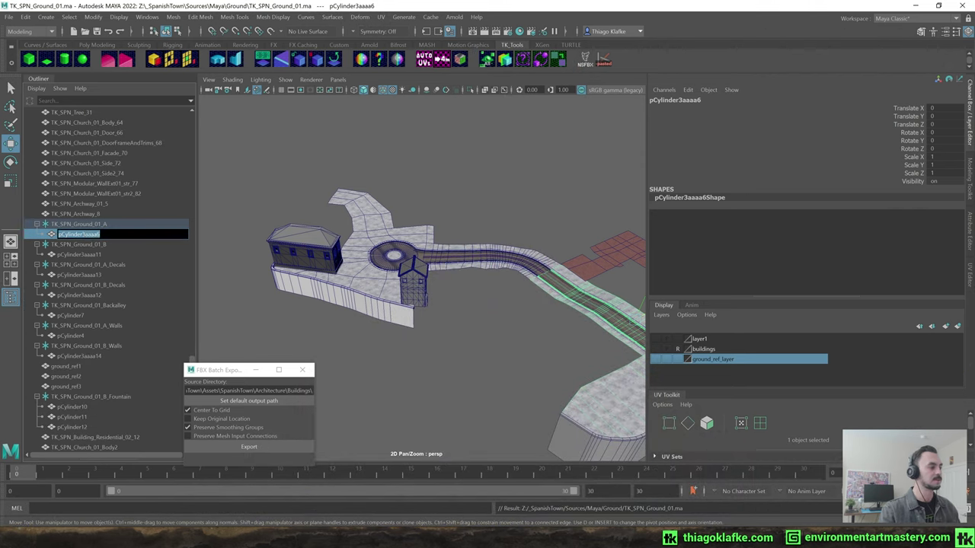
pyautogui.write('SM_')
pyautogui.write('TK_SPN_Ground_01_A')
pyautogui.press('Return')
# - Select the street's decal mesh at the curb and its parent locator TK_SPN_Ground_01_A_Decals
pyautogui.keyDown('alt'); pyautogui.moveTo(475, 299); pyautogui.dragTo(452, 297); pyautogui.keyUp('alt')
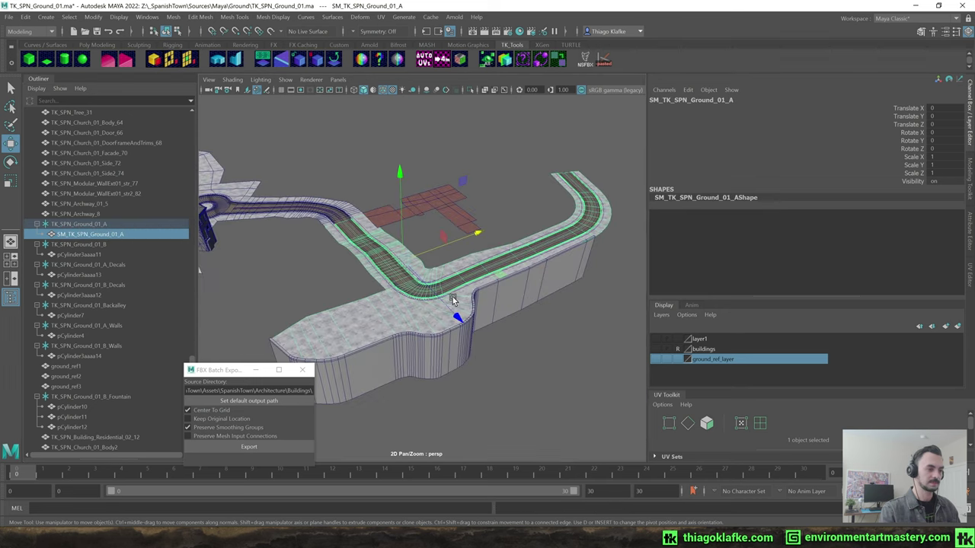
pyautogui.scroll(8, 435, 288)
pyautogui.click(423, 306)
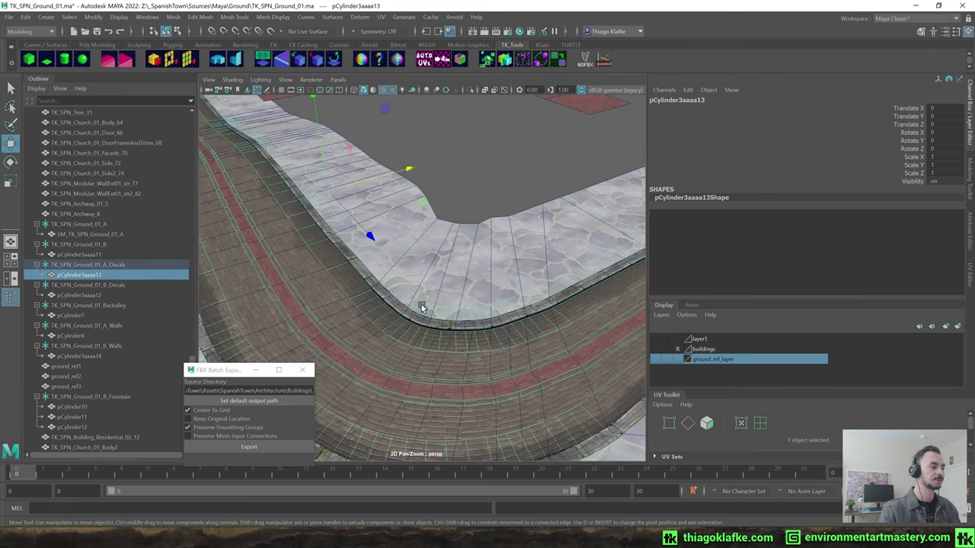
pyautogui.click(111, 265)
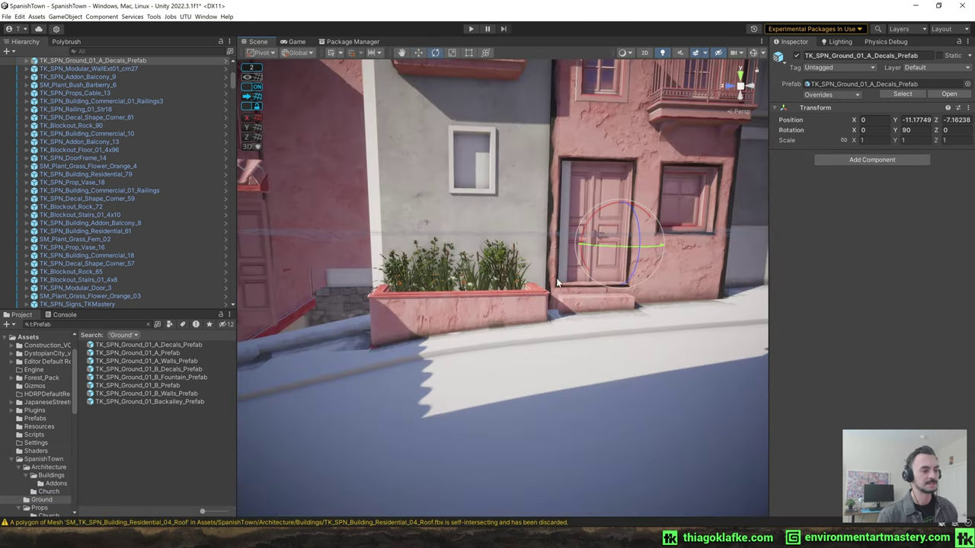
# - In Unity, replace the TK_SPN_Ground_01_B street ground with TK_SPN_Ground_01_B_Prefab
pyautogui.moveTo(617, 252); pyautogui.dragTo(183, 356, button='right')
pyautogui.press('w')
pyautogui.click(379, 338)
pyautogui.moveTo(380, 335); pyautogui.dragTo(492, 283, button='right')
pyautogui.press('w')
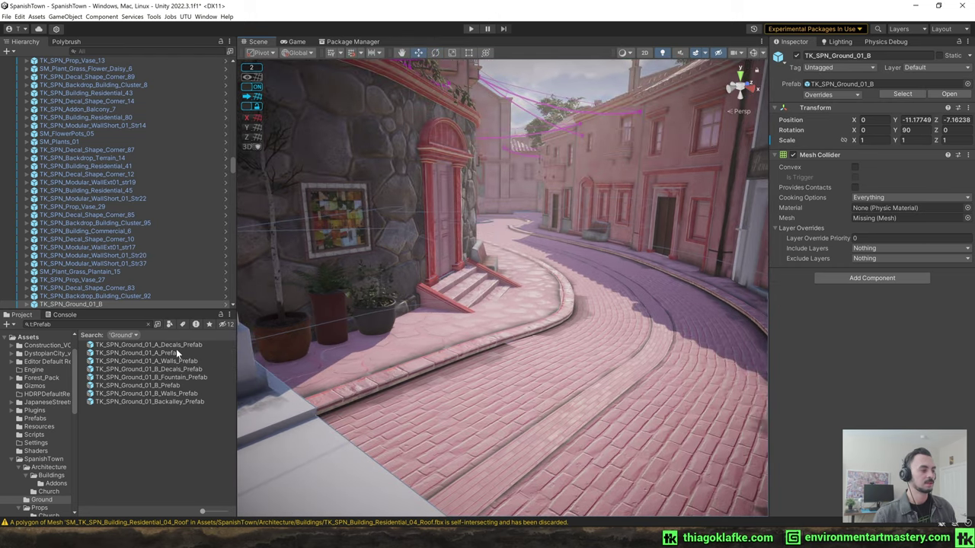
pyautogui.moveTo(166, 377); pyautogui.dragTo(879, 90)
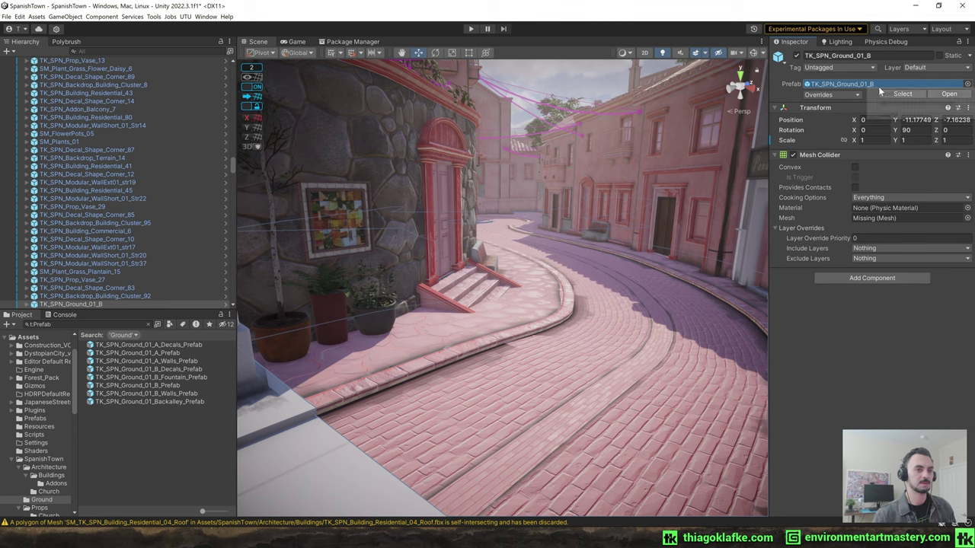
pyautogui.click(888, 93)
# - Rotate the TK_SPN_Ground_01_B_Prefab street ground to 360 degrees about Y
pyautogui.moveTo(449, 262); pyautogui.dragTo(434, 259, button='right')
pyautogui.press('e')
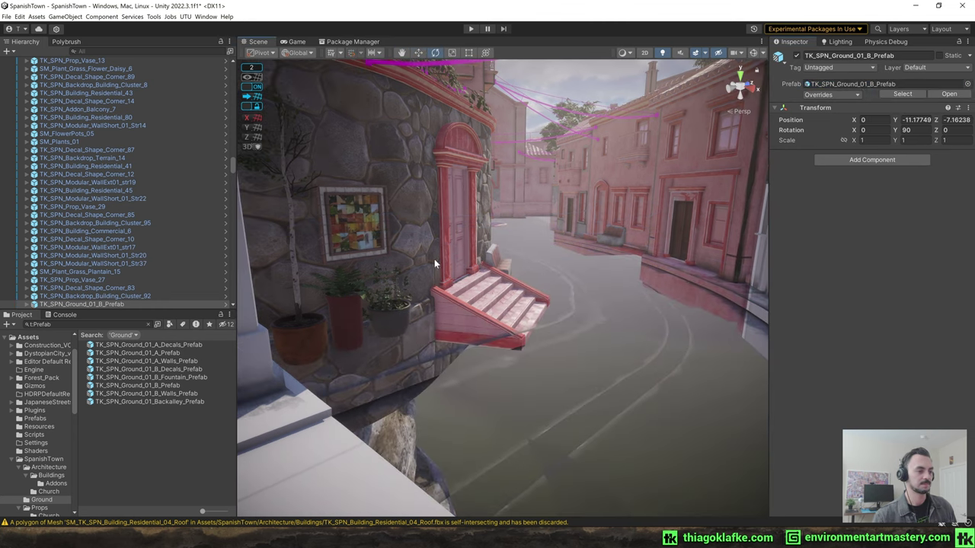
pyautogui.moveTo(631, 282); pyautogui.dragTo(504, 256, button='right')
pyautogui.moveTo(609, 237); pyautogui.dragTo(206, 292)
pyautogui.moveTo(319, 342); pyautogui.dragTo(643, 364, button='right')
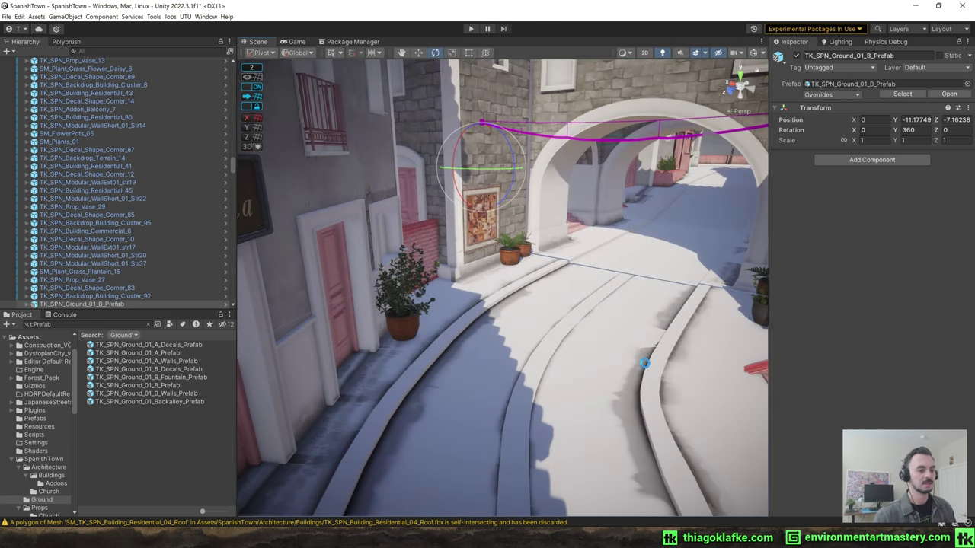
# - Replace TK_SPN_Ground_01_B_Decals with TK_SPN_Ground_01_B_Decals_Prefab and rotate it to 0 degrees about Y
pyautogui.click(643, 364)
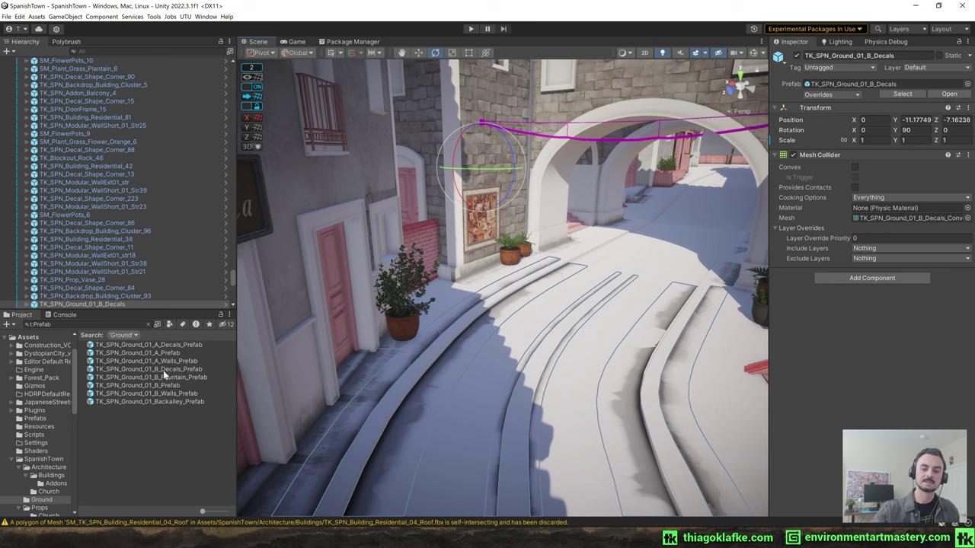
pyautogui.moveTo(163, 370); pyautogui.dragTo(891, 87)
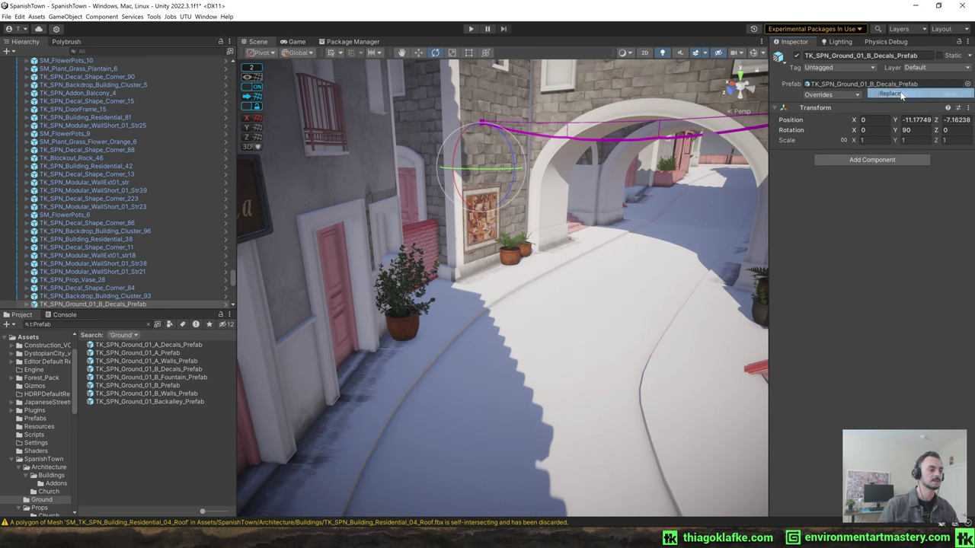
pyautogui.moveTo(531, 263); pyautogui.dragTo(524, 260, button='right')
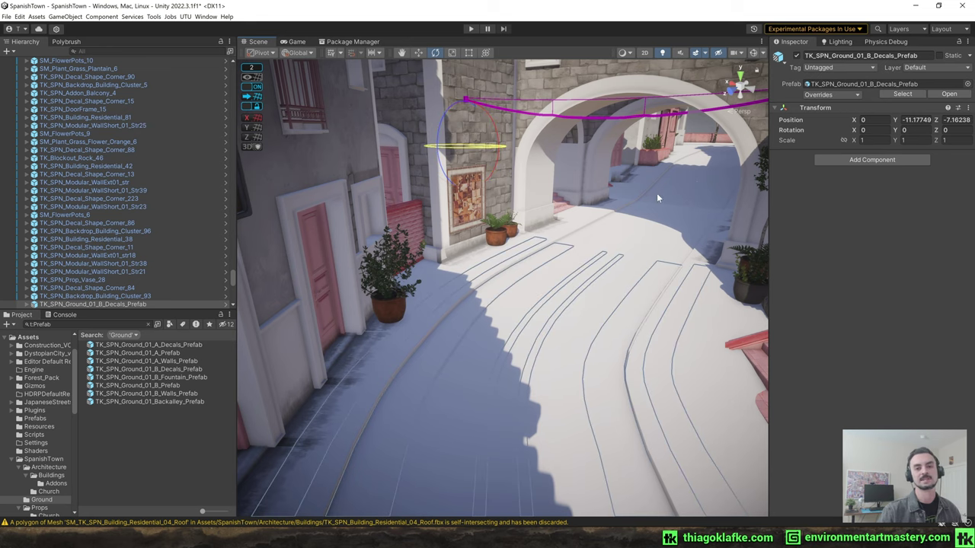
# - Replace the TK_SPN_Ground_01_B_Fountain base with TK_SPN_Ground_01_B_Fountain_Prefab and rotate it to 0 degrees about Y
pyautogui.moveTo(656, 192); pyautogui.dragTo(594, 270, button='right')
pyautogui.press('w')
pyautogui.click(504, 328)
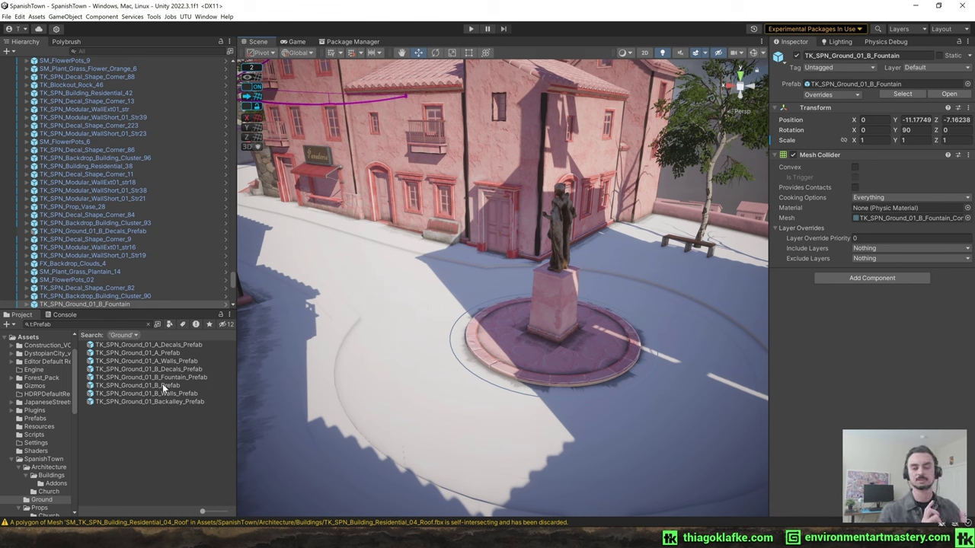
pyautogui.click(122, 377)
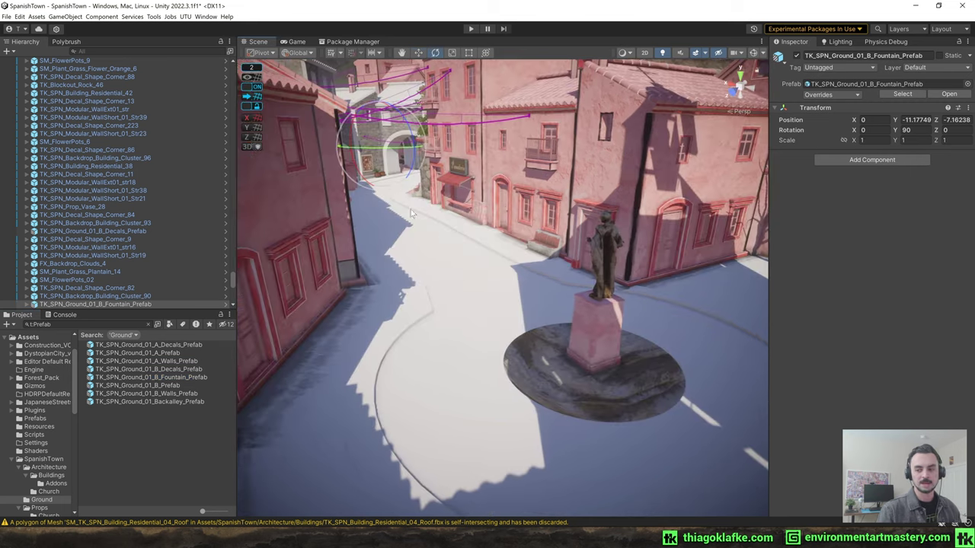
# - Examine the fountain square, the church facade and the trees beside the arched wall
pyautogui.press('w')
pyautogui.moveTo(527, 261); pyautogui.dragTo(556, 174, button='right')
pyautogui.press('s')
pyautogui.click(572, 164)
pyautogui.press('s')
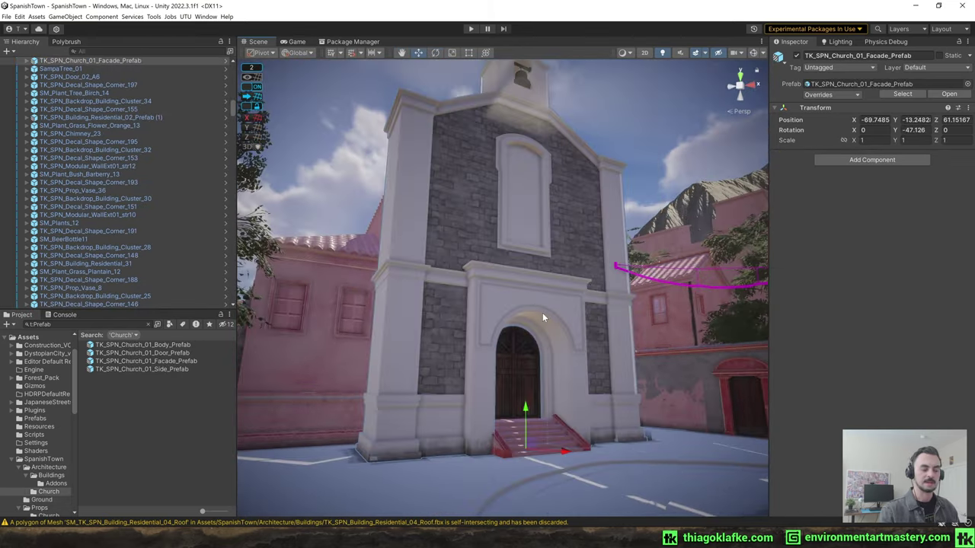
pyautogui.moveTo(542, 312); pyautogui.dragTo(545, 308, button='right')
pyautogui.press('s')
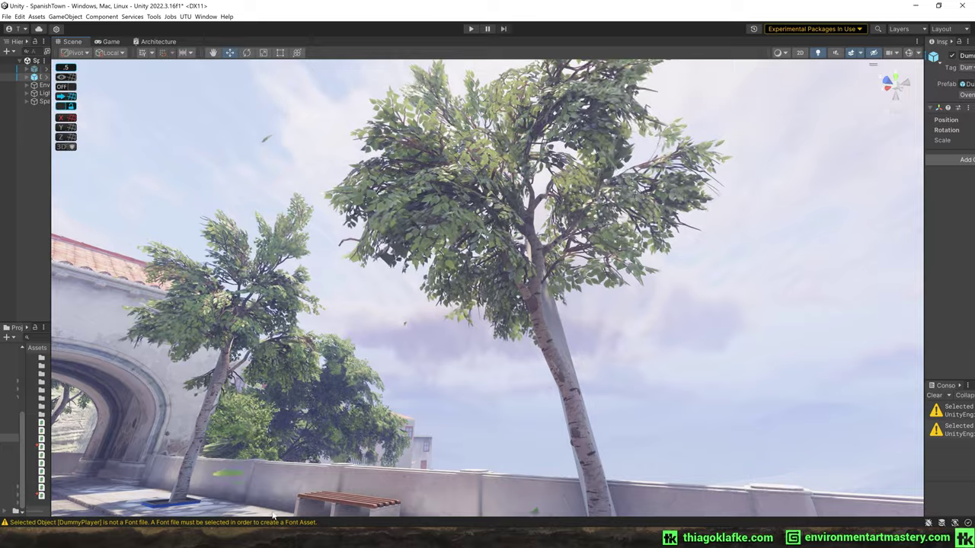
pyautogui.moveTo(641, 313); pyautogui.dragTo(639, 319, button='right')
pyautogui.keyDown('alt'); pyautogui.moveTo(639, 320); pyautogui.dragTo(536, 365); pyautogui.keyUp('alt')
pyautogui.press('w')
pyautogui.moveTo(427, 266); pyautogui.dragTo(499, 343, button='right')
pyautogui.moveTo(757, 377); pyautogui.dragTo(683, 270, button='right')
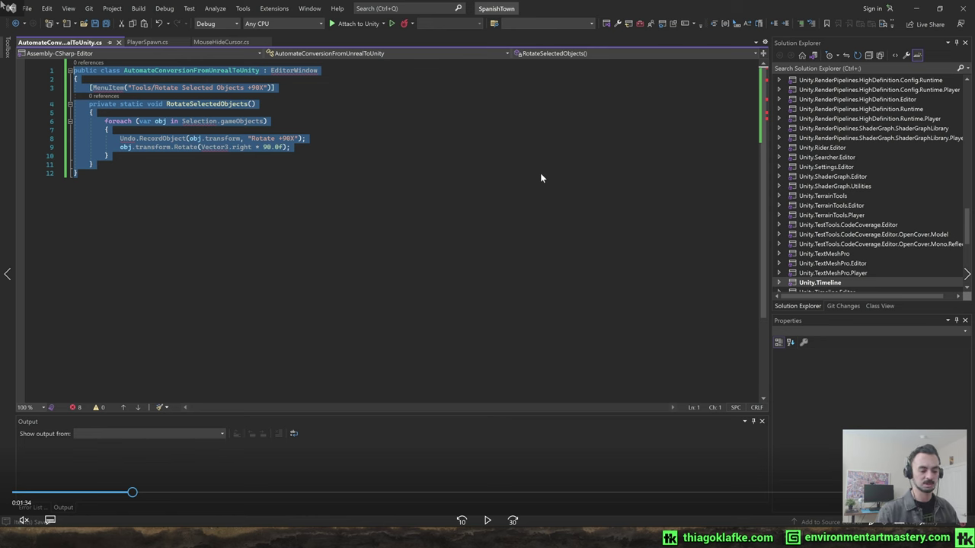
pyautogui.press('space')
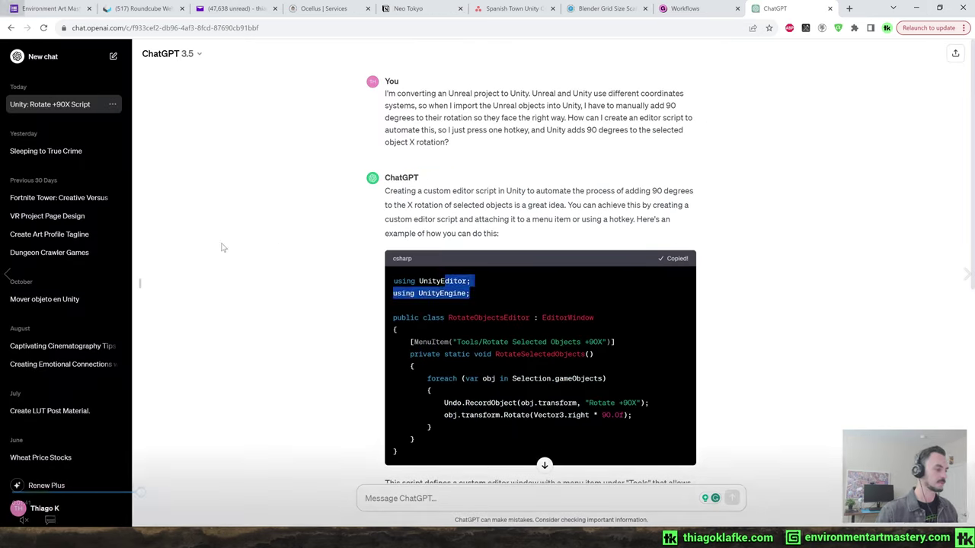
pyautogui.moveTo(150, 492); pyautogui.dragTo(183, 493)
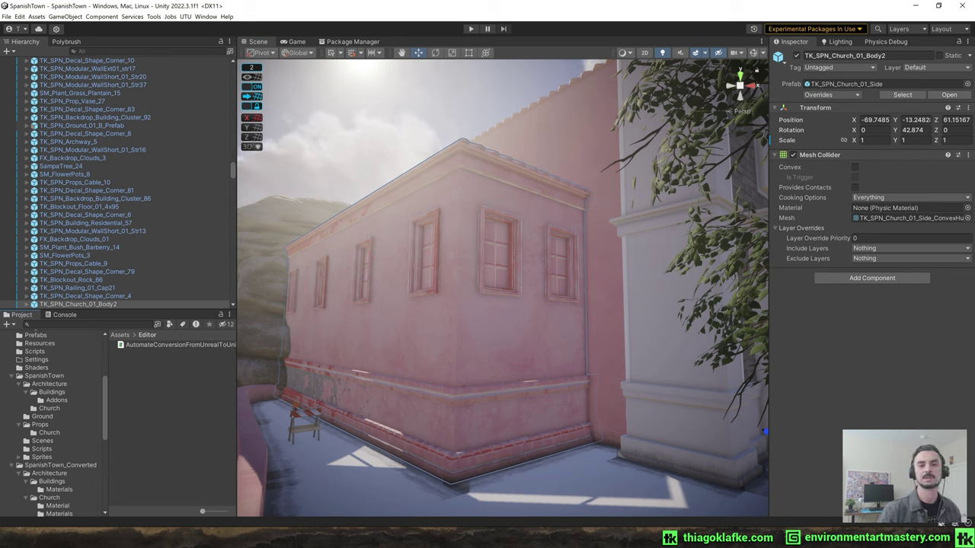
# - Switch to the ChatGPT conversation about the Rotate +90X script and begin a follow-up message with "That worked great! Now"
pyautogui.moveTo(110, 541)
pyautogui.click(158, 495)
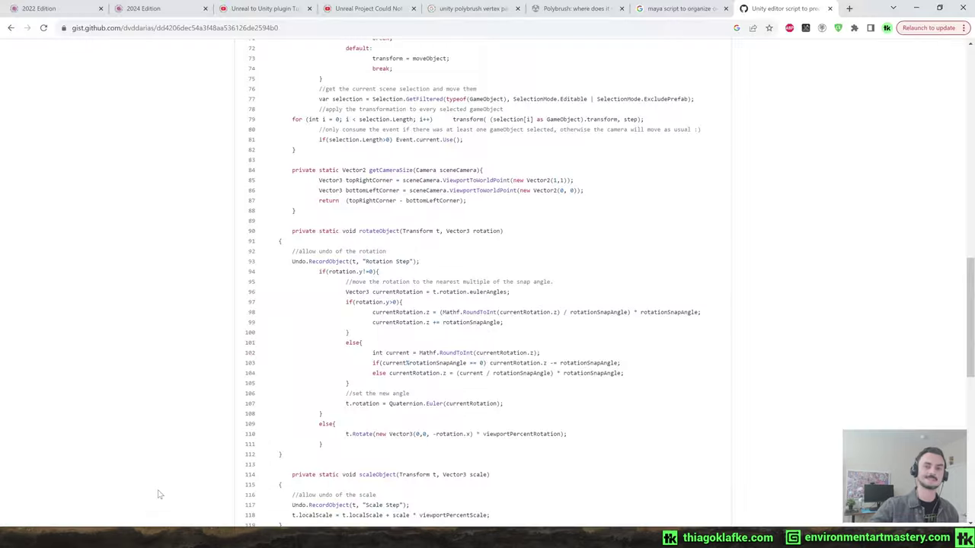
pyautogui.hotkey('alt', 'Tab')
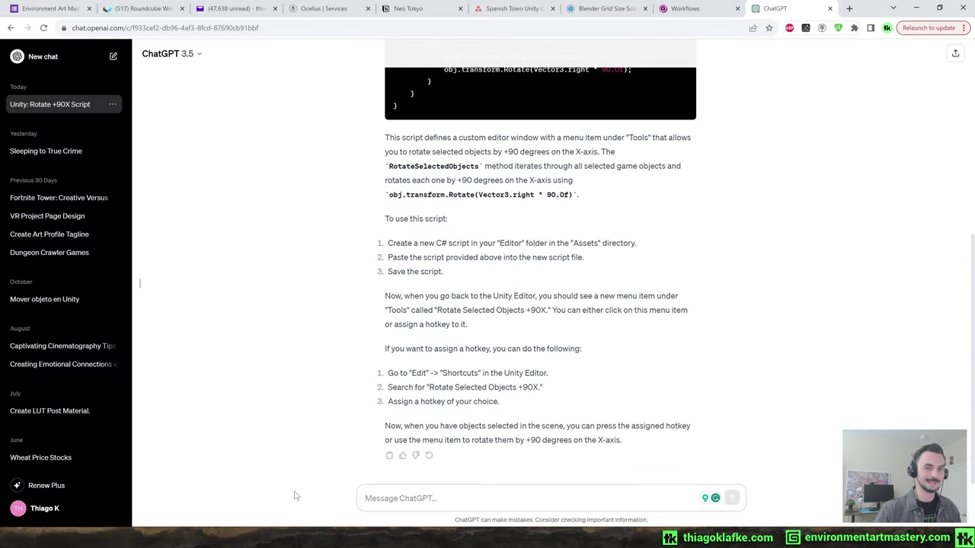
pyautogui.write('That wo')
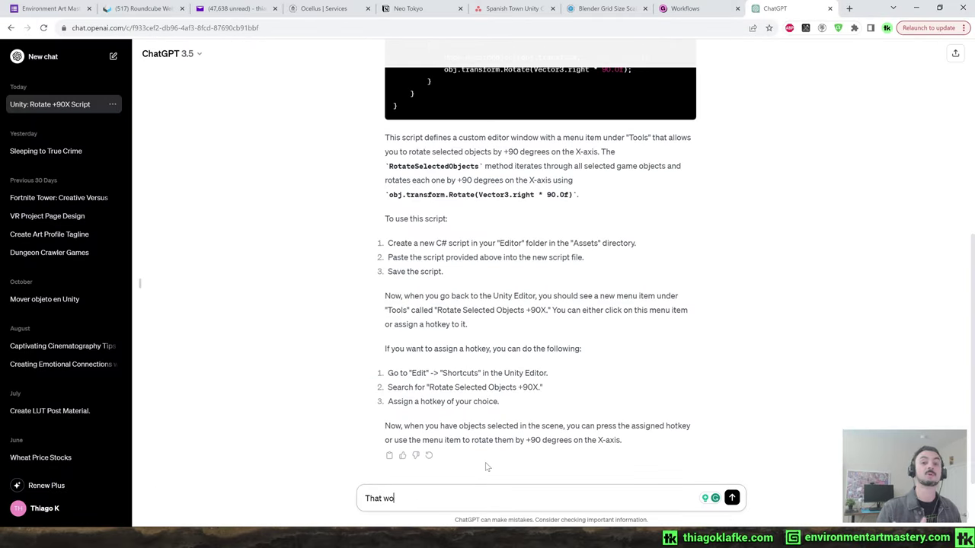
pyautogui.write('rked great! NO')
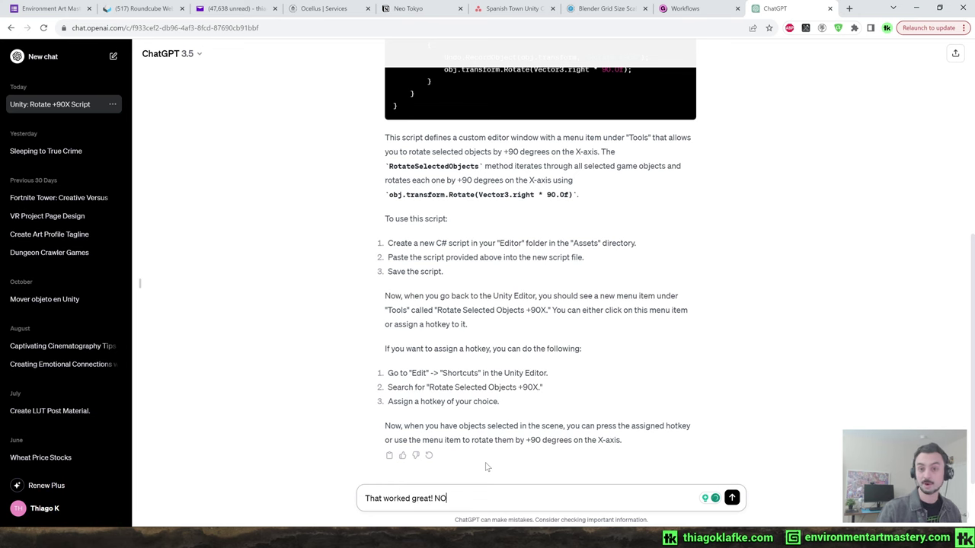
pyautogui.press('BackSpace')
pyautogui.write('ow')
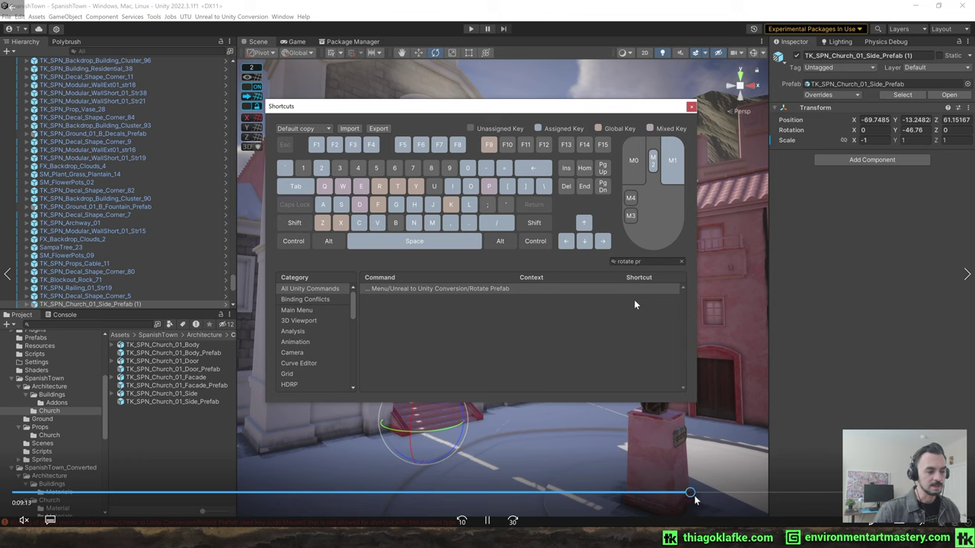
# - Select the shortcut entry of the Unreal to Unity Conversion/Rotate Prefab command for editing
pyautogui.click(634, 289)
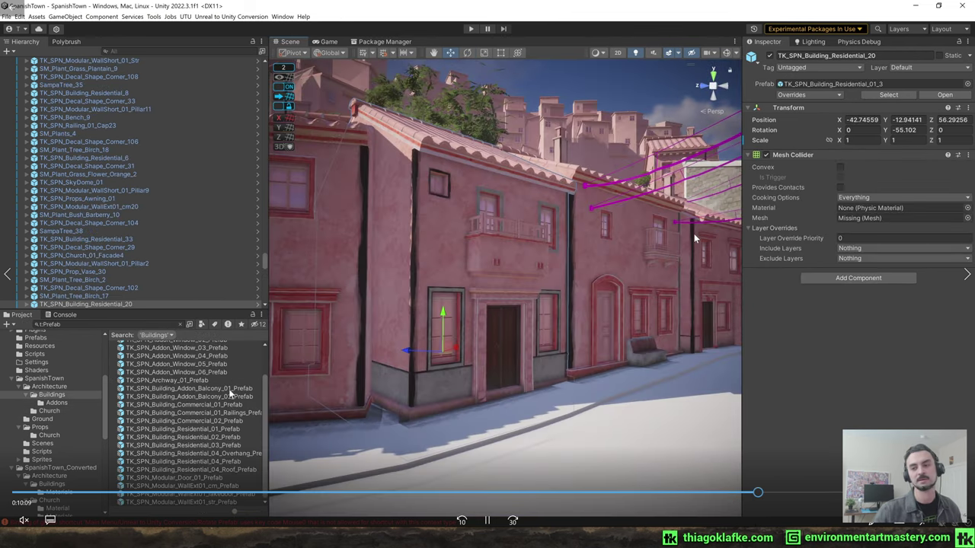
# - Replace TK_SPN_Building_Residential_20 with TK_SPN_Building_Residential_01_Prefab and rotate it about Y, comparing both orientations with undo and redo
pyautogui.moveTo(203, 436); pyautogui.dragTo(874, 86)
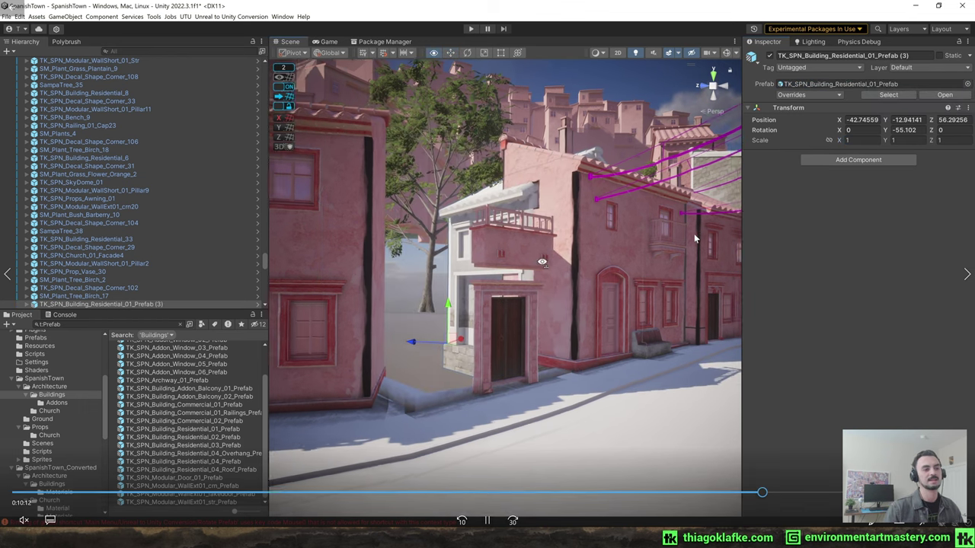
pyautogui.press('e')
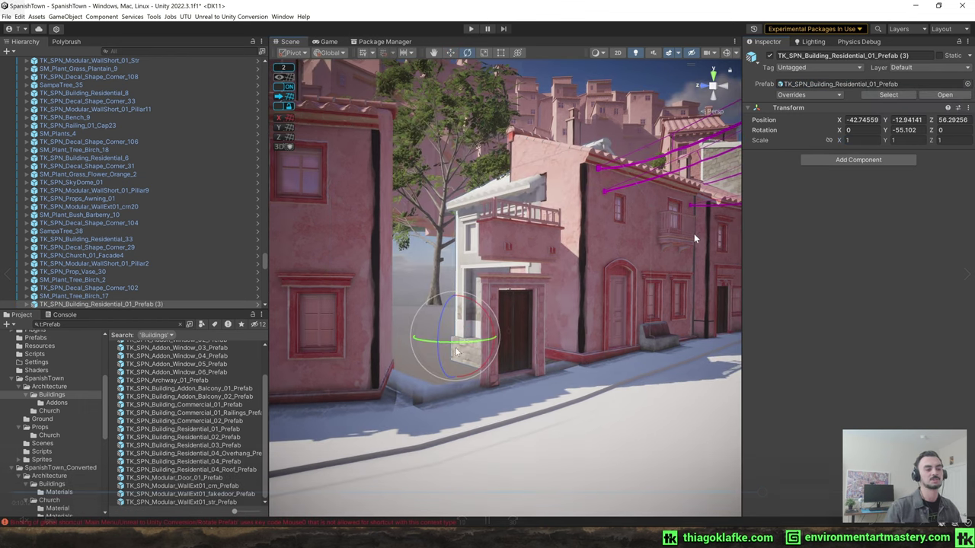
pyautogui.moveTo(454, 336); pyautogui.dragTo(339, 342)
pyautogui.hotkey('ctrl', 'z')
pyautogui.hotkey('ctrl', 'y')
pyautogui.hotkey('ctrl', 'z')
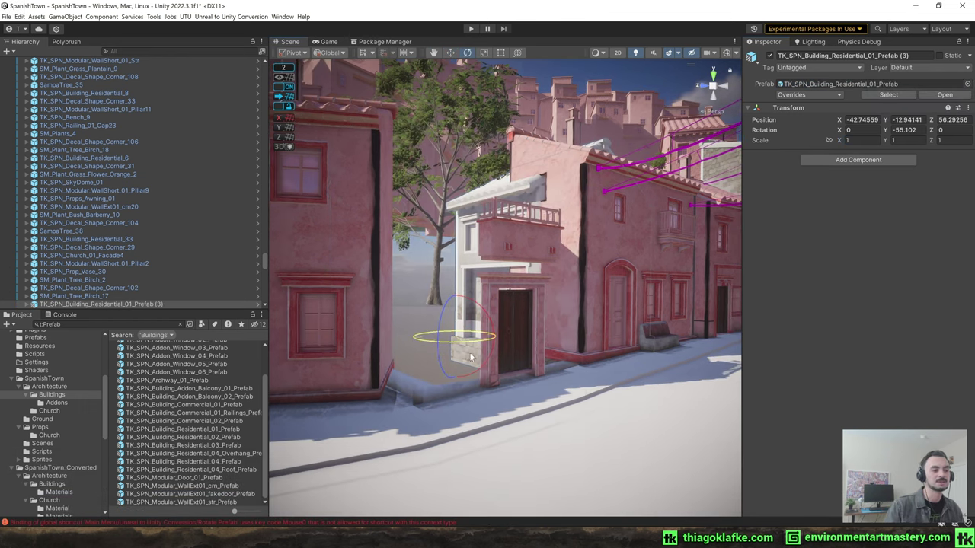
pyautogui.hotkey('ctrl', 'y')
# - Replace TK_SPN_Building_Residential_33 with TK_SPN_Building_Residential_01_Prefab and rotate the building about its vertical axis
pyautogui.press('w')
pyautogui.click(610, 222)
pyautogui.moveTo(610, 222); pyautogui.dragTo(637, 204, button='right')
pyautogui.press('w')
pyautogui.press('s')
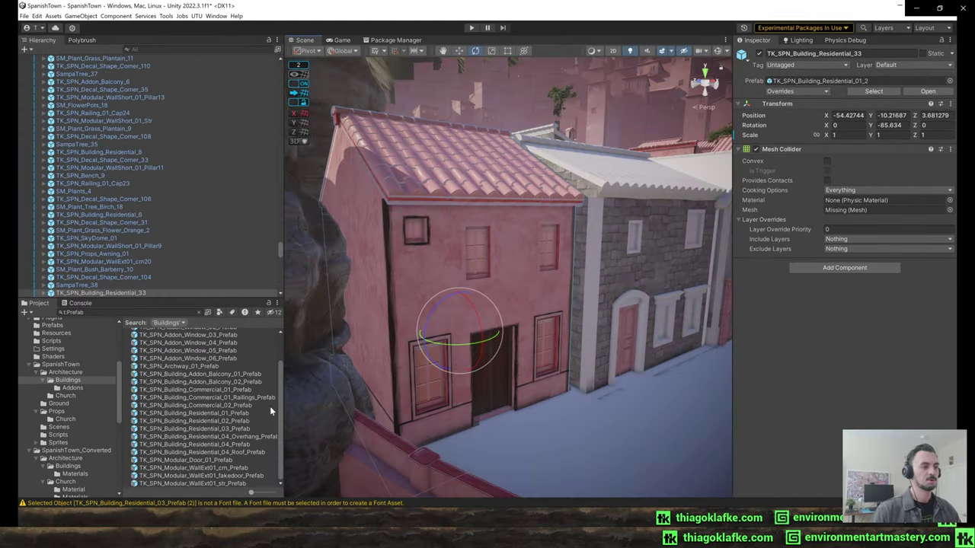
pyautogui.moveTo(234, 415); pyautogui.dragTo(856, 84)
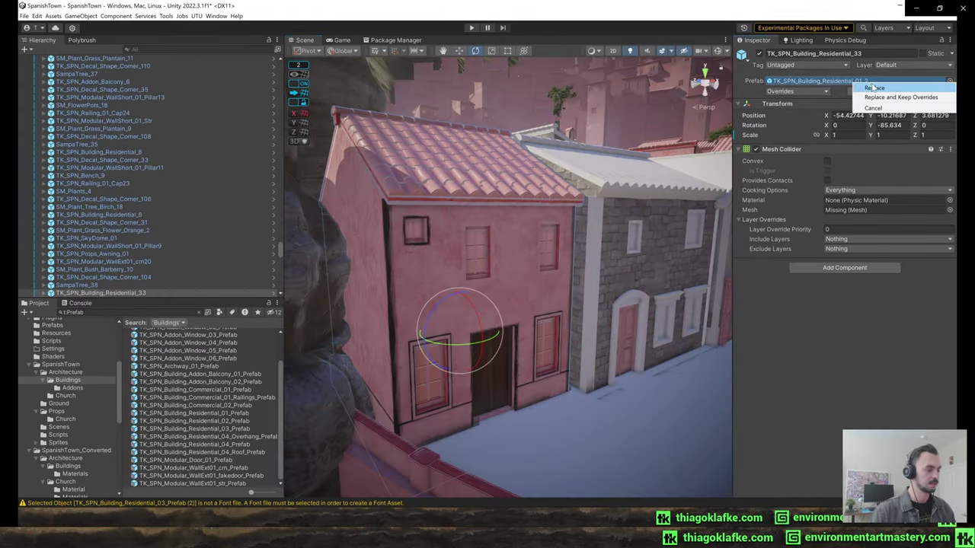
pyautogui.click(872, 85)
pyautogui.keyDown('ctrl'); pyautogui.moveTo(492, 344); pyautogui.dragTo(362, 351); pyautogui.keyUp('ctrl')
# - Replace the pink corner building's source with TK_SPN_Building_Residential_01_Prefab and set its Y rotation to 0
pyautogui.moveTo(482, 323); pyautogui.dragTo(487, 198, button='right')
pyautogui.press('d')
pyautogui.click(464, 191)
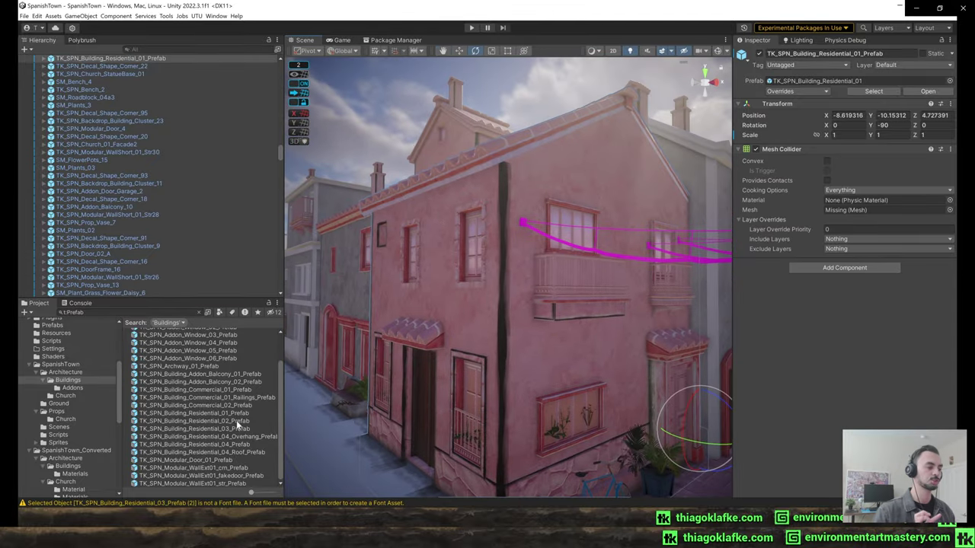
pyautogui.moveTo(238, 413); pyautogui.dragTo(865, 83)
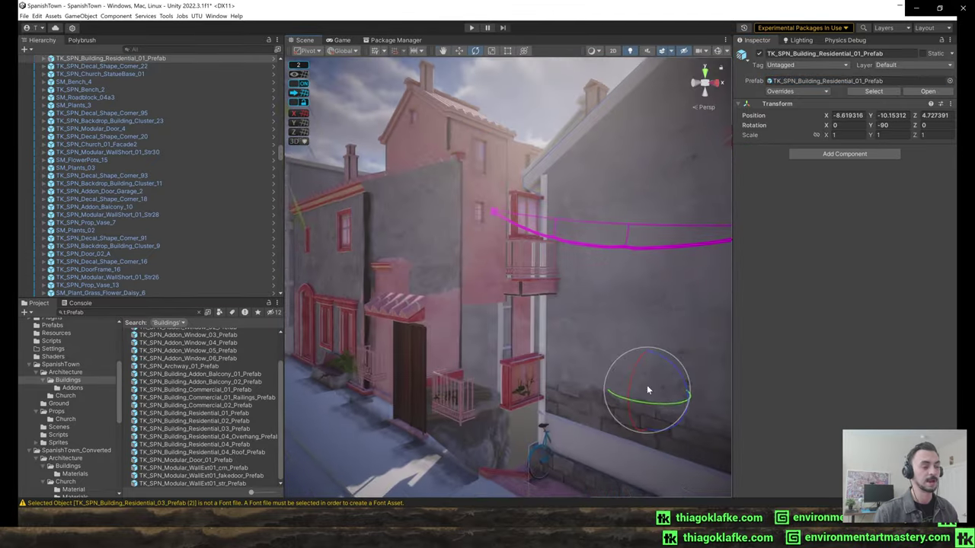
pyautogui.moveTo(646, 389); pyautogui.dragTo(256, 317, button='right')
# - Scale the white TK_SPN_Building_Residential_02_Prefab to 0.75 along X, reducing the grid snap increment to 0.125
pyautogui.moveTo(503, 327); pyautogui.dragTo(427, 362, button='right')
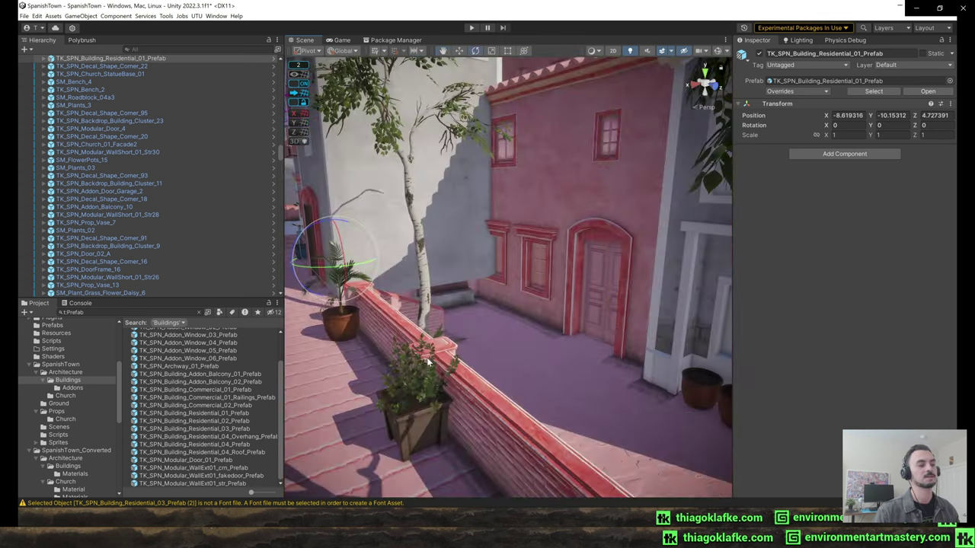
pyautogui.click(493, 335)
pyautogui.moveTo(493, 309); pyautogui.dragTo(457, 296, button='right')
pyautogui.click(430, 288)
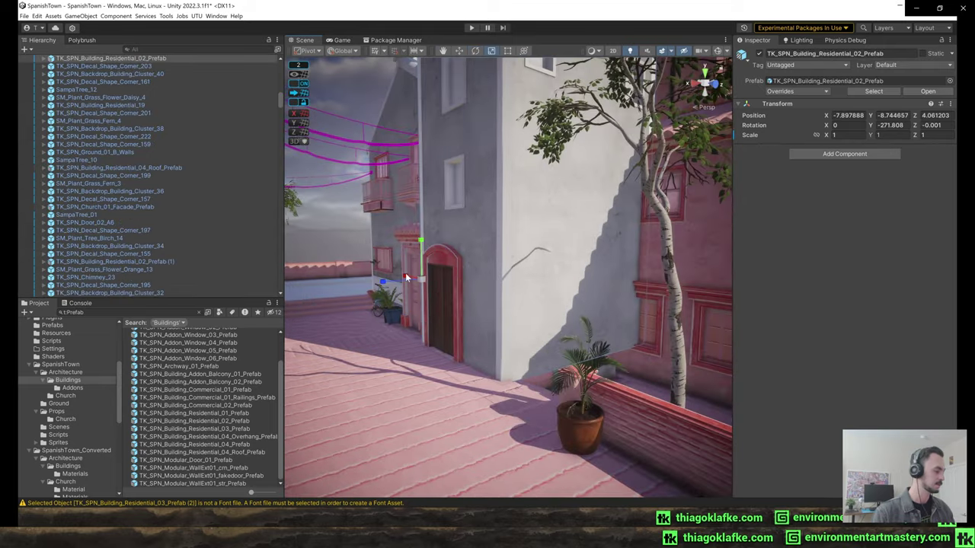
pyautogui.moveTo(406, 278); pyautogui.dragTo(408, 279)
pyautogui.hotkey('ctrl', 'z')
pyautogui.press('-')
pyautogui.press('-')
pyautogui.press('-')
pyautogui.press('-')
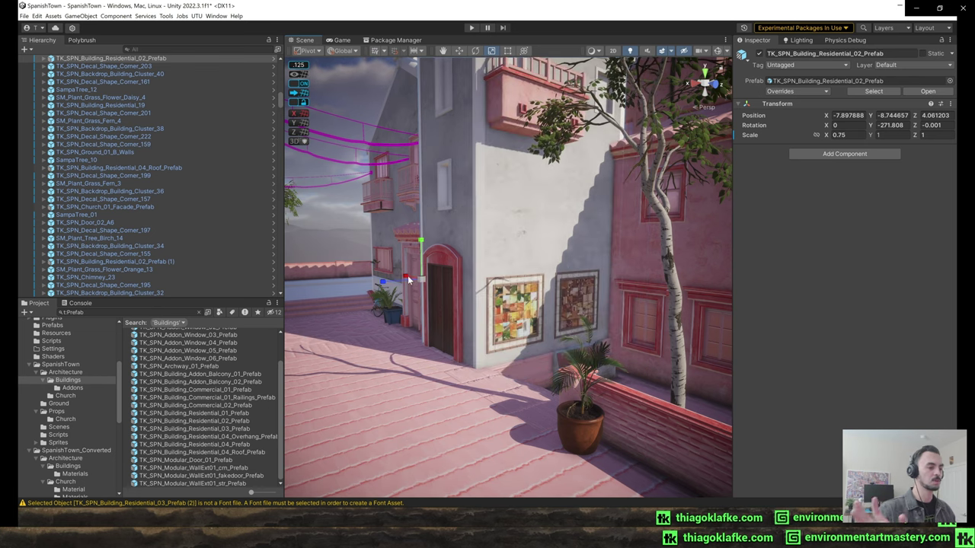
pyautogui.moveTo(407, 275); pyautogui.dragTo(576, 267, button='right')
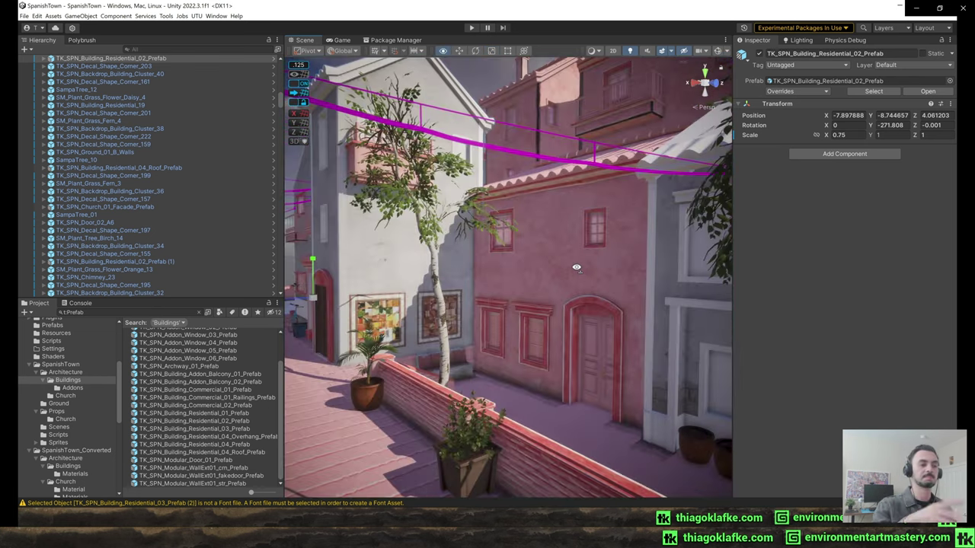
pyautogui.click(573, 242)
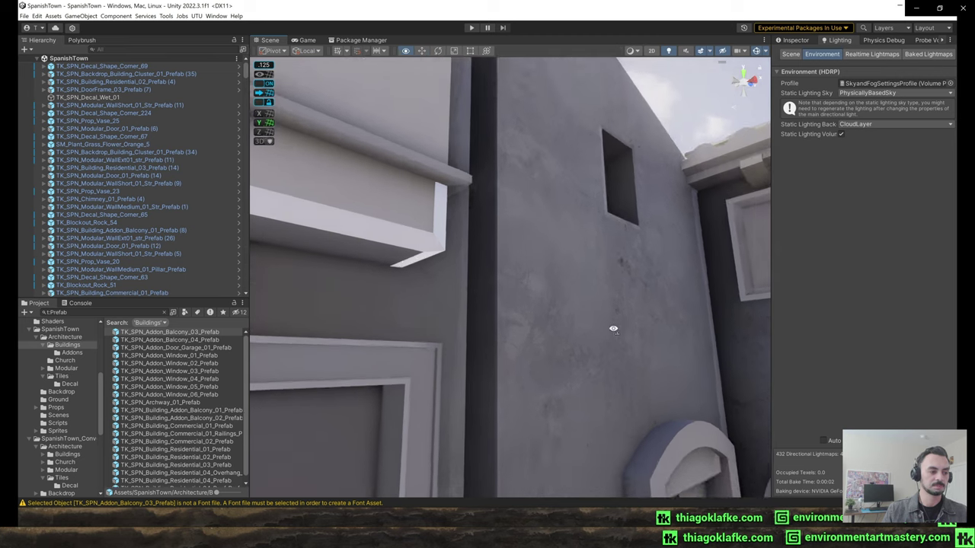
# - Examine the shading on the wall corners, window openings and narrow gaps of the grey buildings
pyautogui.moveTo(613, 328); pyautogui.dragTo(613, 328, button='right')
pyautogui.moveTo(501, 259); pyautogui.dragTo(464, 237, button='right')
pyautogui.press('s')
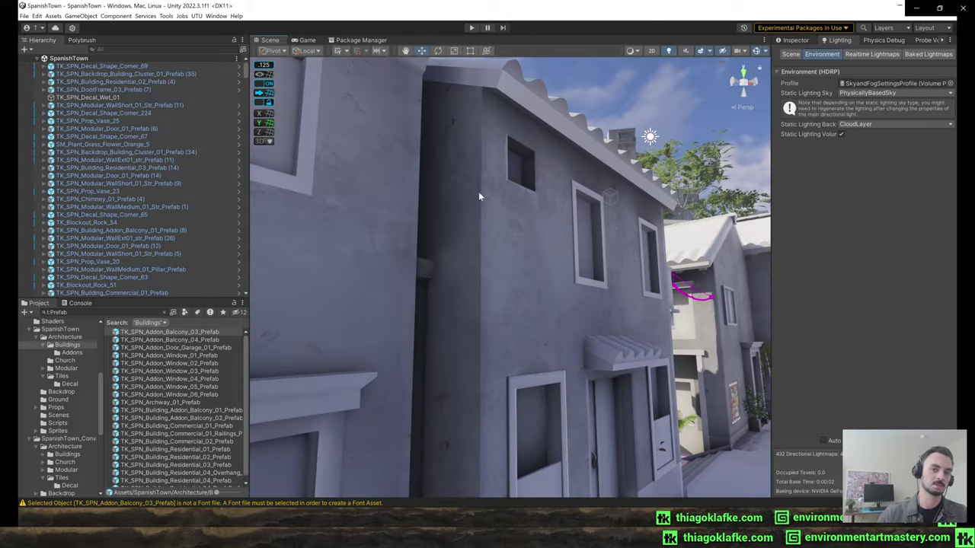
pyautogui.moveTo(478, 196); pyautogui.dragTo(383, 224, button='right')
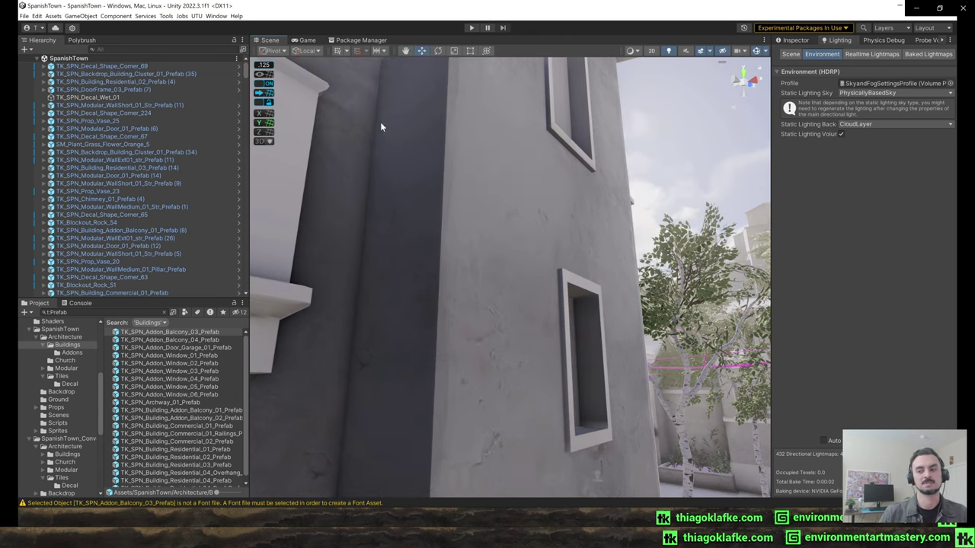
# - Open the recent scene TK__Tools_ProbeLit_Test and inspect the lighting on its building walls
pyautogui.click(24, 16)
pyautogui.moveTo(74, 44)
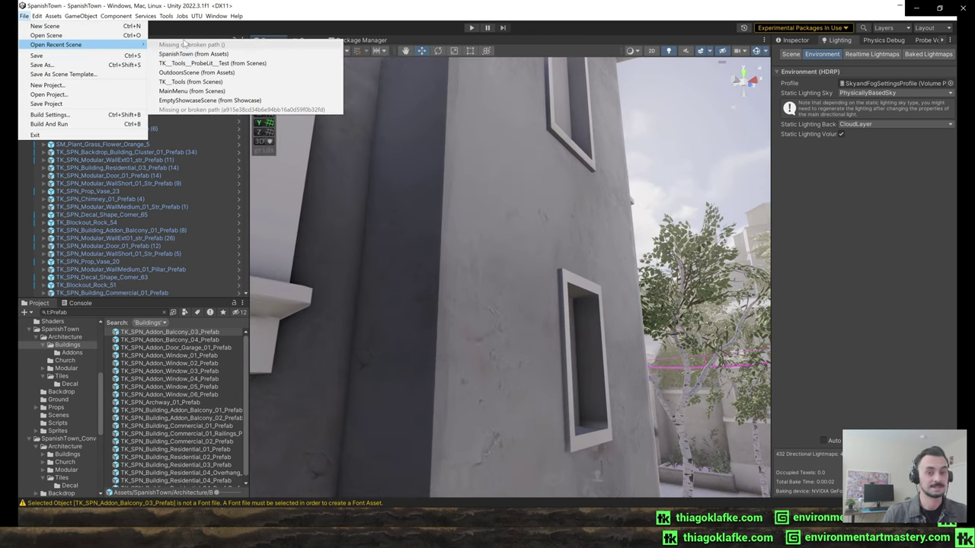
pyautogui.click(259, 63)
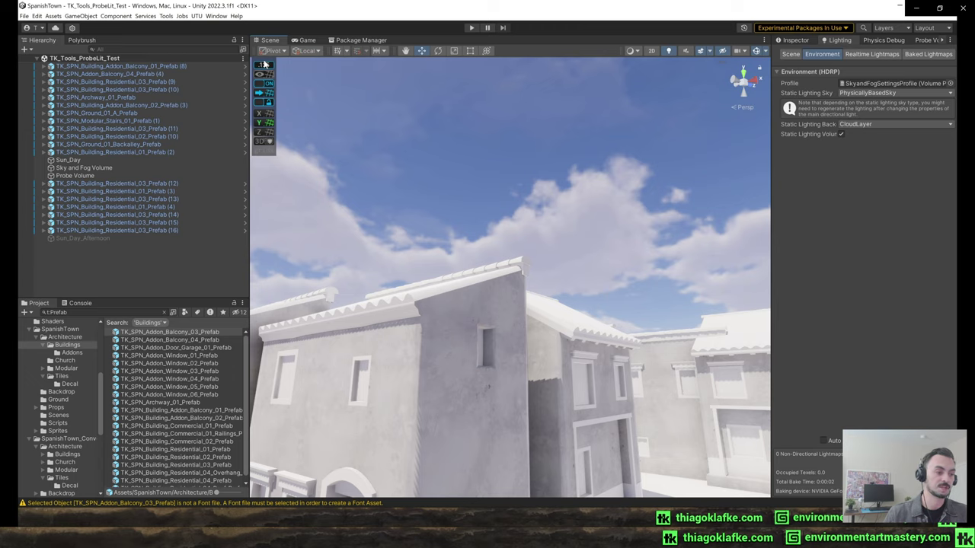
pyautogui.moveTo(446, 222); pyautogui.dragTo(428, 291, button='right')
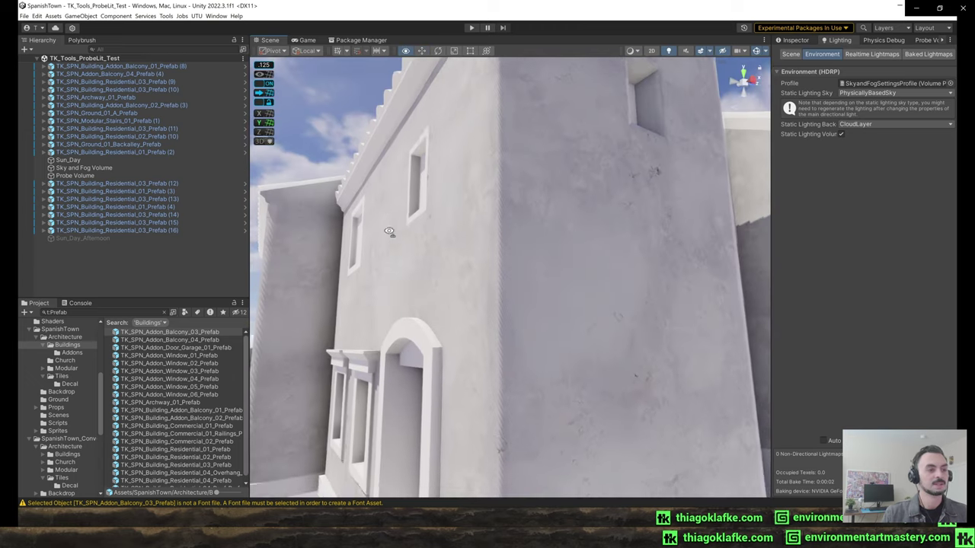
# - Rewind the recorded clip to the scene switch, pause on the SpanishTown view and resume playback further ahead
pyautogui.click(337, 481)
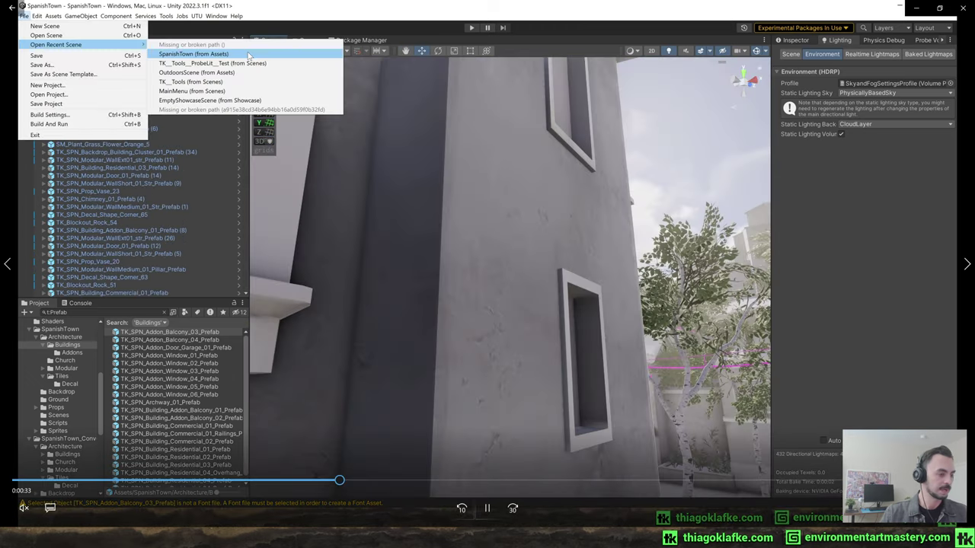
pyautogui.click(487, 509)
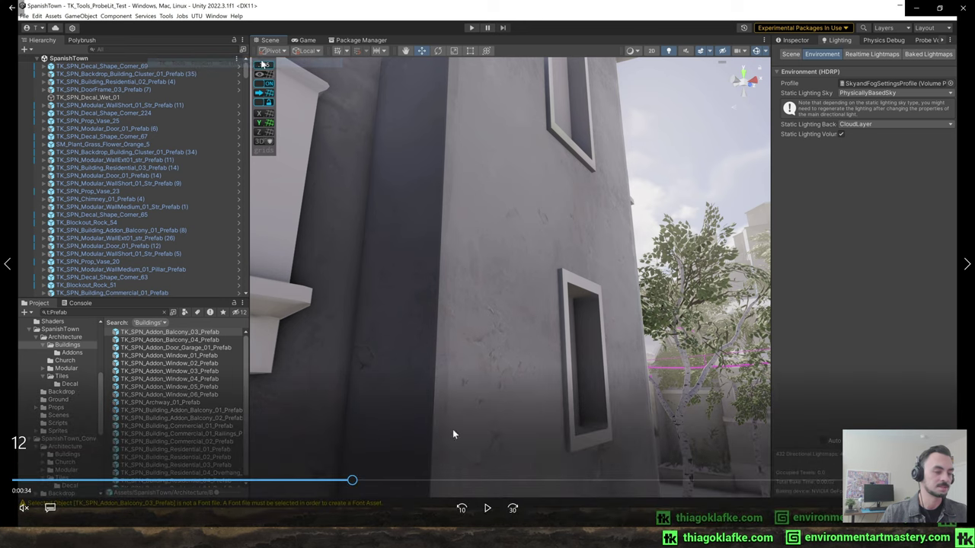
pyautogui.press('space')
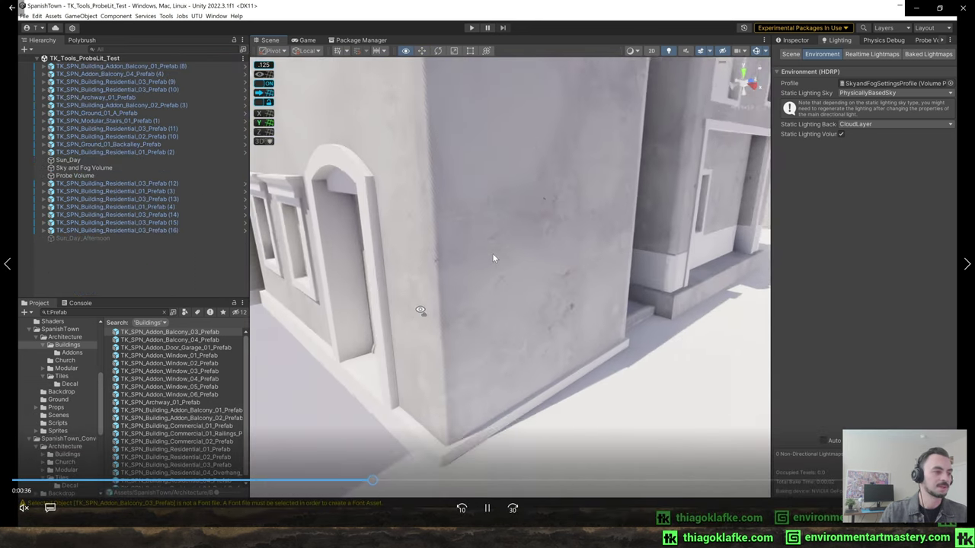
pyautogui.click(415, 481)
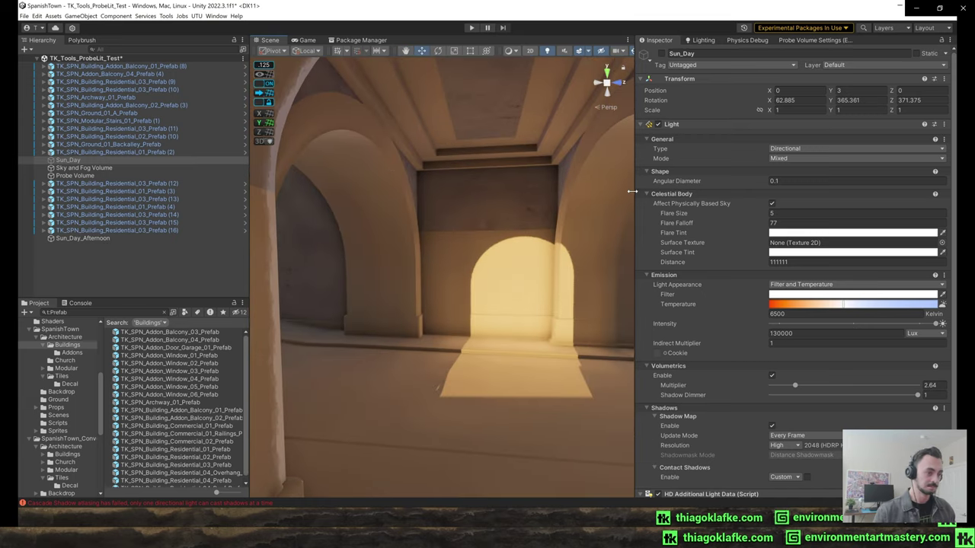
# - Narrow the Inspector to enlarge the scene view and look at the afternoon lighting inside the archway
pyautogui.moveTo(632, 191); pyautogui.dragTo(881, 191)
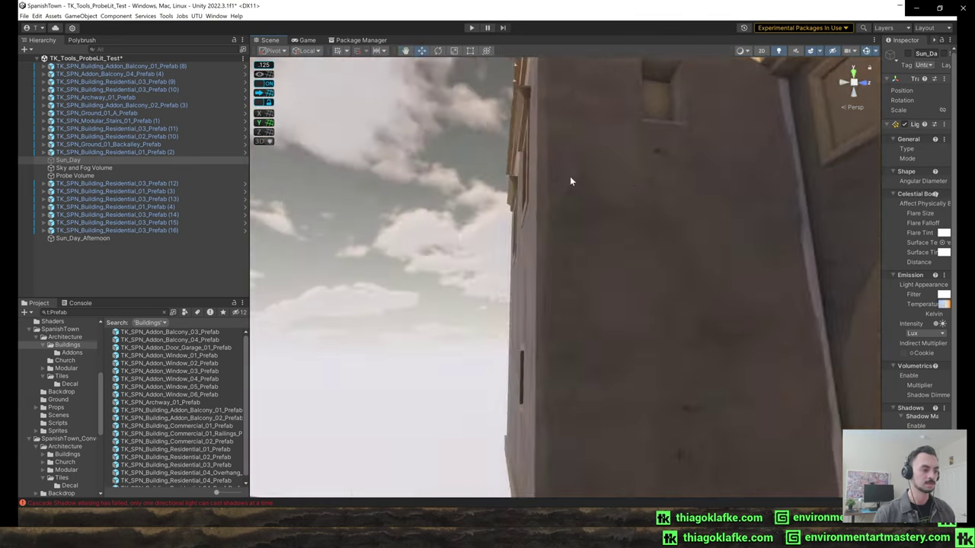
pyautogui.moveTo(570, 181); pyautogui.dragTo(597, 185, button='right')
pyautogui.moveTo(353, 139)
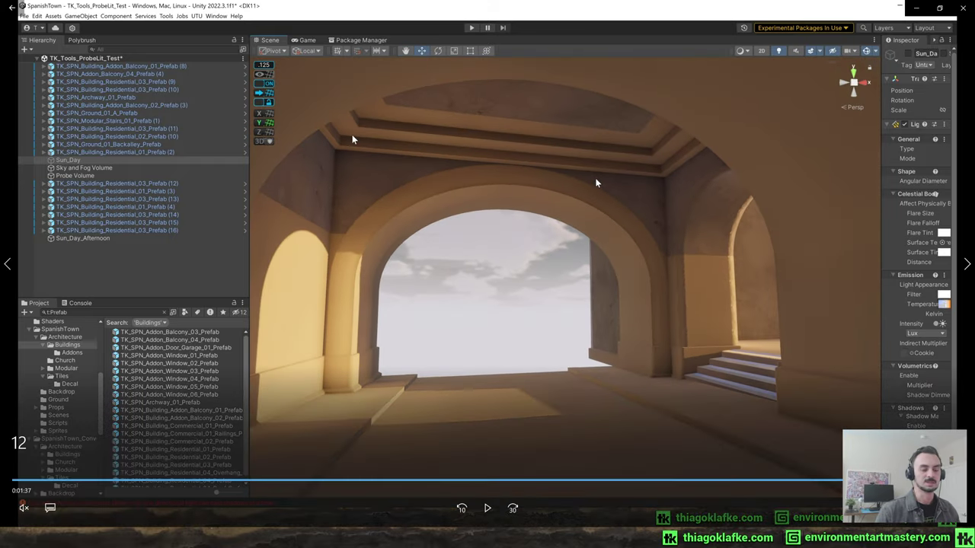
# - Rewind the lighting test clip to the street view facing the archway building and resume playback
pyautogui.click(826, 481)
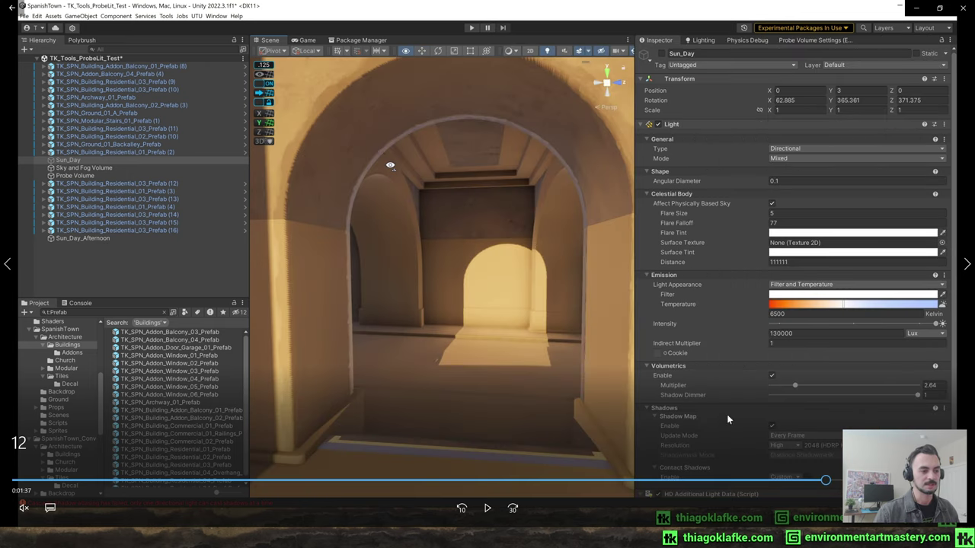
pyautogui.click(758, 479)
pyautogui.click(702, 482)
pyautogui.click(664, 481)
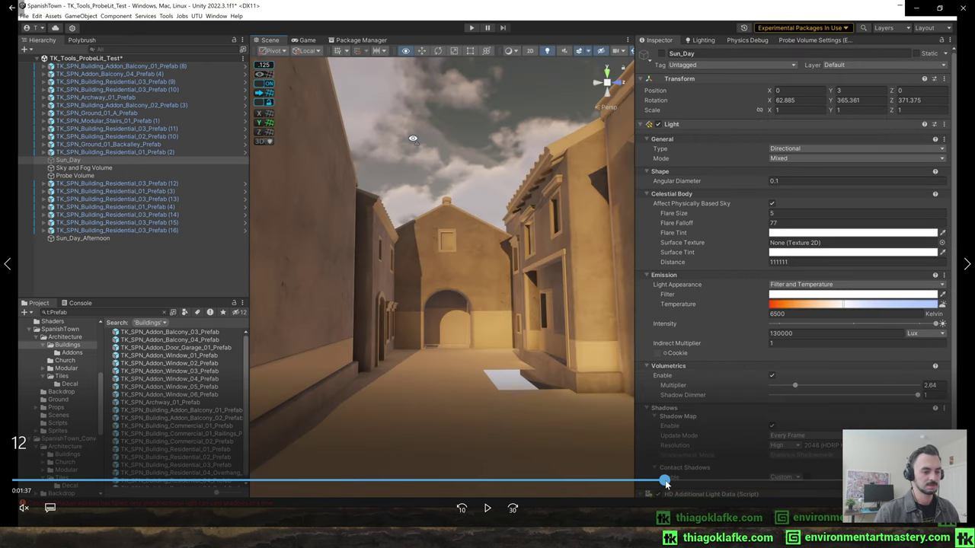
pyautogui.click(488, 508)
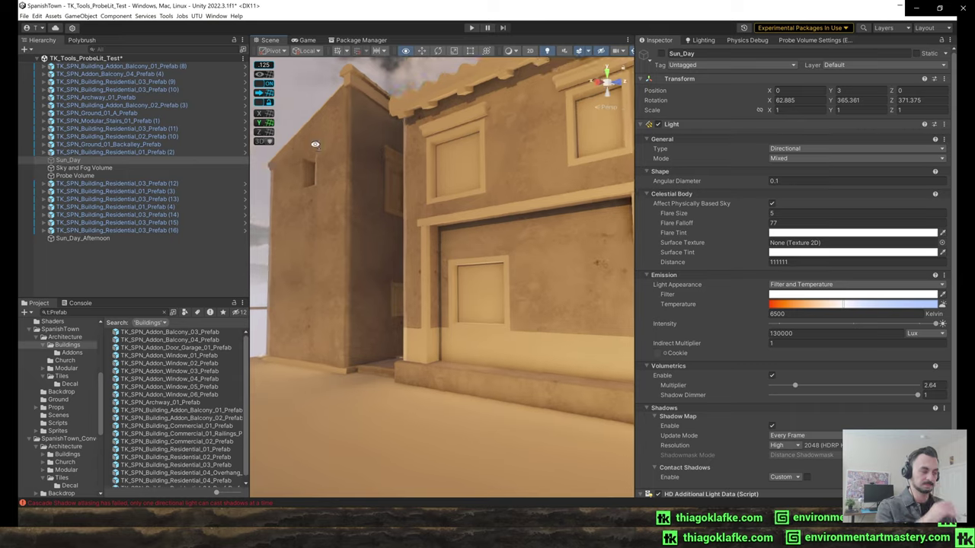
# - Play the Game view clip of the town street and pause the clip of the alley with the bicycle
pyautogui.moveTo(152, 188)
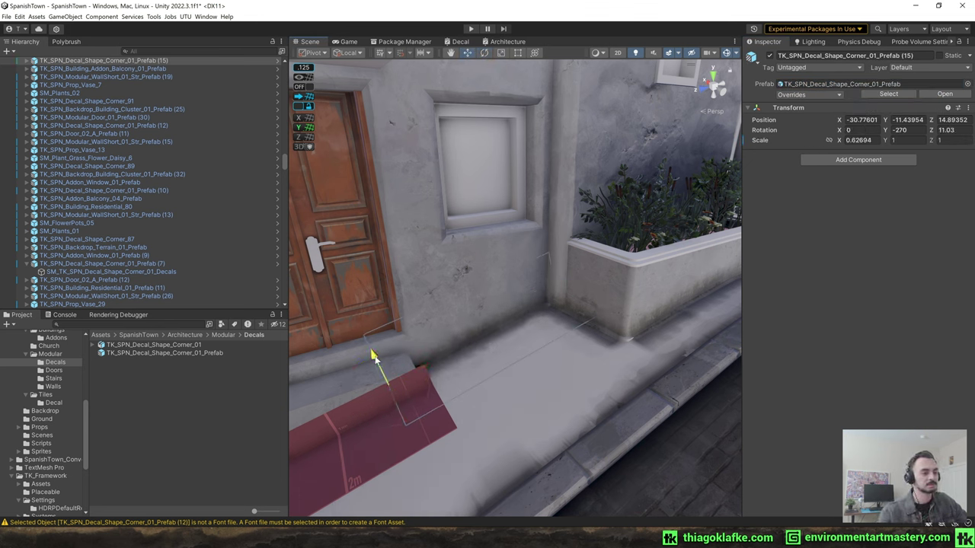
pyautogui.moveTo(607, 224)
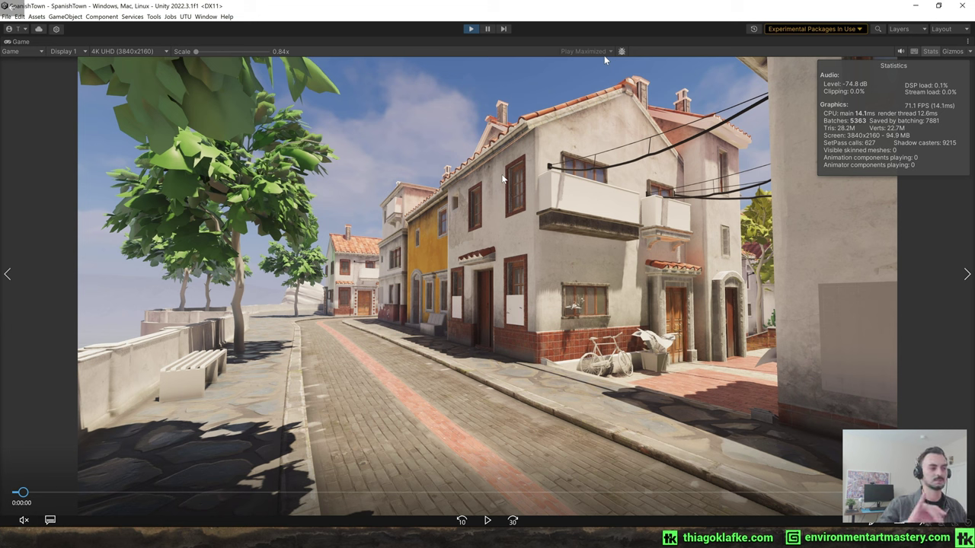
pyautogui.press('space')
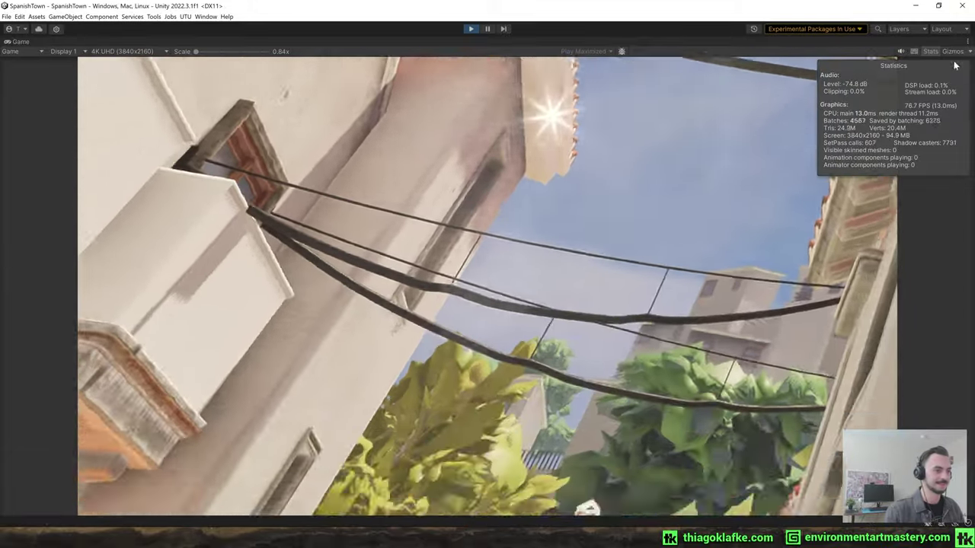
pyautogui.moveTo(435, 327)
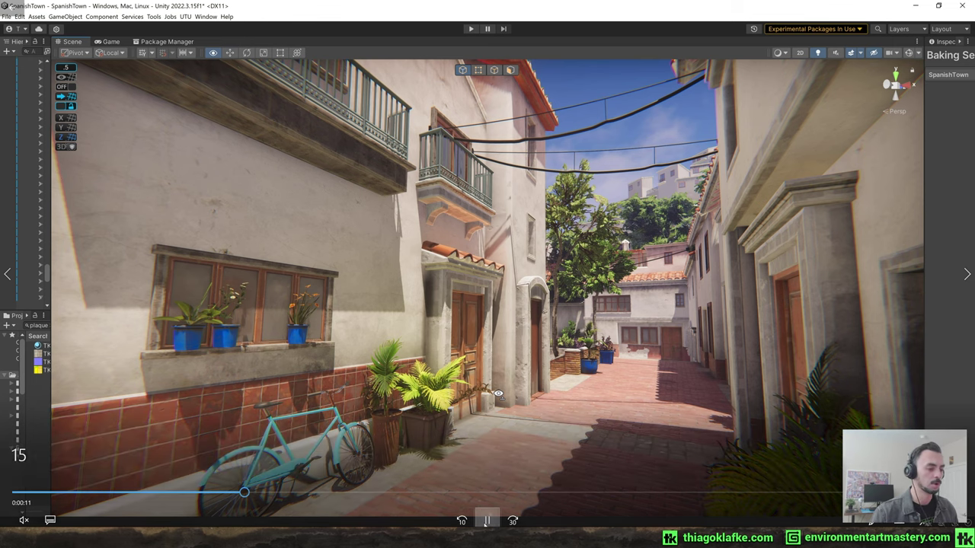
pyautogui.click(487, 520)
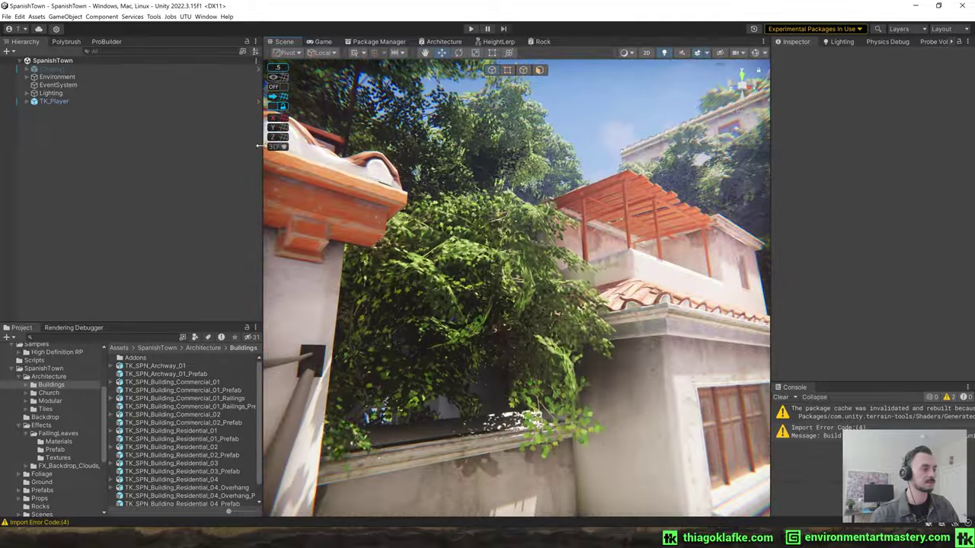
# - Narrow the Hierarchy and Project area to enlarge the scene view and frame the tree above the wall
pyautogui.moveTo(259, 145); pyautogui.dragTo(49, 152)
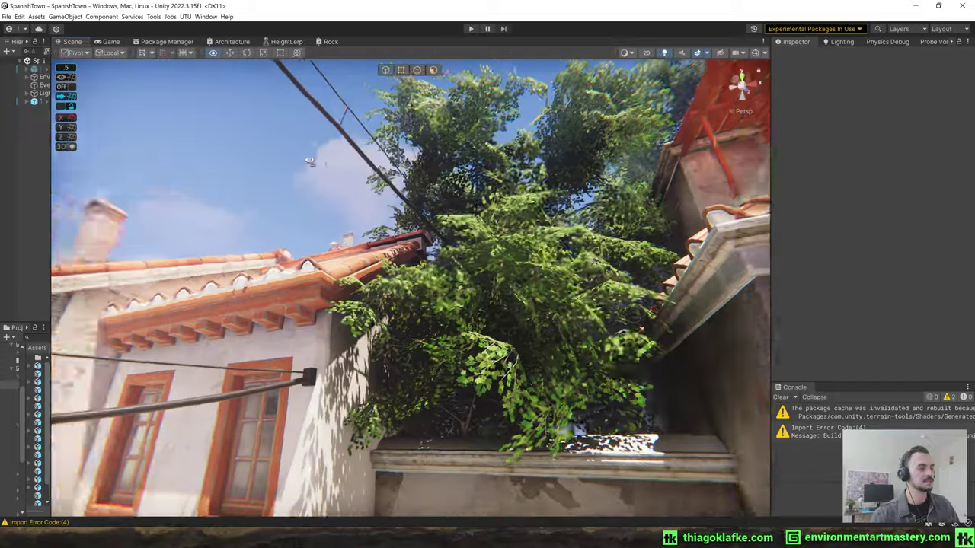
pyautogui.moveTo(309, 161); pyautogui.dragTo(320, 165, button='right')
pyautogui.press('s')
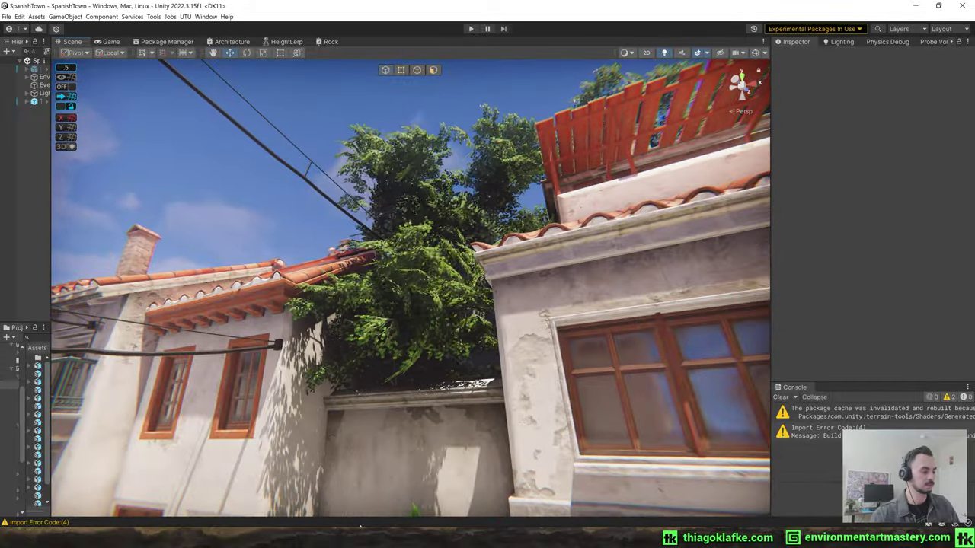
# - Switch between the browser's earlier scene images and Unity to compare the foliage above the wall and the curved street
pyautogui.click(382, 536)
pyautogui.click(661, 155)
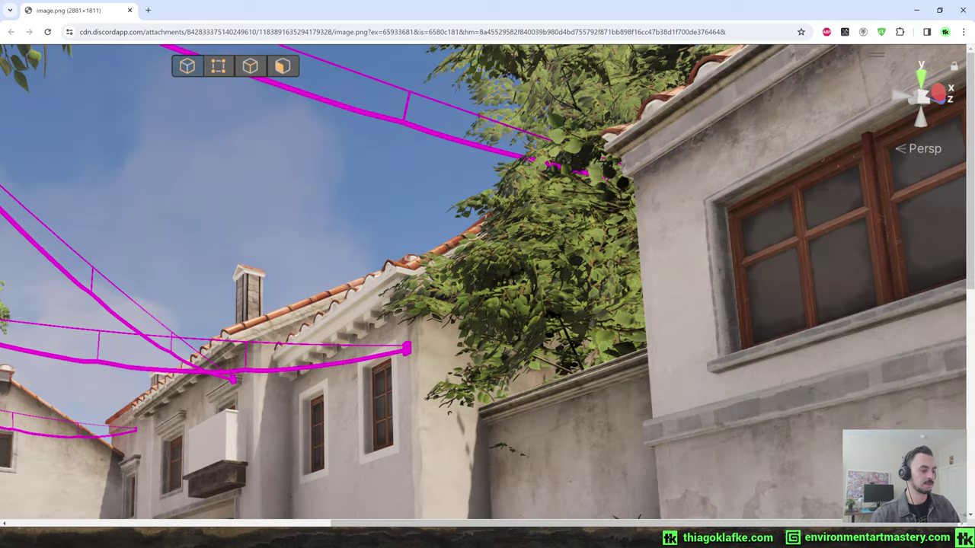
pyautogui.hotkey('alt', 'Tab')
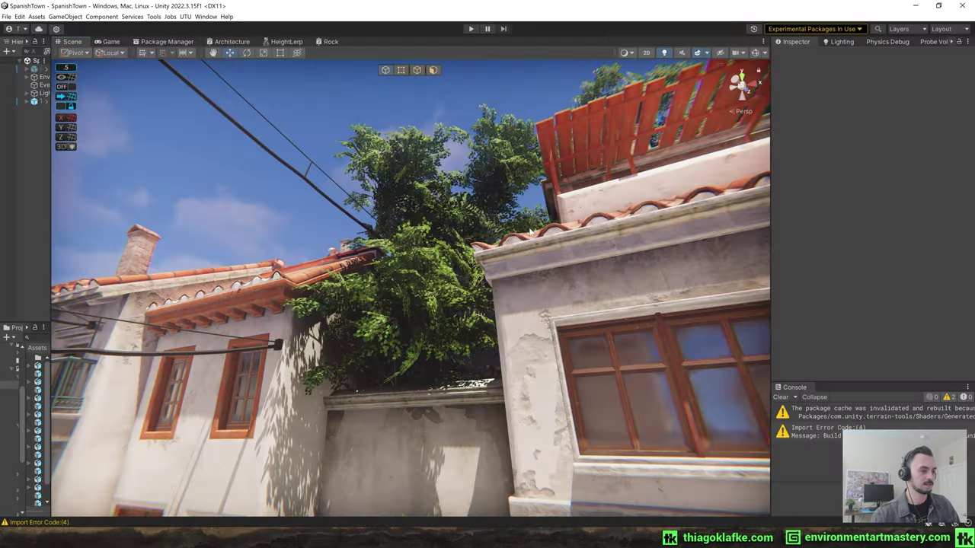
pyautogui.moveTo(427, 252); pyautogui.dragTo(375, 197, button='right')
pyautogui.hotkey('alt', 'Tab')
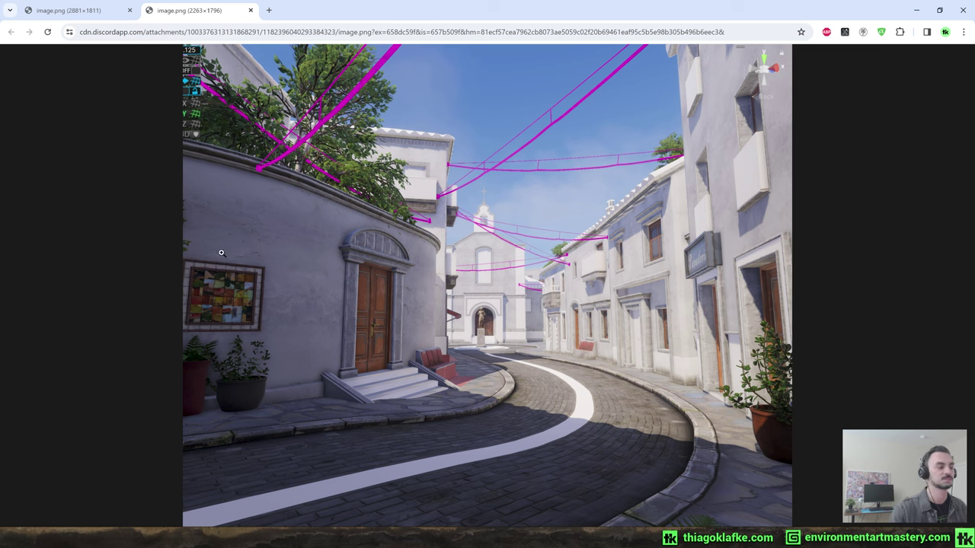
pyautogui.click(503, 254)
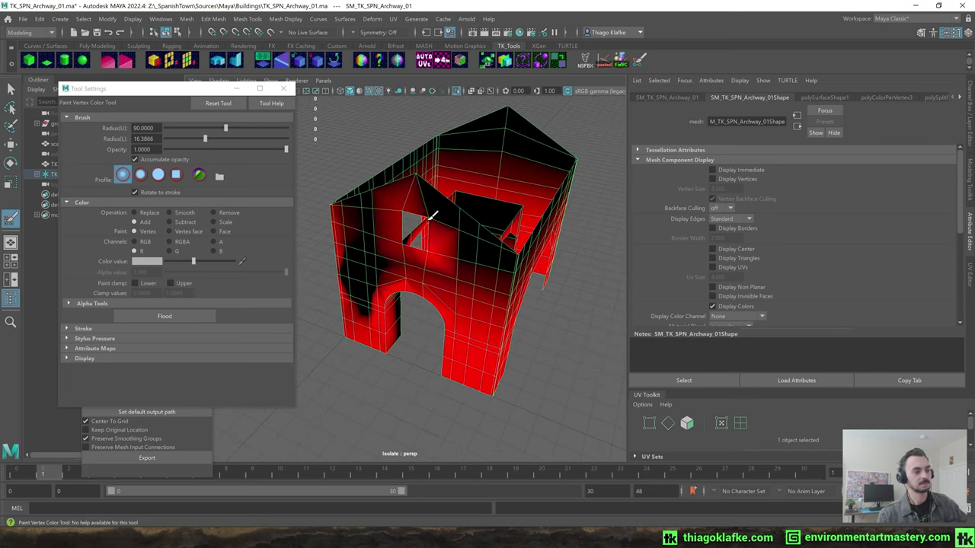
# - Subtract red vertex colour in patches on the walls of SM_TK_SPN_Archway_01 and switch to the Move tool
pyautogui.moveTo(447, 271)
pyautogui.keyDown('alt'); pyautogui.mouseDown()
pyautogui.moveTo(475, 307)
pyautogui.moveTo(464, 196)
pyautogui.moveTo(460, 228)
pyautogui.moveTo(428, 250)
pyautogui.moveTo(442, 202)
pyautogui.moveTo(440, 255)
pyautogui.moveTo(424, 279)
pyautogui.moveTo(456, 283)
pyautogui.mouseUp(); pyautogui.keyUp('alt')
pyautogui.click(180, 224)
pyautogui.click(193, 149)
pyautogui.press('w')
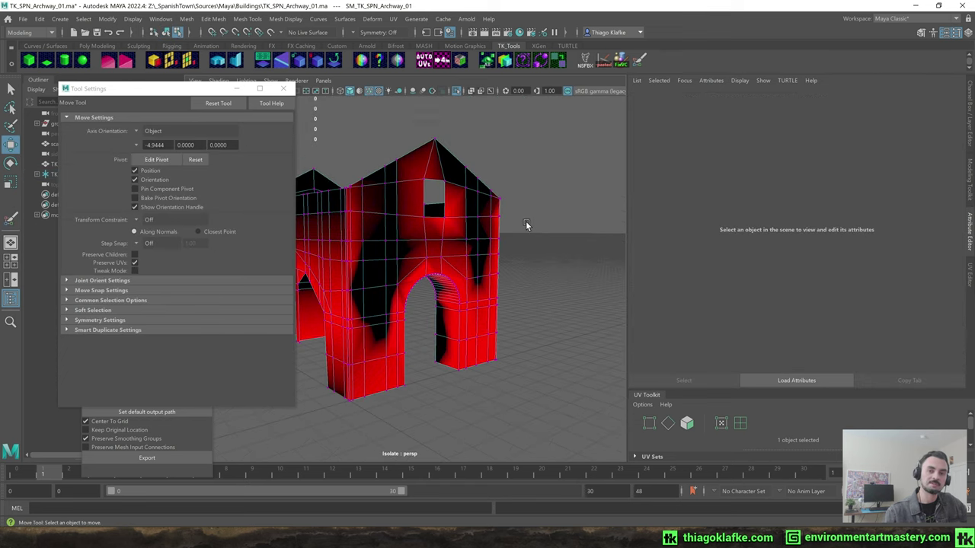
# - Return to object selection mode and save the TK_SPN_Archway_01.ma scene
pyautogui.press('F8')
pyautogui.keyDown('alt'); pyautogui.moveTo(522, 216); pyautogui.dragTo(481, 215); pyautogui.keyUp('alt')
pyautogui.hotkey('ctrl', 's')
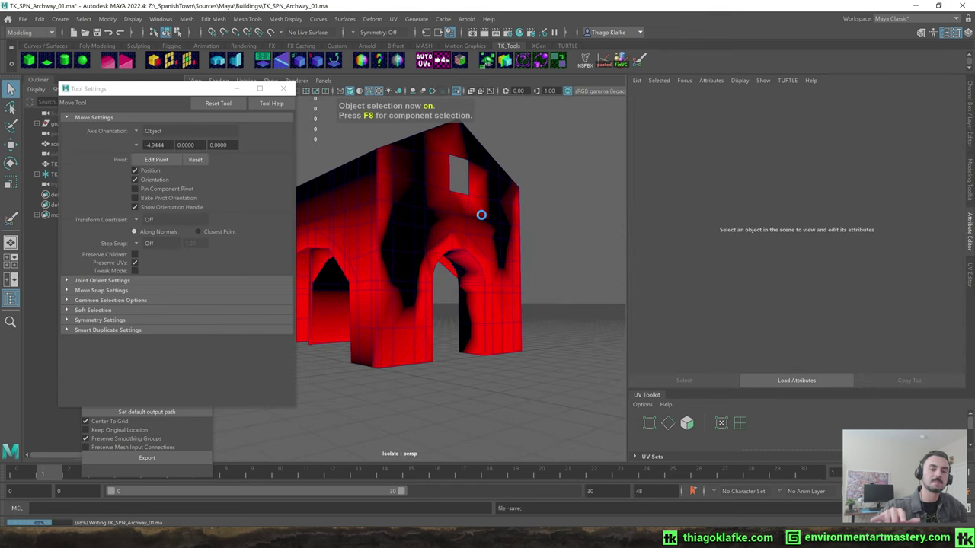
# - Export the whole TK_SPN_Archway_01 group with the FBX batch exporter, with isolation off, and check the archway facade in Unity
pyautogui.click(481, 214)
pyautogui.press('Up')
pyautogui.hotkey('ctrl', '1')
pyautogui.keyDown('alt'); pyautogui.moveTo(422, 230); pyautogui.dragTo(472, 253, button='middle'); pyautogui.keyUp('alt')
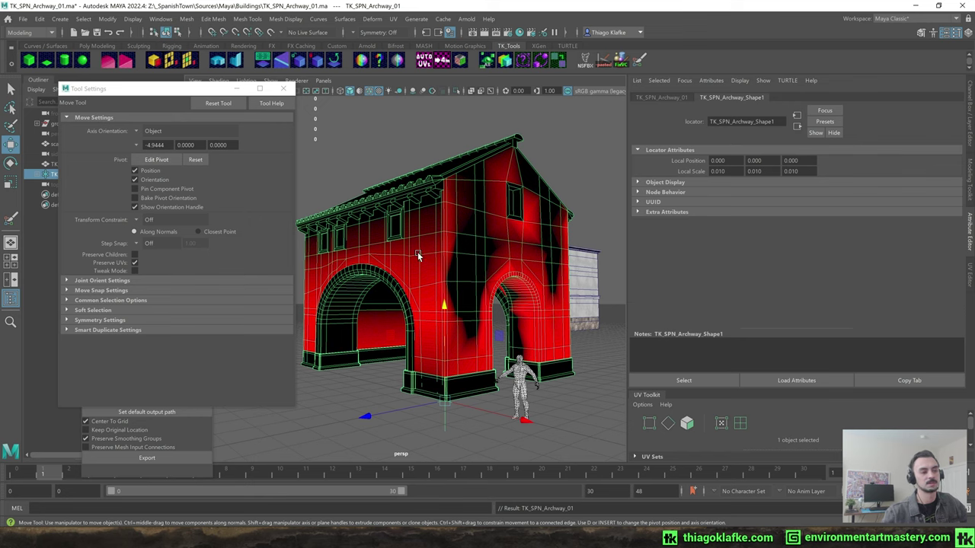
pyautogui.click(174, 459)
pyautogui.keyDown('alt'); pyautogui.moveTo(387, 399); pyautogui.dragTo(384, 399, button='middle'); pyautogui.keyUp('alt')
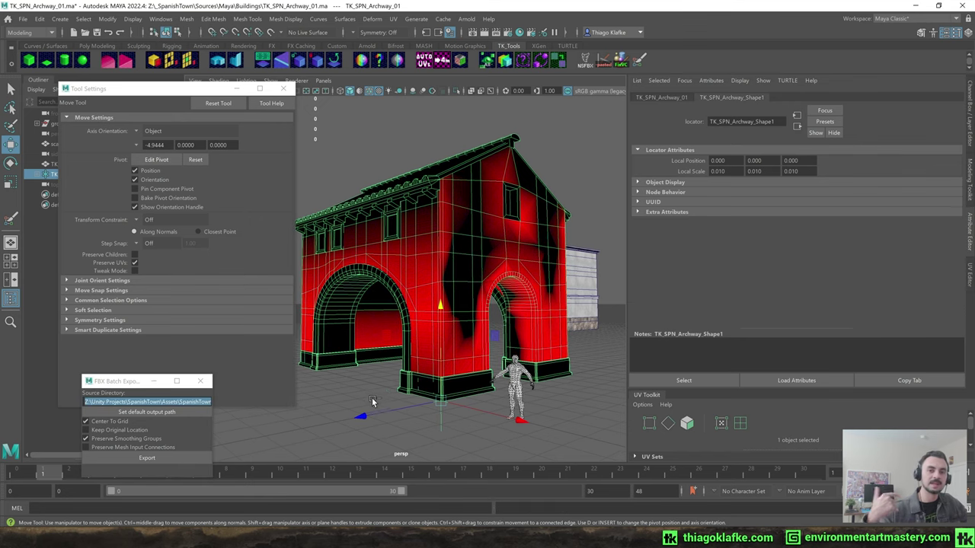
pyautogui.click(340, 419)
pyautogui.hotkey('alt', 'Tab')
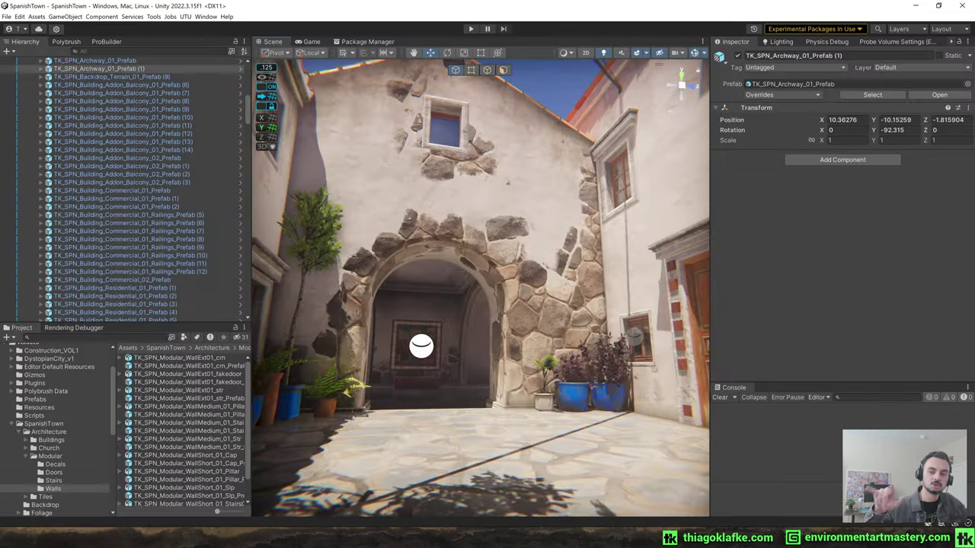
pyautogui.moveTo(443, 267); pyautogui.dragTo(510, 178, button='right')
pyautogui.press('s')
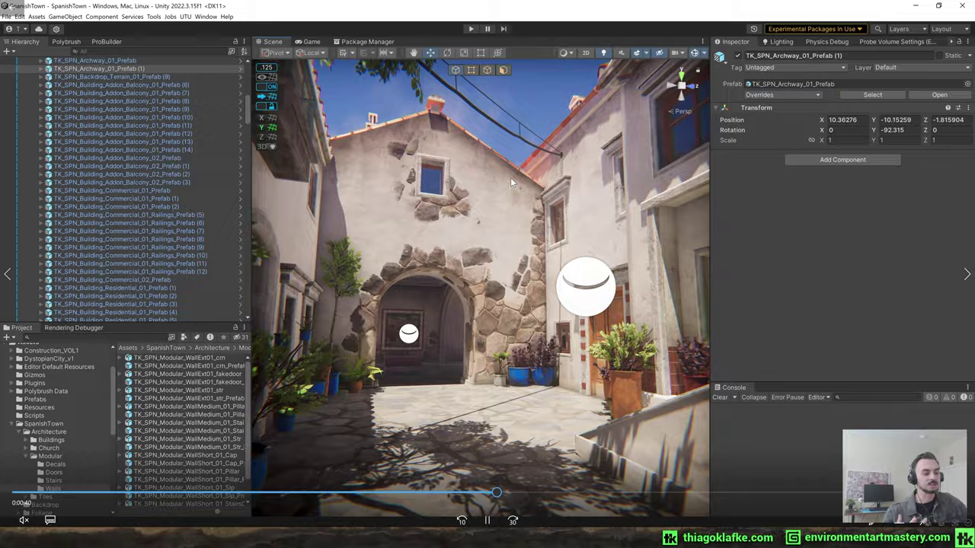
# - Back in Maya, paint SM_TK_SPN_Archway_01's vertex colours: subtract red around the gable window and add red above the arch
pyautogui.hotkey('alt', 'Tab')
pyautogui.click(440, 272)
pyautogui.press('f')
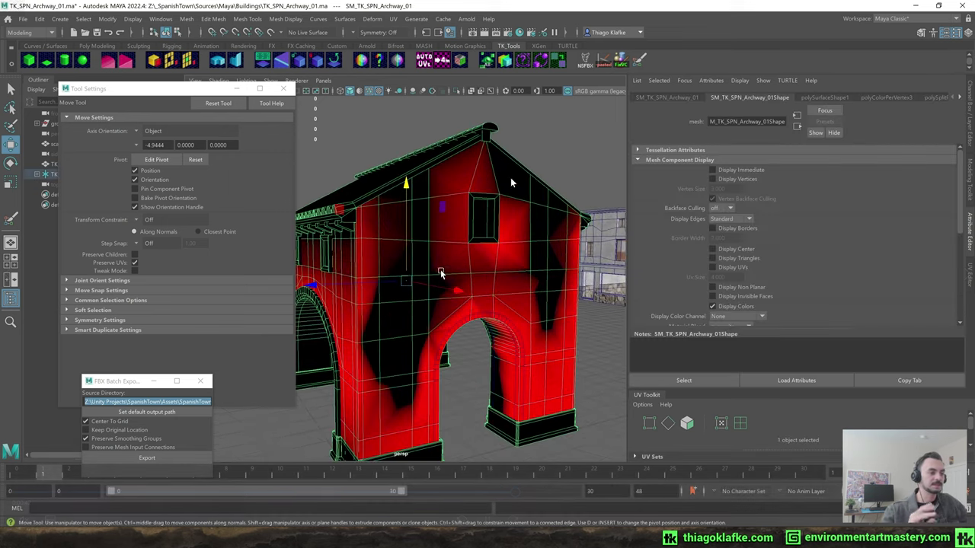
pyautogui.scroll(2, 441, 271)
pyautogui.click(639, 60)
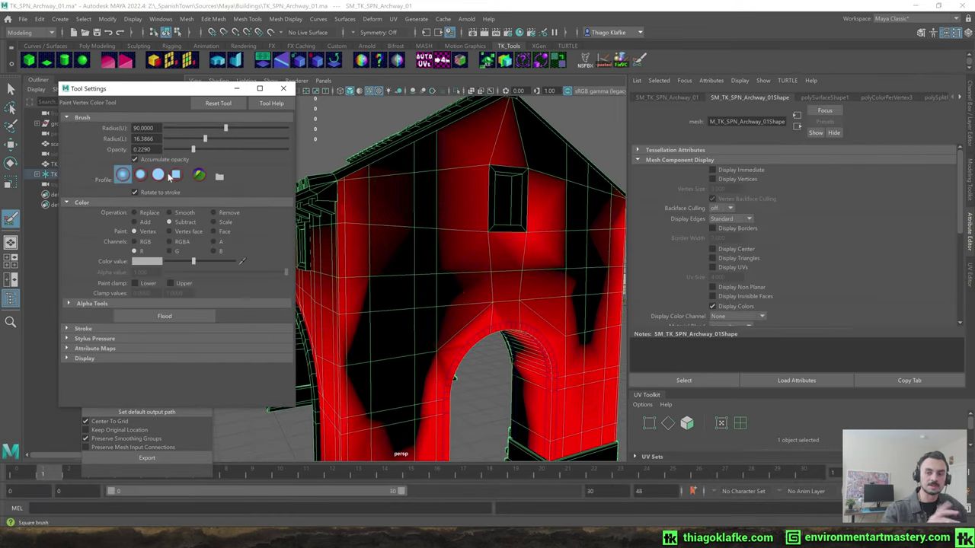
pyautogui.click(135, 252)
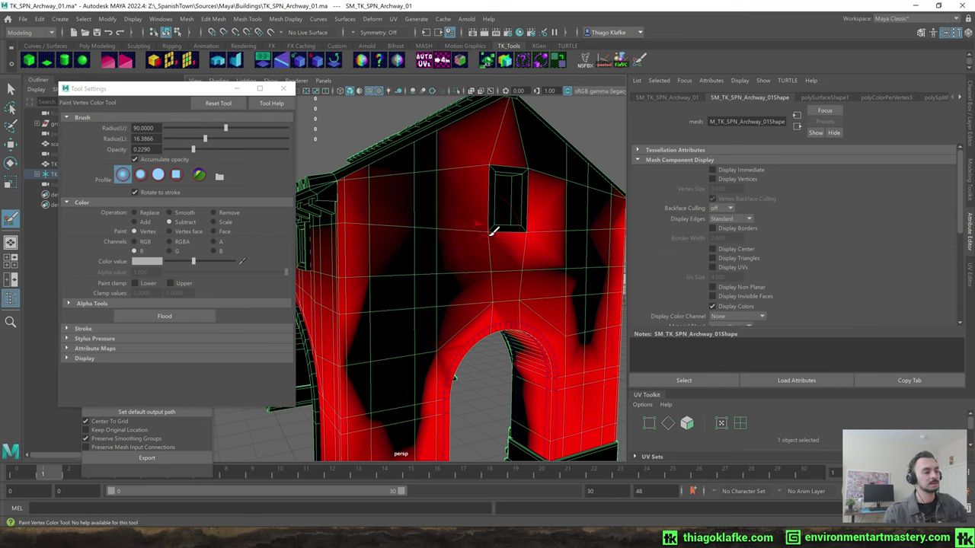
pyautogui.moveTo(494, 230)
pyautogui.keyDown('alt'); pyautogui.mouseDown()
pyautogui.moveTo(451, 213)
pyautogui.moveTo(487, 208)
pyautogui.mouseUp(); pyautogui.keyUp('alt')
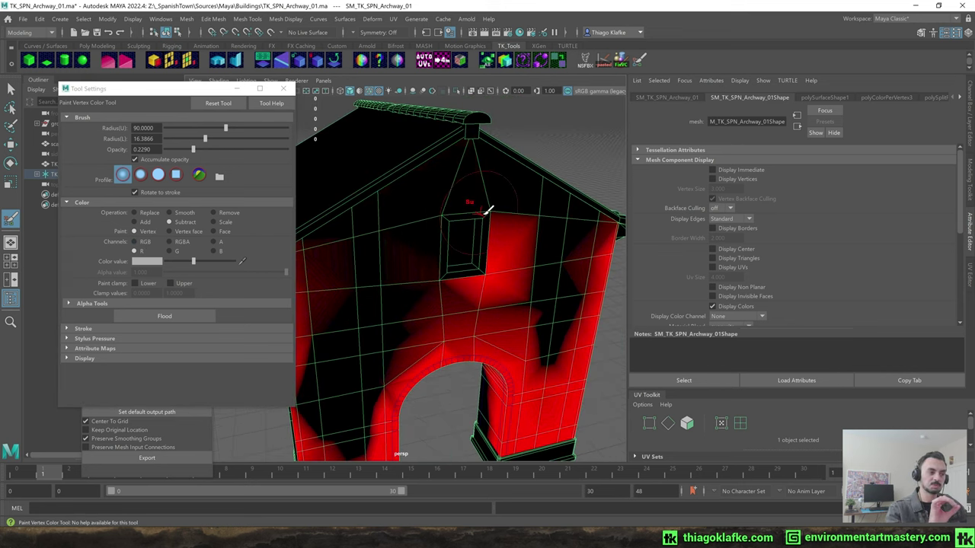
pyautogui.moveTo(463, 318); pyautogui.dragTo(440, 315)
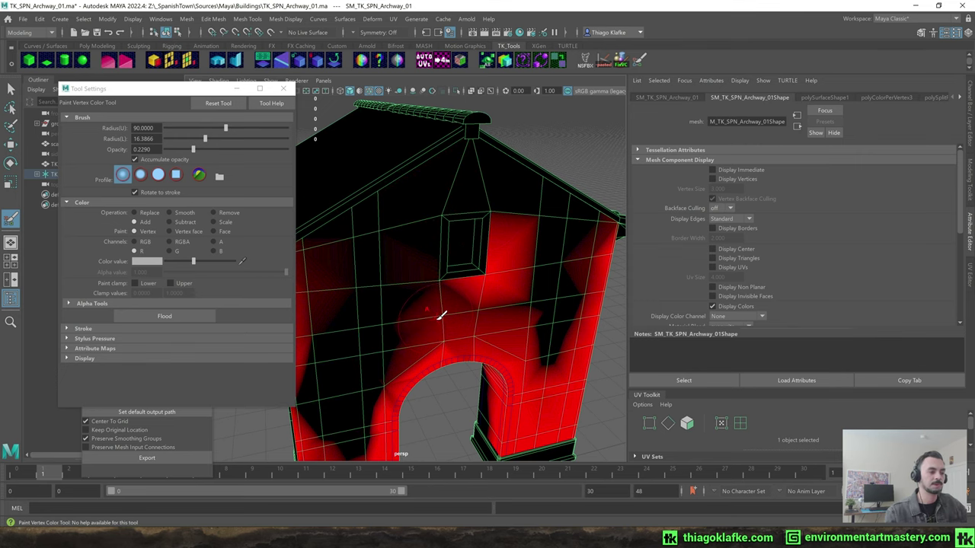
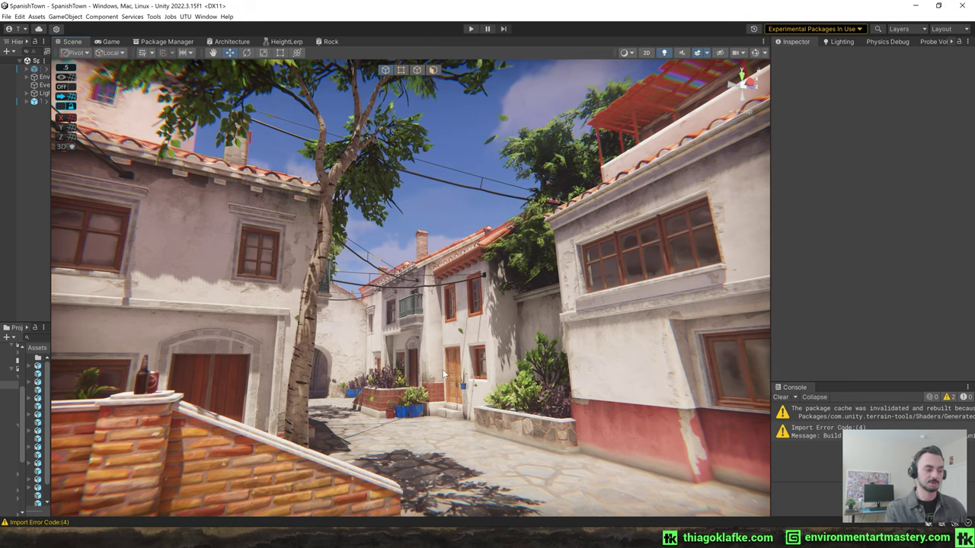
# - Compare the town street in Unity with the same street leading to the archway in Unreal Engine
pyautogui.press('w')
pyautogui.moveTo(443, 370); pyautogui.dragTo(389, 360, button='right')
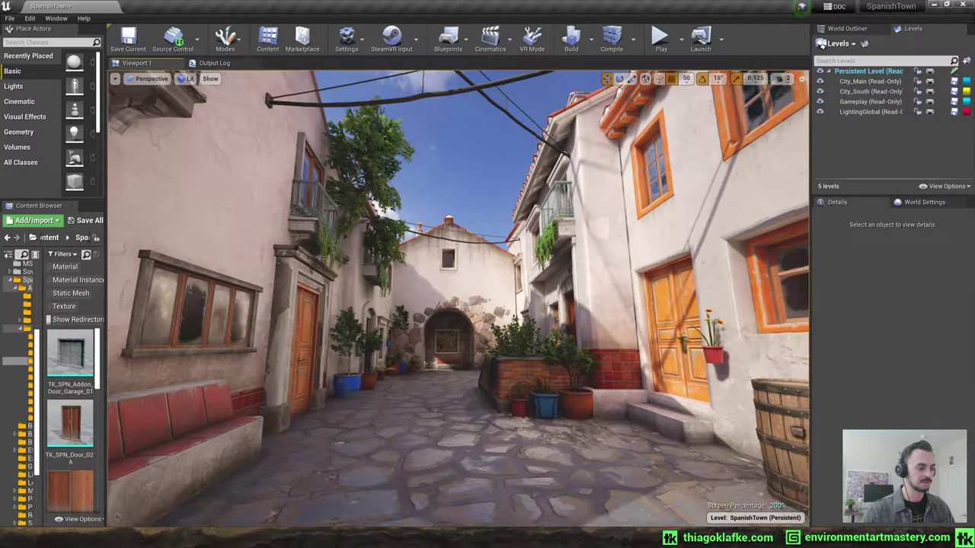
pyautogui.press('s')
pyautogui.moveTo(458, 298); pyautogui.dragTo(550, 298, button='right')
pyautogui.moveTo(402, 357); pyautogui.dragTo(401, 357, button='right')
pyautogui.press('w')
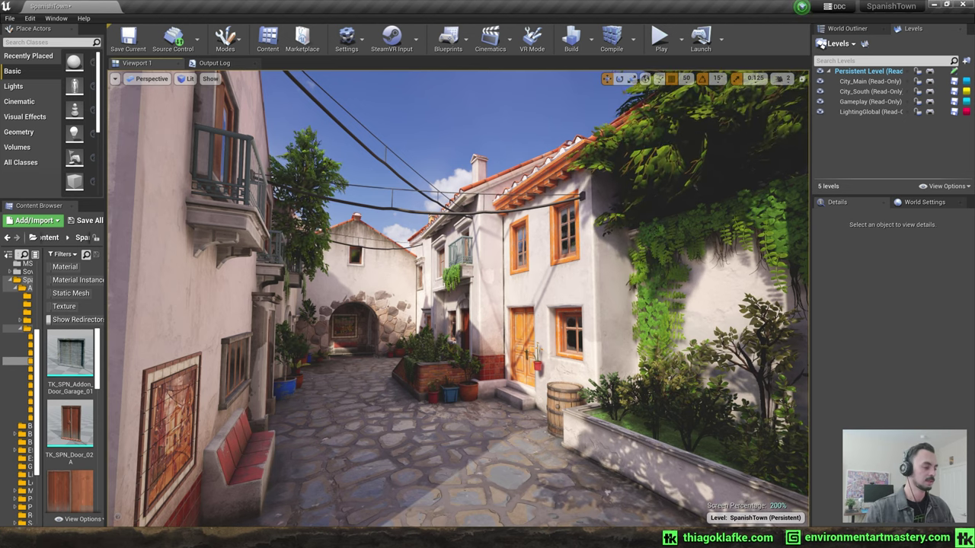
pyautogui.hotkey('alt', 'Tab')
pyautogui.click(229, 164)
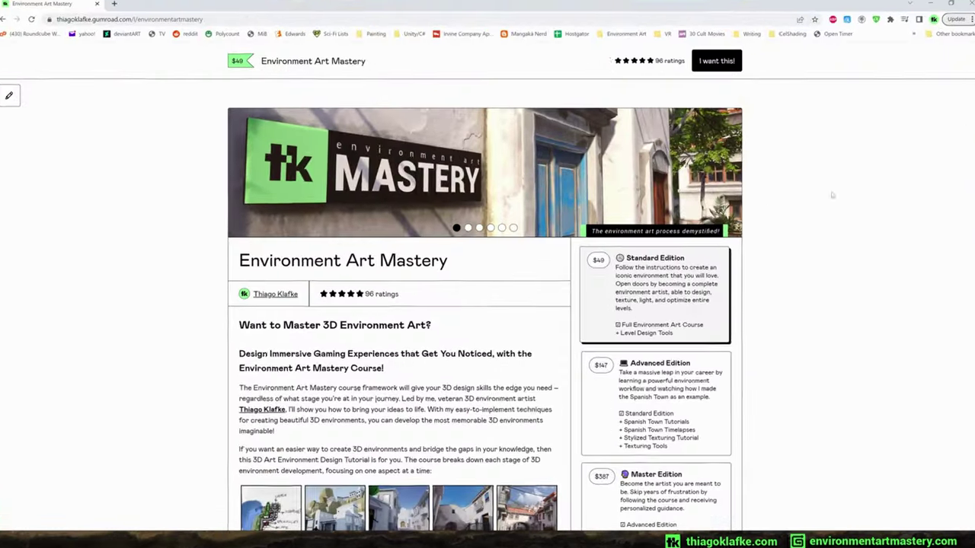
# - Read through the Environment Art Mastery course page, from the editions down to the course description
pyautogui.scroll(-3, 488, 304)
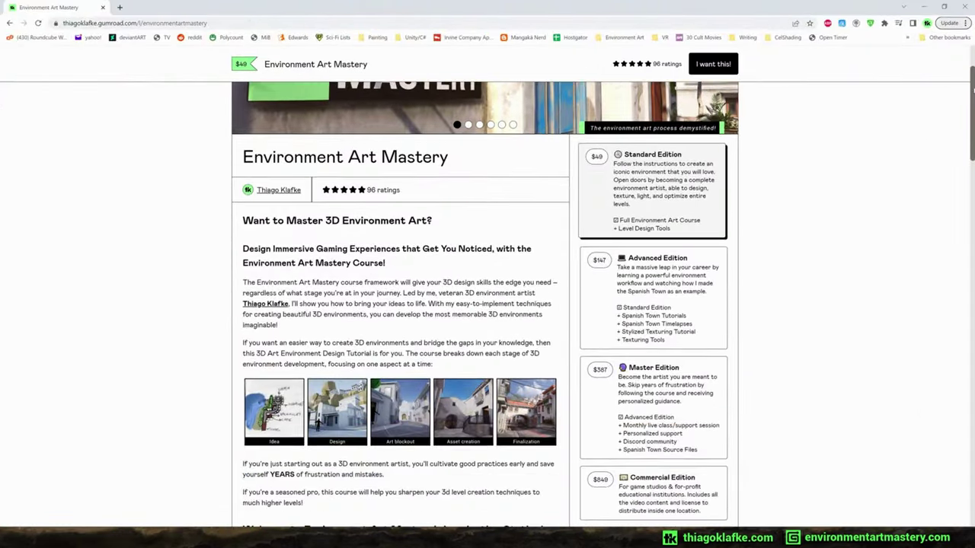
pyautogui.scroll(-3, 487, 304)
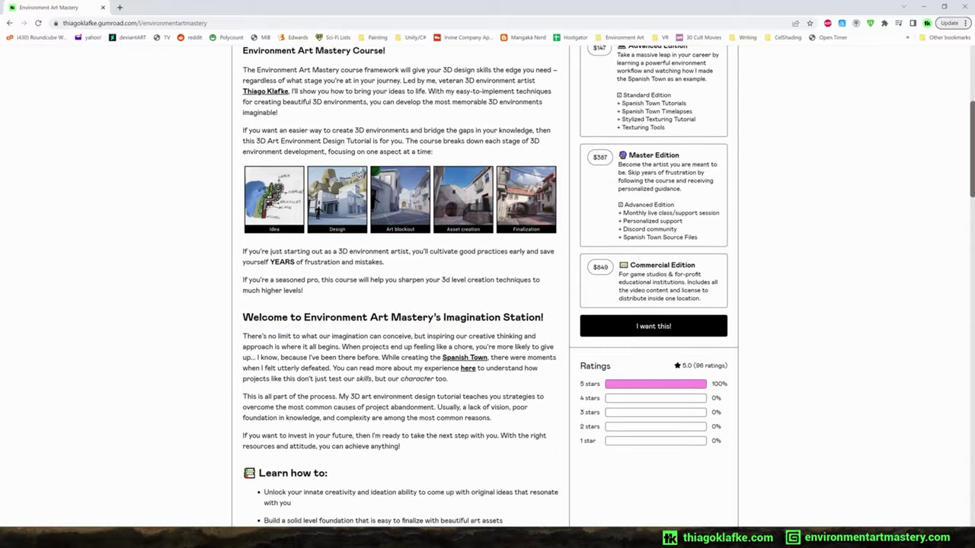
pyautogui.scroll(-4, 487, 305)
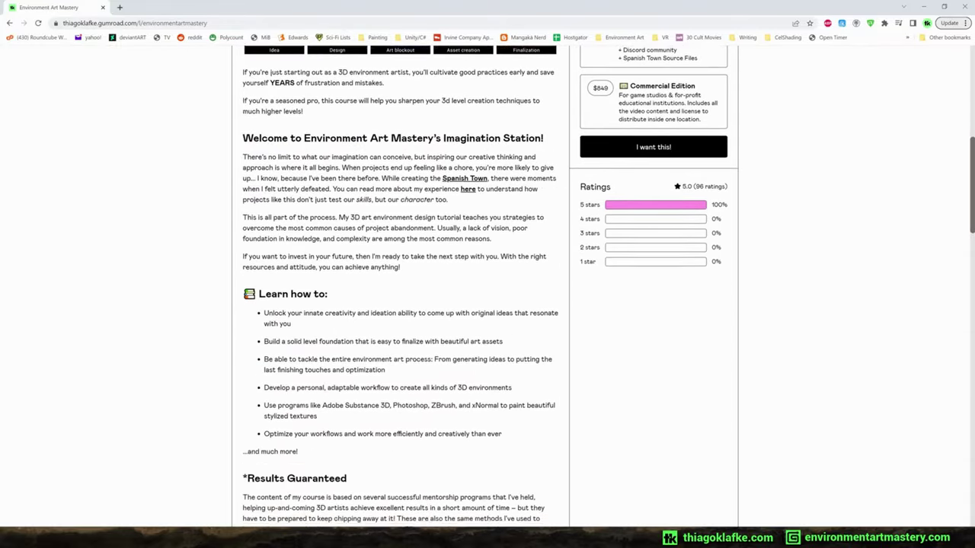
pyautogui.scroll(-2, 488, 305)
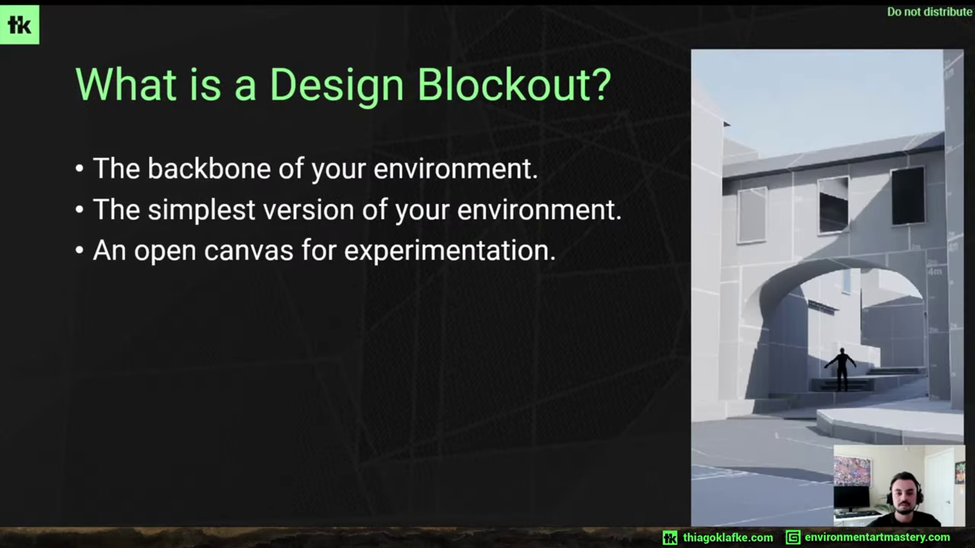
pyautogui.press('Right')
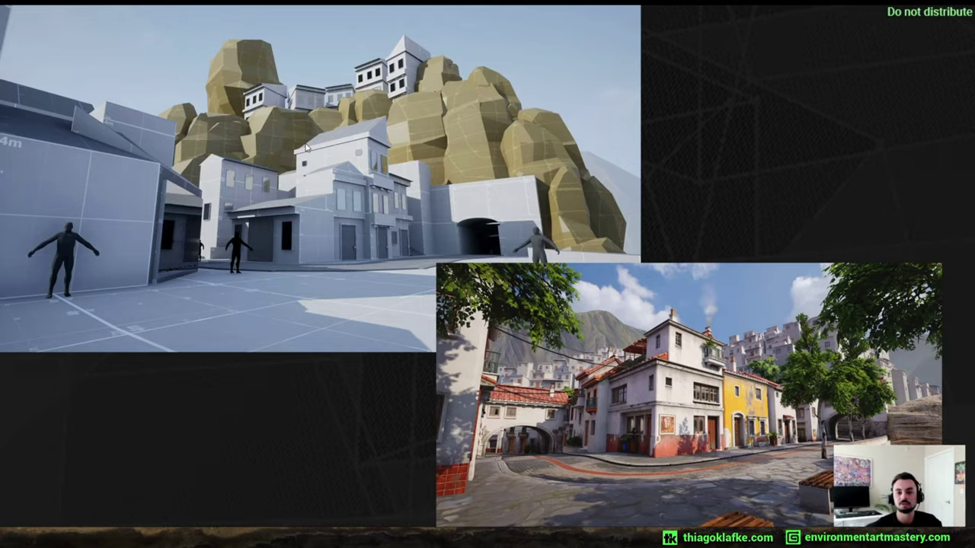
# - Switch to the Unreal blockout level, select the building pieces beside the stairs and export the selected actors
pyautogui.hotkey('alt', 'Tab')
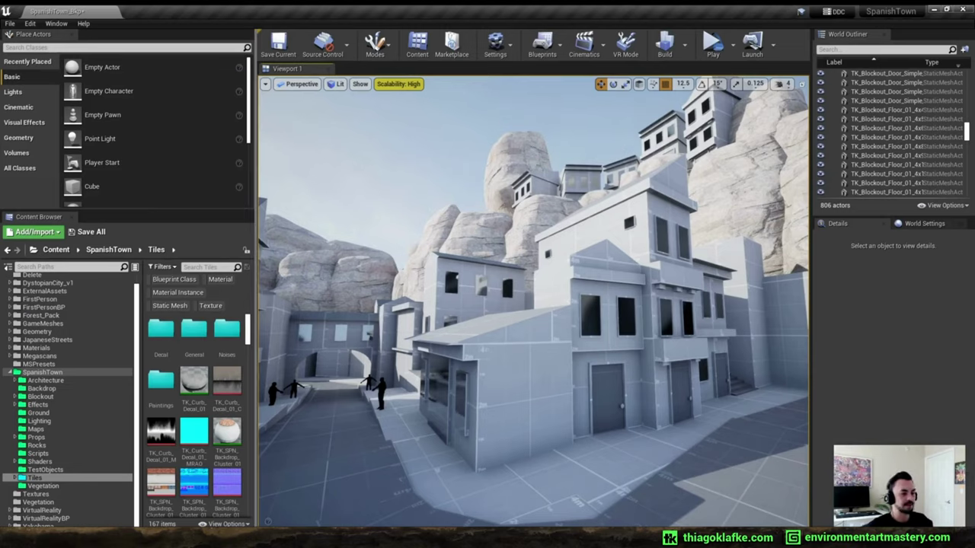
pyautogui.click(476, 335)
pyautogui.moveTo(476, 335); pyautogui.dragTo(533, 335, button='right')
pyautogui.click(668, 402)
pyautogui.click(40, 397)
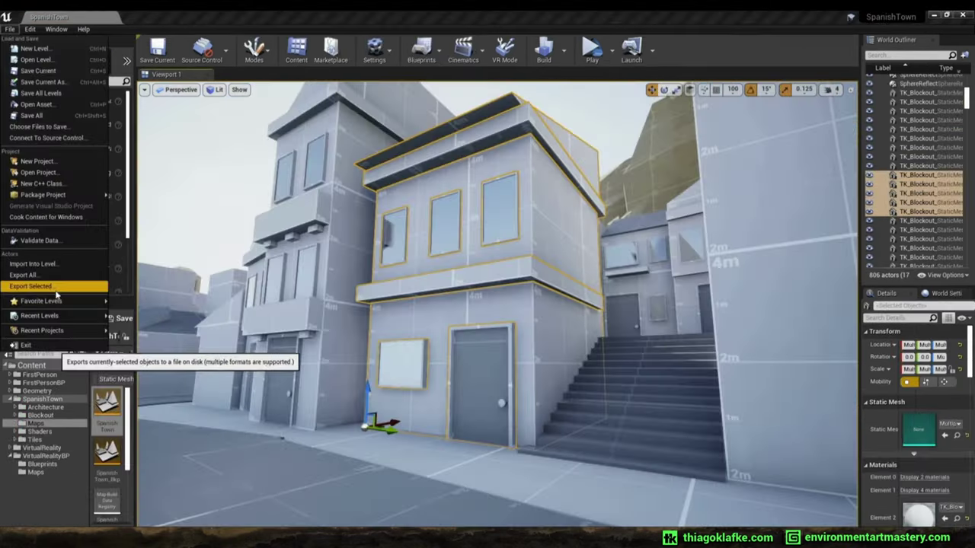
pyautogui.click(56, 290)
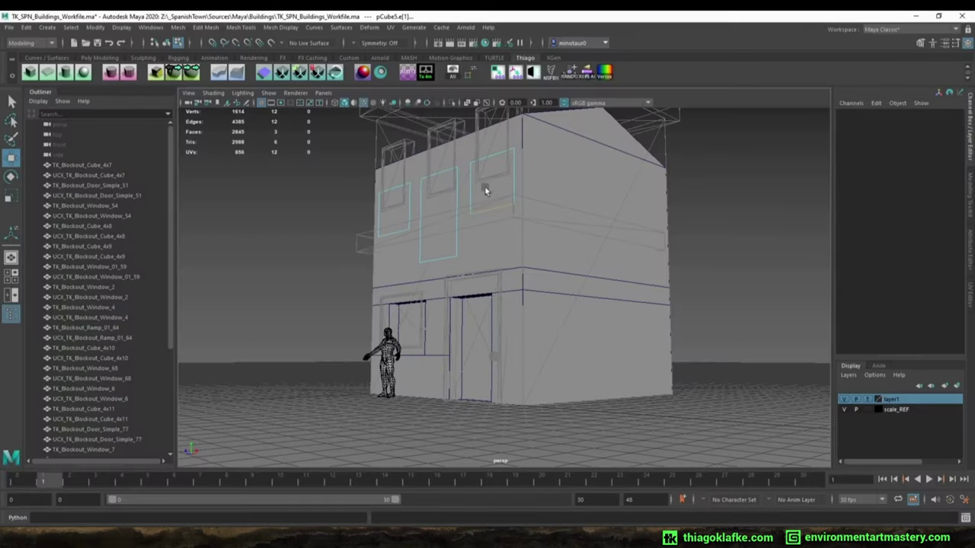
# - Pick the upper window edges on the building mesh in Maya and delete the selected blockout pieces around the imported building in Unreal
pyautogui.click(485, 190)
pyautogui.click(404, 203)
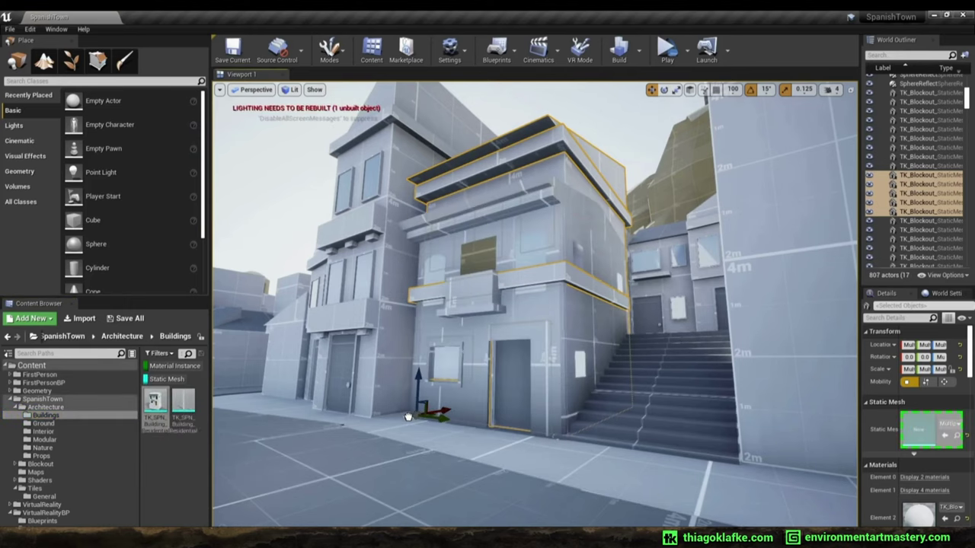
pyautogui.press('Delete')
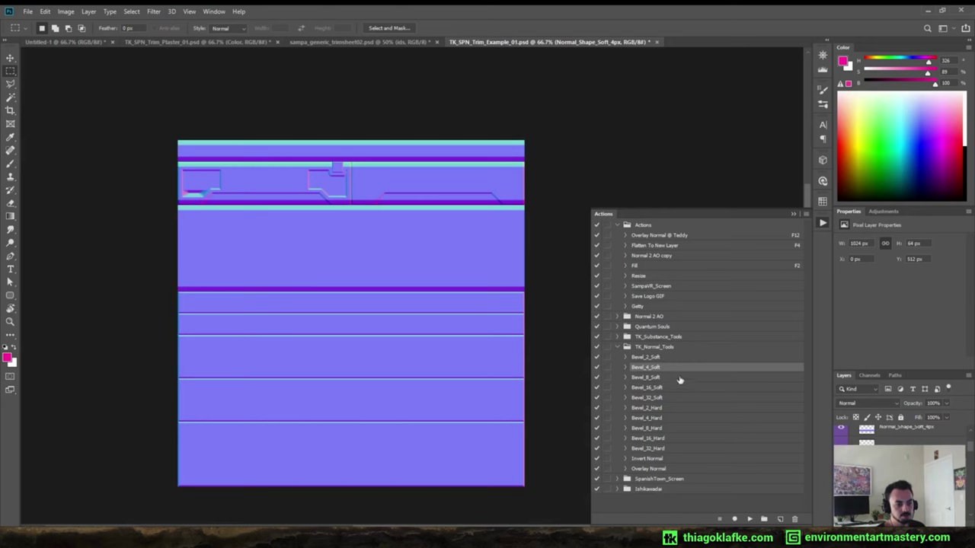
# - In Photoshop, choose the Bevel_8_Soft action, duplicate a 1024 x 64 px strip of TK_SPN_Trim_Plaster_01.psd and move it down the sheet
pyautogui.click(680, 379)
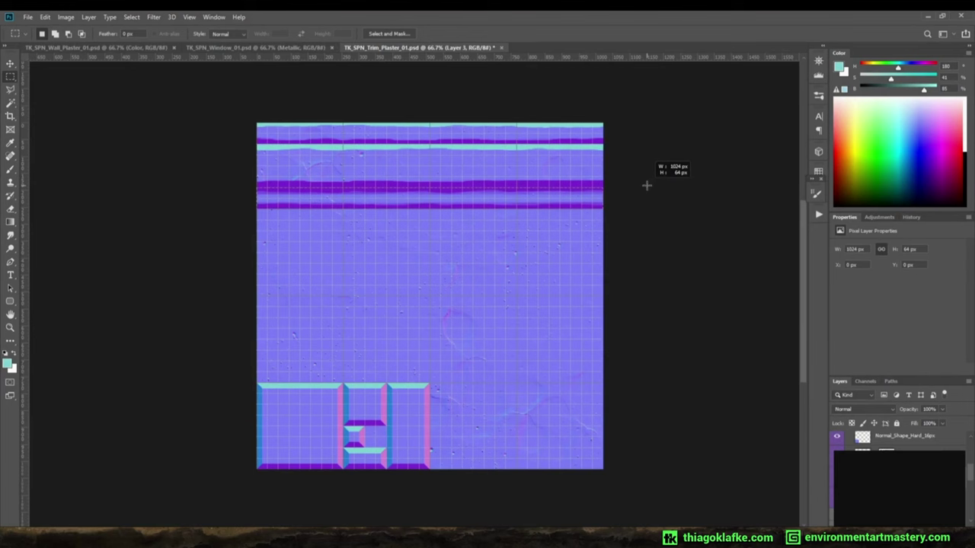
pyautogui.moveTo(646, 185); pyautogui.dragTo(646, 185)
pyautogui.hotkey('ctrl', 'c')
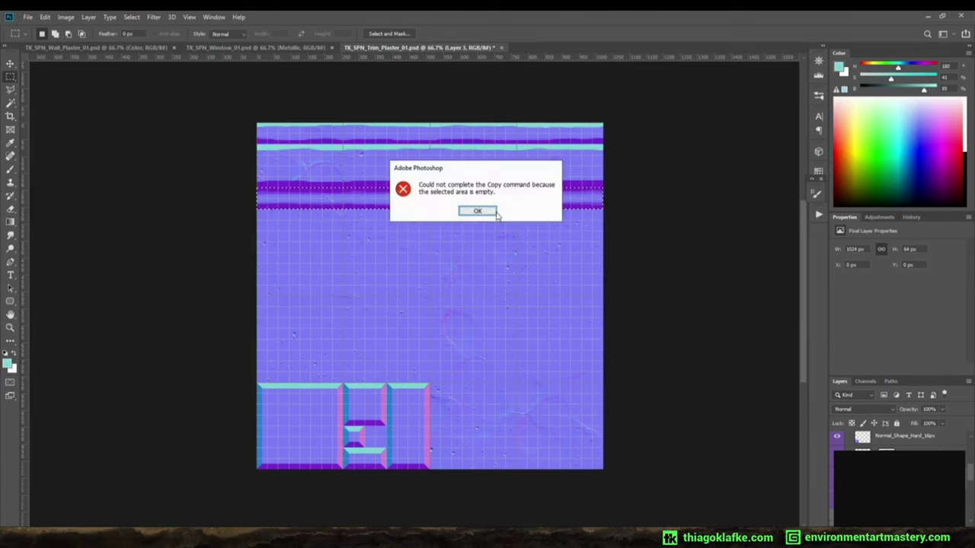
pyautogui.click(493, 212)
pyautogui.click(906, 449)
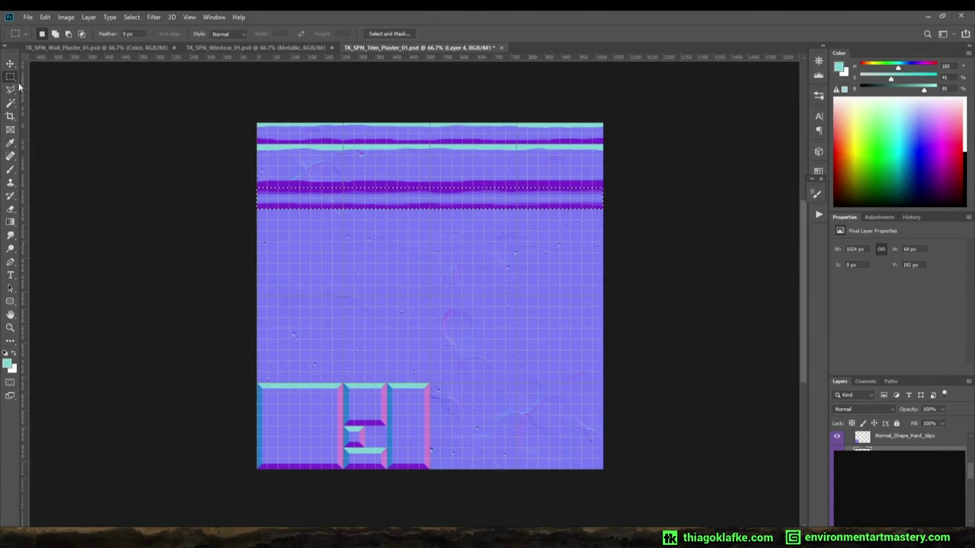
pyautogui.press('v')
pyautogui.moveTo(312, 251); pyautogui.dragTo(316, 392)
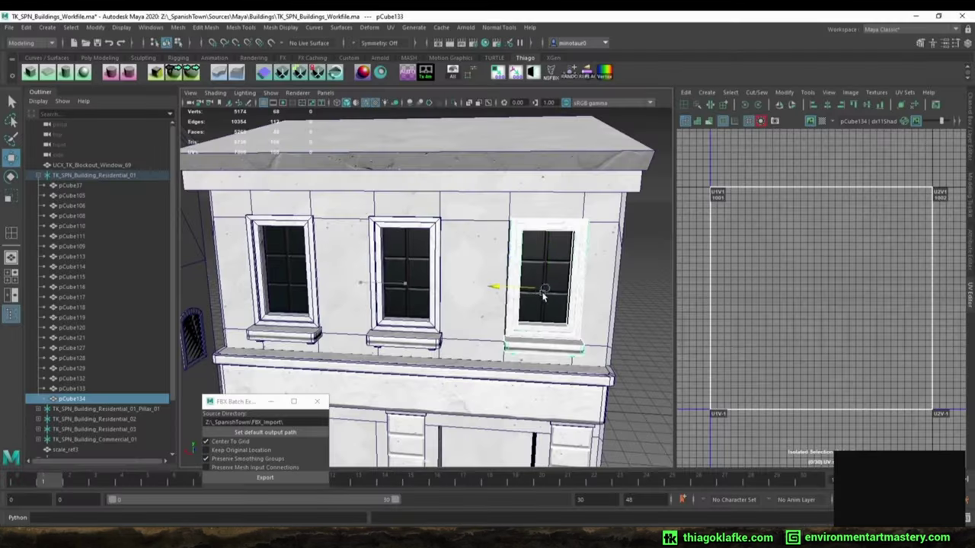
# - Position the window copy pCube134 on the upper facade of TK_SPN_Building_Residential_01 in Maya
pyautogui.moveTo(542, 293); pyautogui.dragTo(468, 272)
pyautogui.scroll(-4, 539, 306)
pyautogui.click(540, 305)
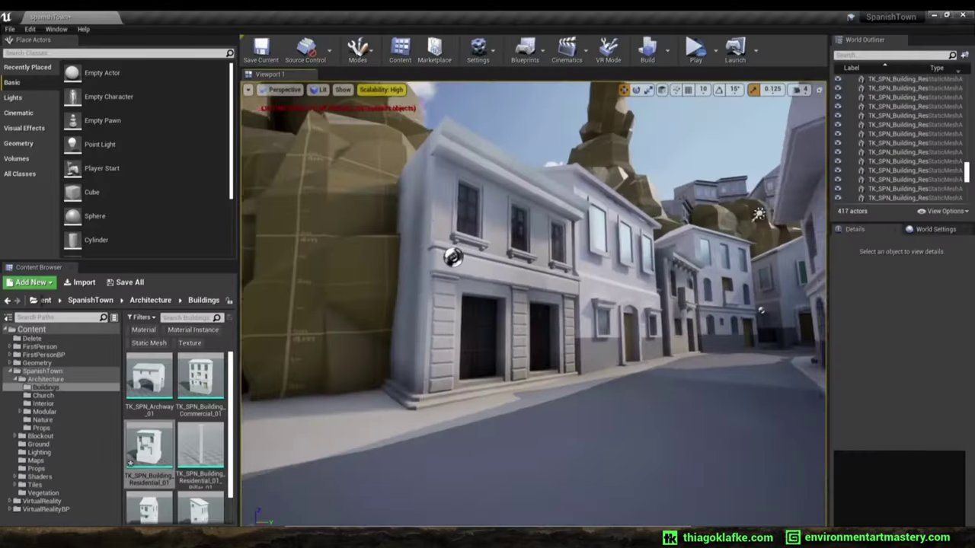